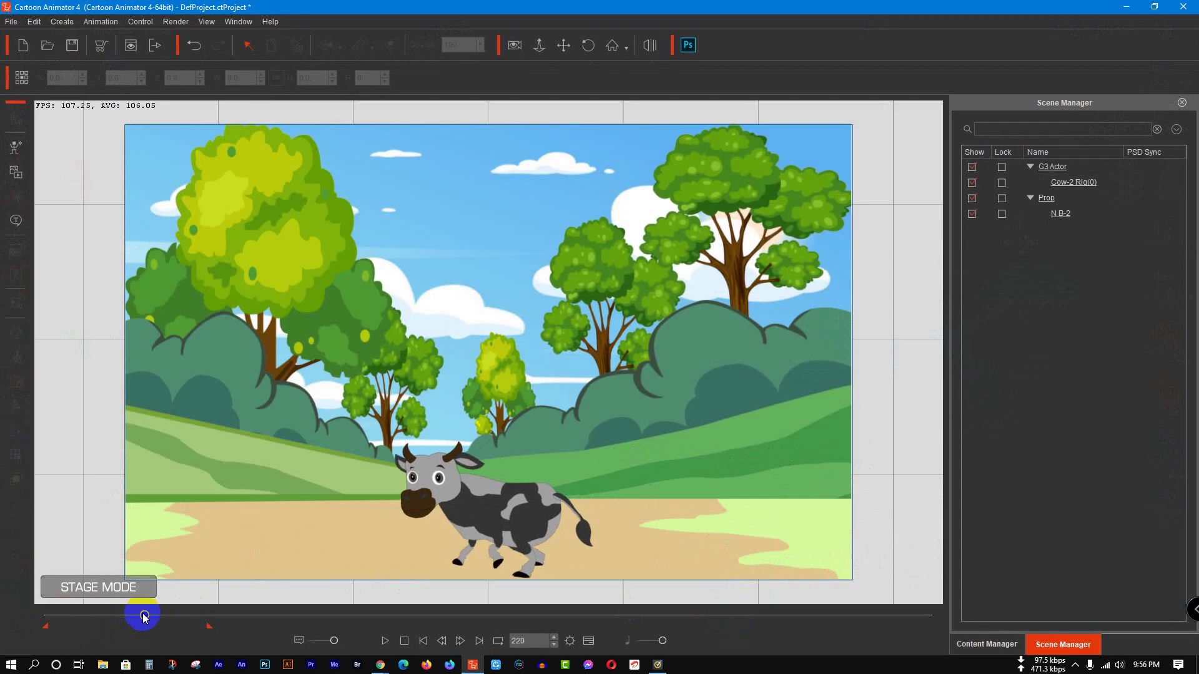
Step: Open the cow actor in Composer mode and start the Bone Editor
click(488, 501)
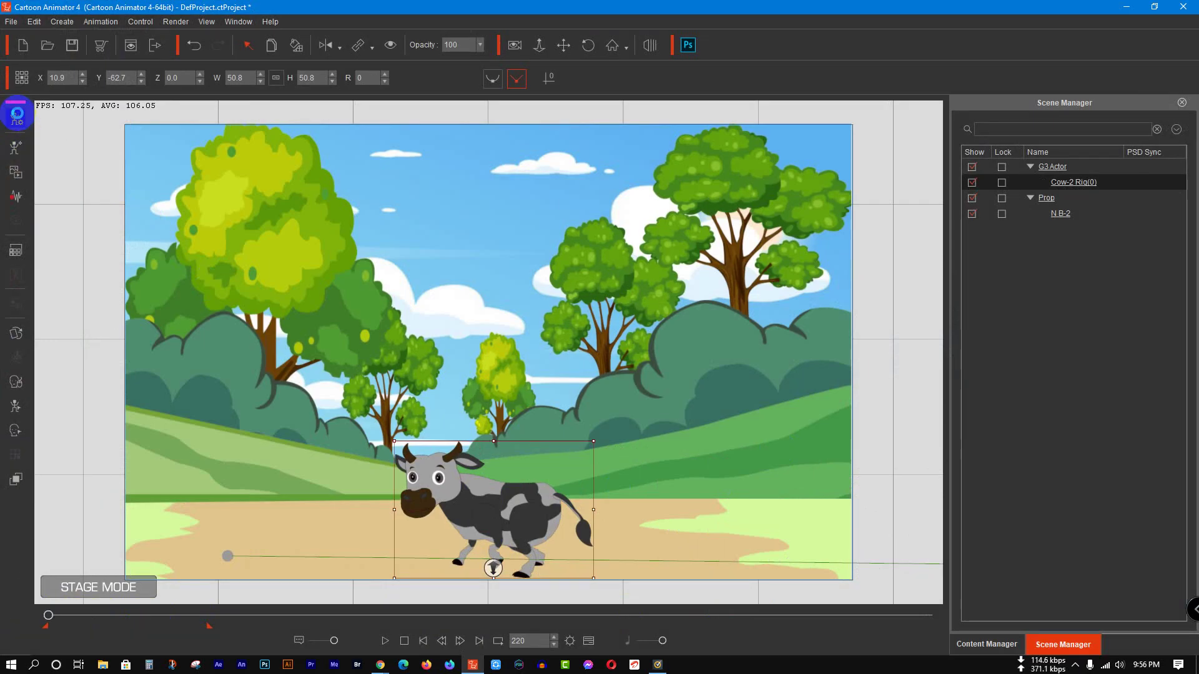
click(17, 114)
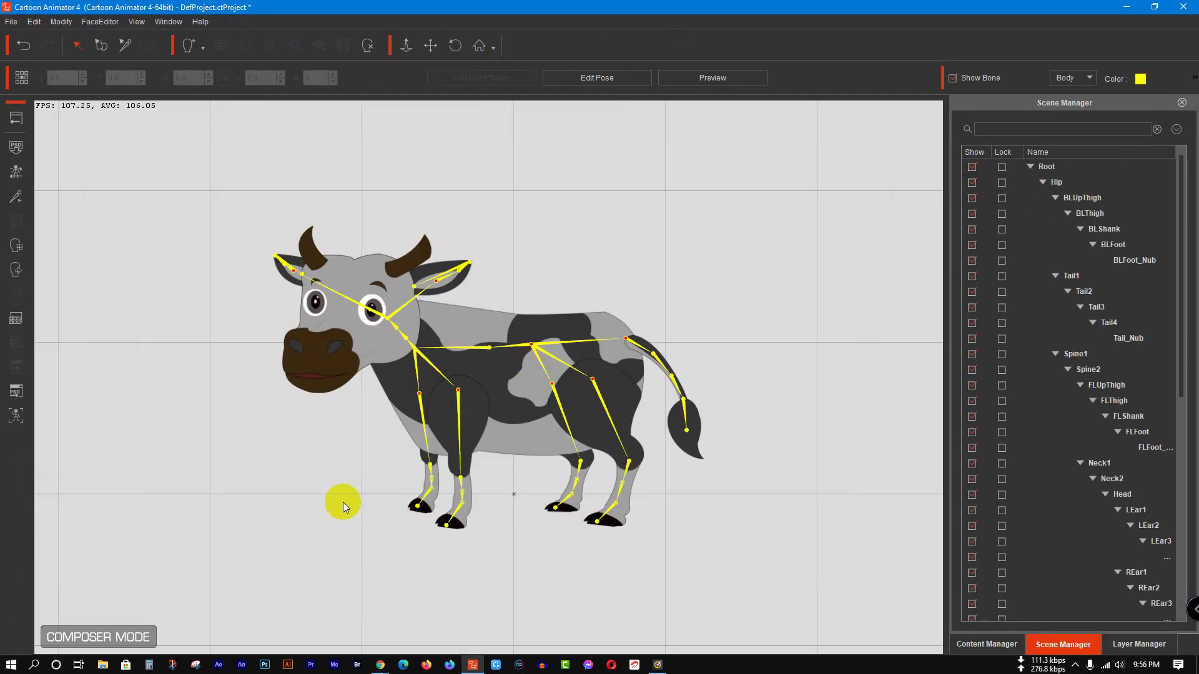
click(412, 418)
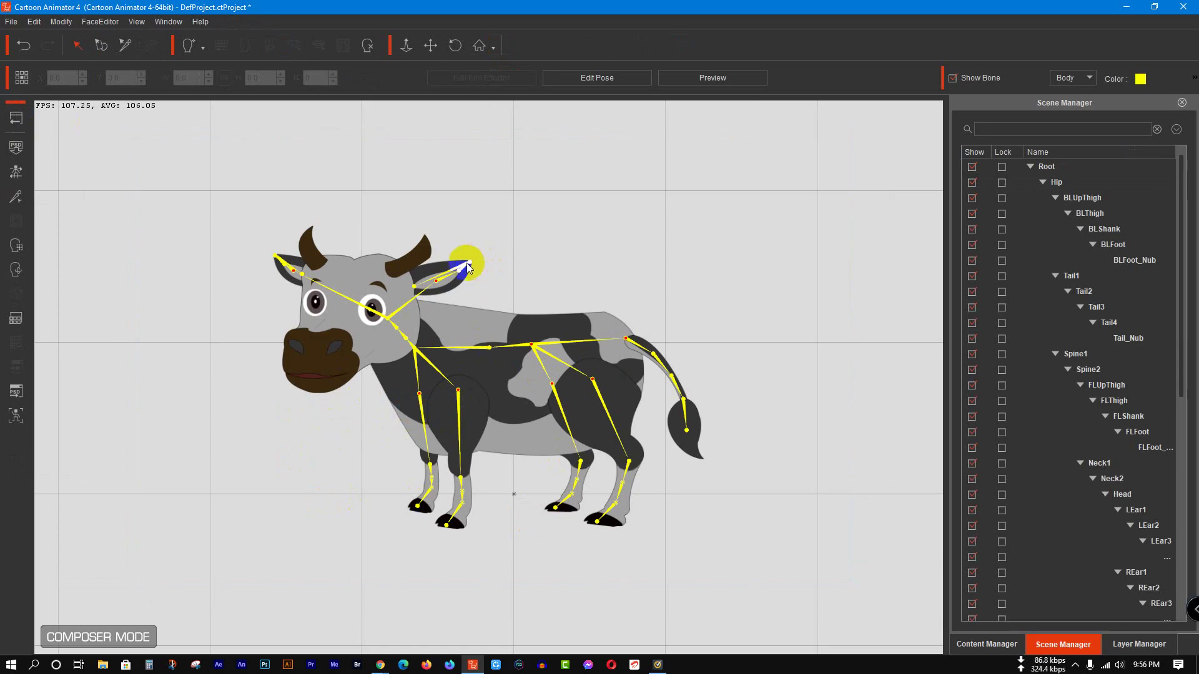
click(533, 332)
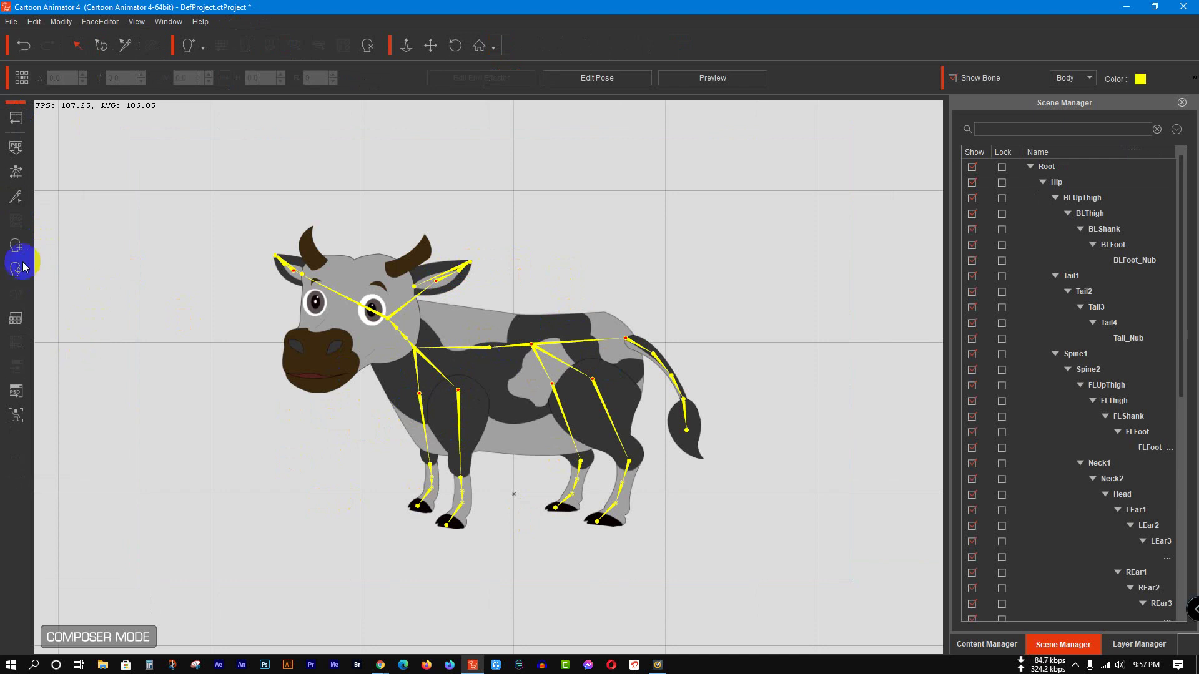
click(15, 201)
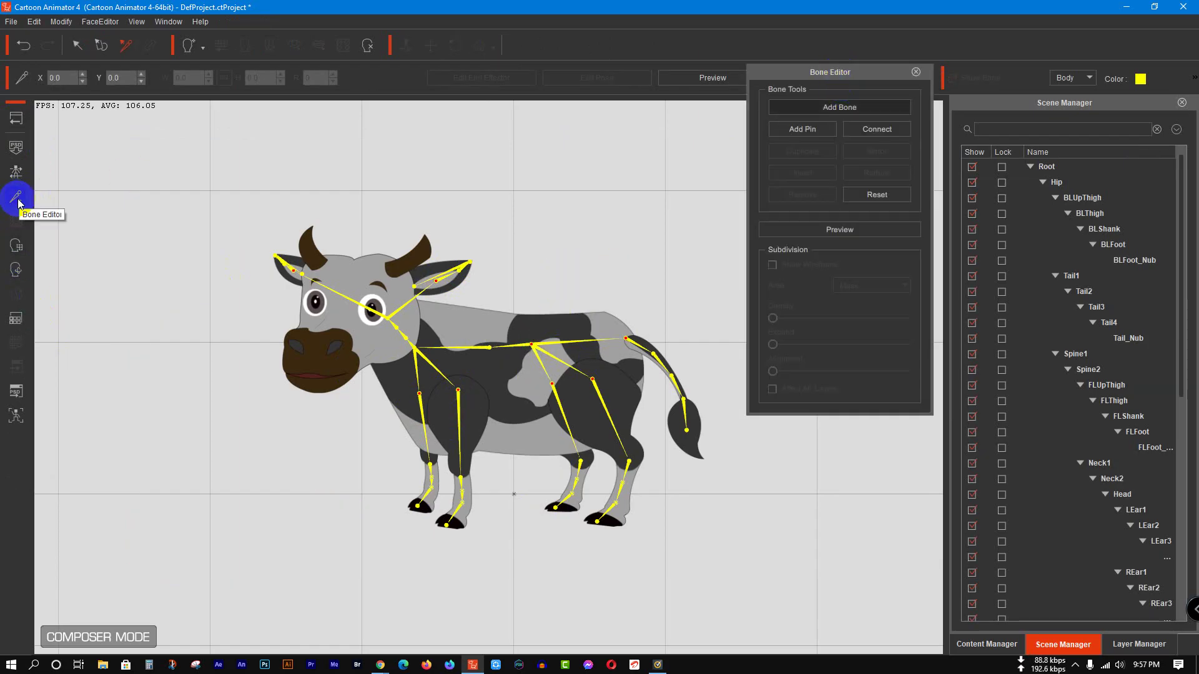
Step: Move the front-left leg's FLFoot joint to about X -38, Y -16 at the hoof and FLFoot_Nub to about X -48, Y -19
click(426, 407)
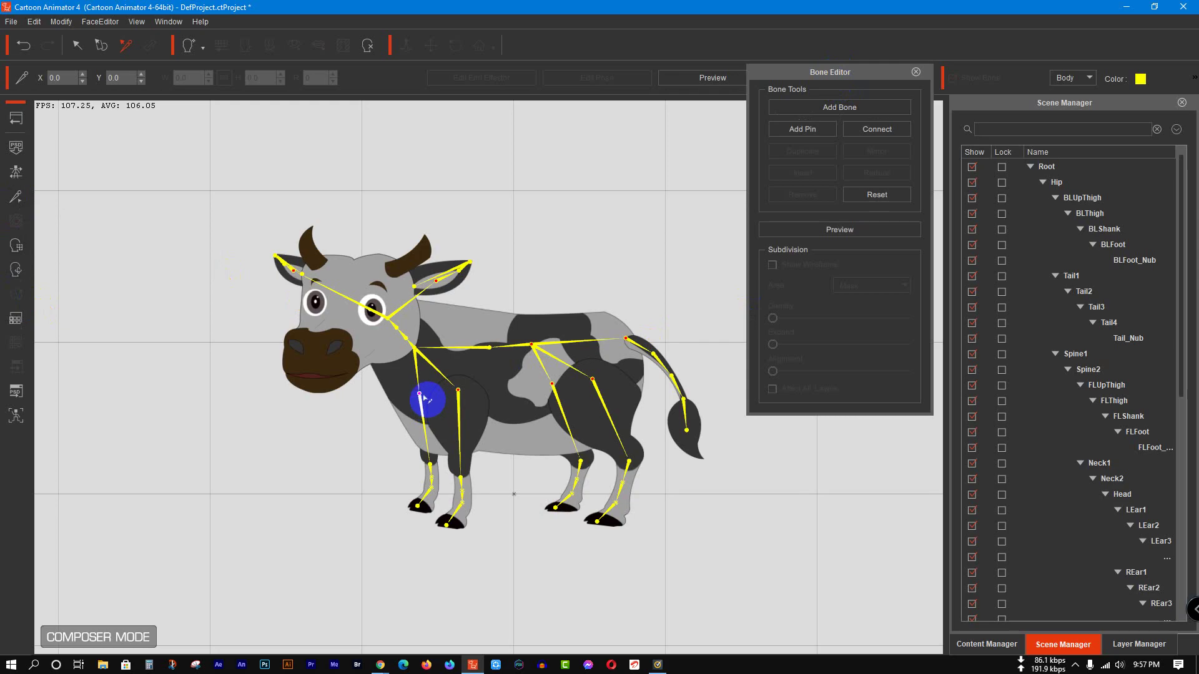
scroll(426, 400, up, 5)
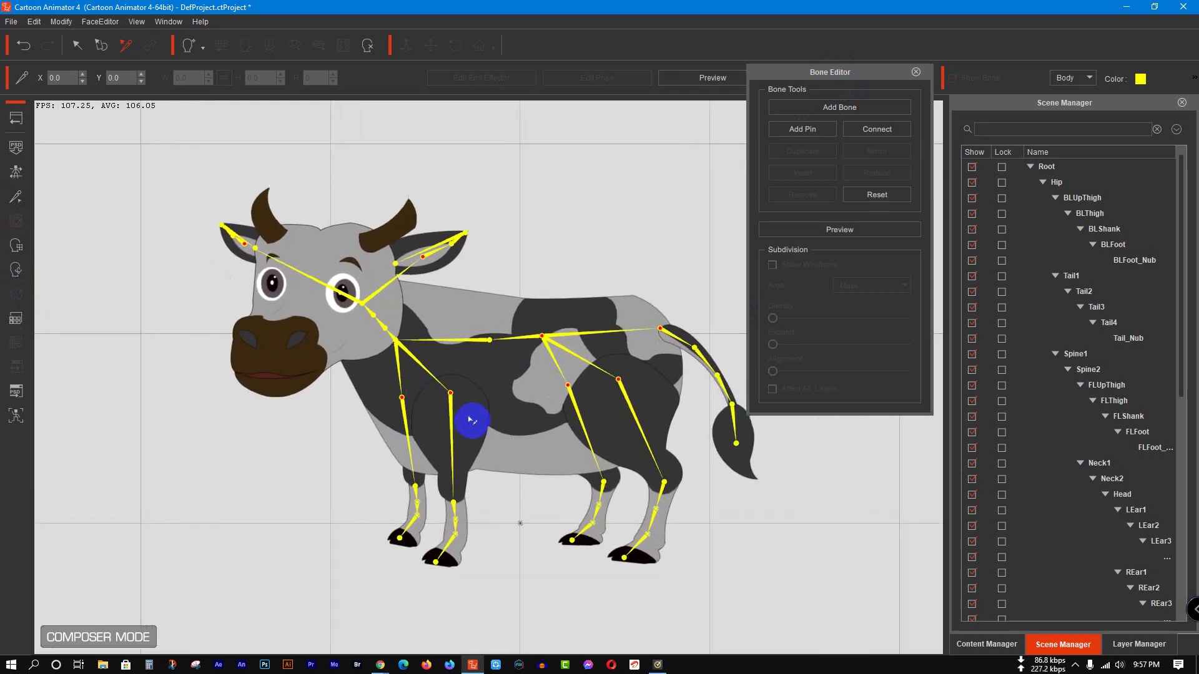
scroll(470, 420, up, 5)
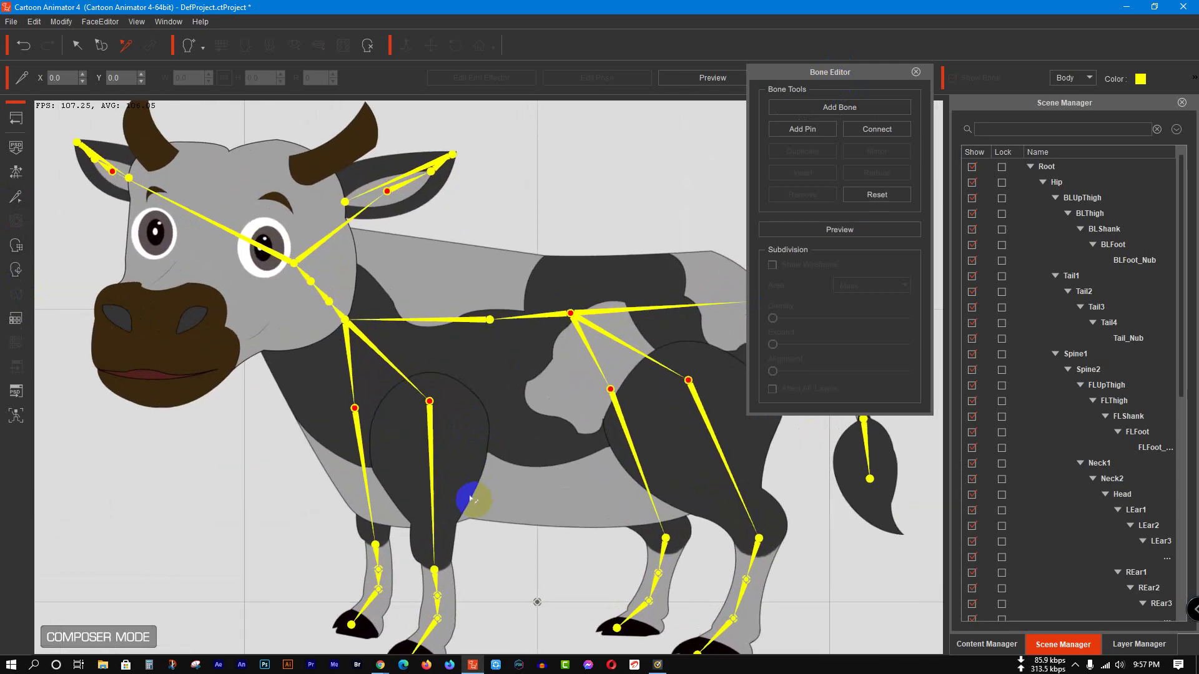
scroll(476, 511, down, 3)
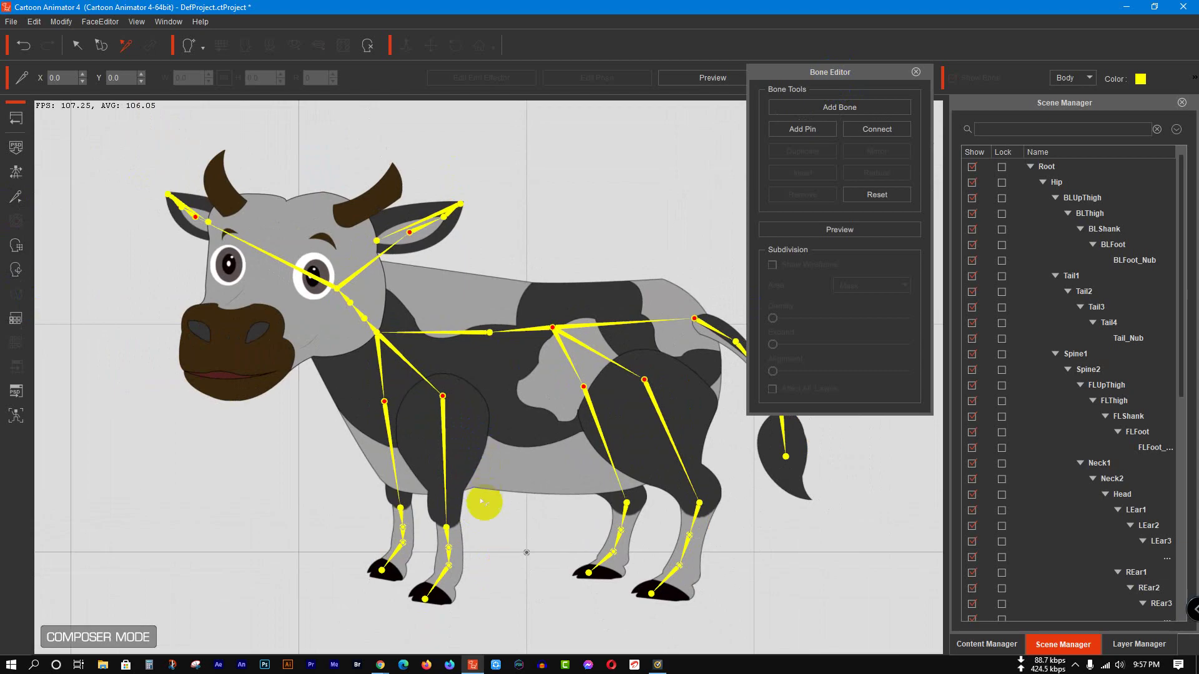
scroll(473, 424, up, 2)
drag(475, 413, 476, 299)
scroll(424, 382, up, 3)
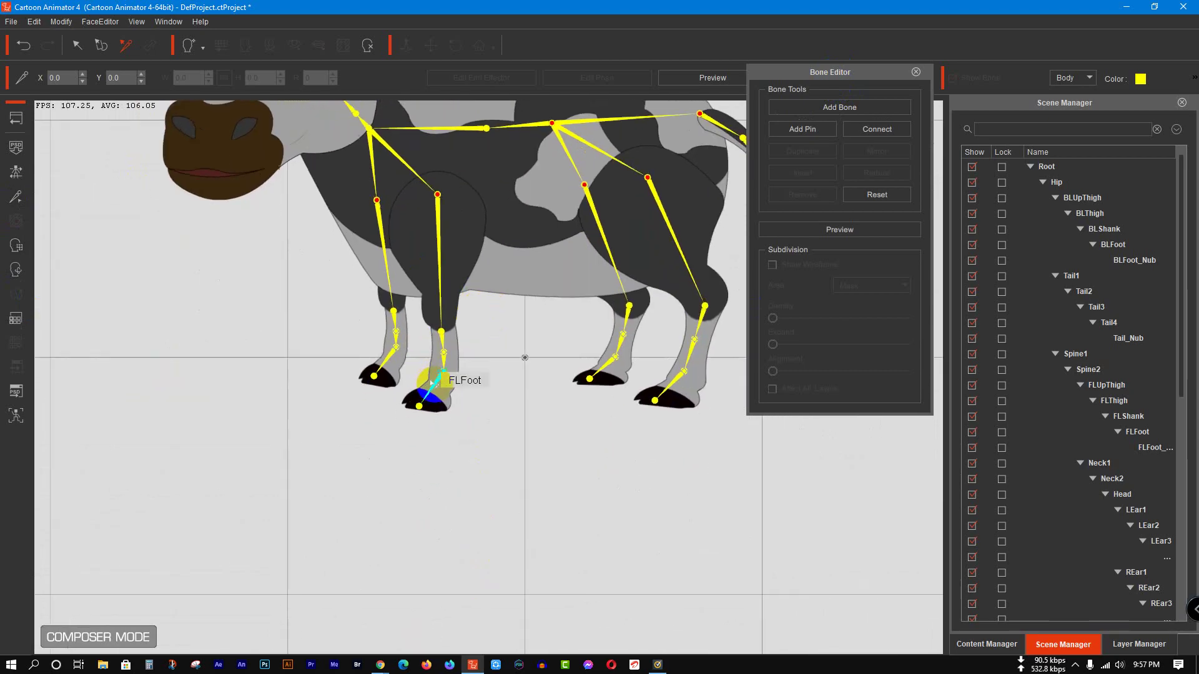
scroll(428, 378, up, 2)
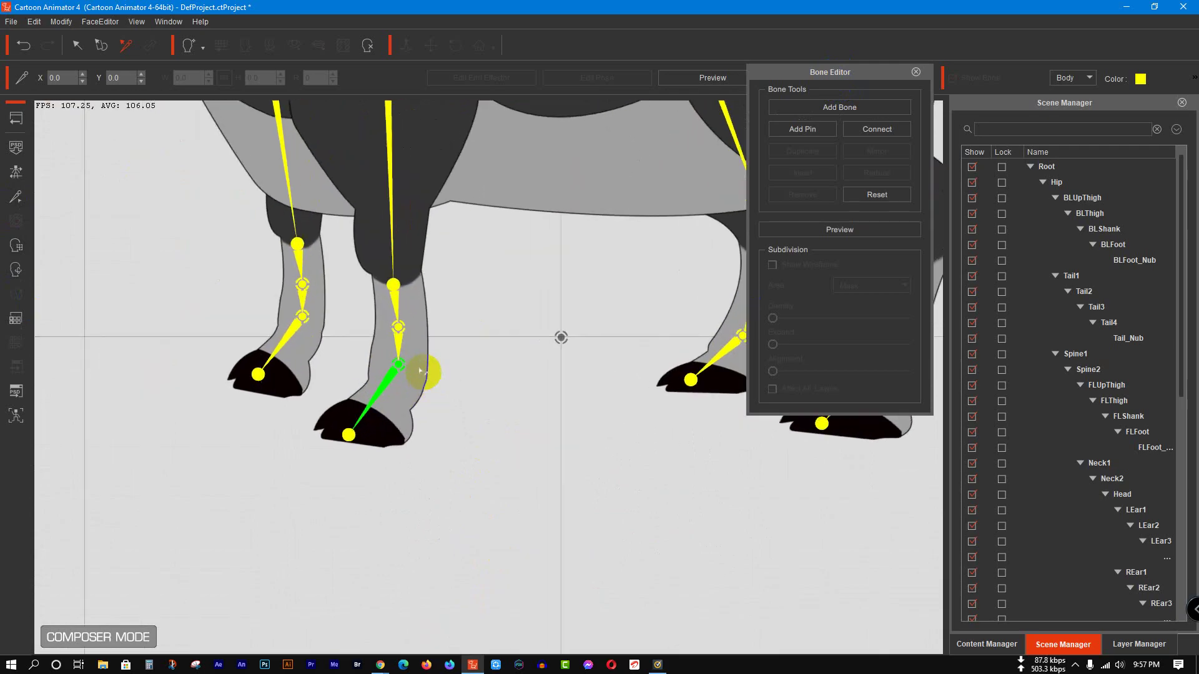
click(347, 433)
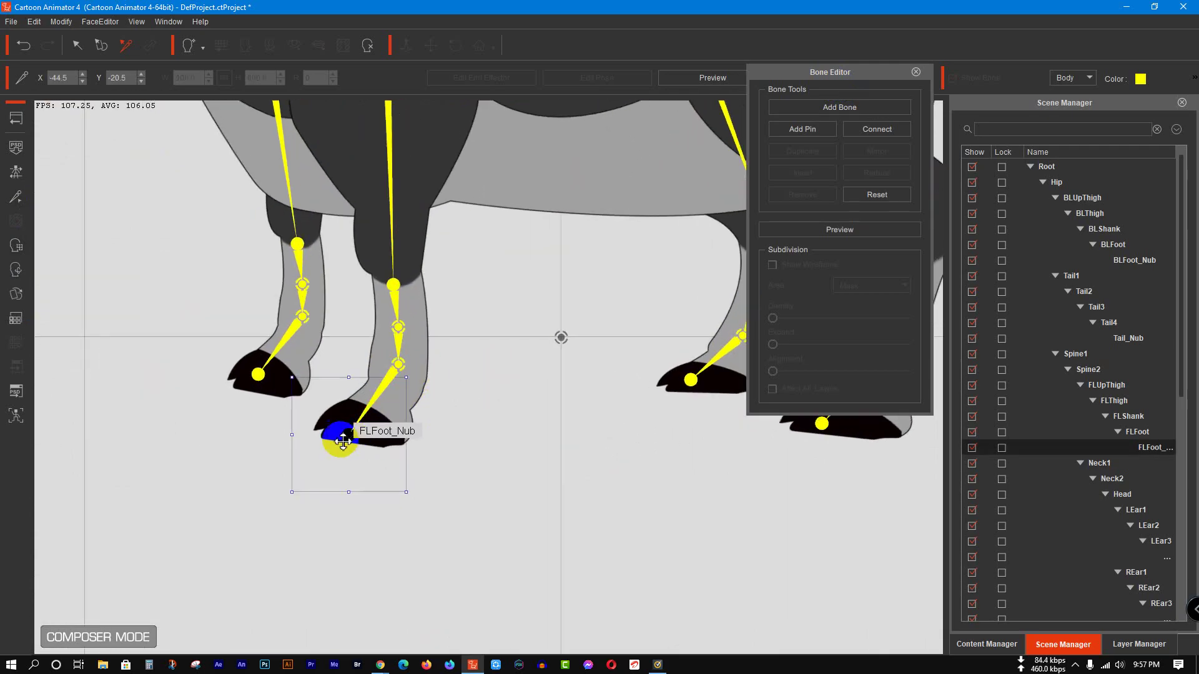
click(398, 364)
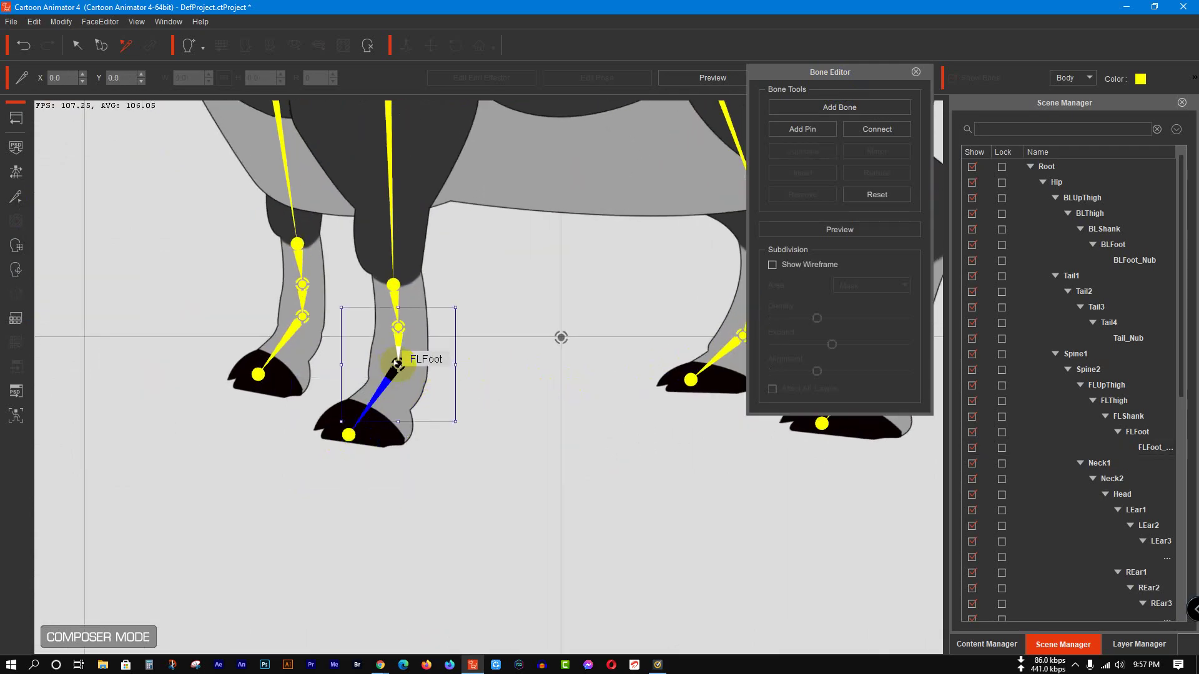
drag(398, 366, 379, 411)
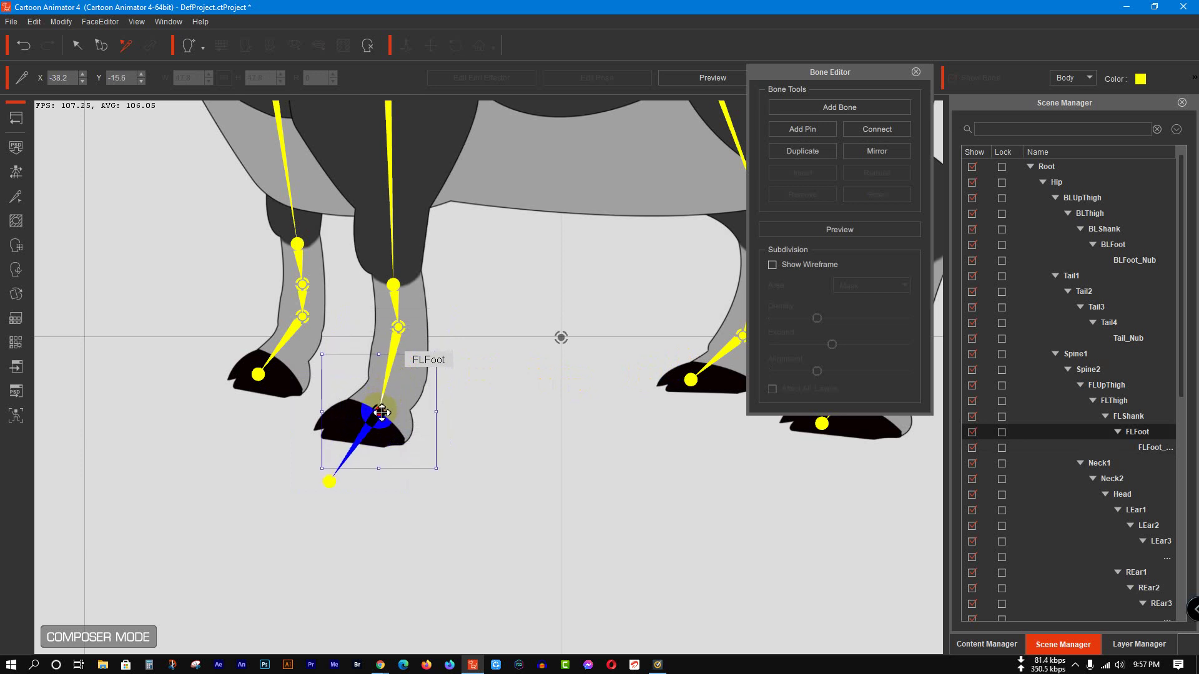
click(330, 483)
drag(327, 481, 334, 430)
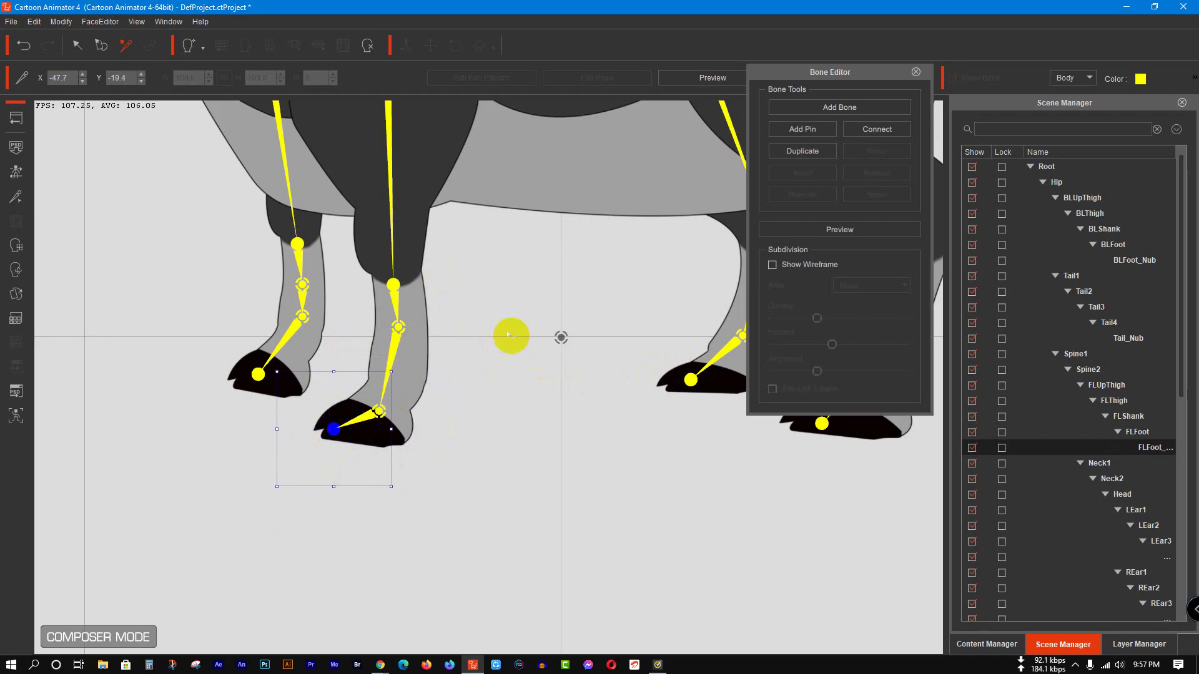
click(509, 321)
Step: Raise the FLThigh joint to about X -35, Y 21 and place FLFoot back at the hoof, about X -38, Y -15
scroll(509, 321, up, 5)
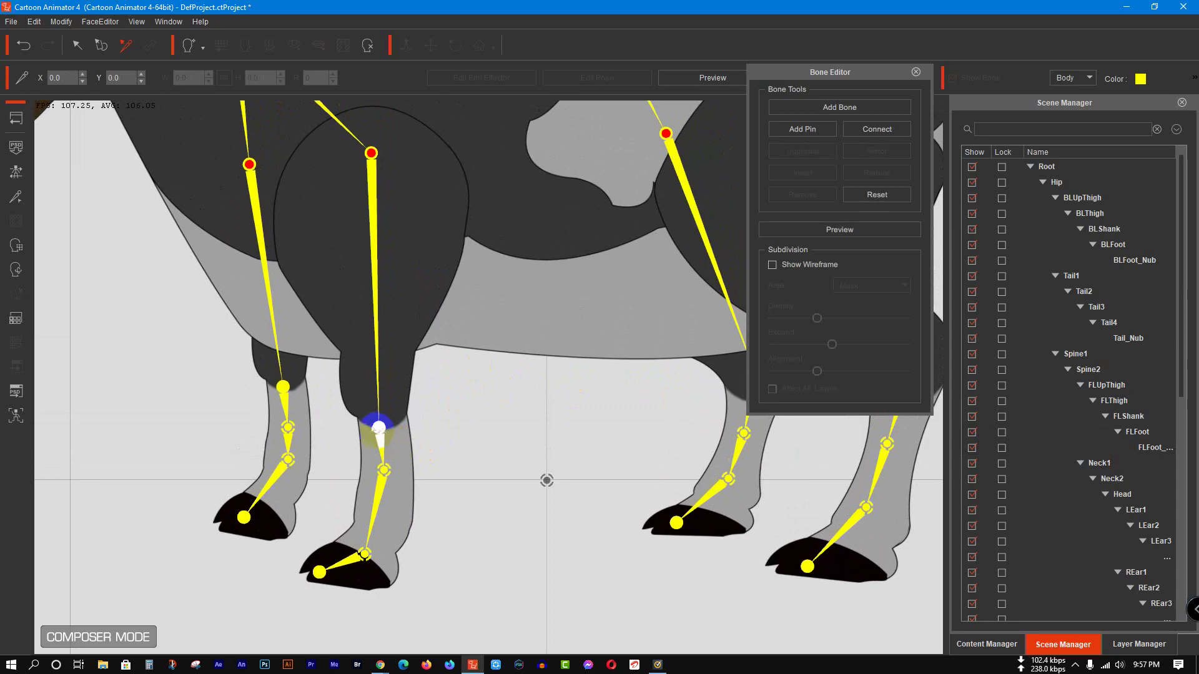
drag(379, 428, 388, 379)
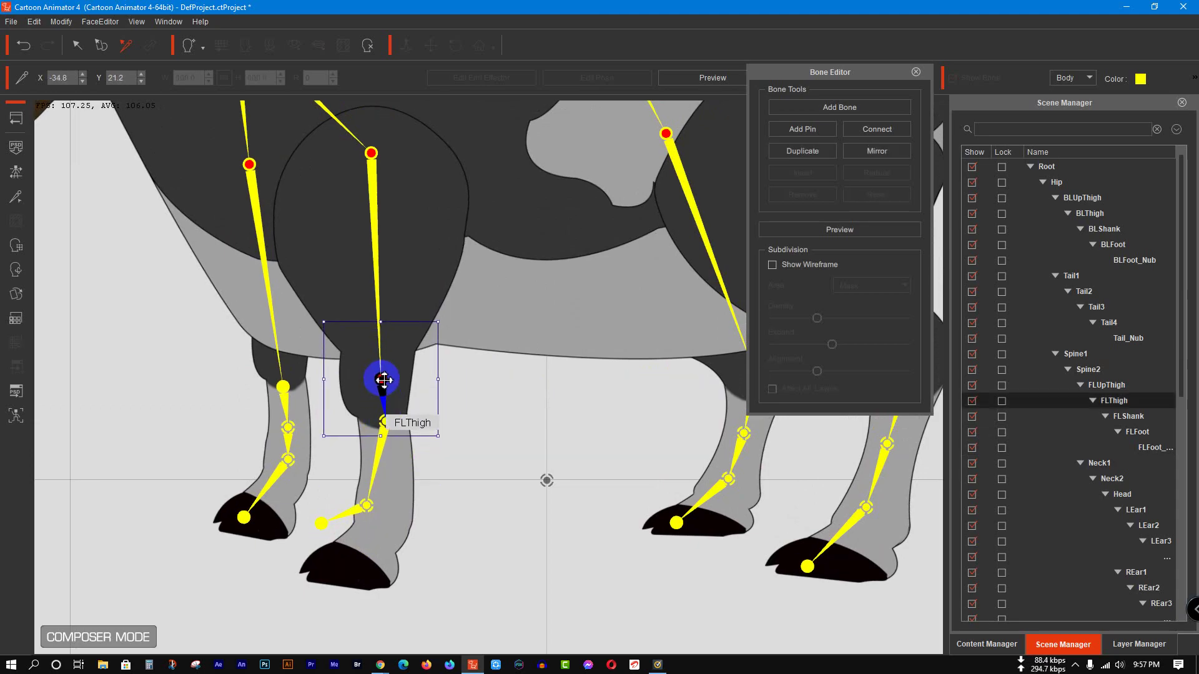
click(589, 406)
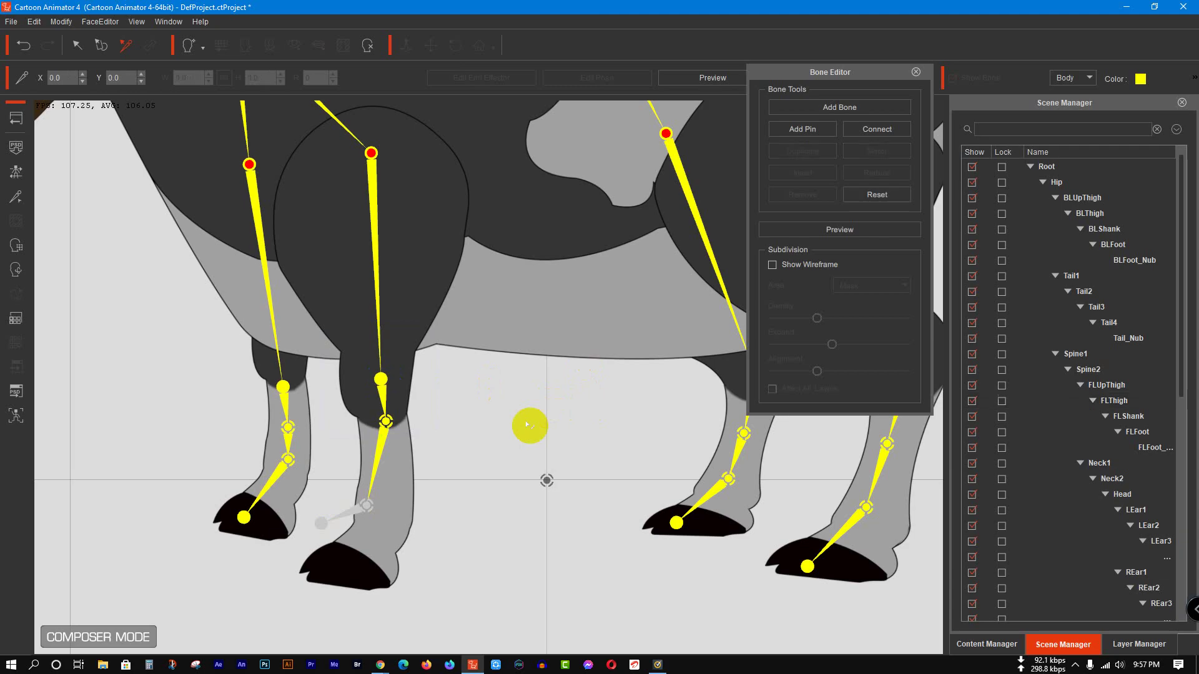
click(362, 504)
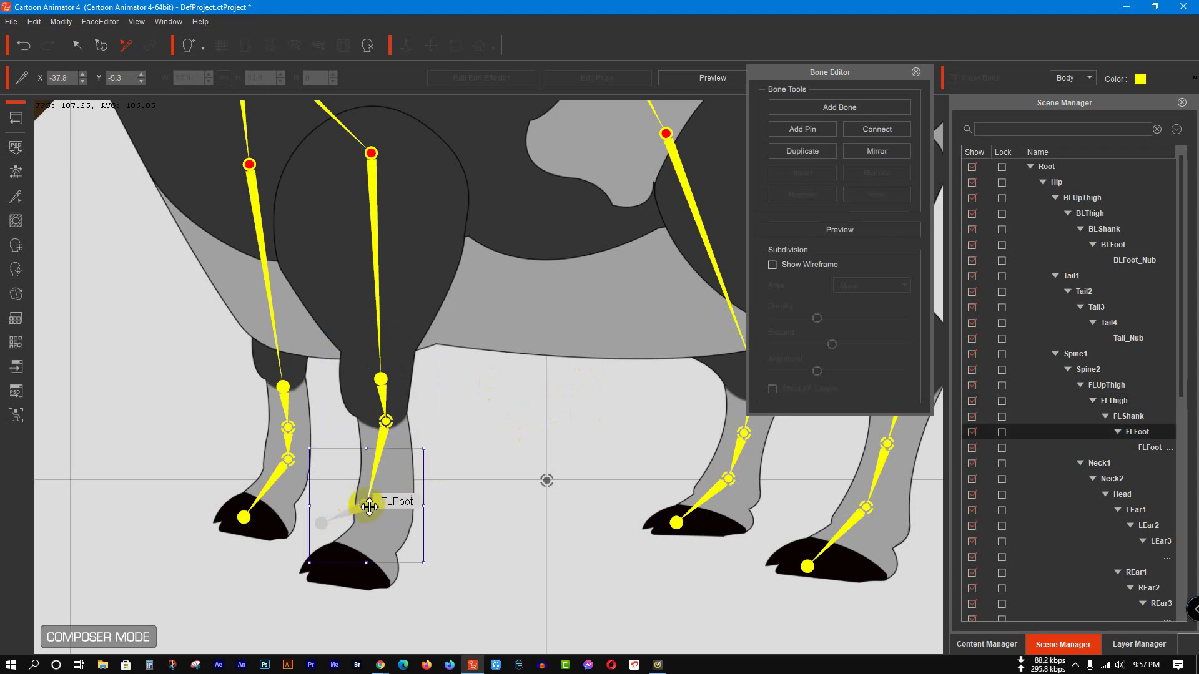
drag(367, 507, 369, 554)
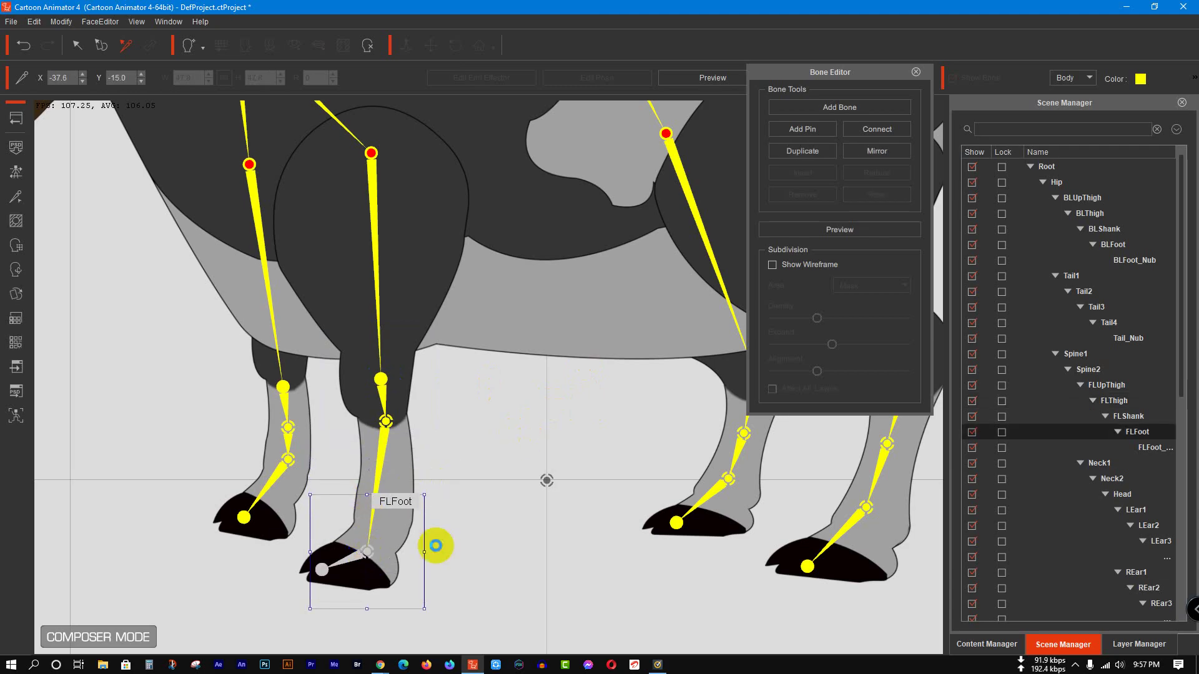
click(476, 513)
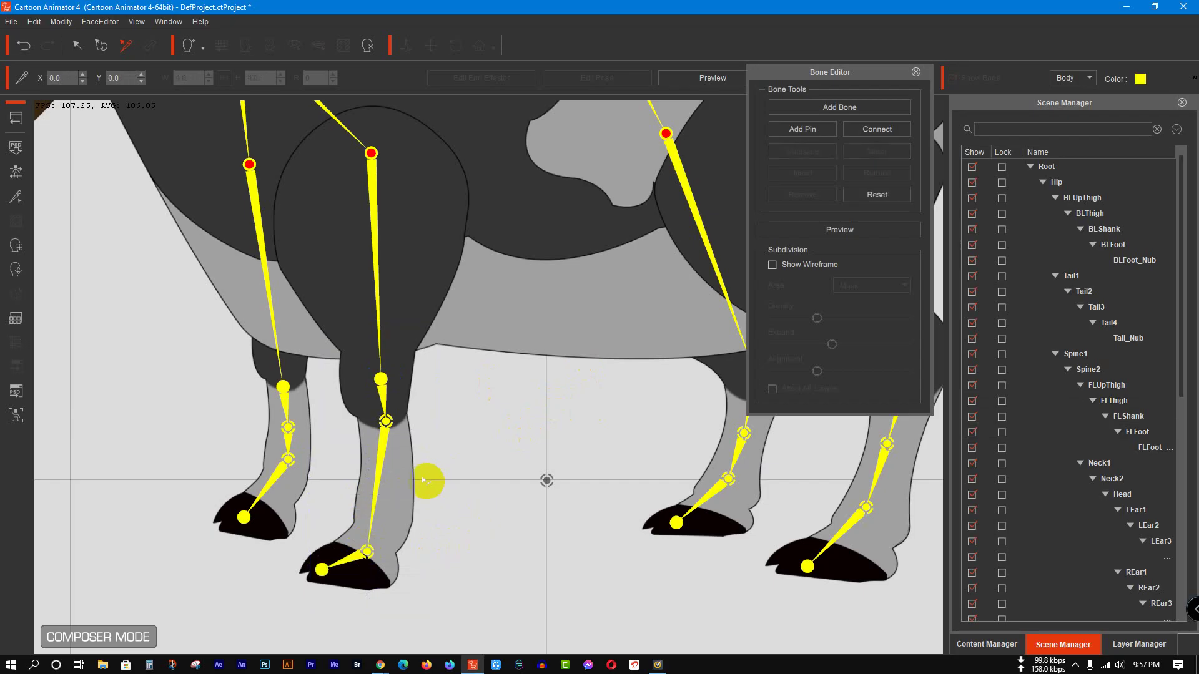
Step: Raise the FLThigh joint to about X -34, Y 39 and lower FLShank to the knee at about X -34, Y 13
scroll(429, 480, down, 3)
scroll(428, 467, down, 1)
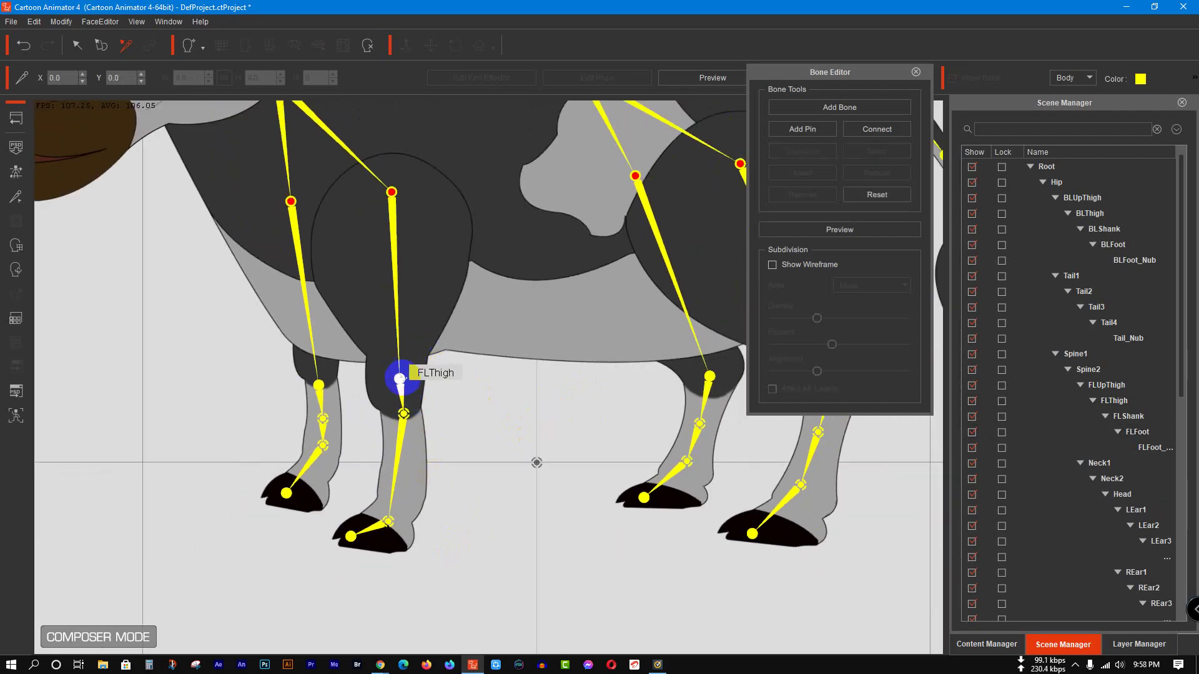
click(400, 379)
drag(402, 379, 404, 309)
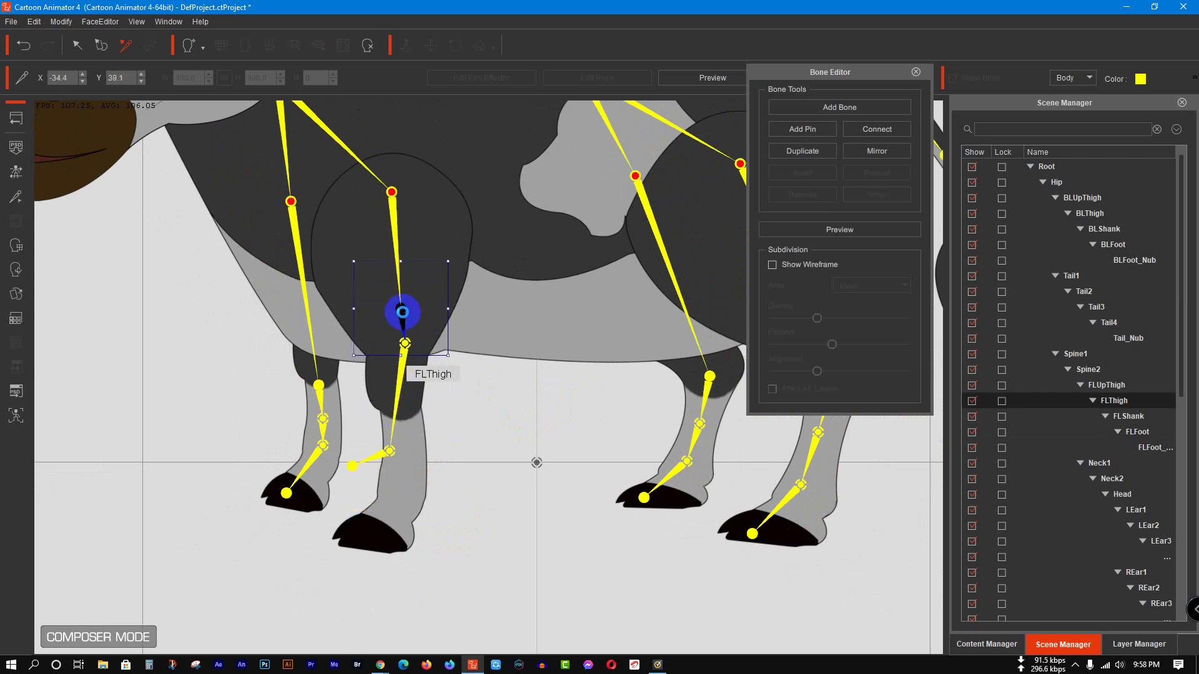
click(405, 344)
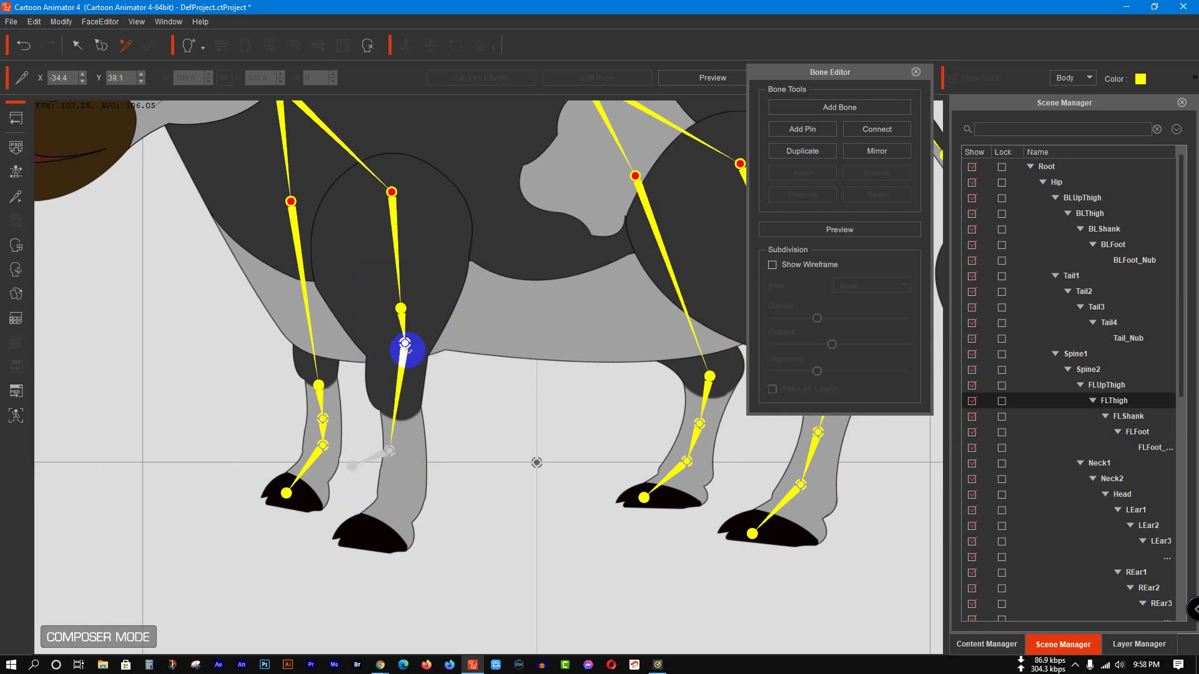
drag(405, 343, 403, 420)
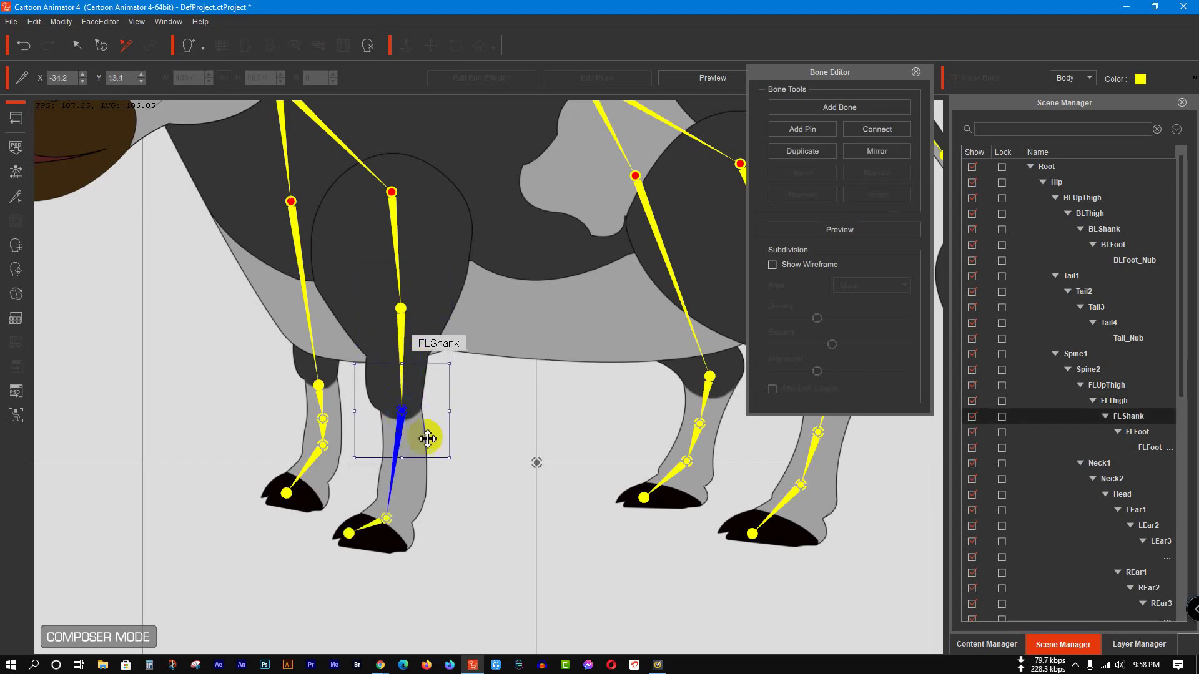
click(540, 462)
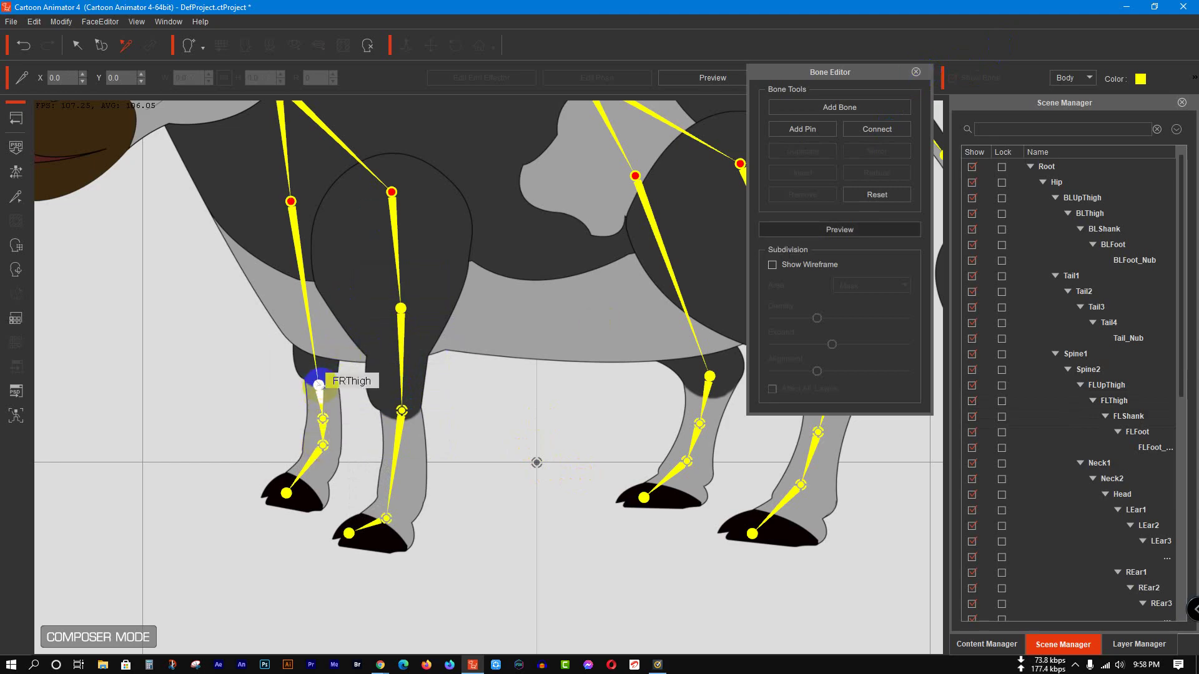
Step: Raise the front-right leg's FRThigh joint to about X -56, Y 31 and place FRShank at the knee, about X -55, Y 21
drag(319, 384, 321, 341)
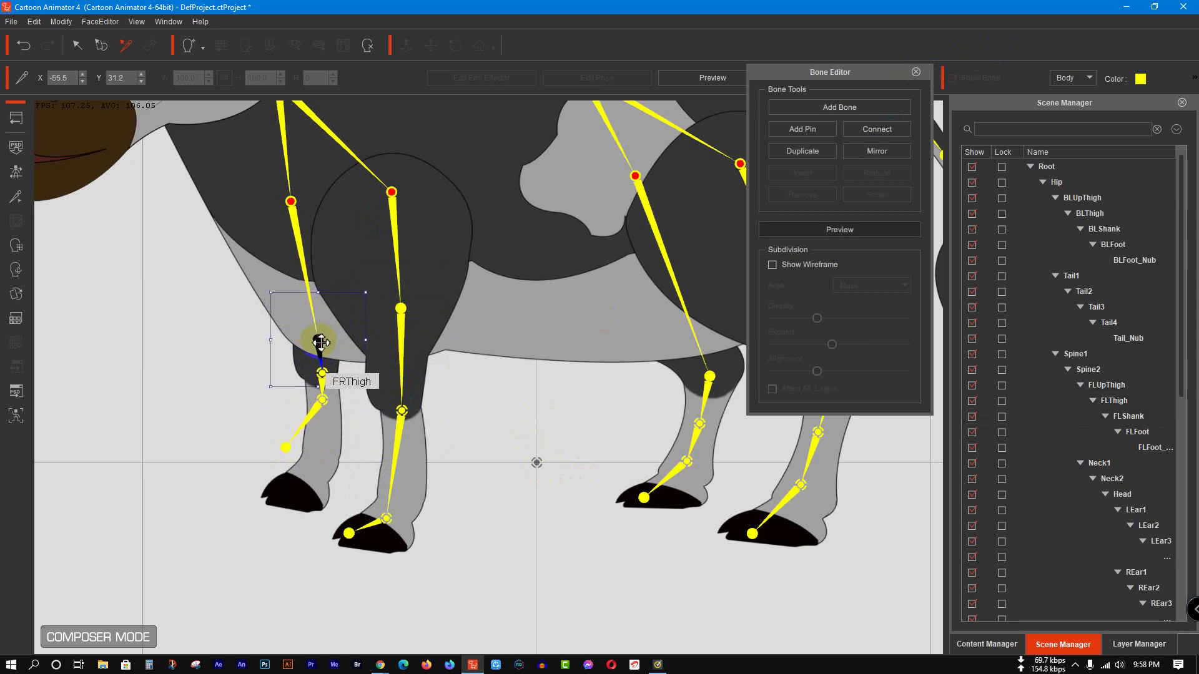
click(326, 378)
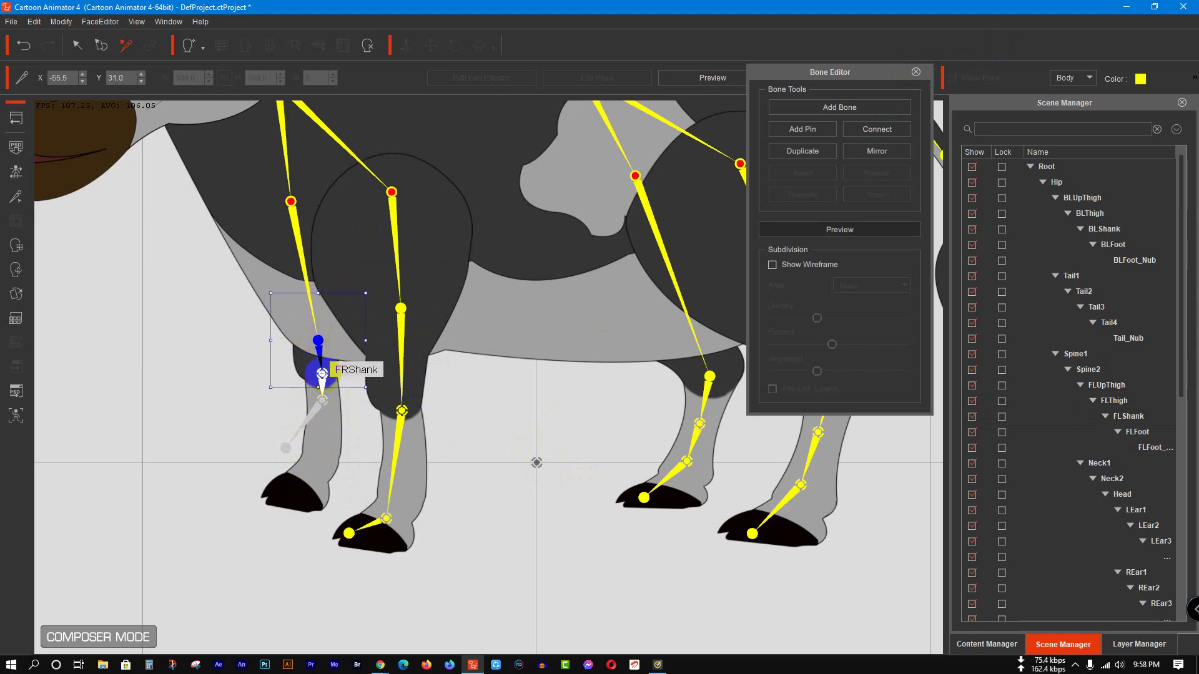
mouse_move(321, 374)
mouse_down()
mouse_move(323, 405)
mouse_move(322, 380)
mouse_up()
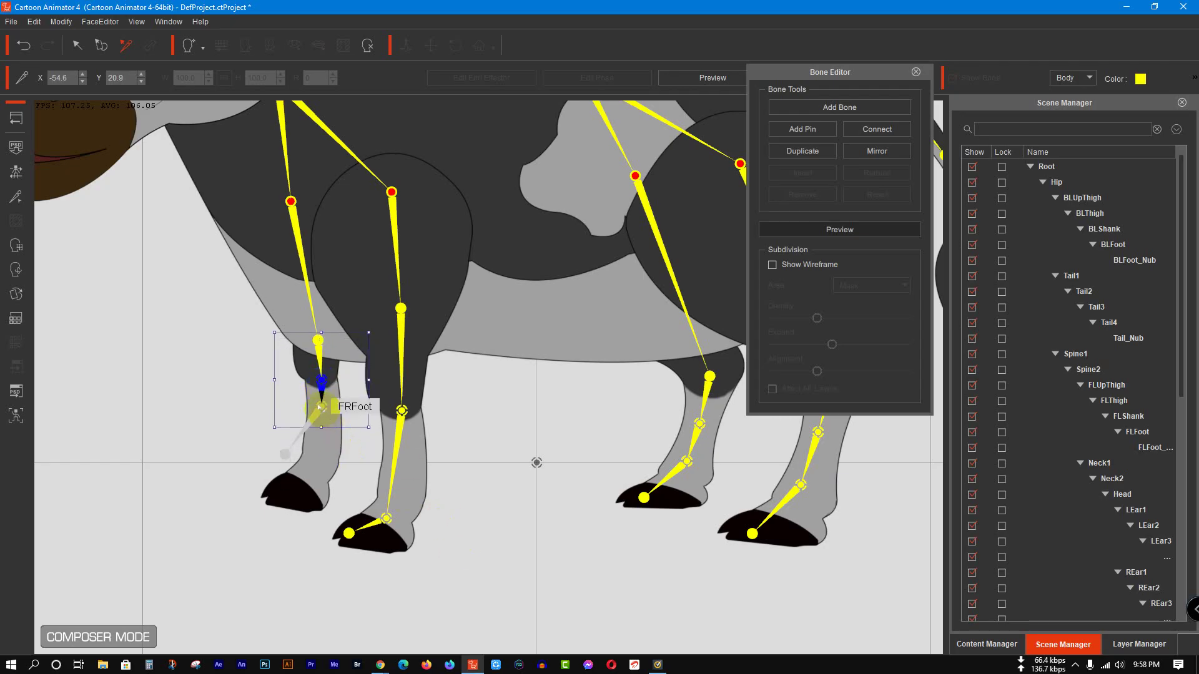
Step: Lower the FRFoot joint to the hoof at about X -57, Y -4 and place FRFoot_Nub inside the hoof, about X -67, Y -8
click(319, 406)
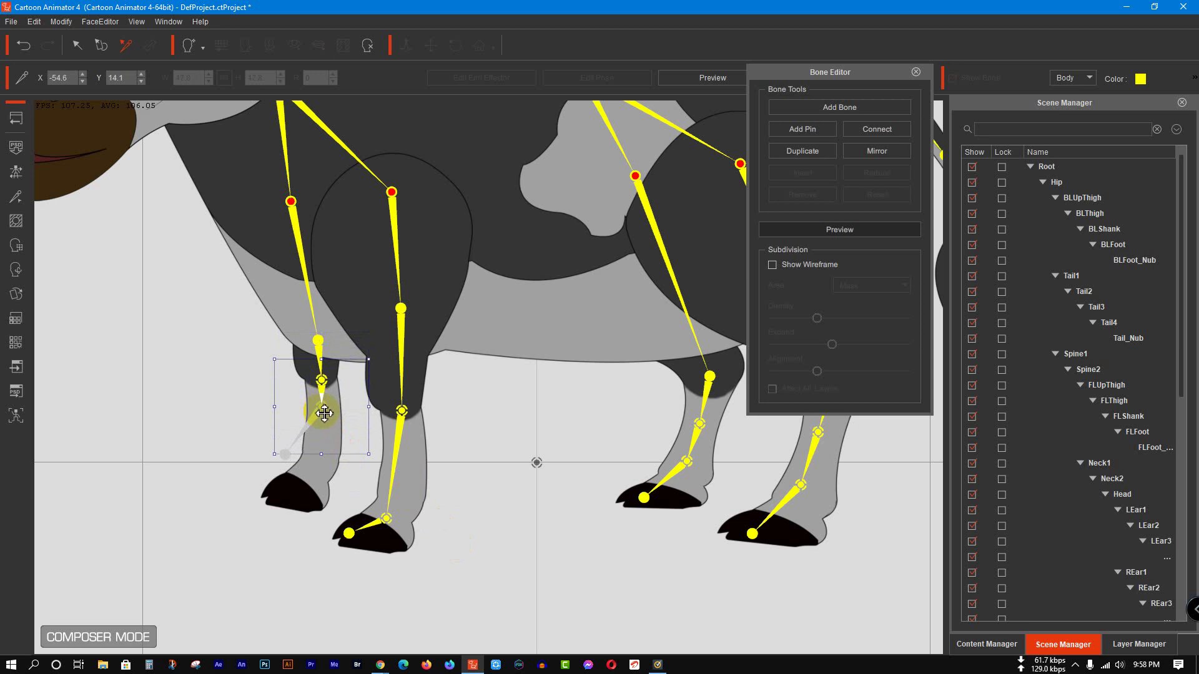
drag(324, 414, 315, 482)
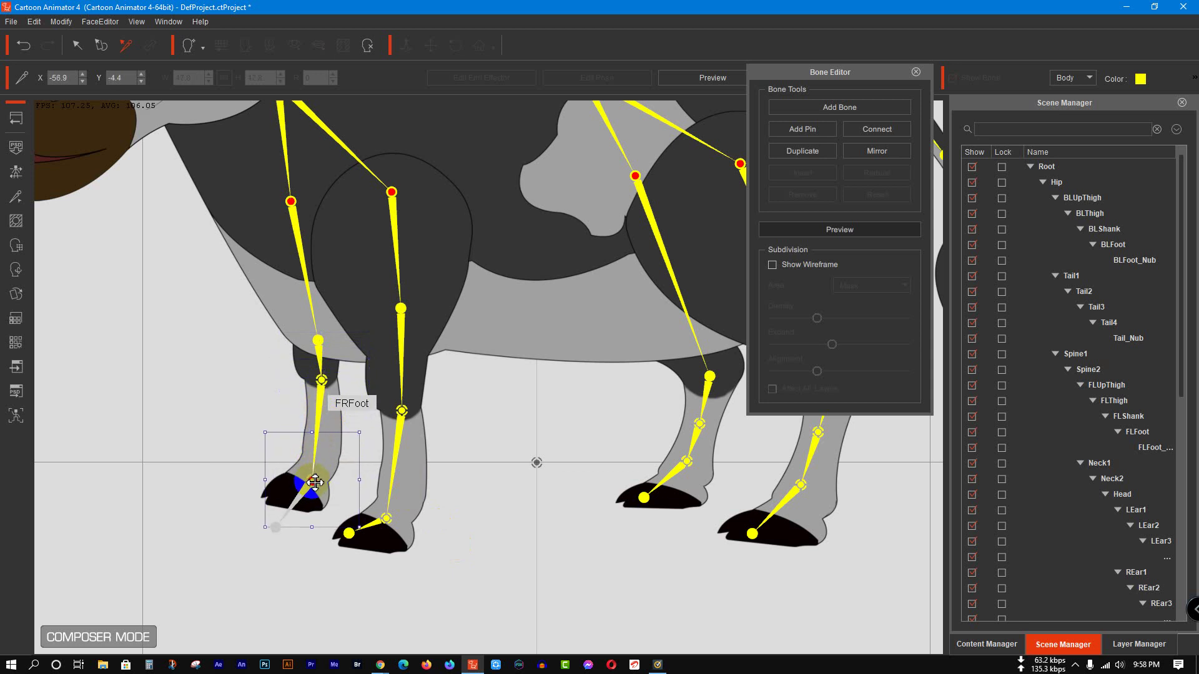
click(277, 528)
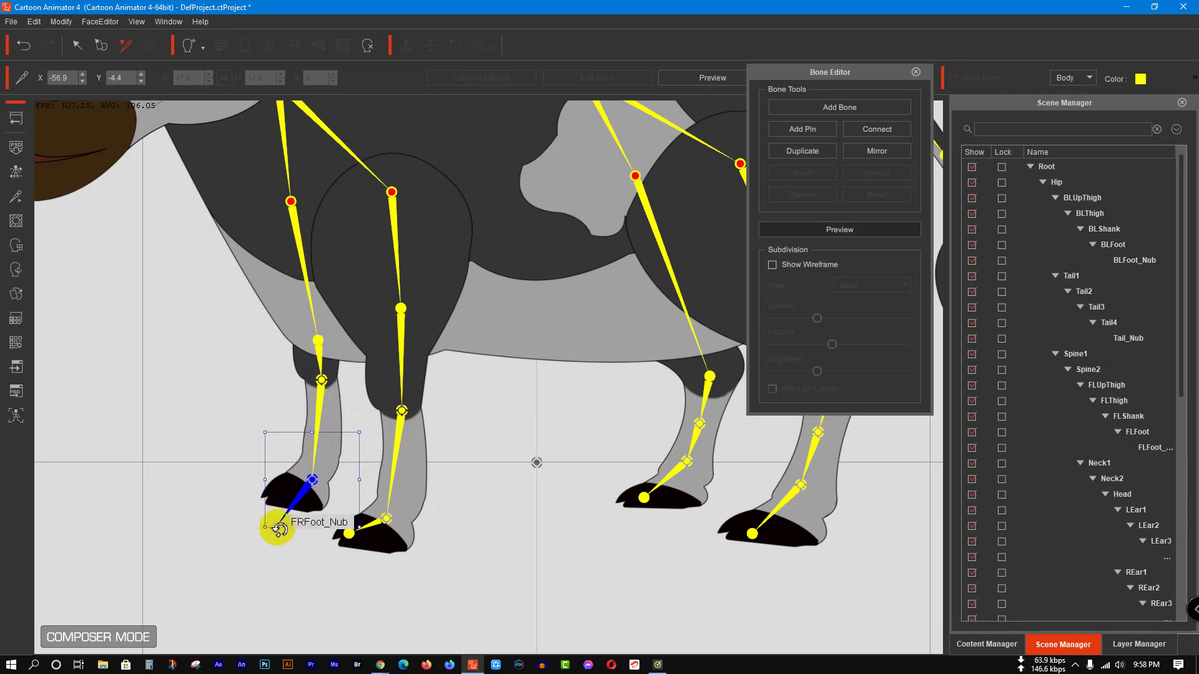
click(211, 517)
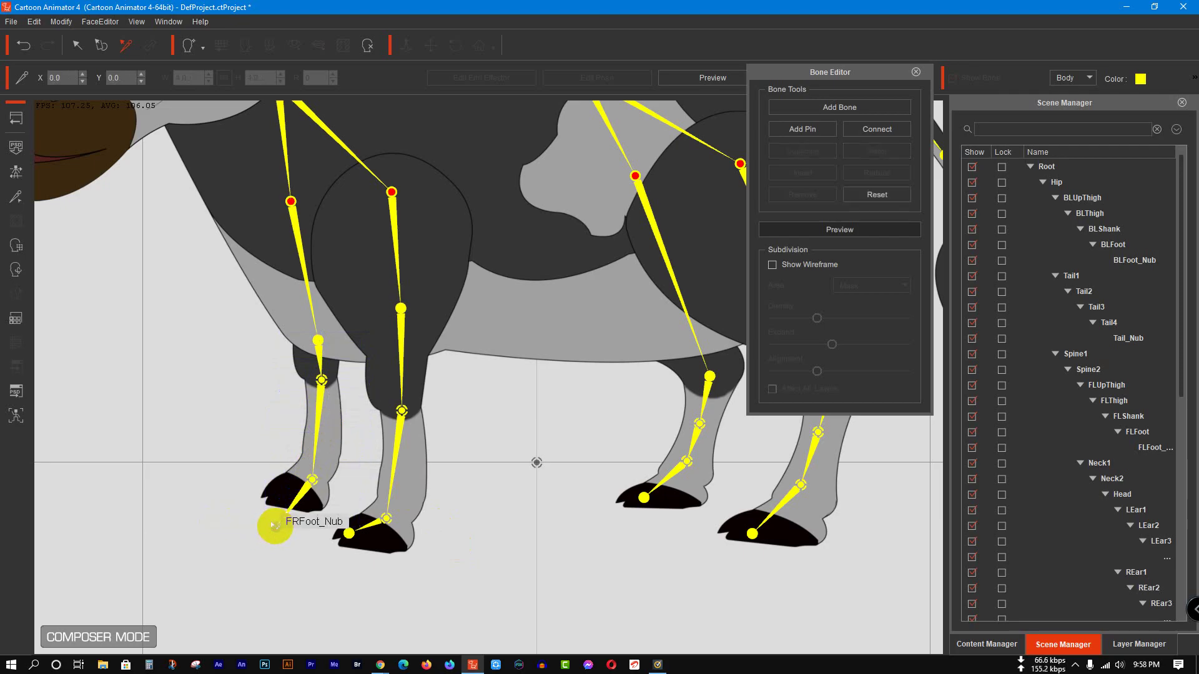
drag(275, 527, 275, 498)
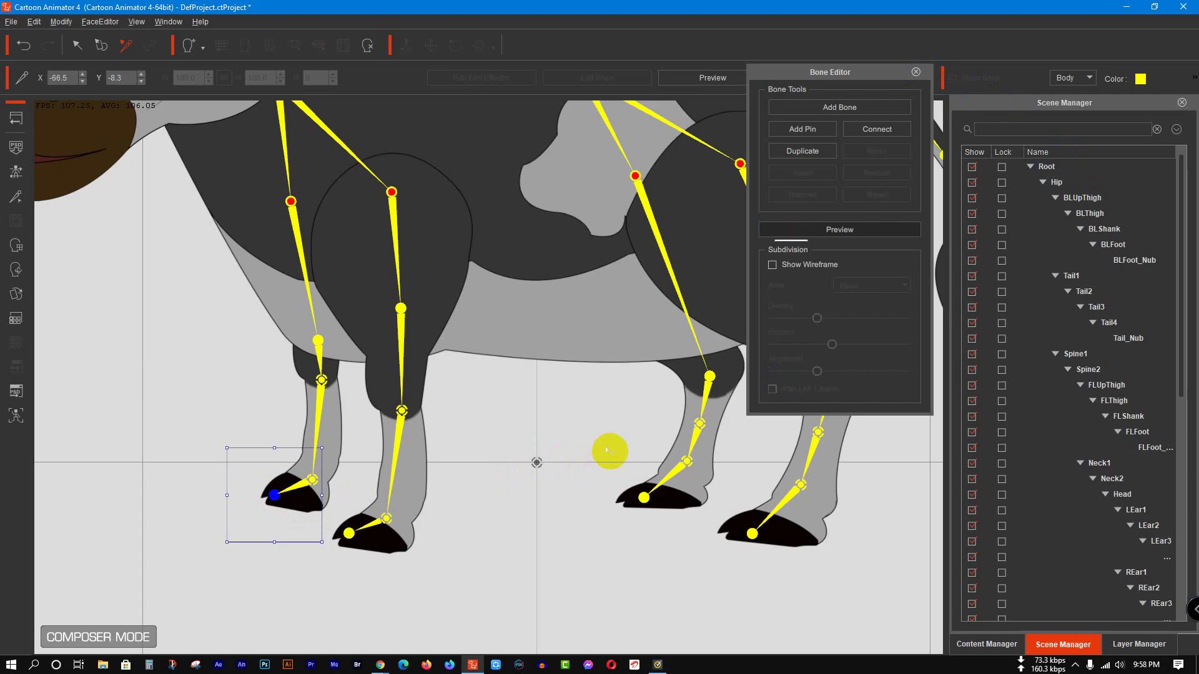
click(510, 435)
drag(509, 435, 348, 455)
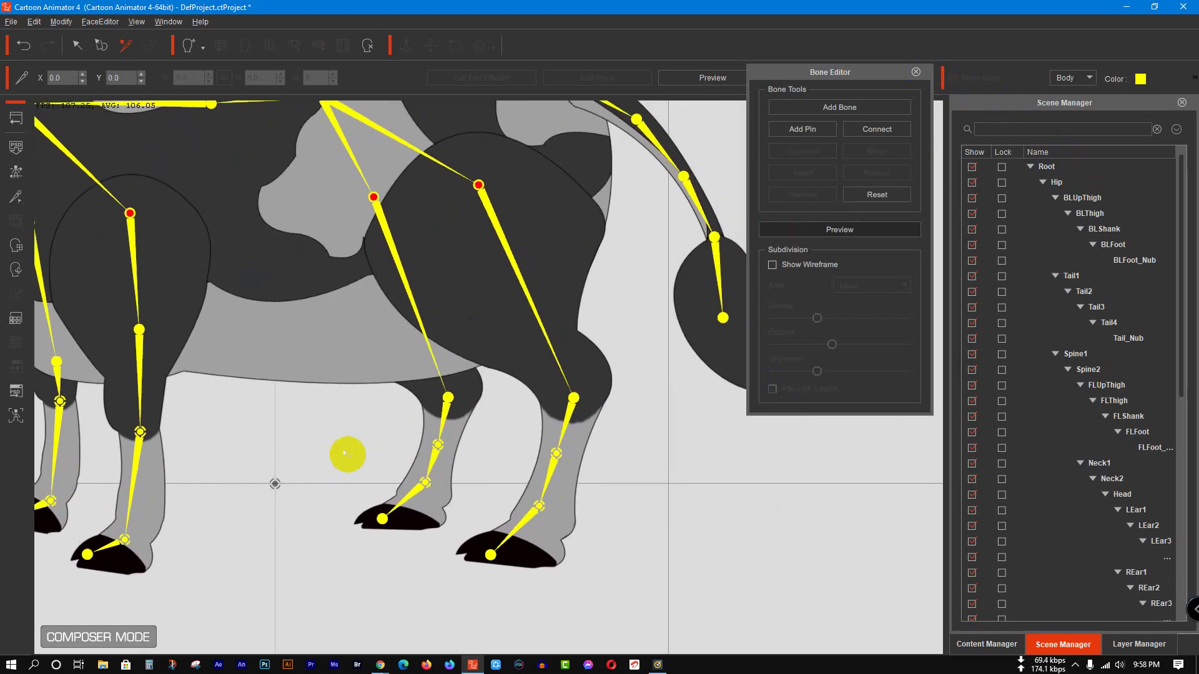
Step: Raise the back-left leg's BLThigh joint to about X 72, Y 37 and place BLShank at the knee, about X 76, Y 19
scroll(471, 471, up, 1)
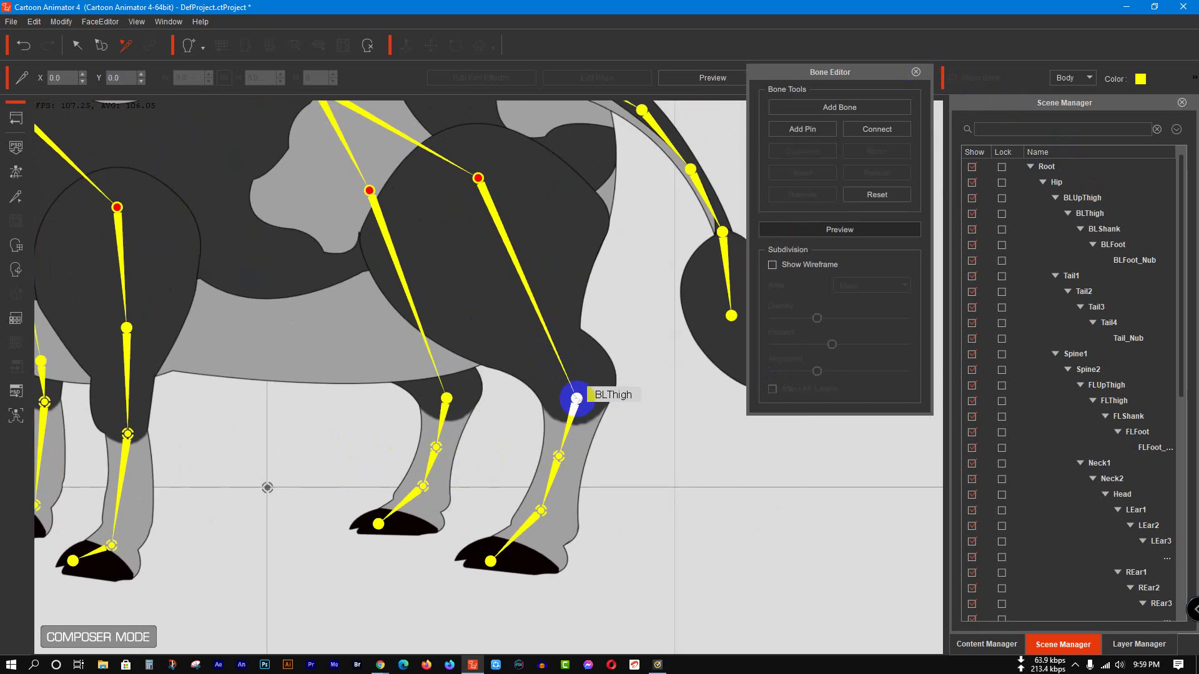
click(576, 398)
drag(580, 400, 562, 337)
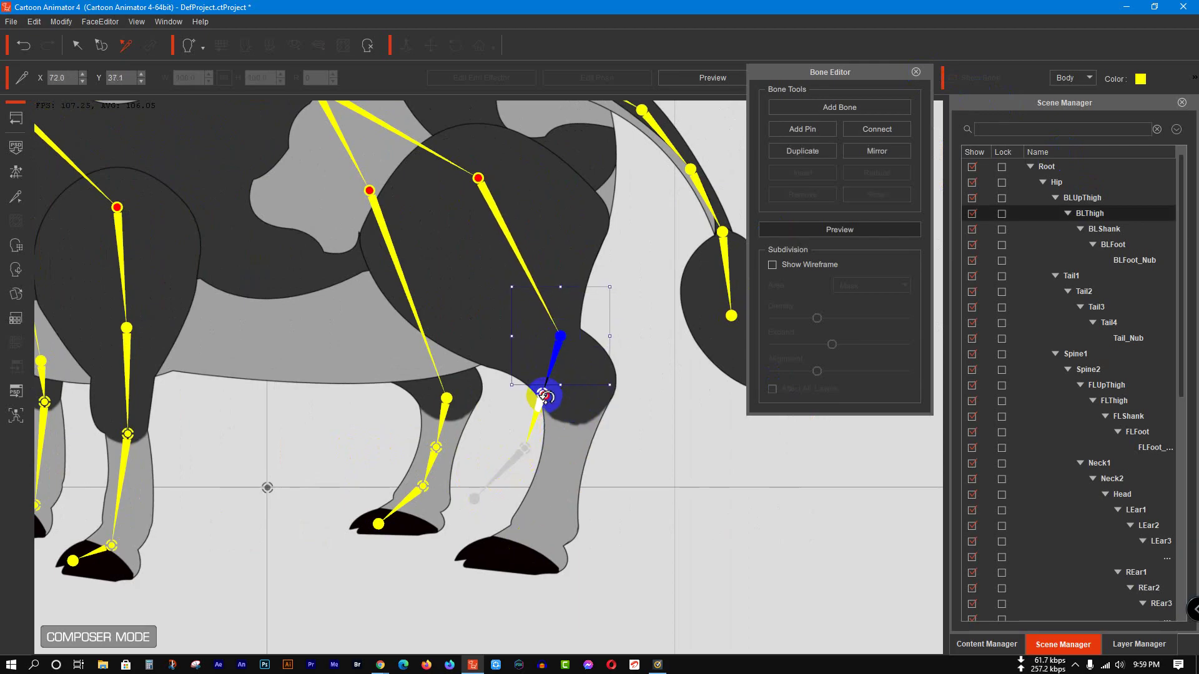
click(680, 442)
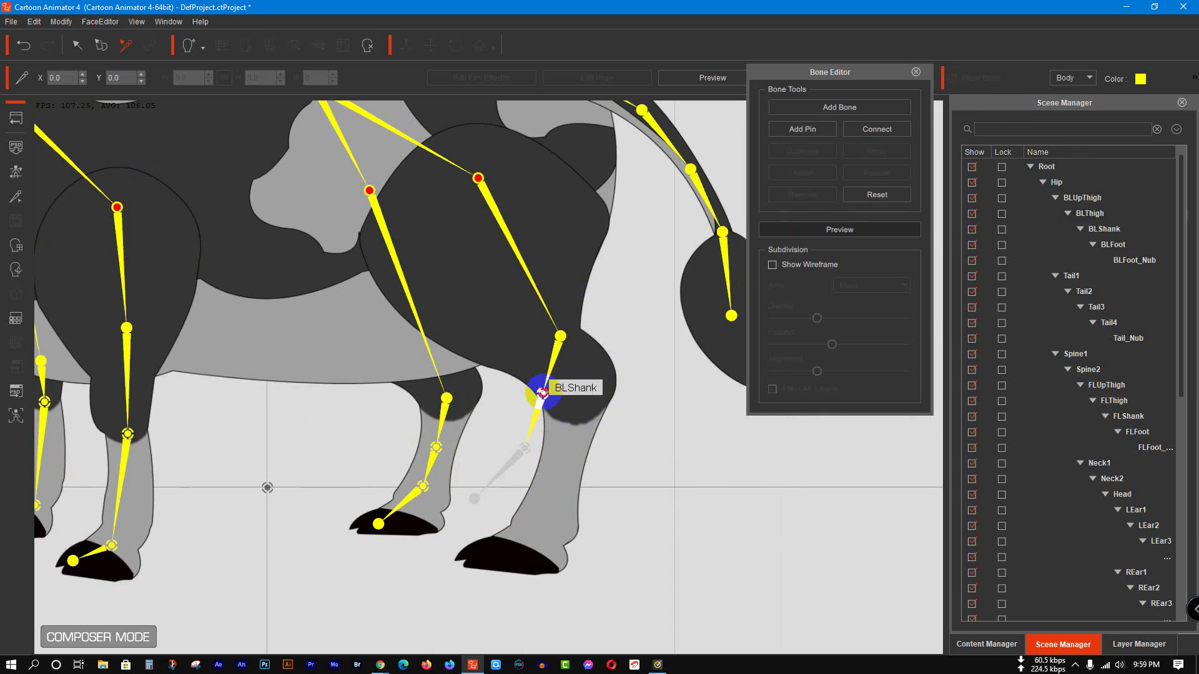
drag(542, 392, 577, 416)
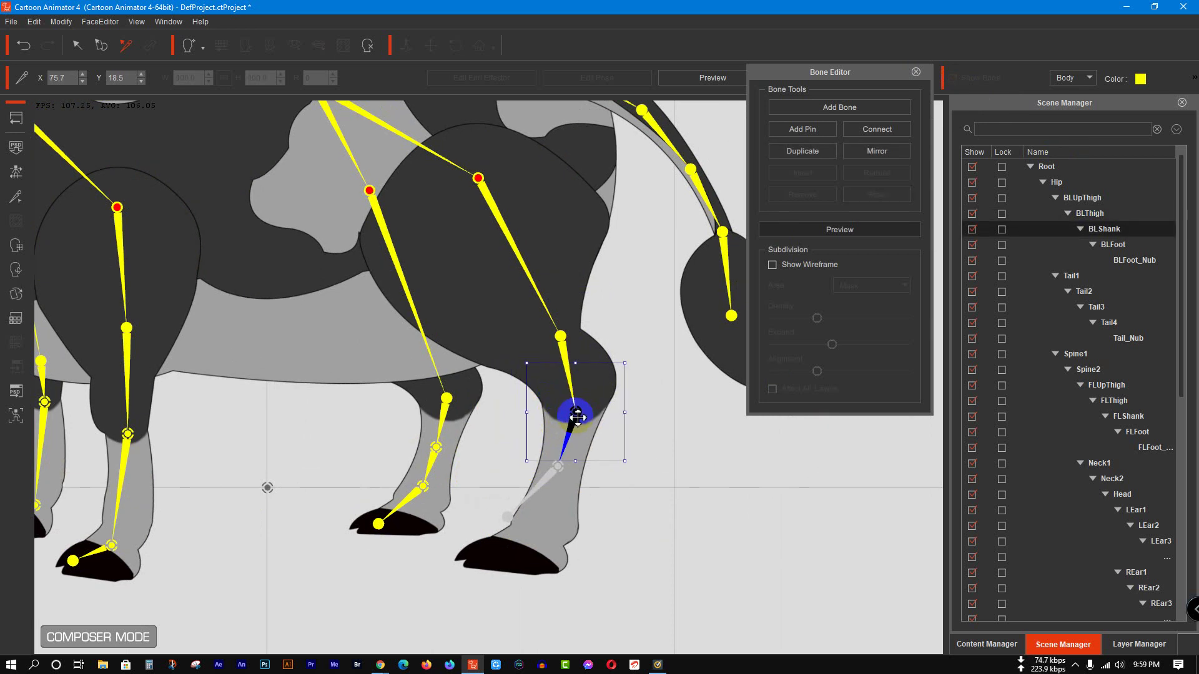
click(669, 436)
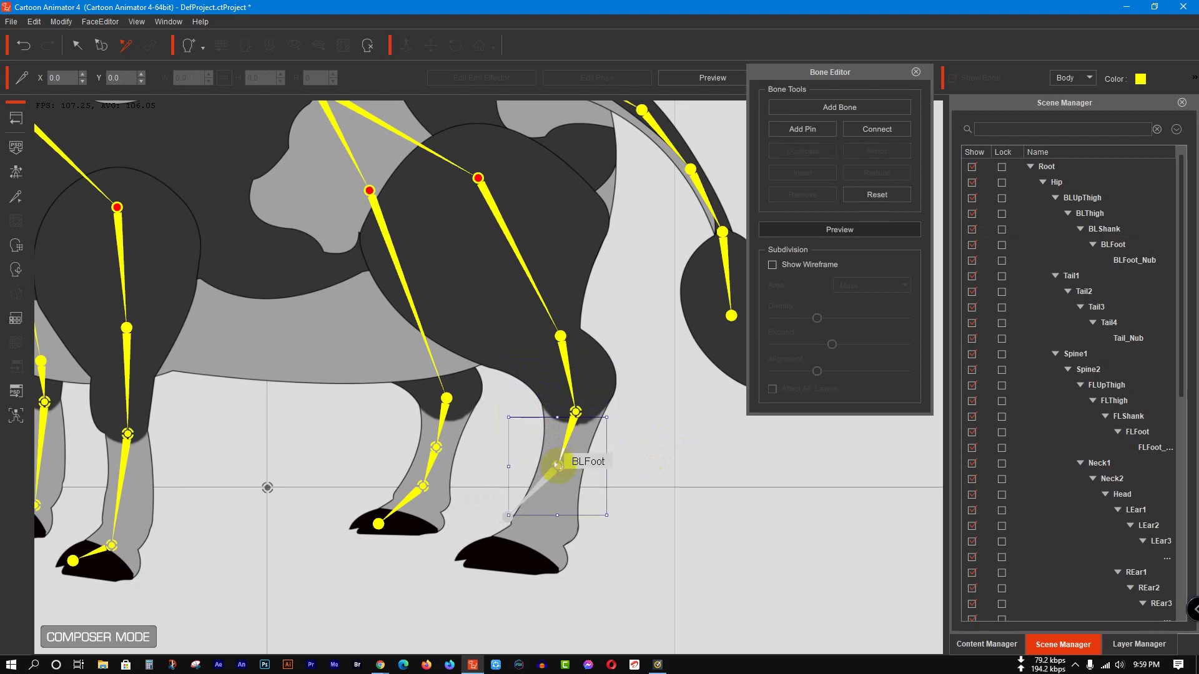
Step: Lower the BLFoot joint to the back-left hoof and place BLFoot_Nub inside the hoof, about X 52, Y -17
drag(559, 465, 479, 556)
click(484, 594)
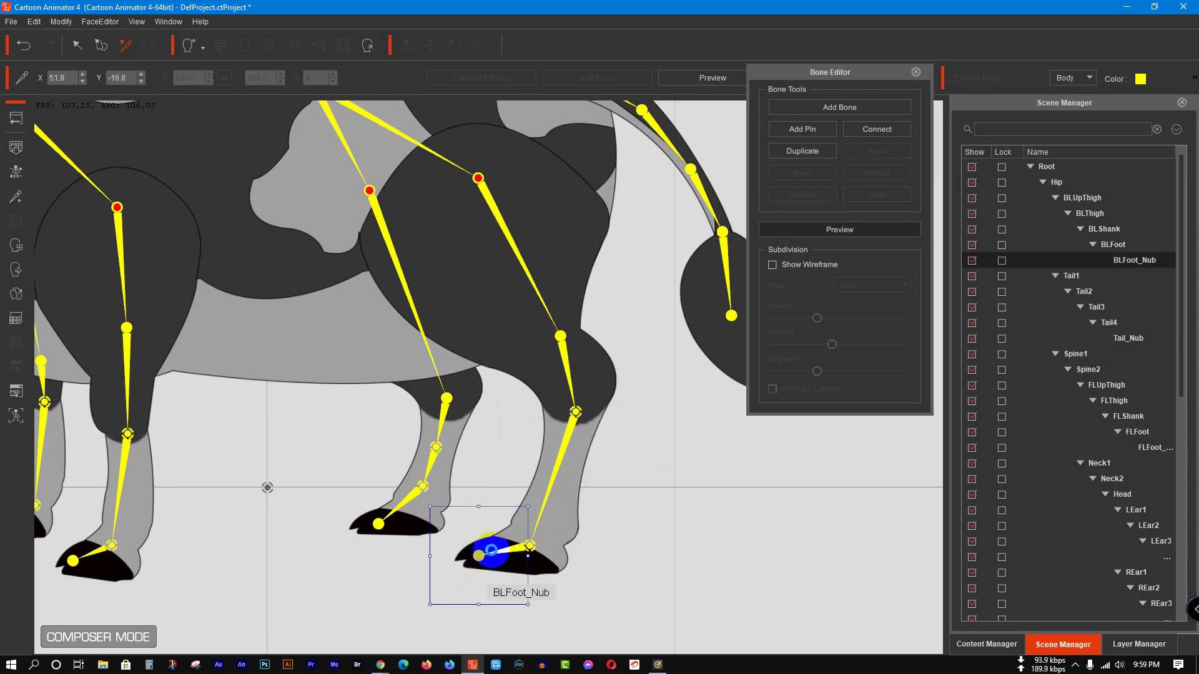
click(704, 487)
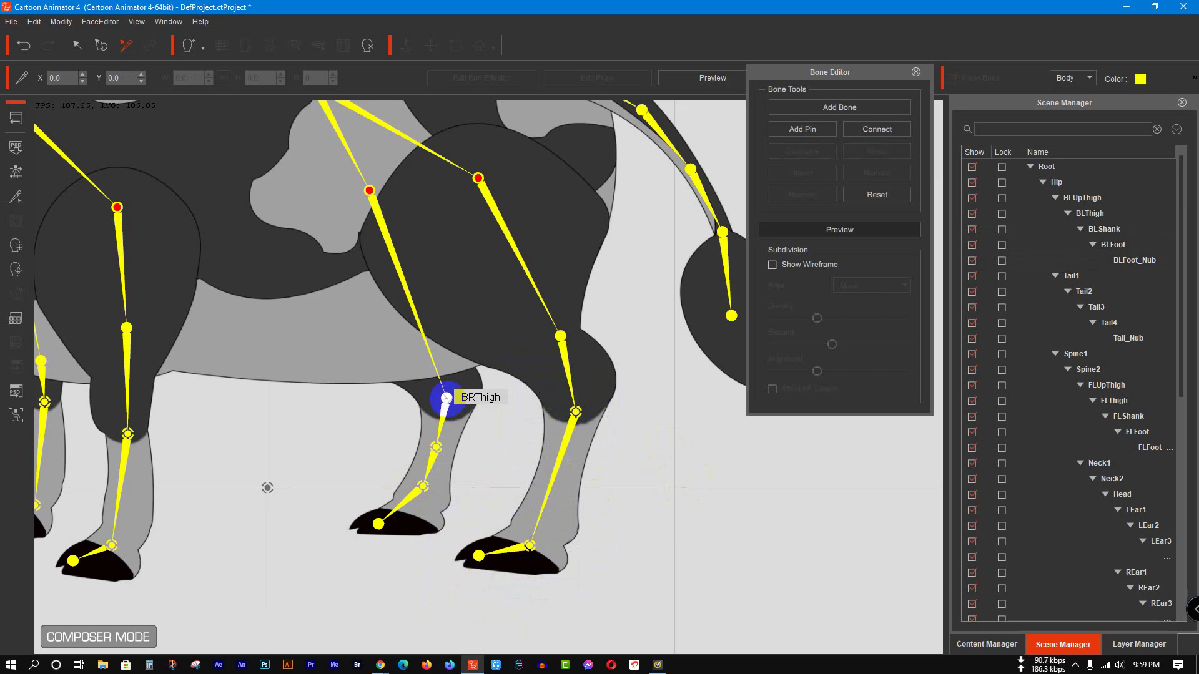
Step: Raise the back-right leg's BRThigh joint to about X 46, Y 33 and lower BRFoot to the hoof, about X 35, Y -6
drag(446, 397, 456, 353)
drag(440, 439, 428, 442)
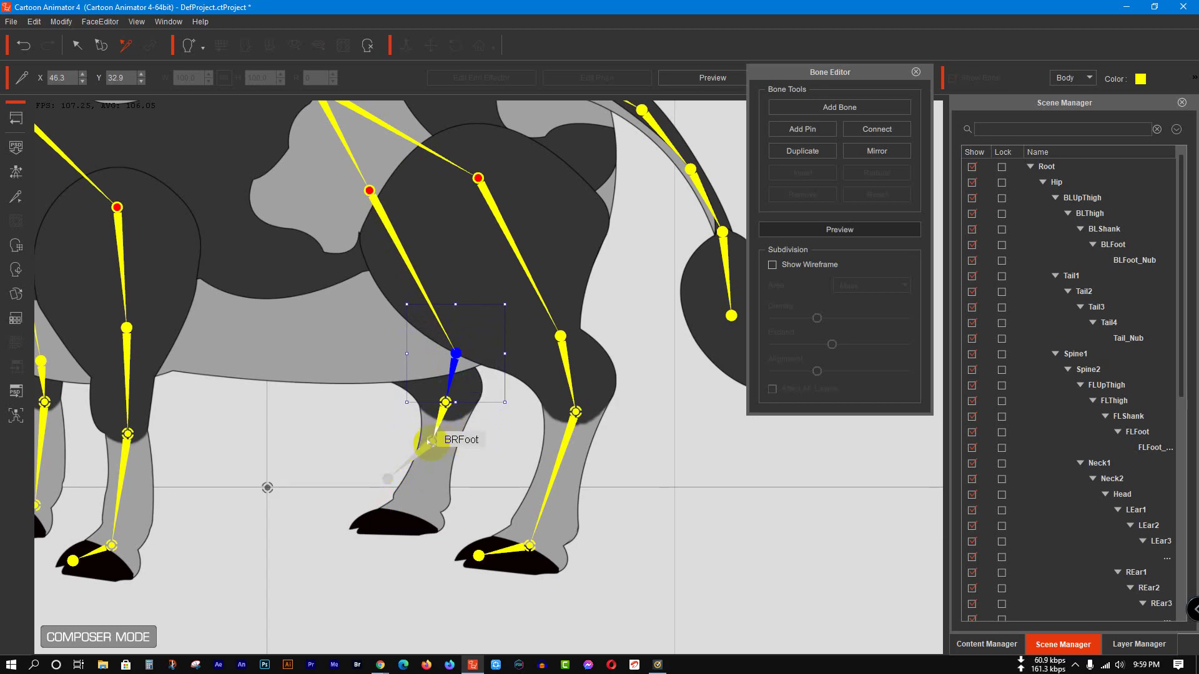
drag(429, 442, 429, 442)
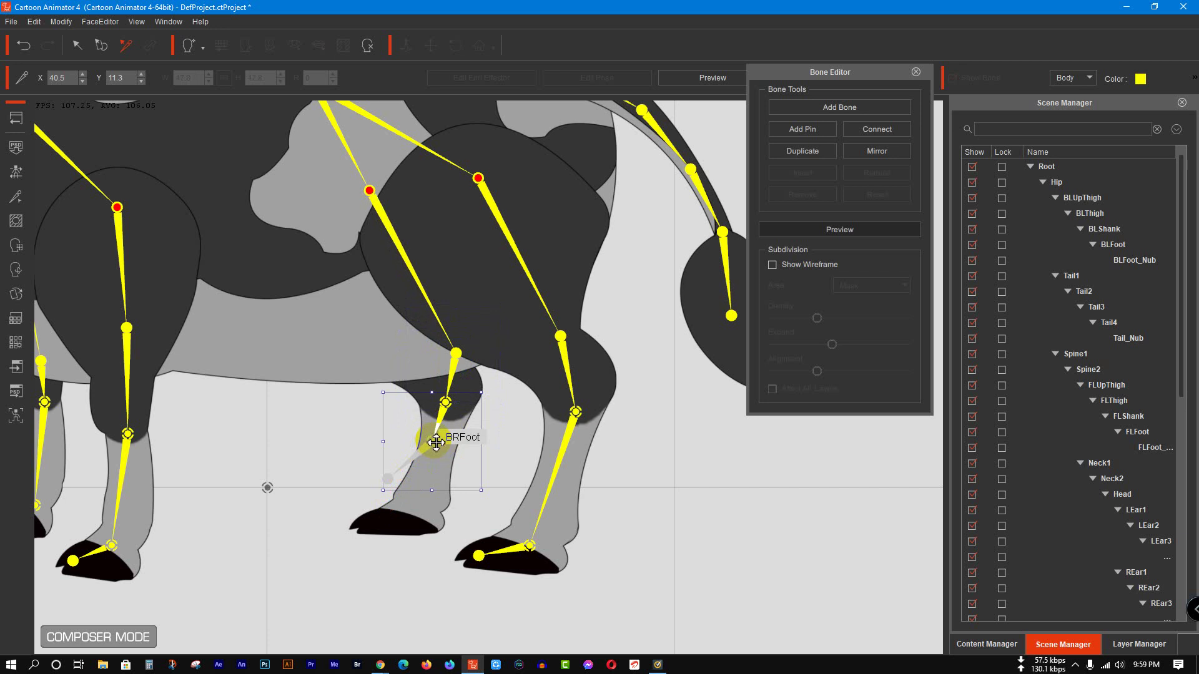
drag(436, 443, 409, 512)
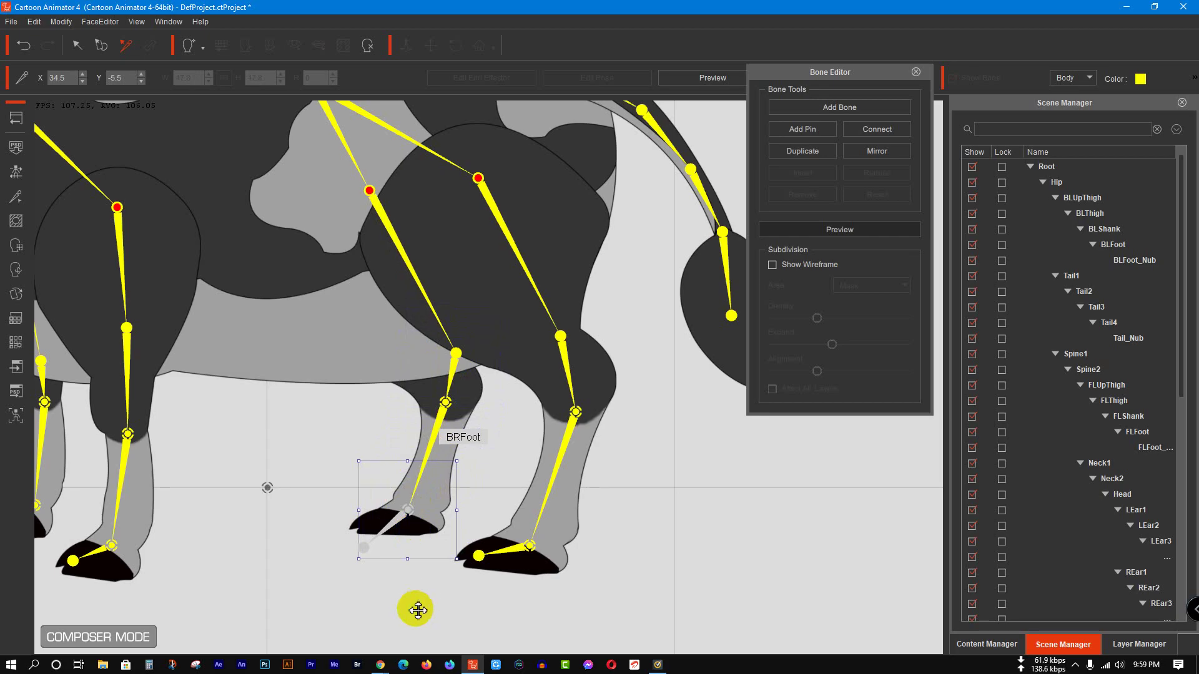
Step: Place BRFoot_Nub inside the back-right hoof, about X 25, Y -10, and close the Bone Editor
click(366, 549)
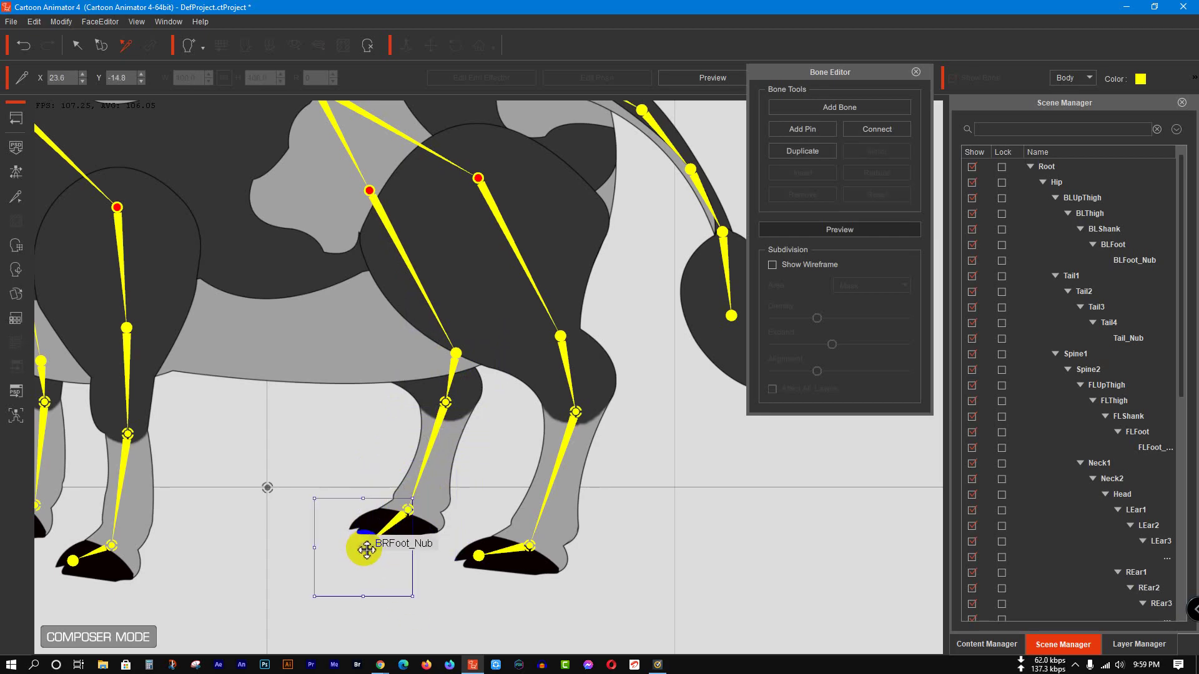
mouse_move(366, 549)
mouse_down()
mouse_move(368, 512)
mouse_move(367, 526)
mouse_up()
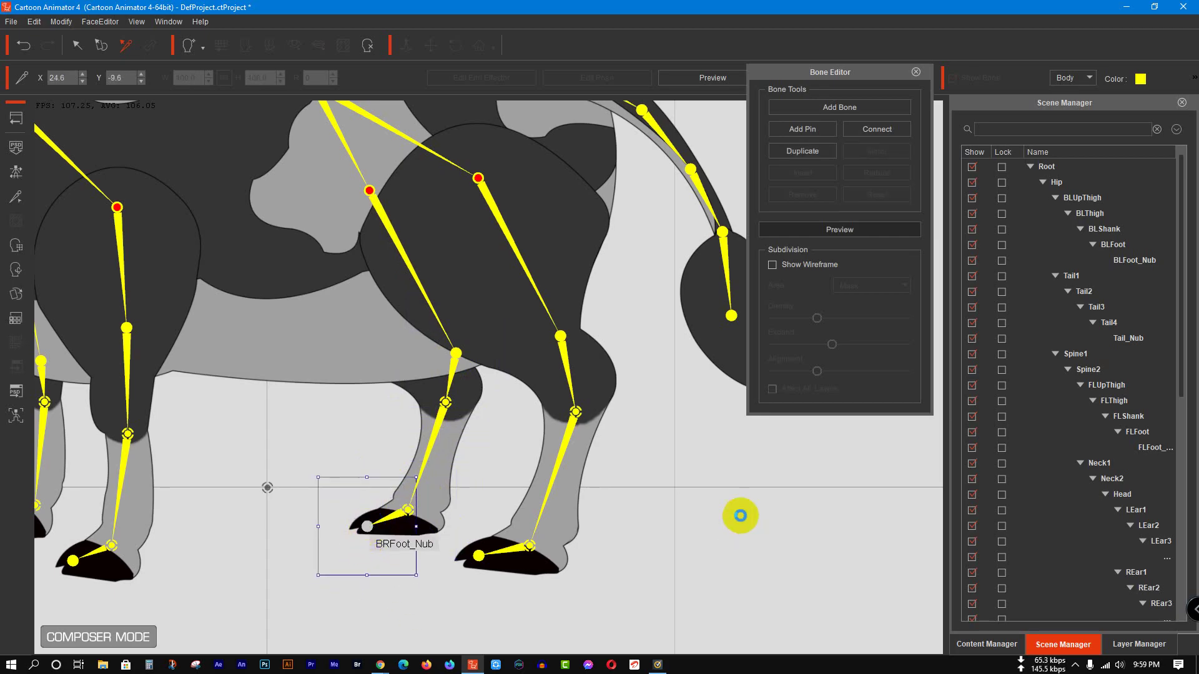
click(720, 520)
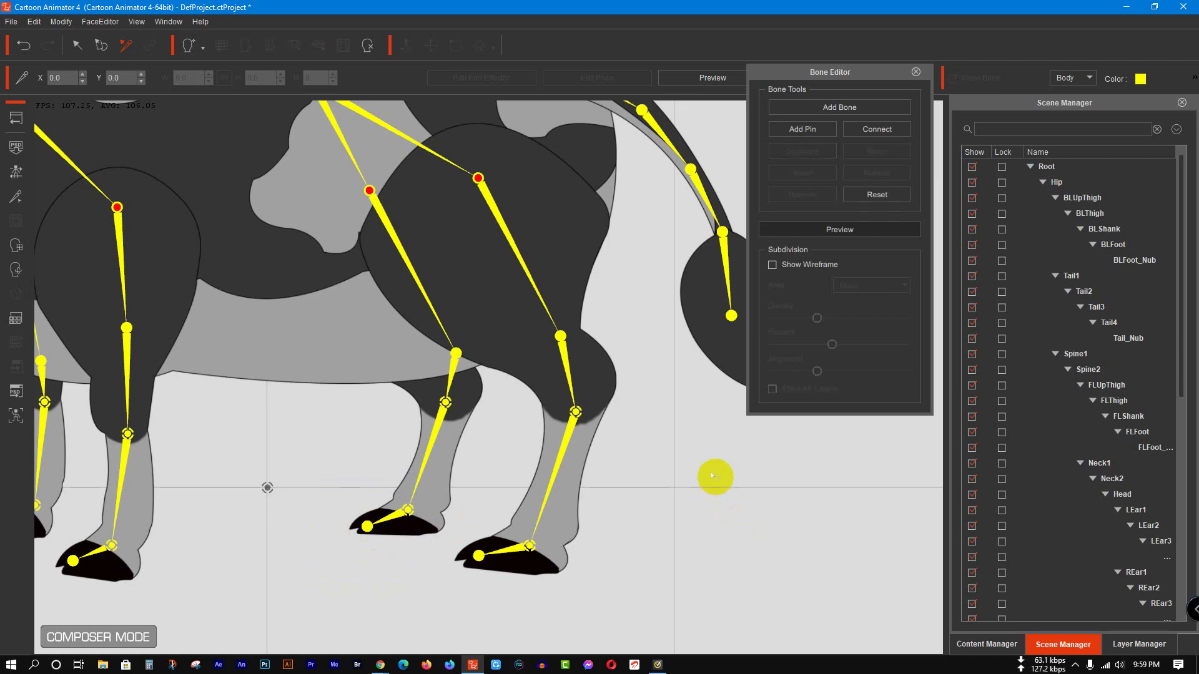
click(915, 73)
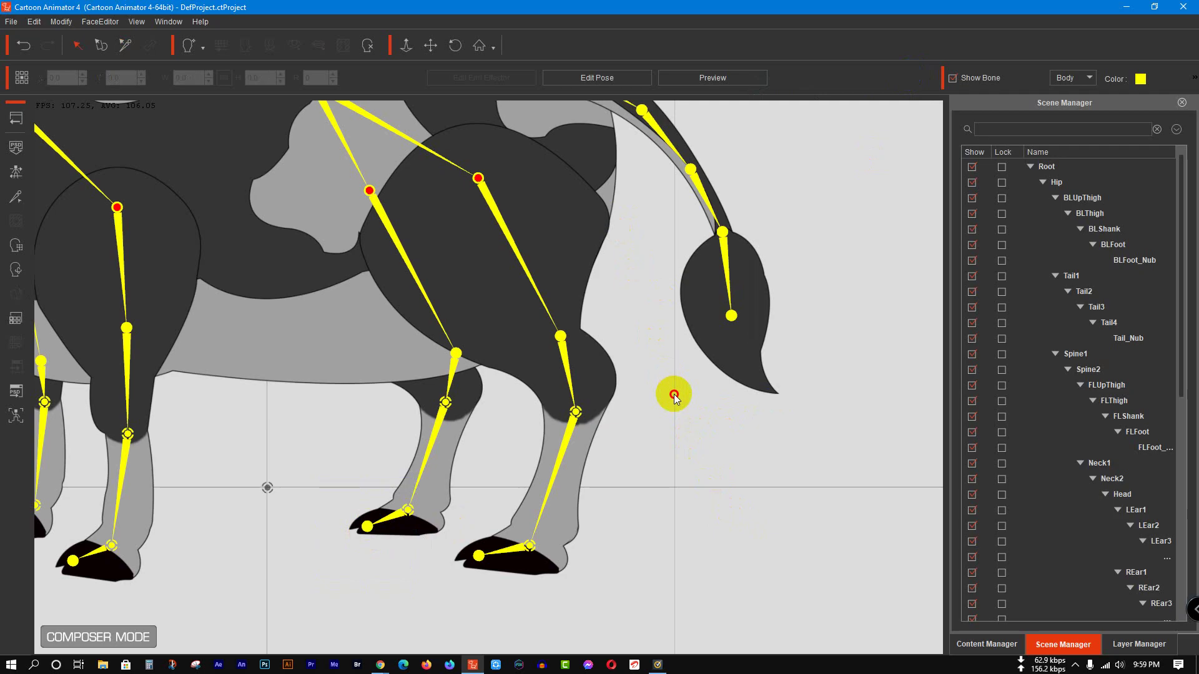
Step: Try to reposition the left ear's bones, starting with the end joint at the ear's base, directly in the composer stage
drag(323, 224, 537, 493)
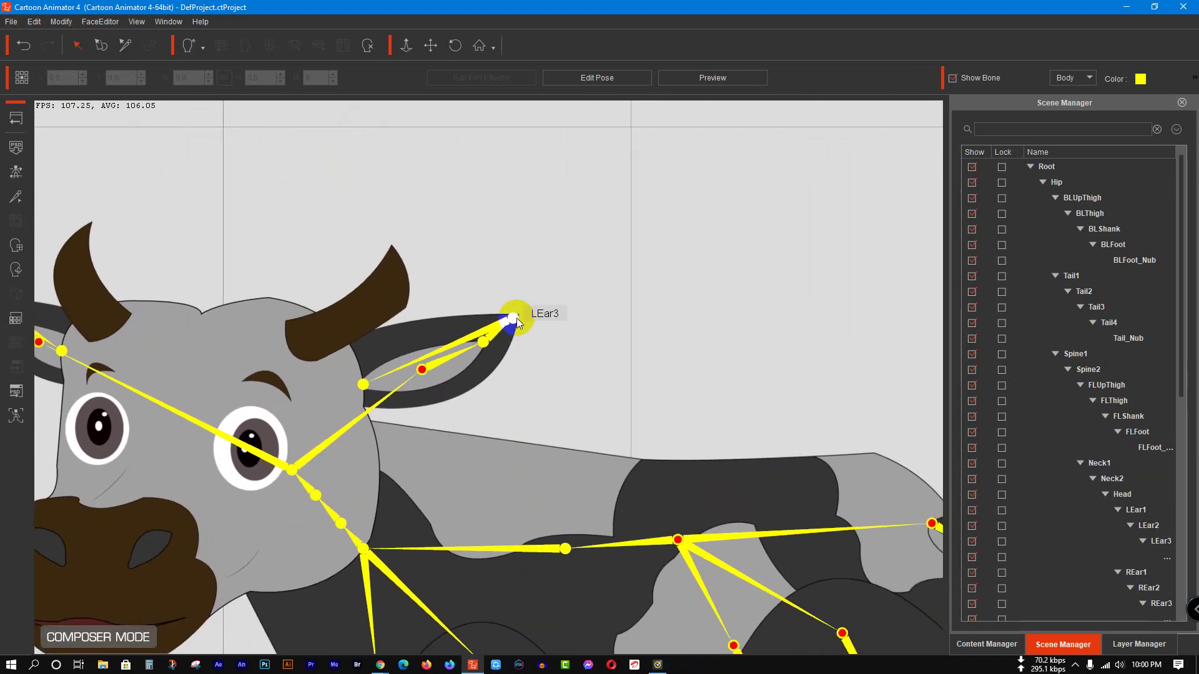
click(364, 385)
drag(364, 385, 444, 265)
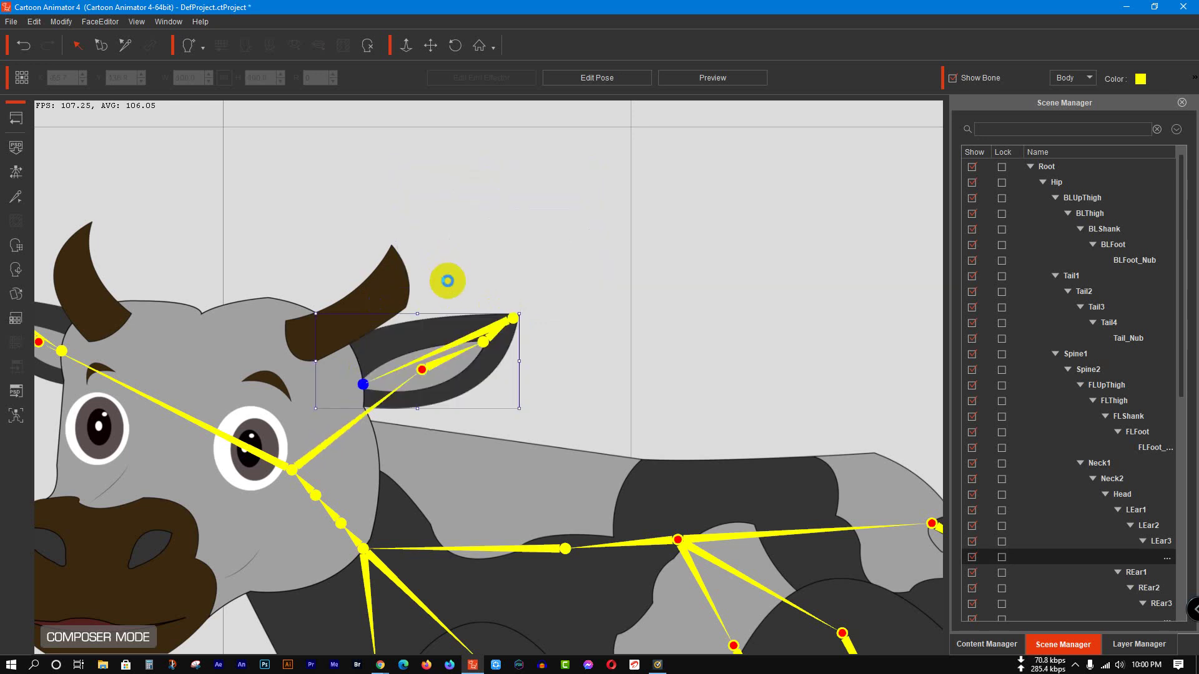
key(ctrl+z)
click(477, 326)
drag(366, 387, 375, 371)
click(609, 328)
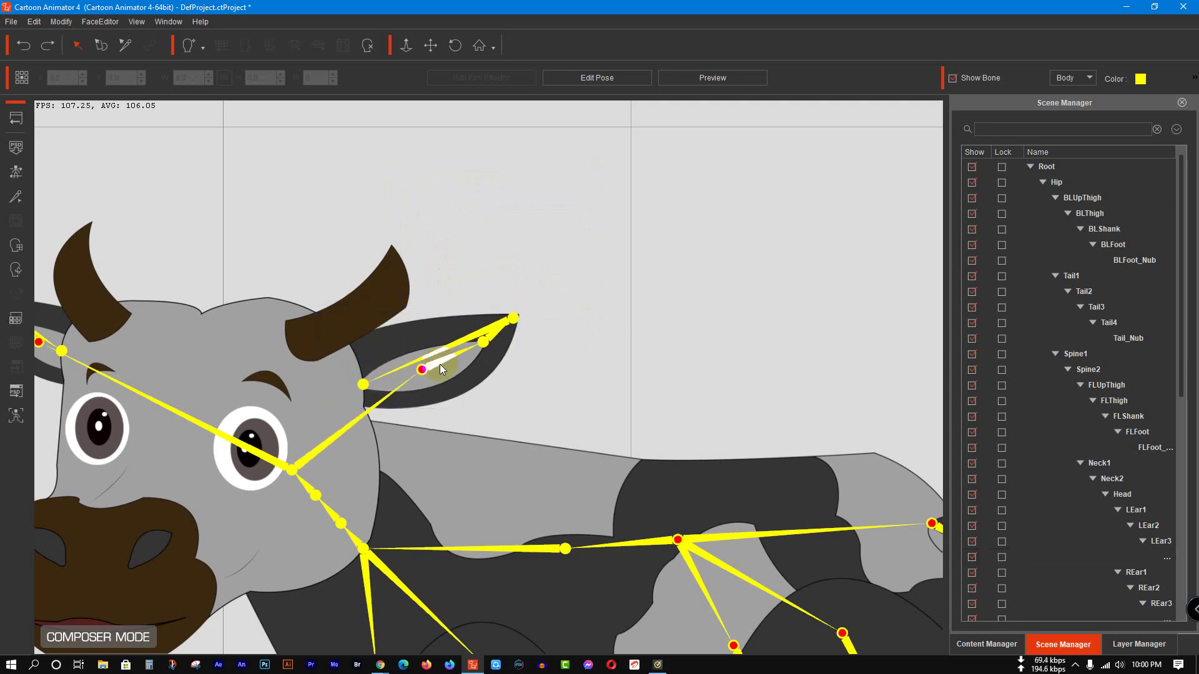
click(409, 382)
drag(409, 382, 429, 366)
click(672, 338)
drag(207, 234, 403, 222)
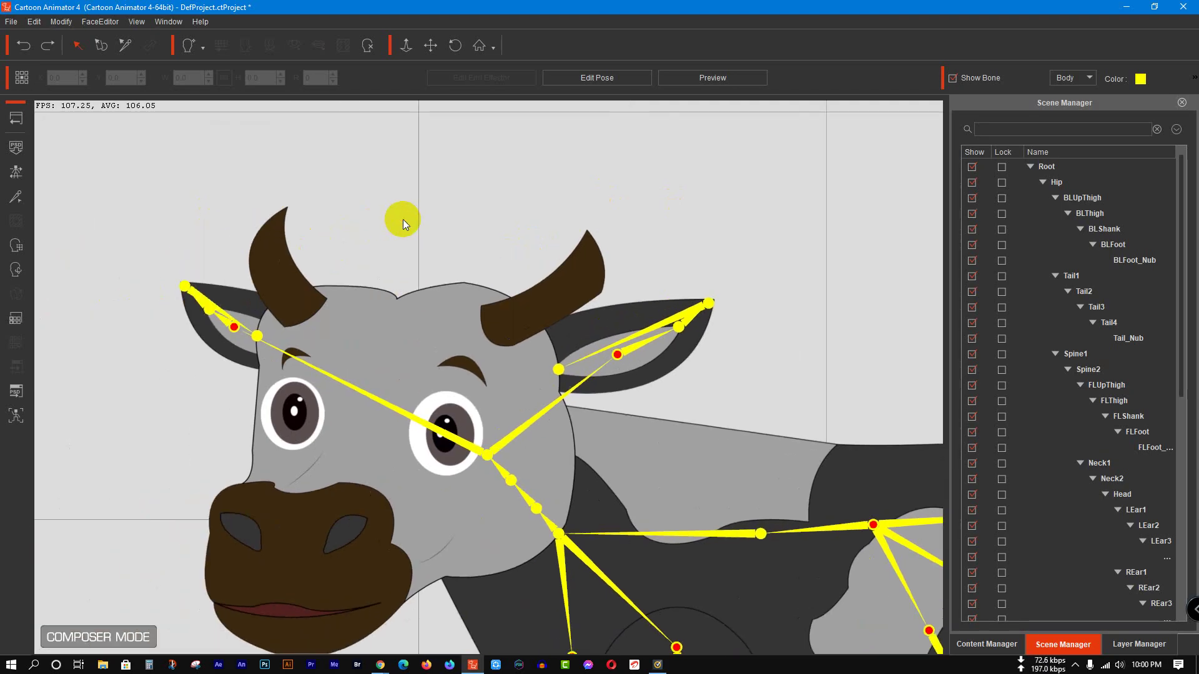
click(18, 201)
click(20, 392)
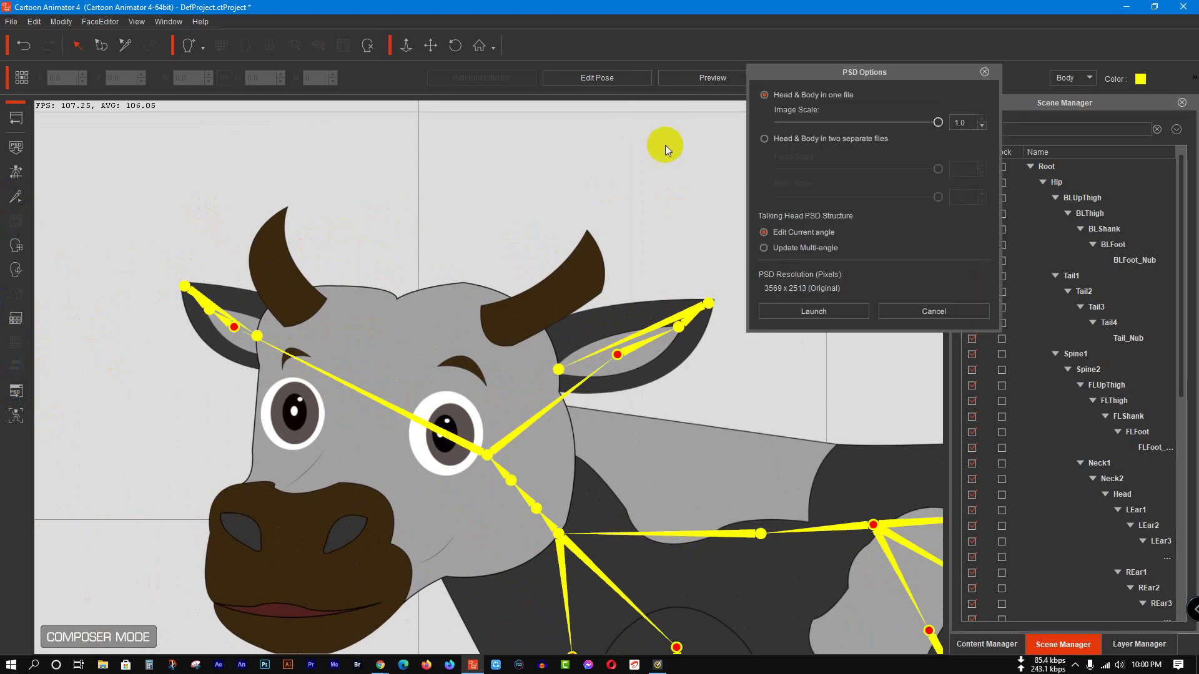
click(984, 72)
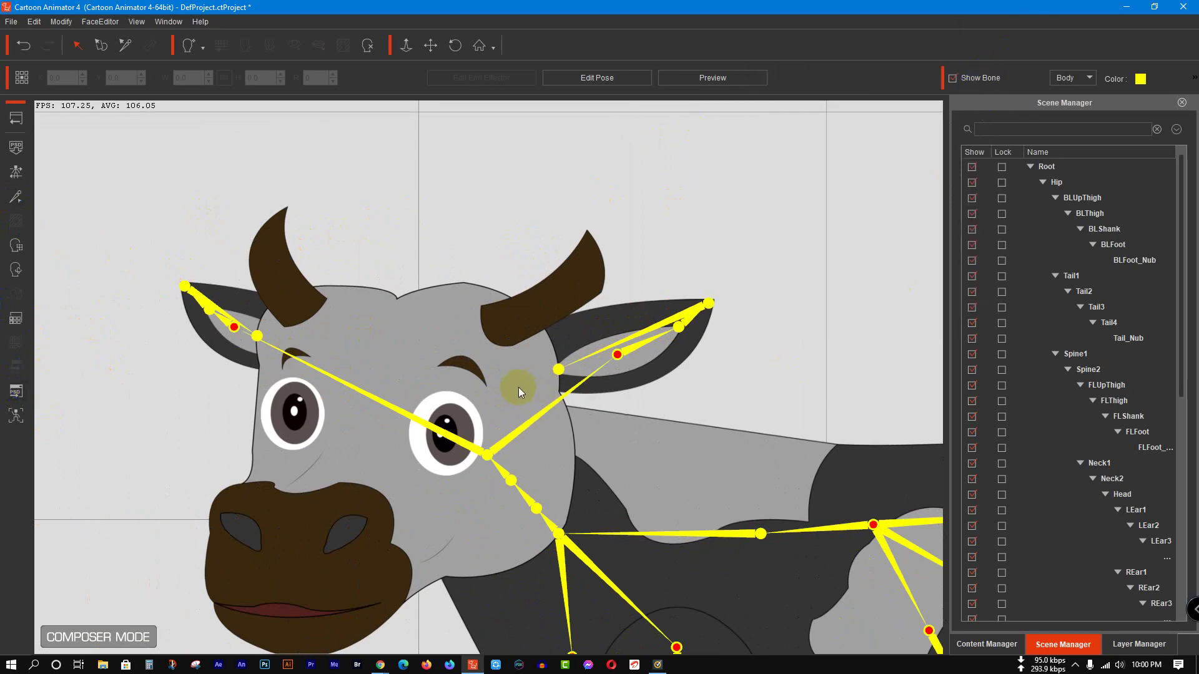
click(571, 359)
Step: Launch the character's PSD in Photoshop with head and body in one file at image scale 1.0, and dismiss the Creative Cloud repair prompt
click(14, 394)
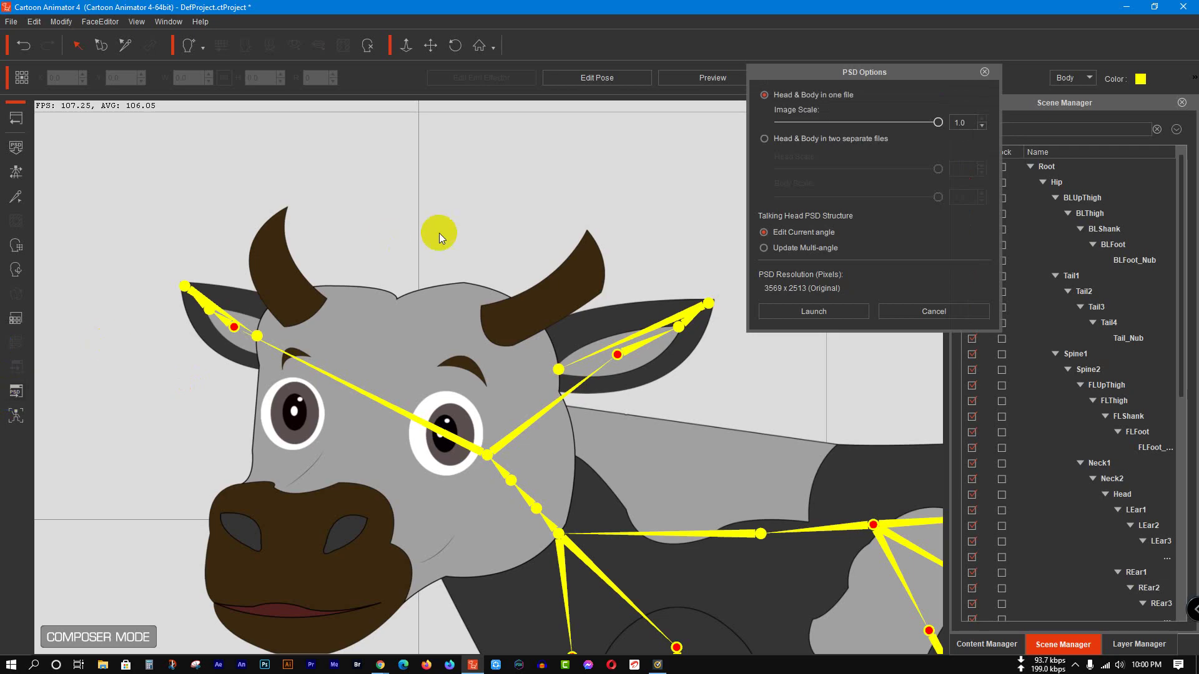
click(838, 313)
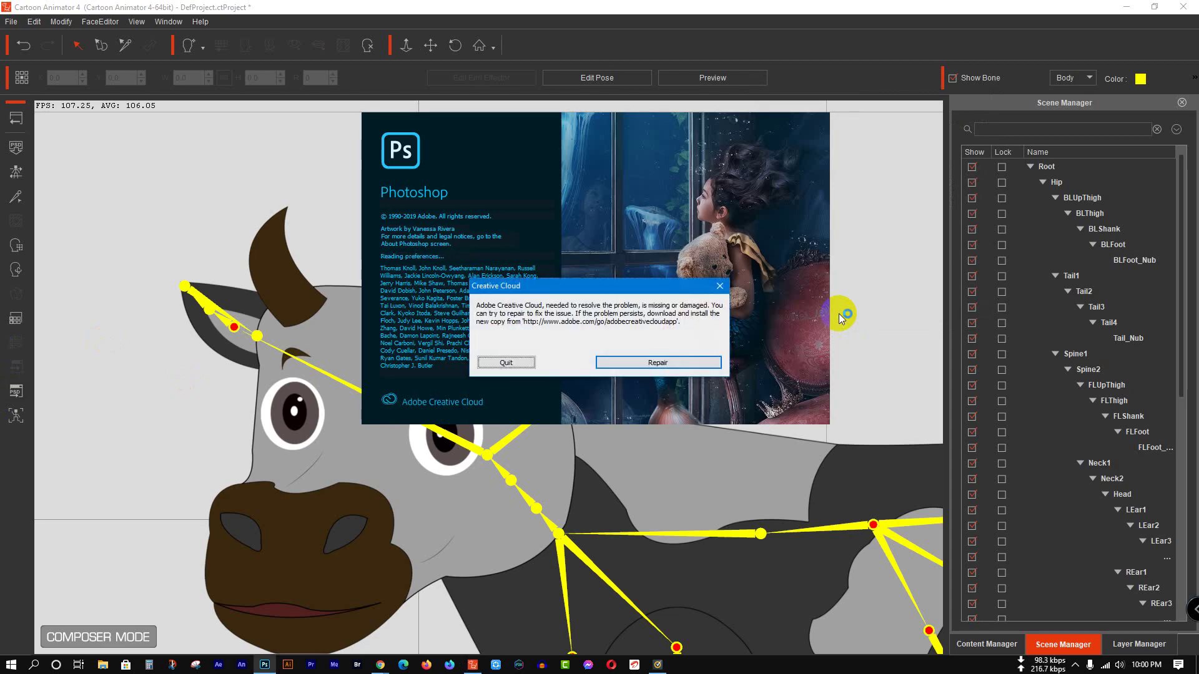
click(506, 362)
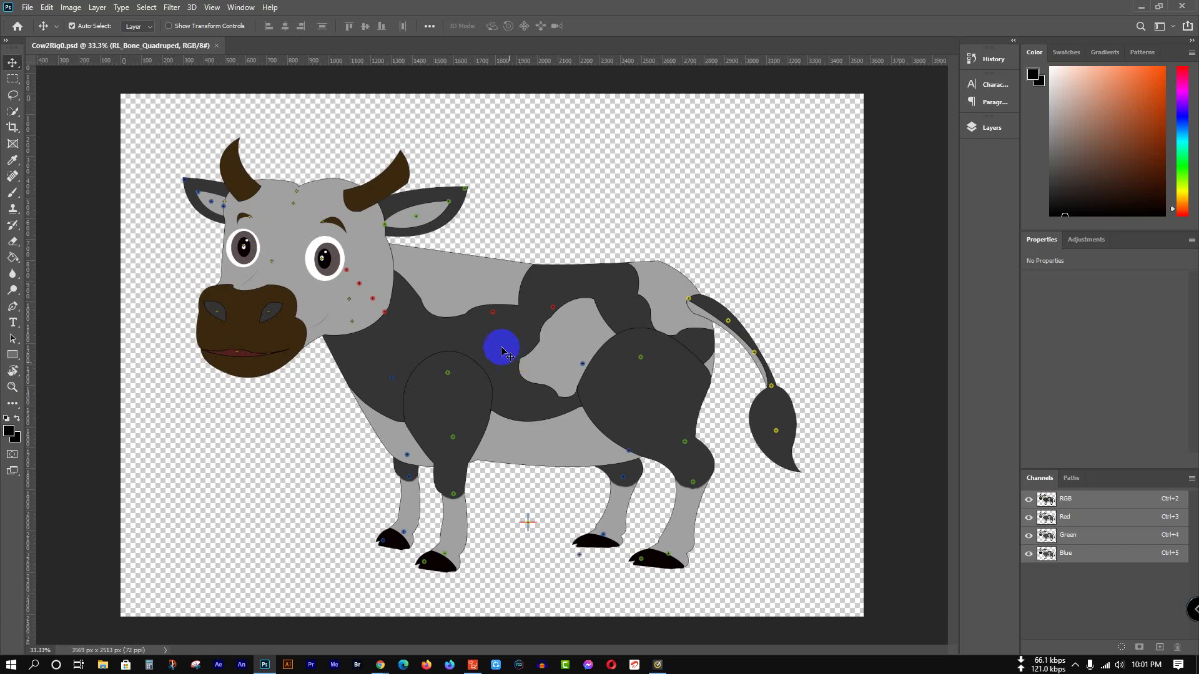
Step: Examine the cow's left-ear bone markers up close and show the layer list to identify the LEar_Nub and LEar1 layers
click(407, 226)
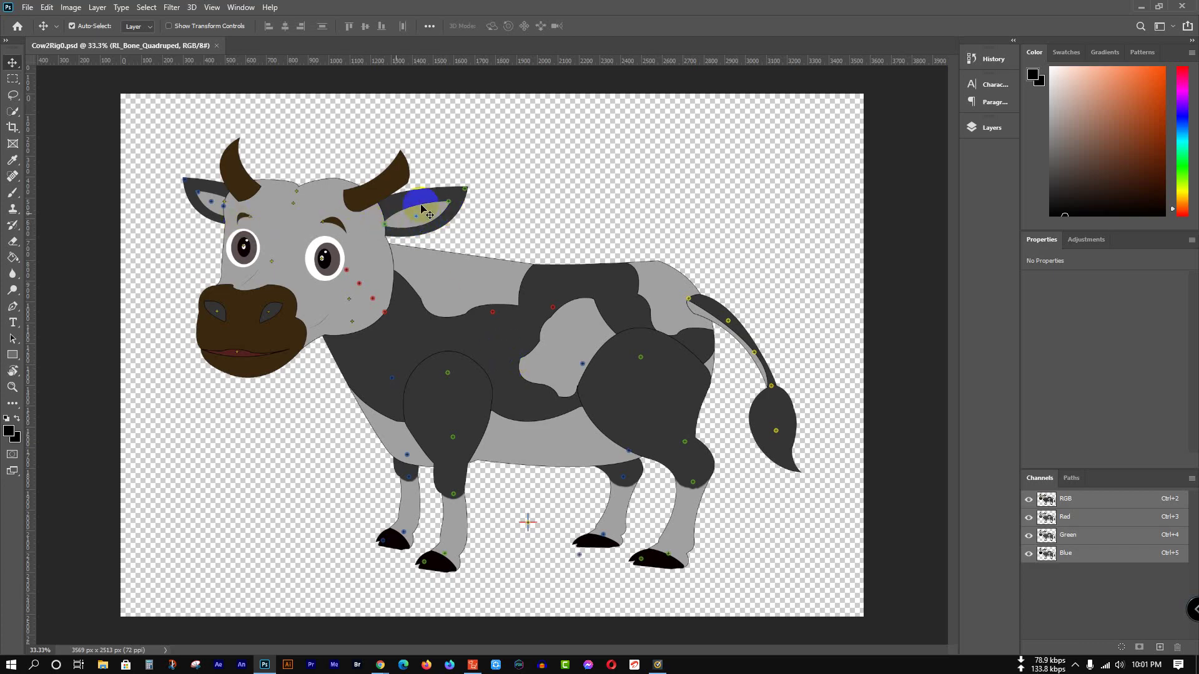
click(401, 201)
click(396, 226)
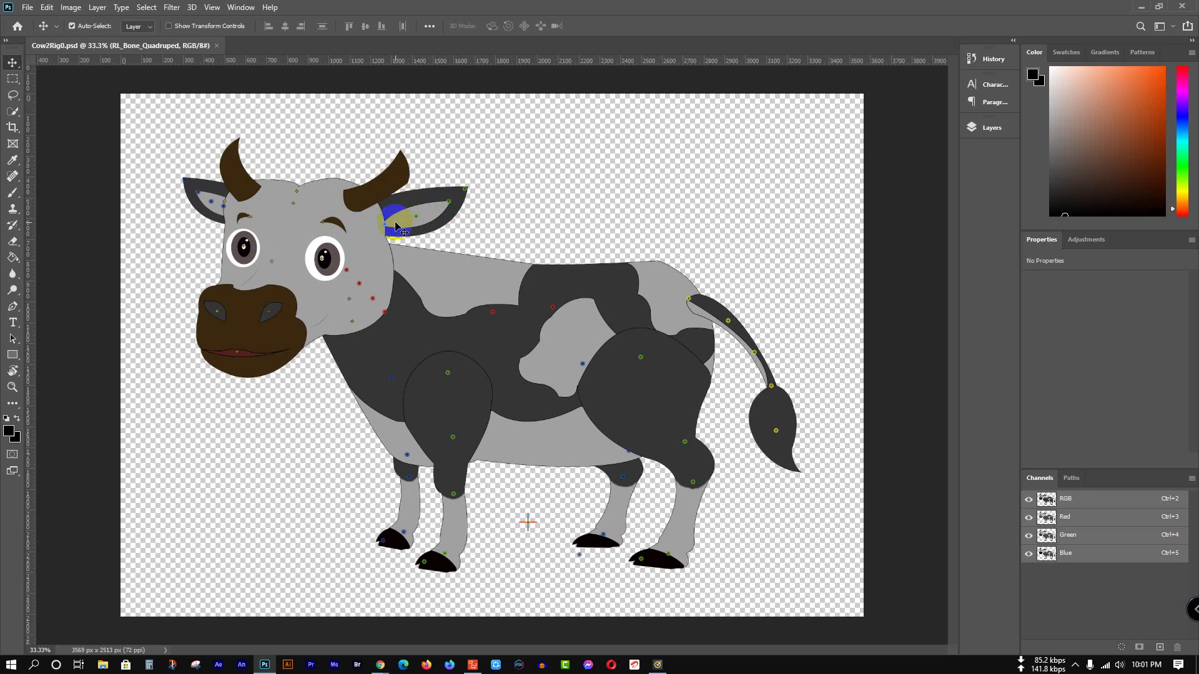
click(395, 200)
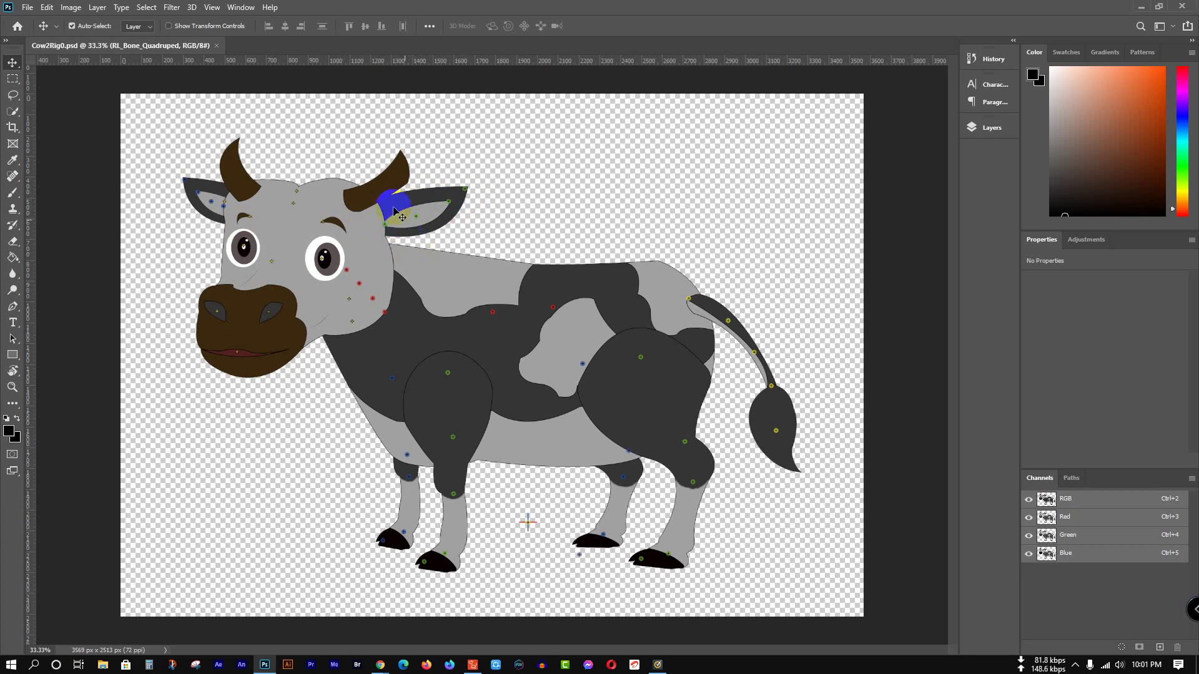
scroll(390, 199, up, 1)
scroll(387, 203, up, 12)
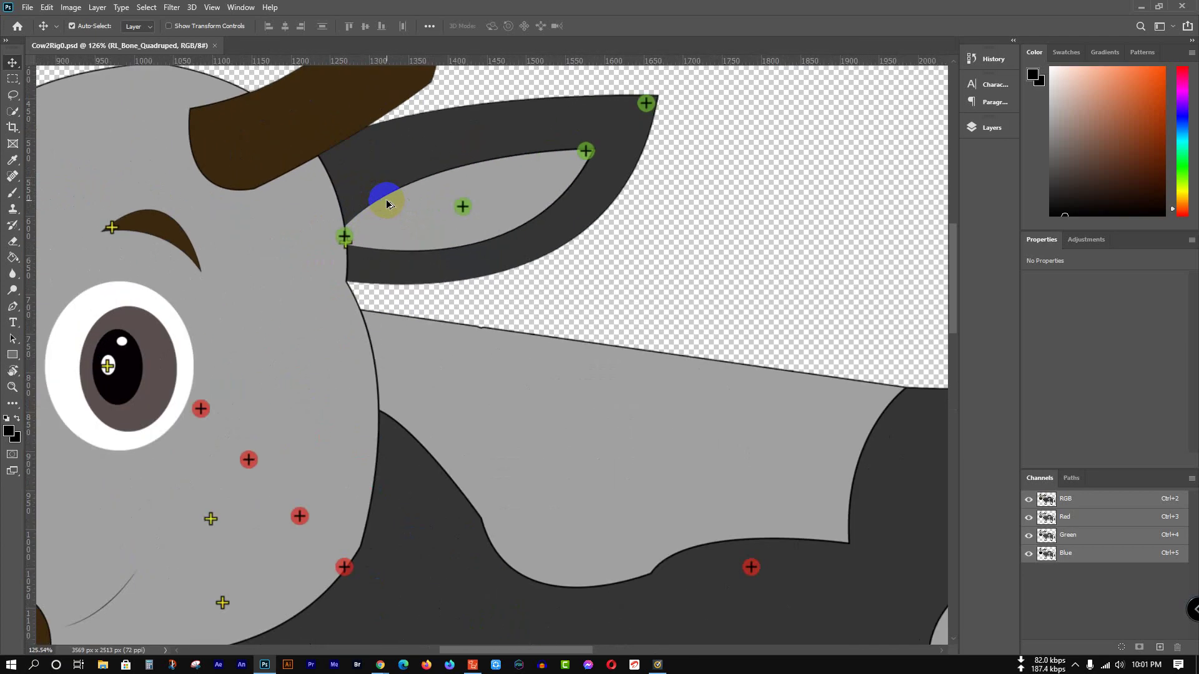
click(971, 122)
click(983, 130)
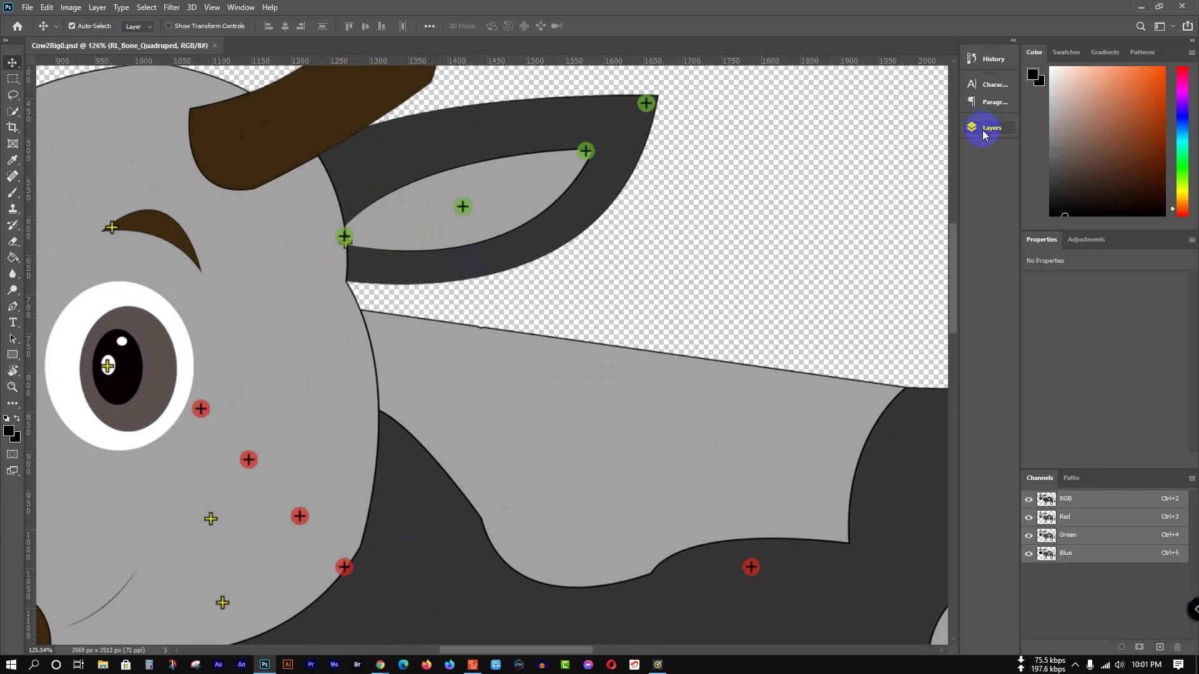
click(348, 237)
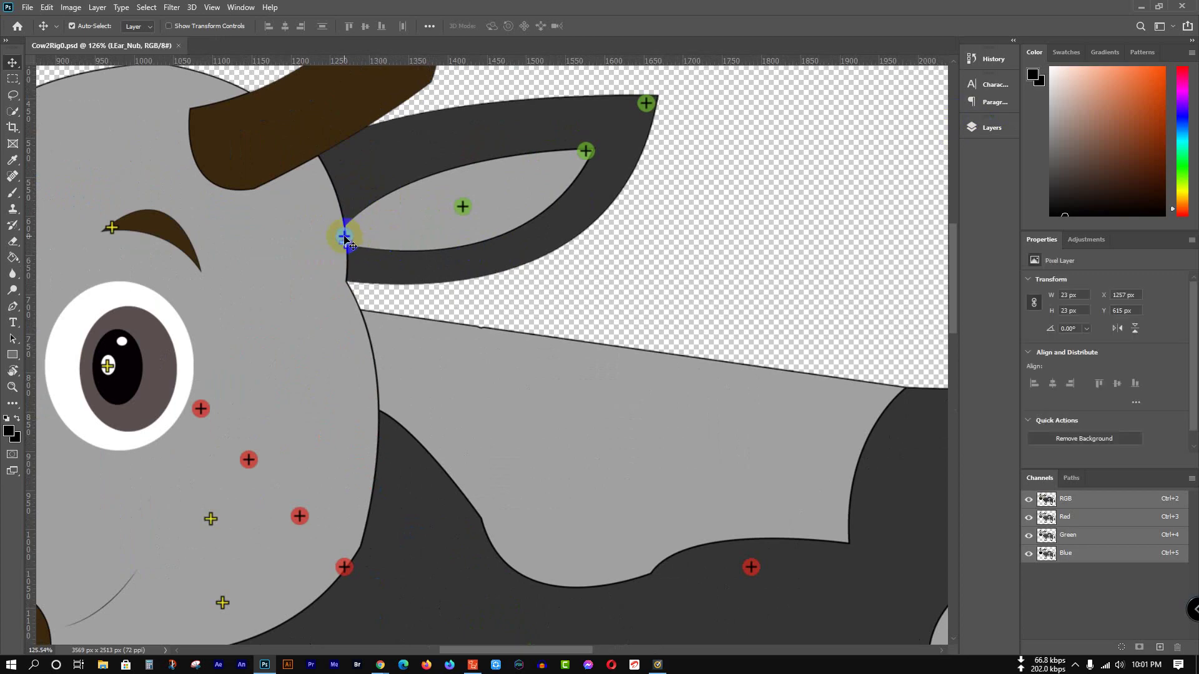
click(975, 127)
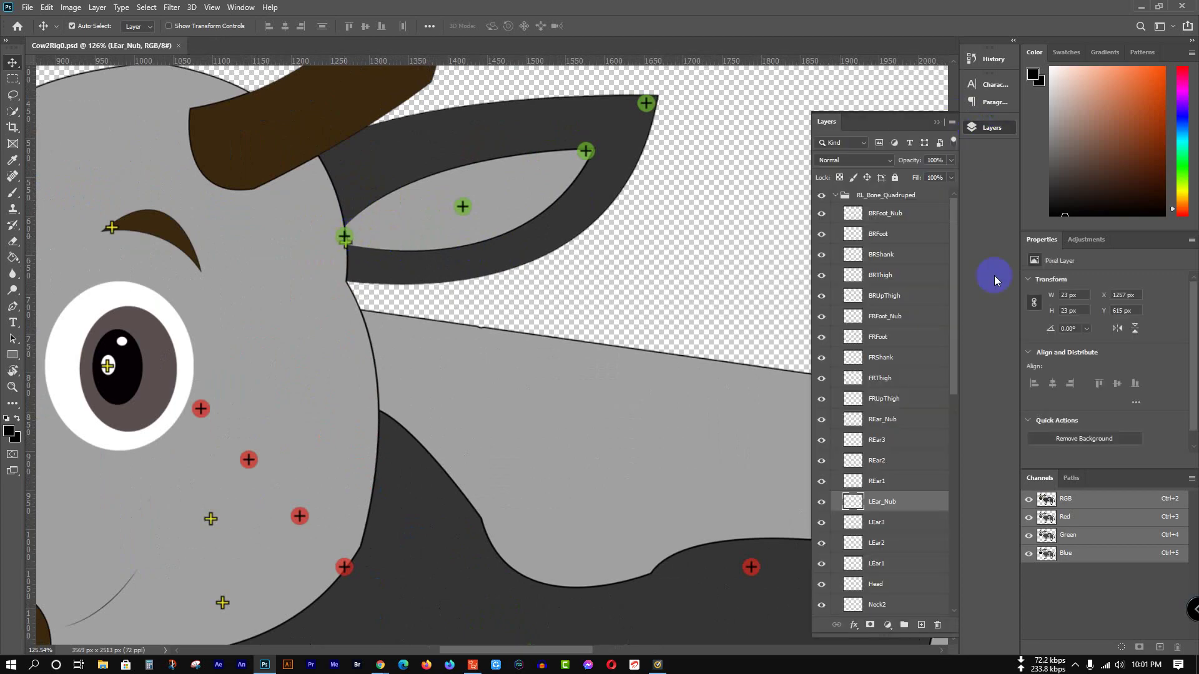
click(464, 207)
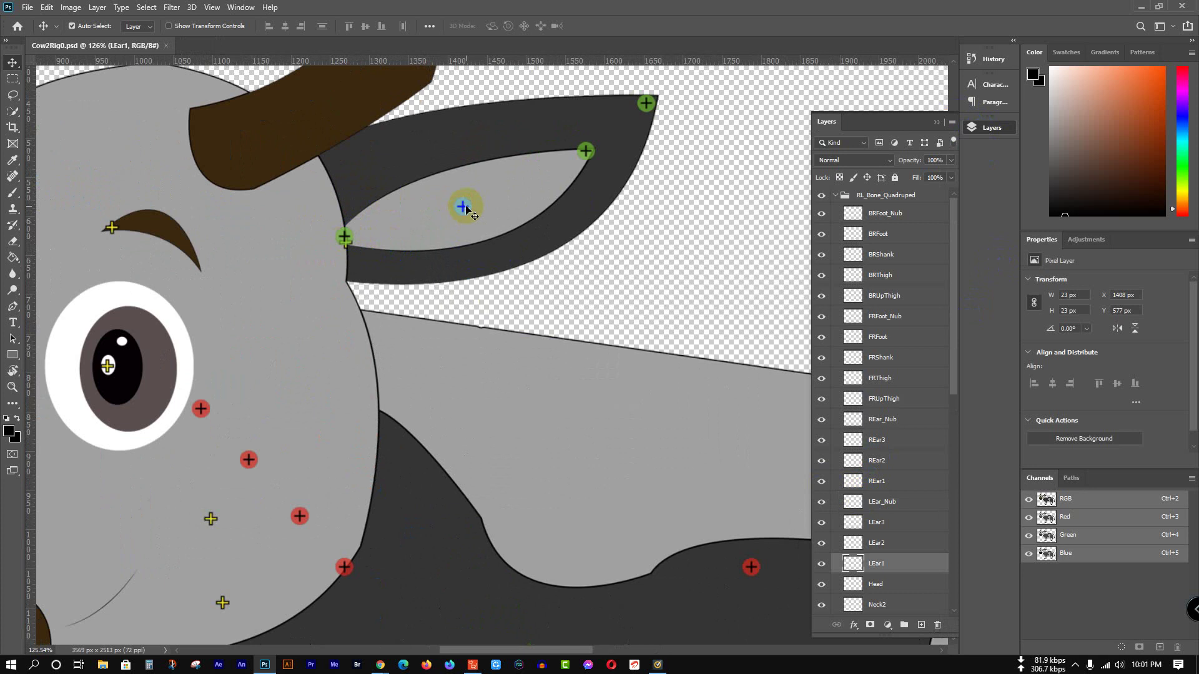
Step: Rearrange the left-ear bone markers with LEar1 at the ear's base, LEar2 mid-ear, LEar3 near the inner ear's tip and LEar_Nub at the outer tip
click(351, 243)
mouse_move(347, 240)
mouse_down()
mouse_move(348, 218)
mouse_move(414, 177)
mouse_move(473, 167)
mouse_up()
drag(444, 214, 341, 236)
drag(585, 151, 490, 195)
drag(624, 125, 574, 157)
drag(474, 165, 490, 153)
drag(611, 108, 650, 102)
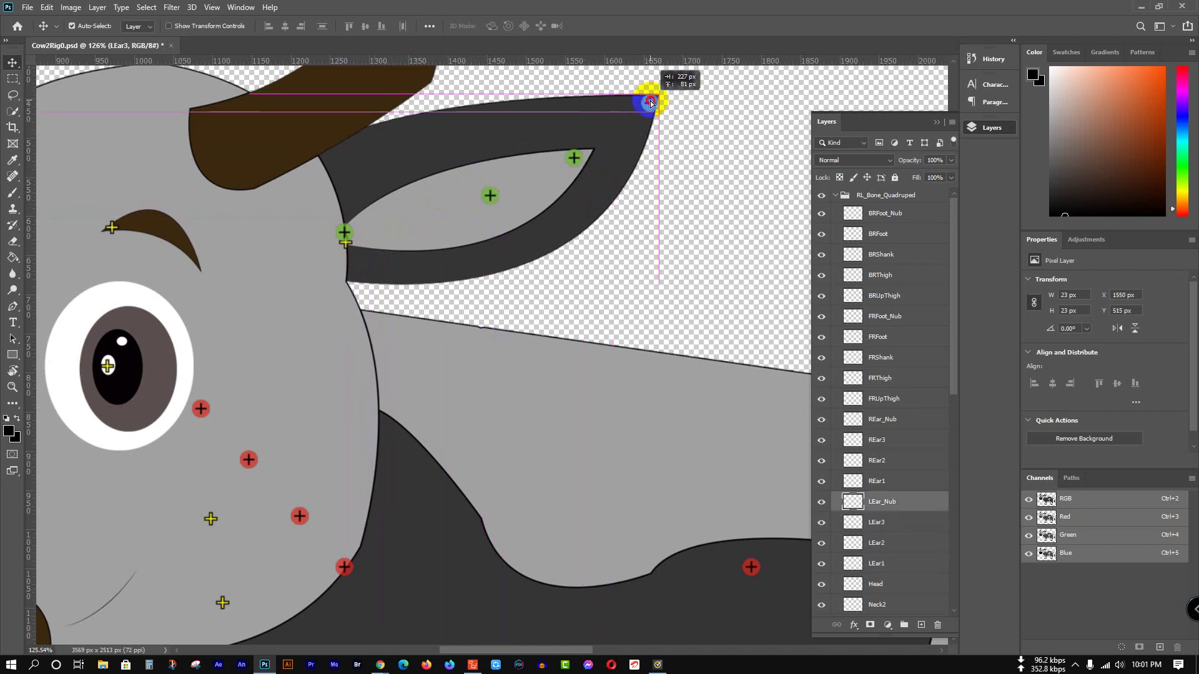
click(937, 122)
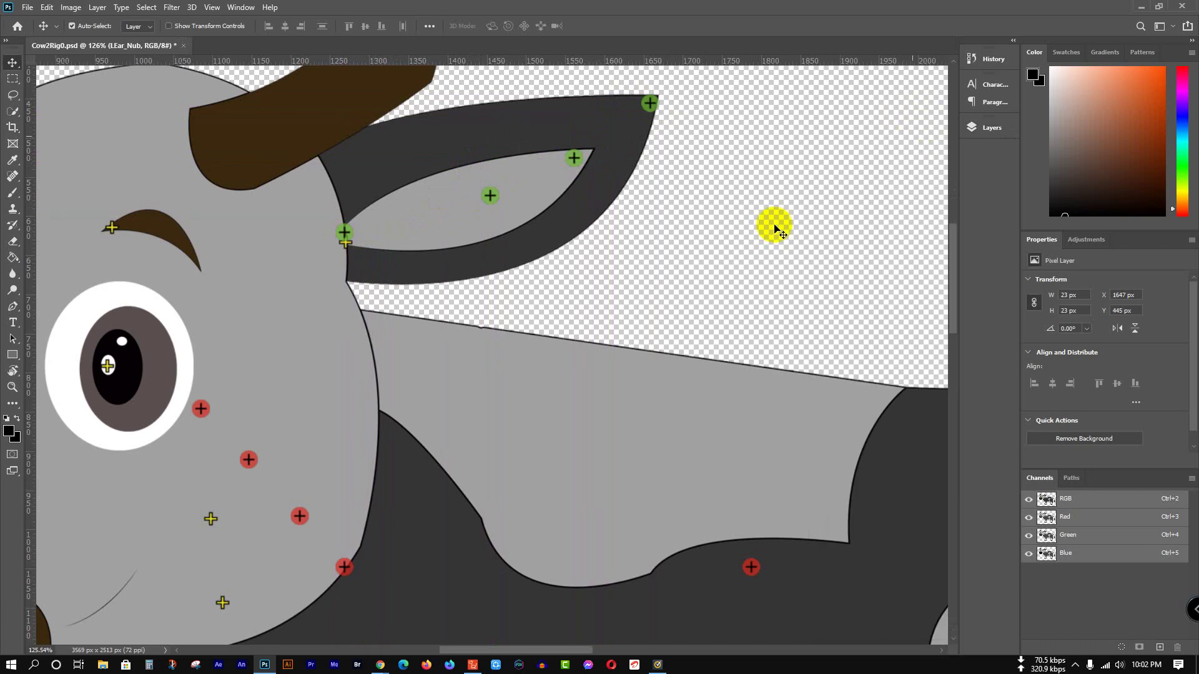
Step: Fit the whole cow in view and save the edited Cow2Rig0.psd
key(ctrl+minus)
key(ctrl+minus)
key(ctrl+0)
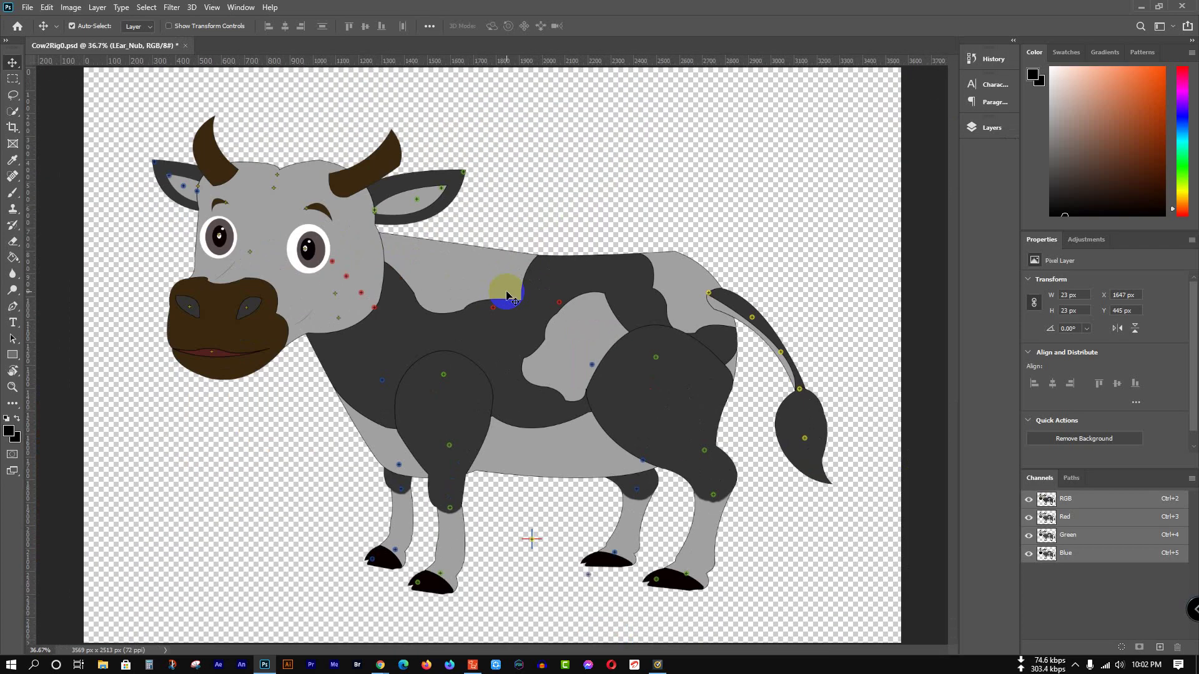
key(ctrl+s)
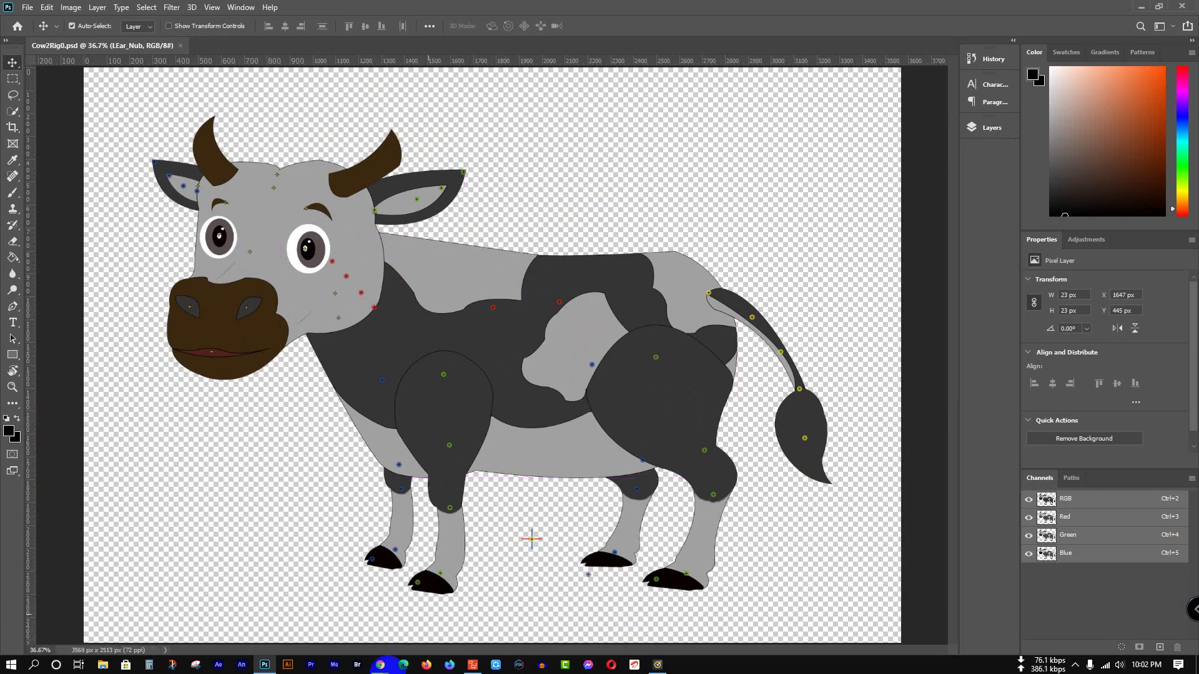
Step: Check the updated left-ear bone chain on the cow rig in Cartoon Animator and switch back to the PSD in Photoshop
click(1140, 6)
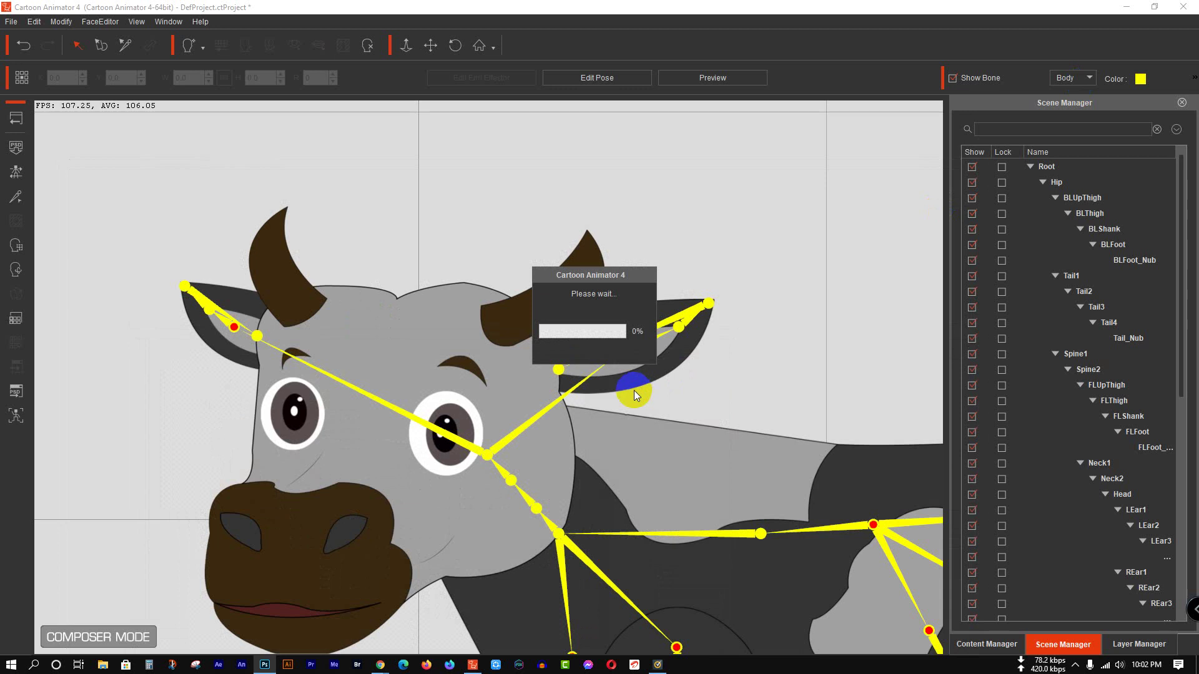
click(634, 391)
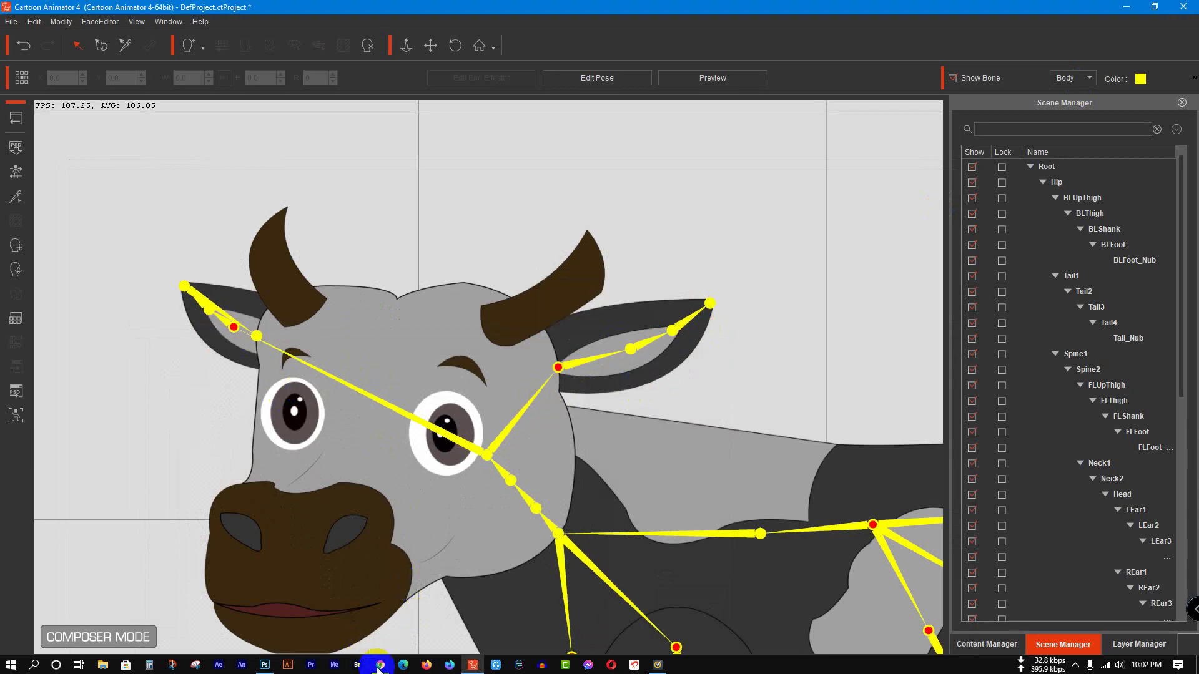
click(472, 666)
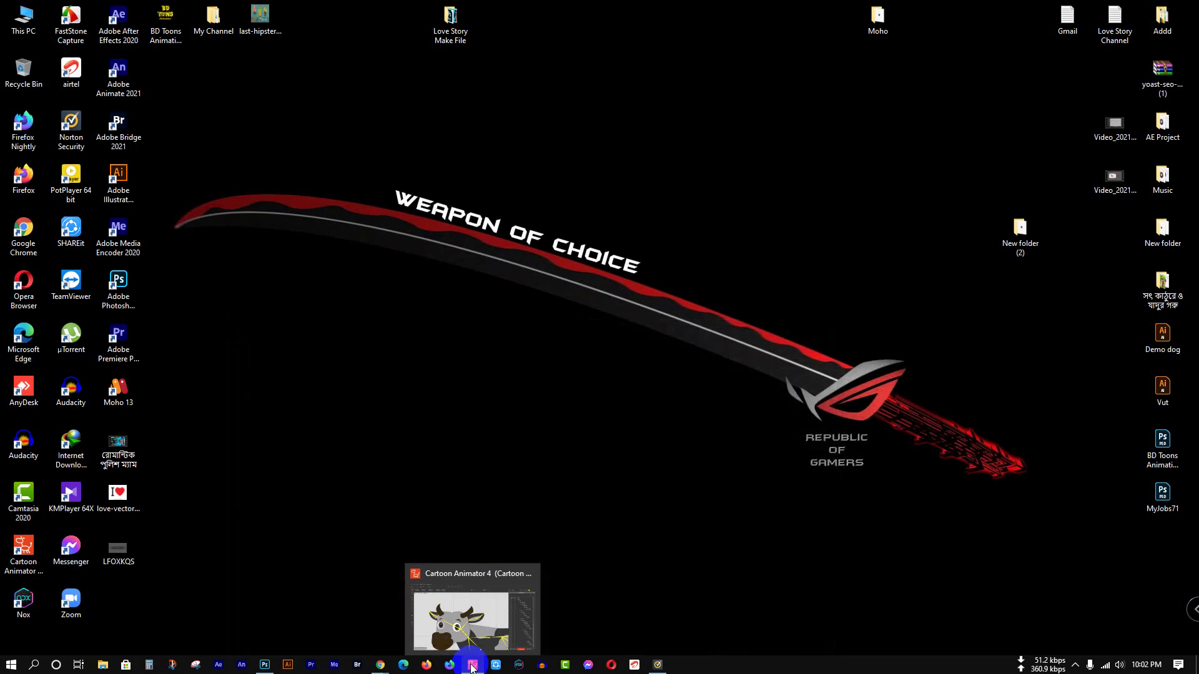
click(265, 665)
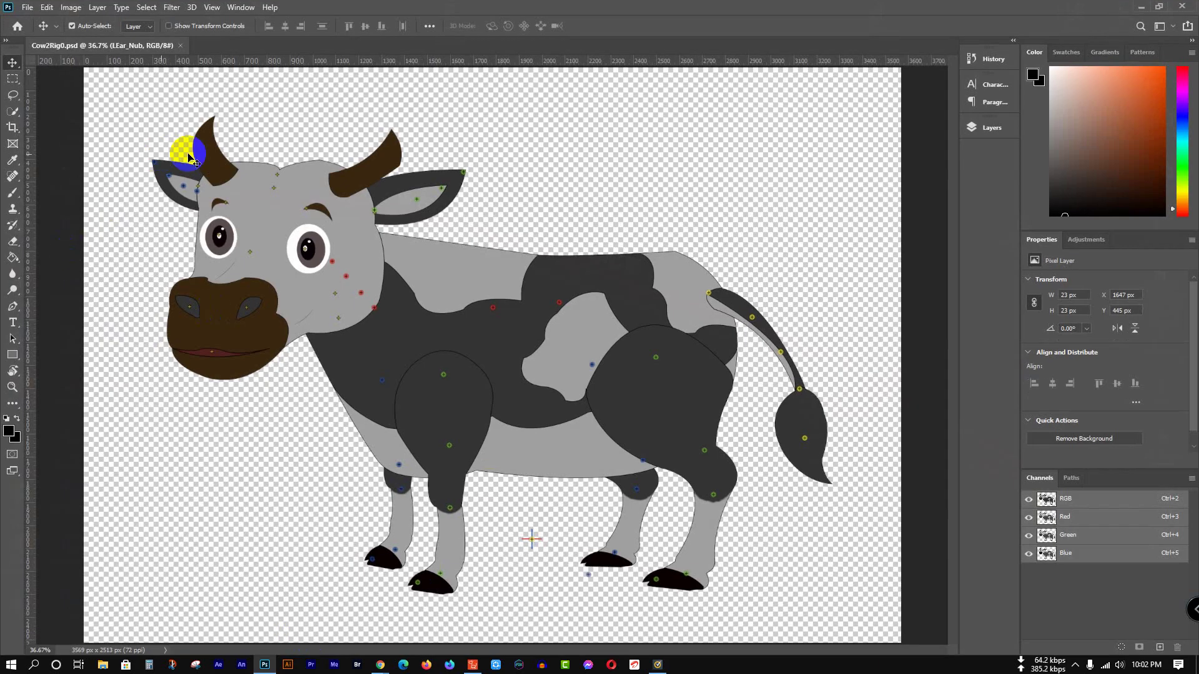
Step: Reposition the LeftEye and RightEye bone markers onto the centres of the cow's pupils
scroll(133, 143, up, 3)
scroll(163, 169, up, 4)
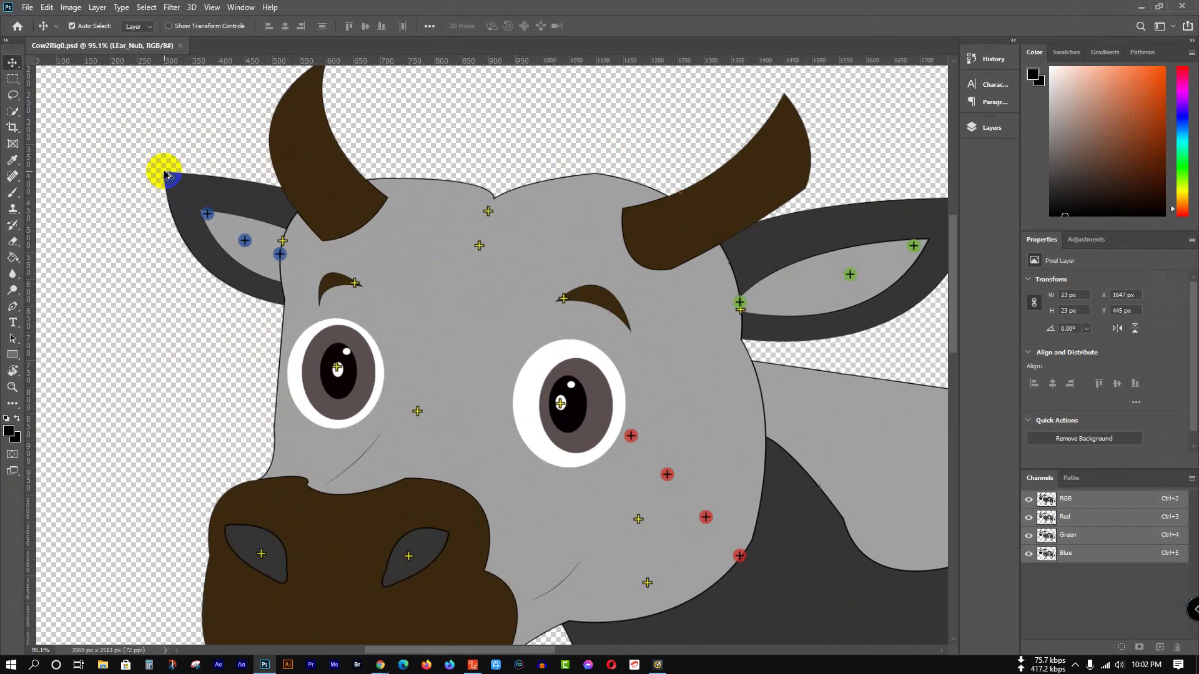
scroll(164, 170, up, 1)
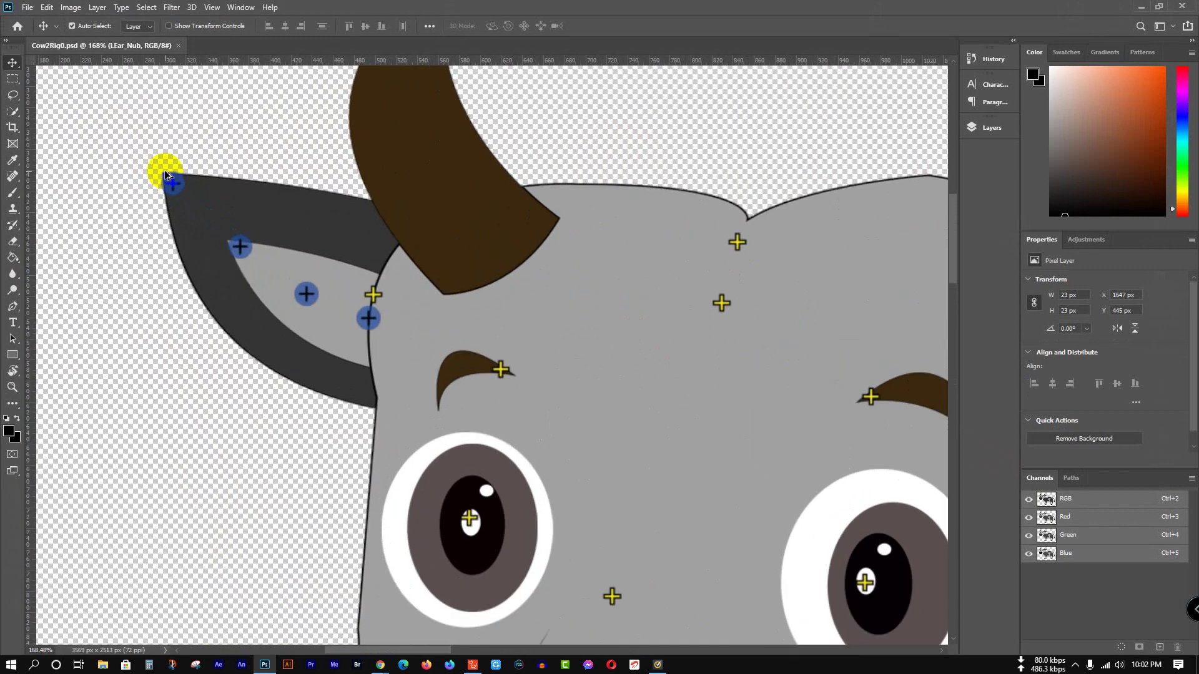
scroll(164, 170, down, 3)
scroll(643, 451, up, 3)
mouse_move(678, 421)
mouse_down()
mouse_move(643, 451)
mouse_move(659, 448)
mouse_move(318, 383)
mouse_move(182, 375)
mouse_move(208, 386)
mouse_up()
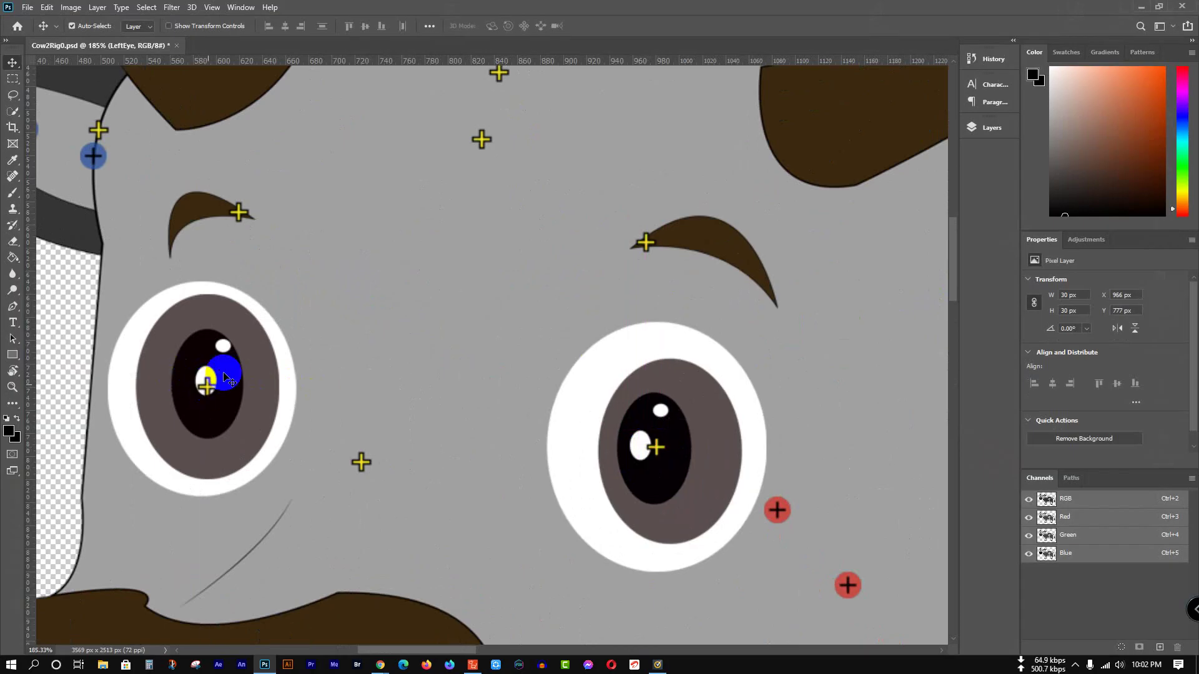
scroll(403, 297, down, 2)
Step: Rearrange the right-ear bone markers with REar1 at the ear's base, REar2 mid-ear, REar3 near the inner ear's tip and REar_Nub at the outer tip
drag(342, 268, 481, 450)
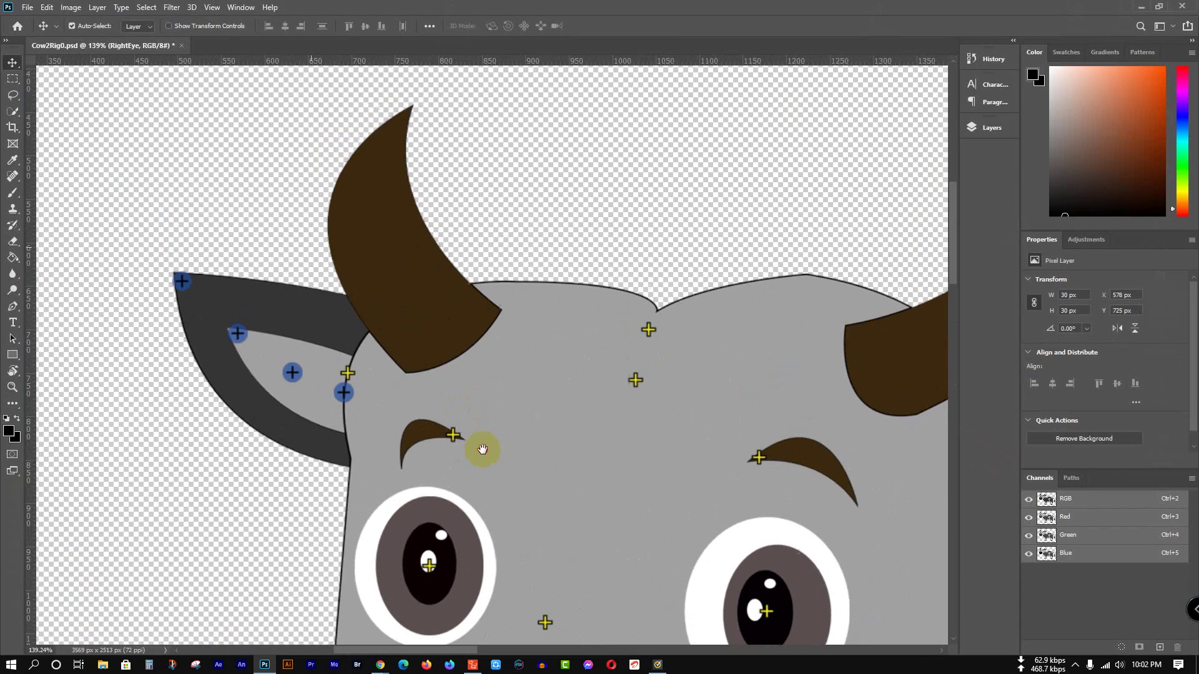
scroll(192, 345, up, 2)
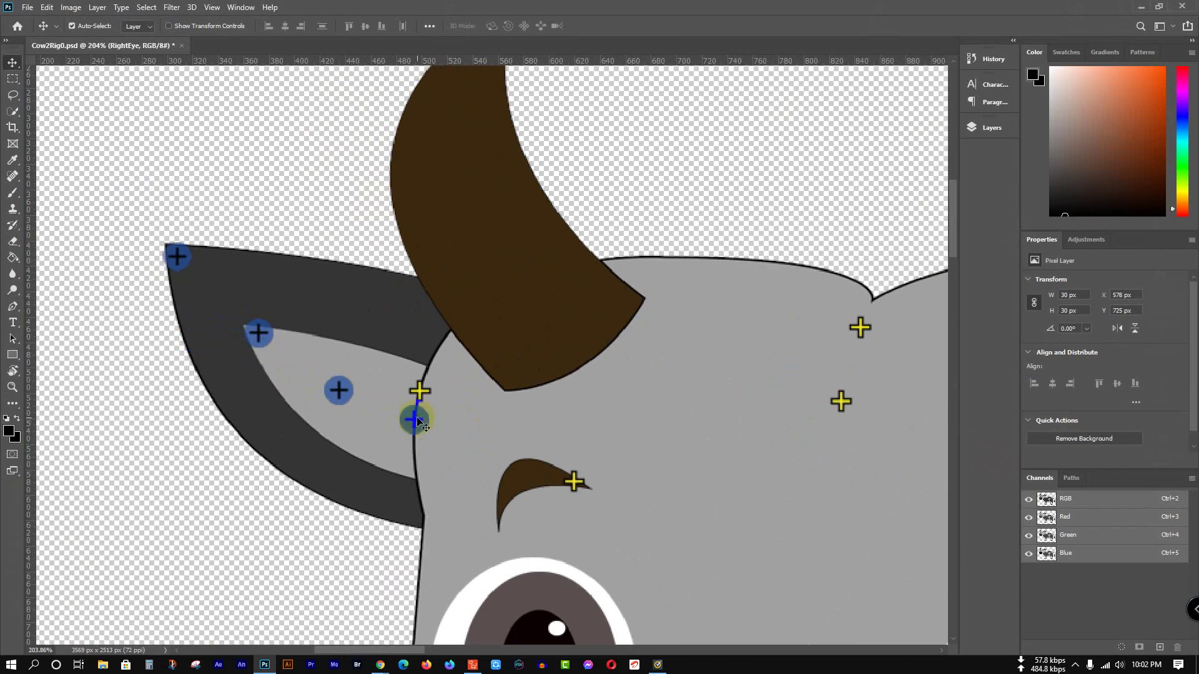
click(344, 396)
click(990, 127)
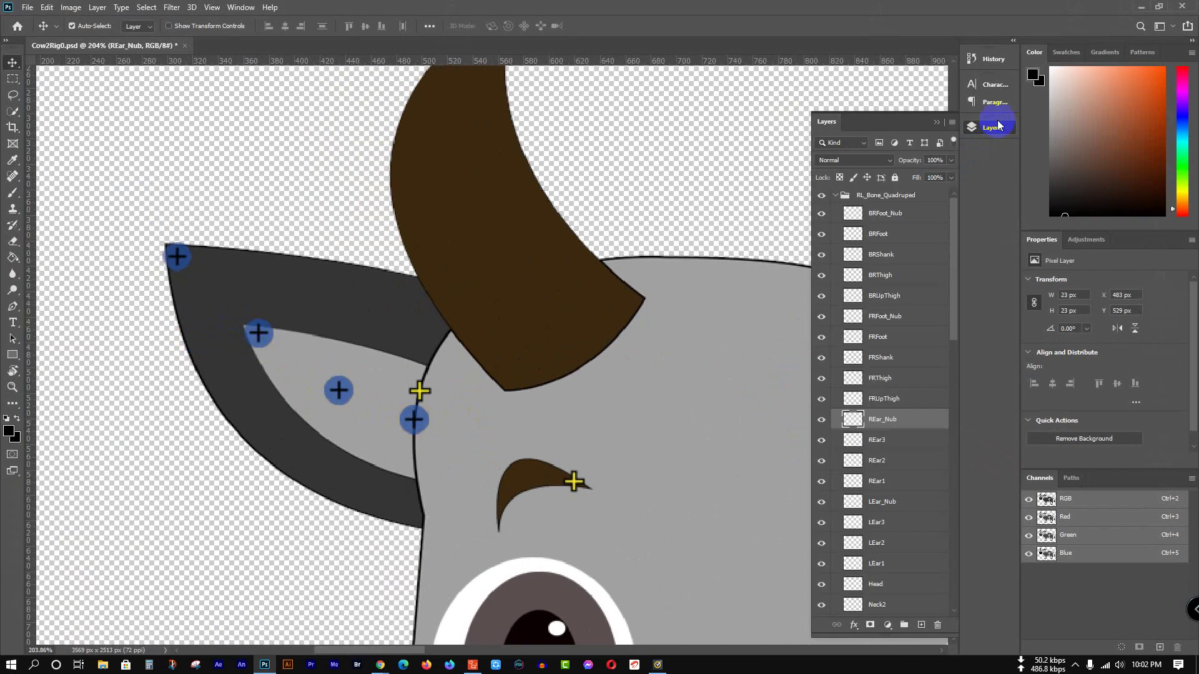
click(895, 417)
click(338, 392)
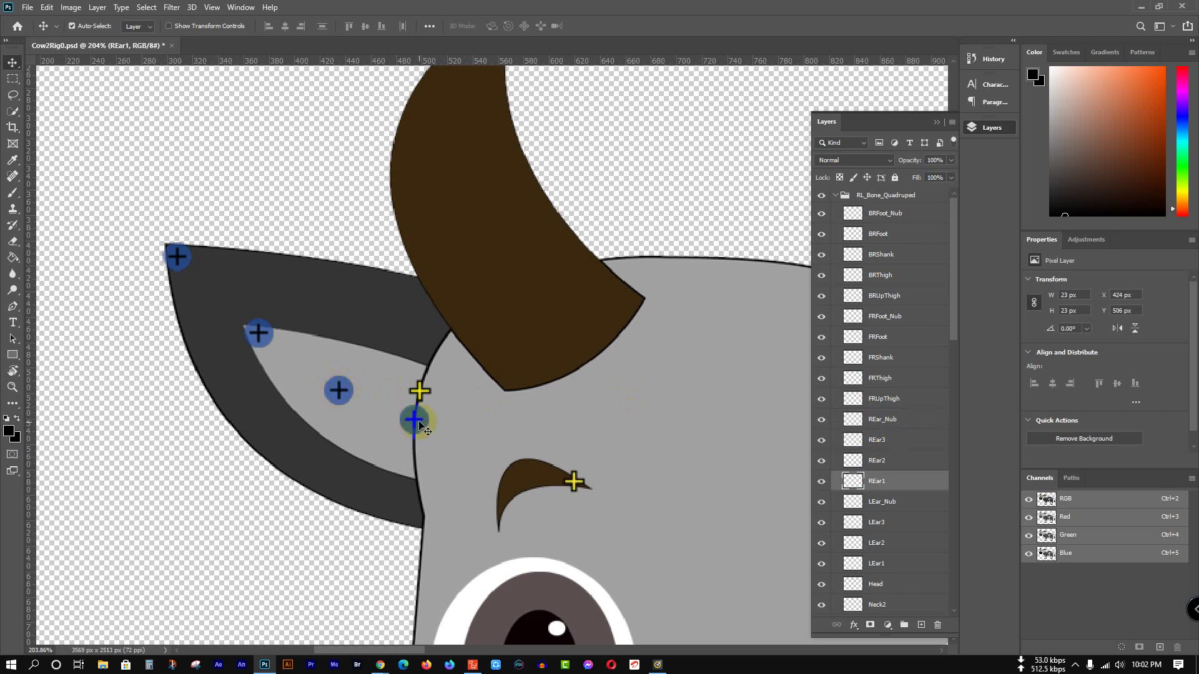
drag(415, 417, 356, 305)
drag(348, 392, 424, 406)
drag(258, 333, 308, 373)
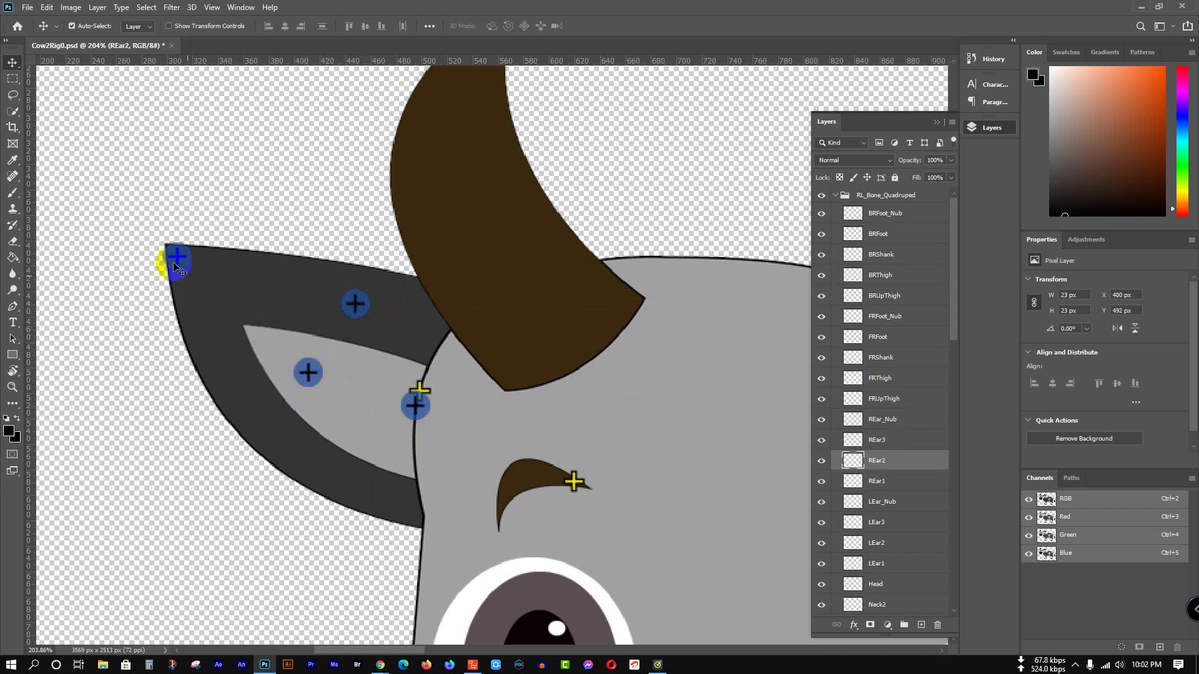
drag(192, 286, 241, 322)
drag(356, 306, 182, 256)
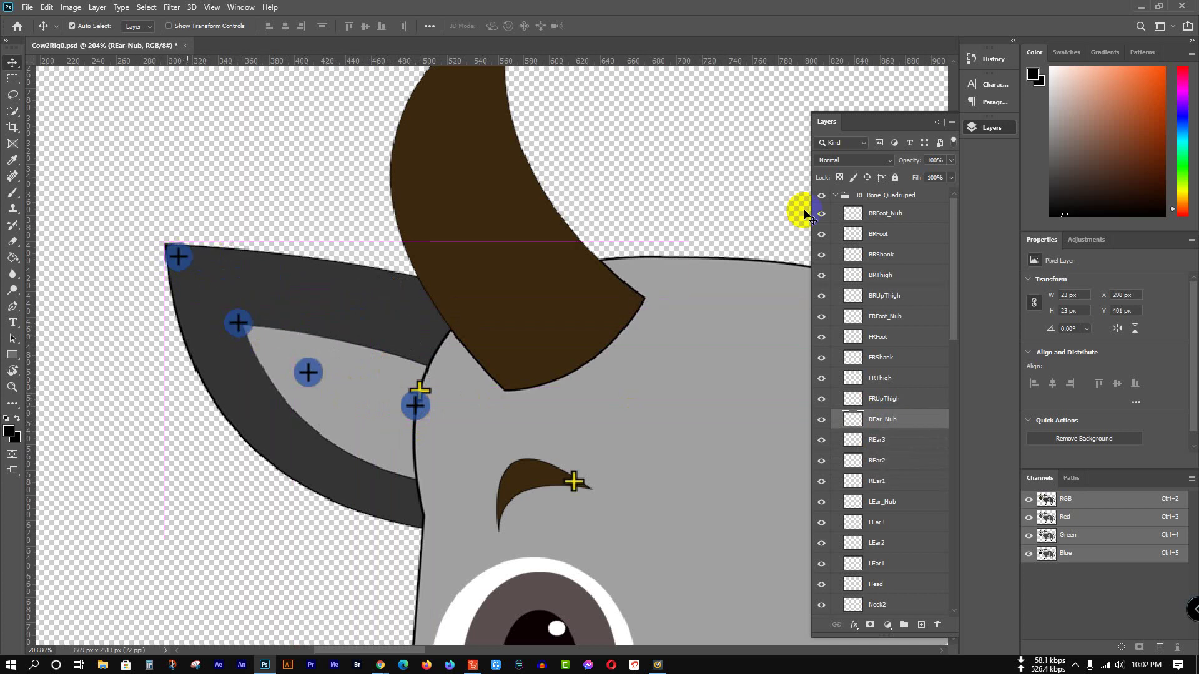
click(935, 123)
Step: Shift the LeftEye bone marker off the pupil to the centre of the cow's left iris
scroll(364, 295, down, 5)
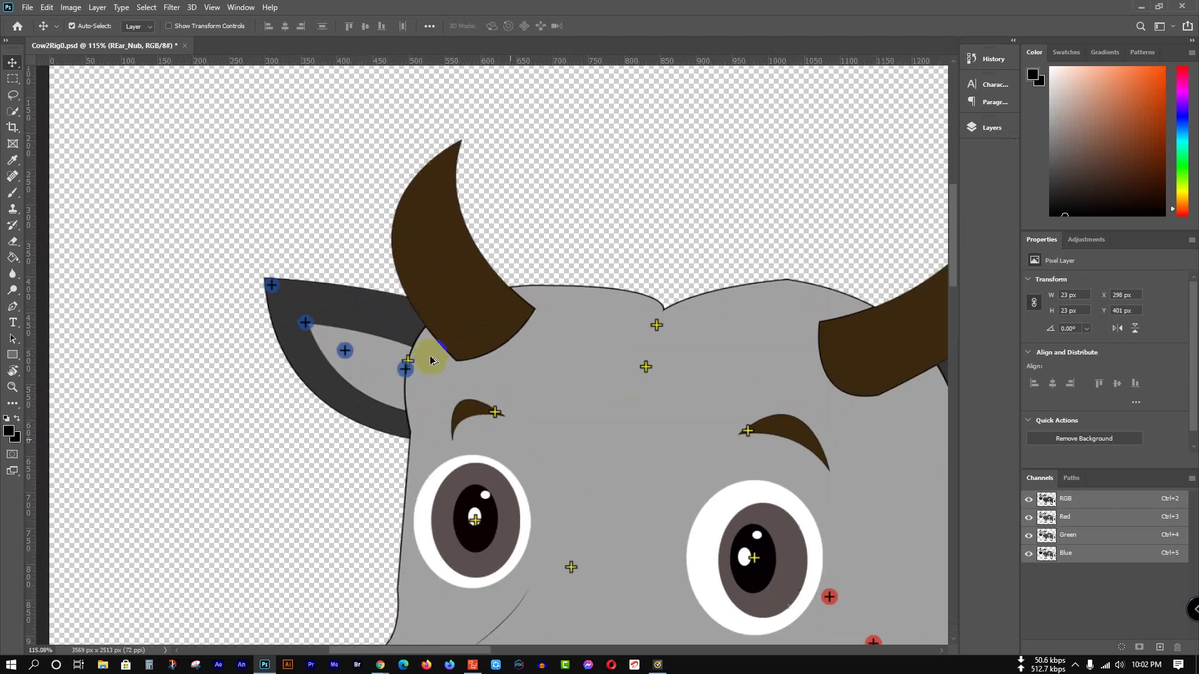
drag(605, 485, 424, 286)
click(570, 360)
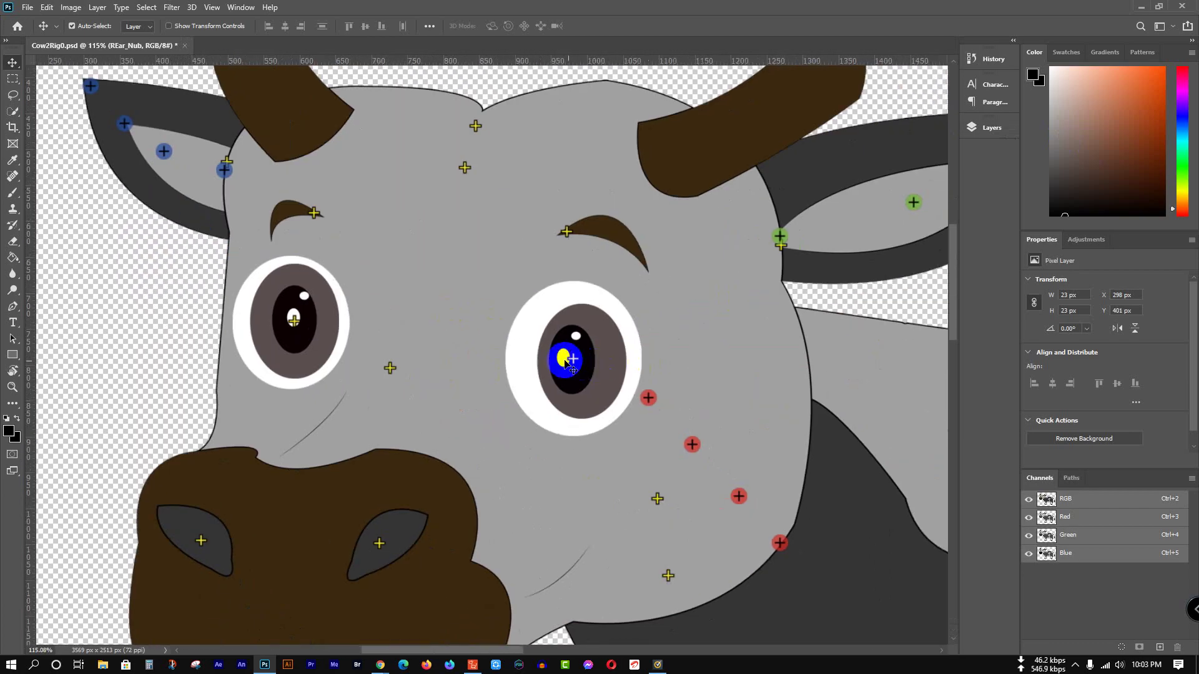
mouse_move(567, 363)
mouse_down()
mouse_move(584, 350)
mouse_move(511, 313)
mouse_move(690, 428)
mouse_move(563, 365)
mouse_move(578, 282)
mouse_move(541, 279)
mouse_move(520, 299)
mouse_move(504, 350)
mouse_move(525, 429)
mouse_move(573, 463)
mouse_move(644, 404)
mouse_move(572, 324)
mouse_move(564, 364)
mouse_move(601, 377)
mouse_move(563, 362)
mouse_move(591, 365)
mouse_up()
scroll(584, 349, up, 3)
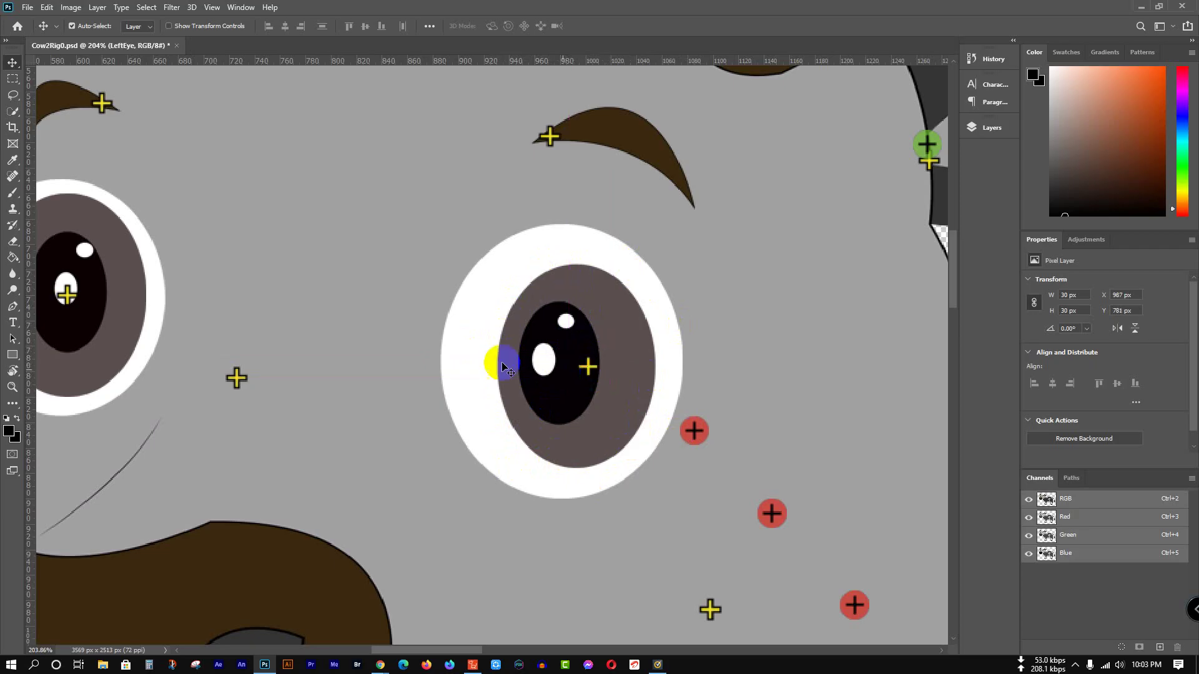
scroll(490, 356, down, 3)
scroll(487, 355, down, 2)
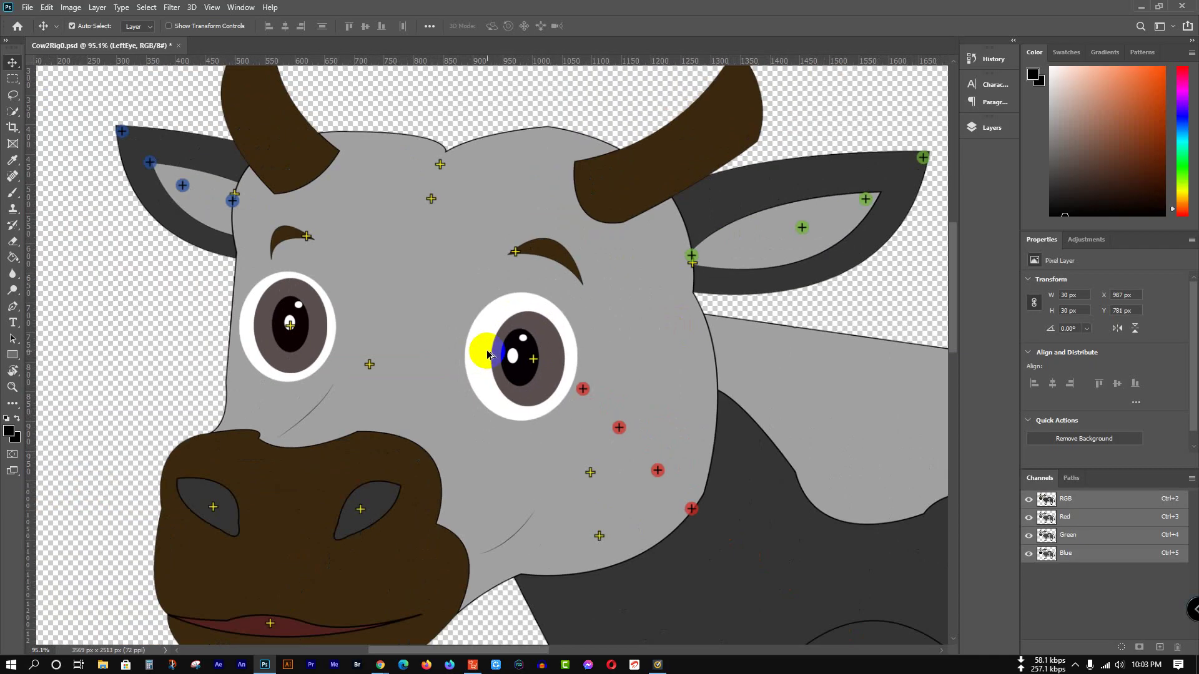
scroll(487, 355, down, 3)
scroll(490, 349, up, 5)
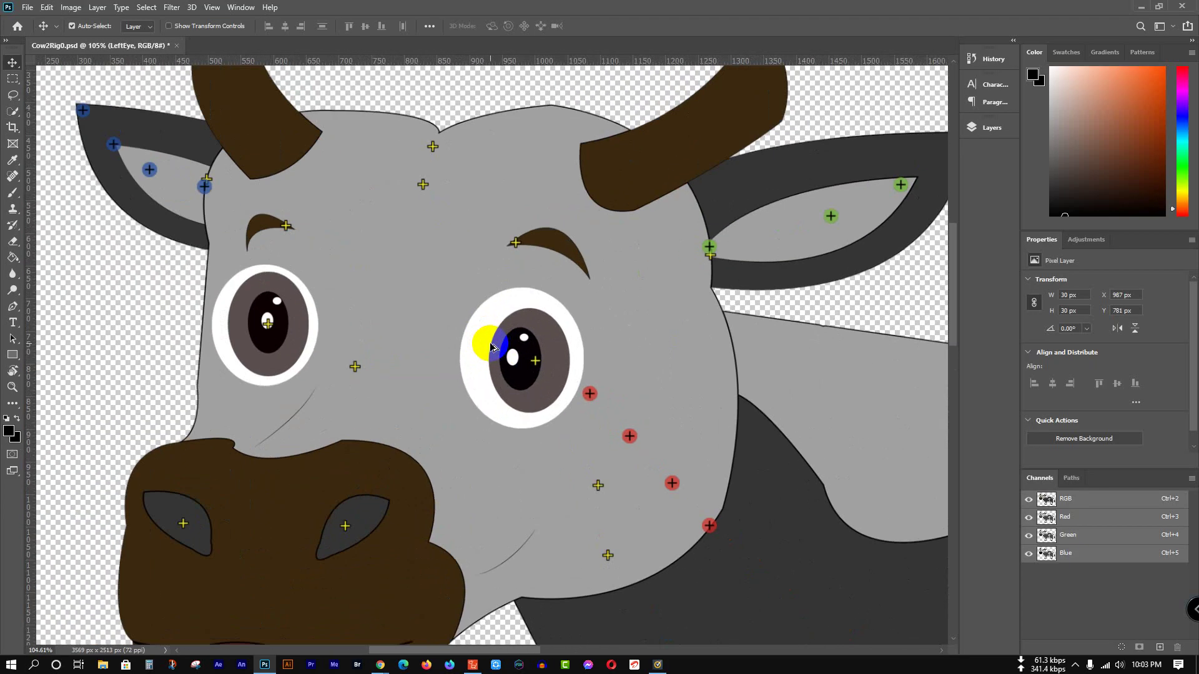
scroll(492, 347, up, 3)
drag(491, 347, 549, 367)
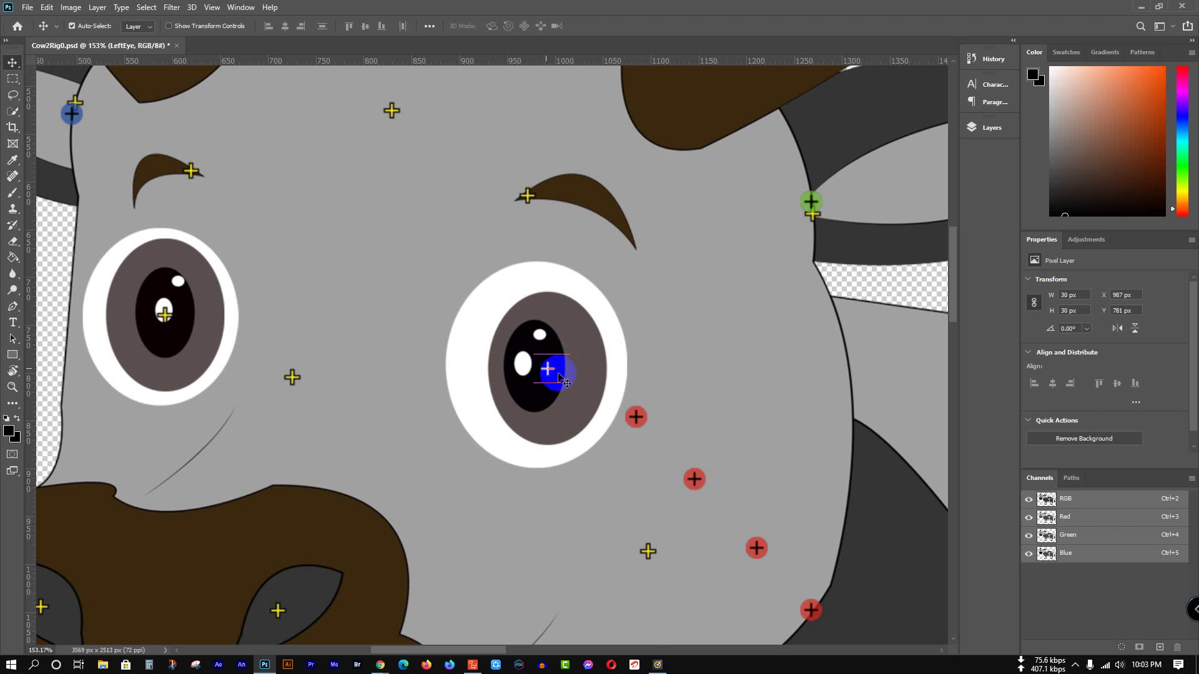
scroll(487, 342, down, 4)
Step: Shift the irises and pupils leftward within both eye whites, place the RightEye marker on its pupil's centre, and save Cow2Rig0.psd
mouse_move(487, 343)
mouse_down()
mouse_move(518, 368)
mouse_move(537, 354)
mouse_move(534, 338)
mouse_move(495, 348)
mouse_move(579, 351)
mouse_move(503, 343)
mouse_up()
scroll(487, 356, up, 5)
scroll(415, 372, up, 3)
scroll(415, 372, left, 5)
drag(317, 374, 274, 373)
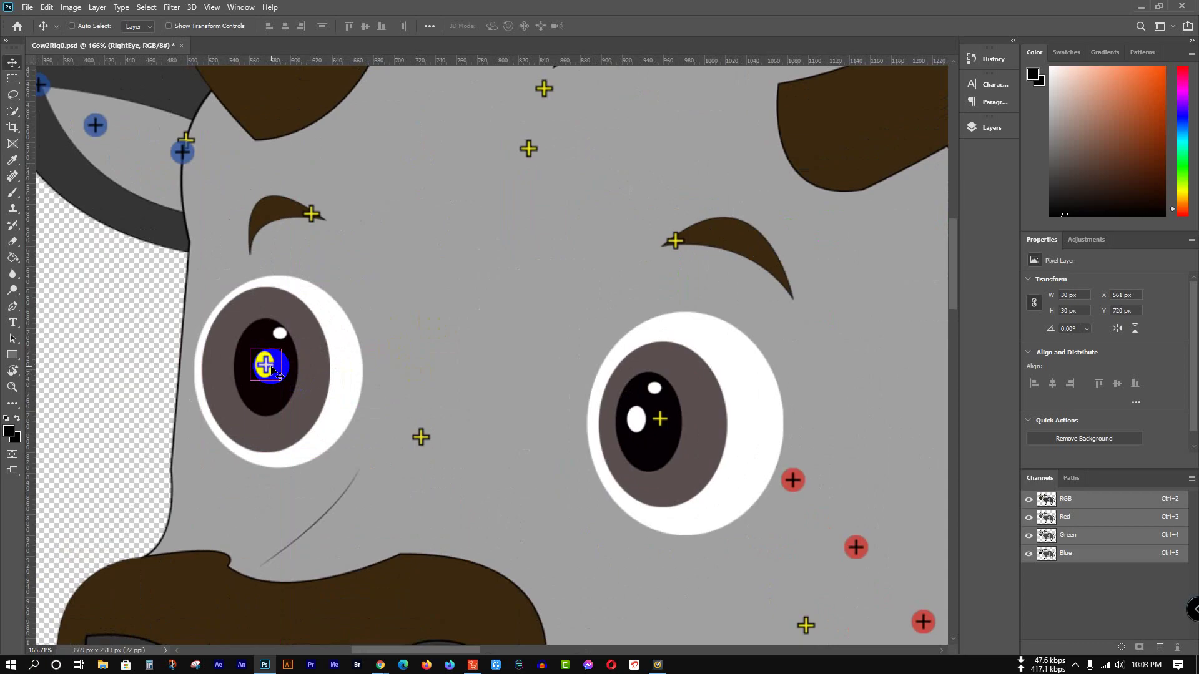
key(ctrl+s)
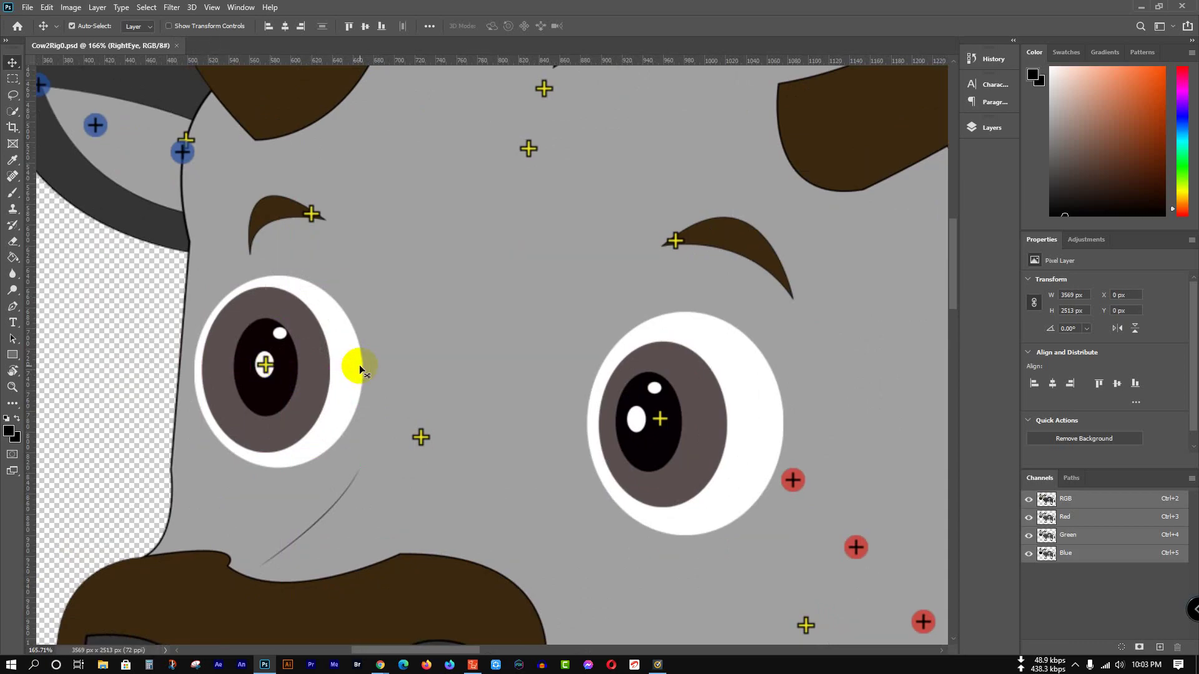
Step: Switch to Cartoon Animator and return the updated cow from Composer to the stage, accepting the loss of the synced PSD connection
click(1141, 7)
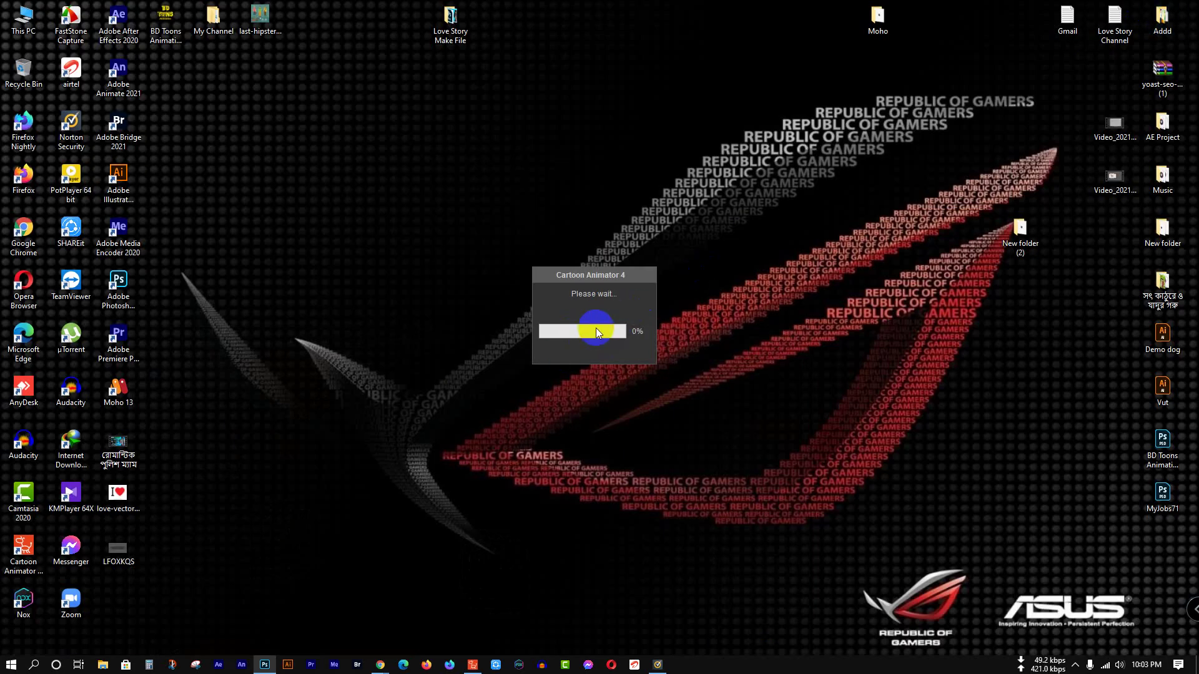
click(472, 667)
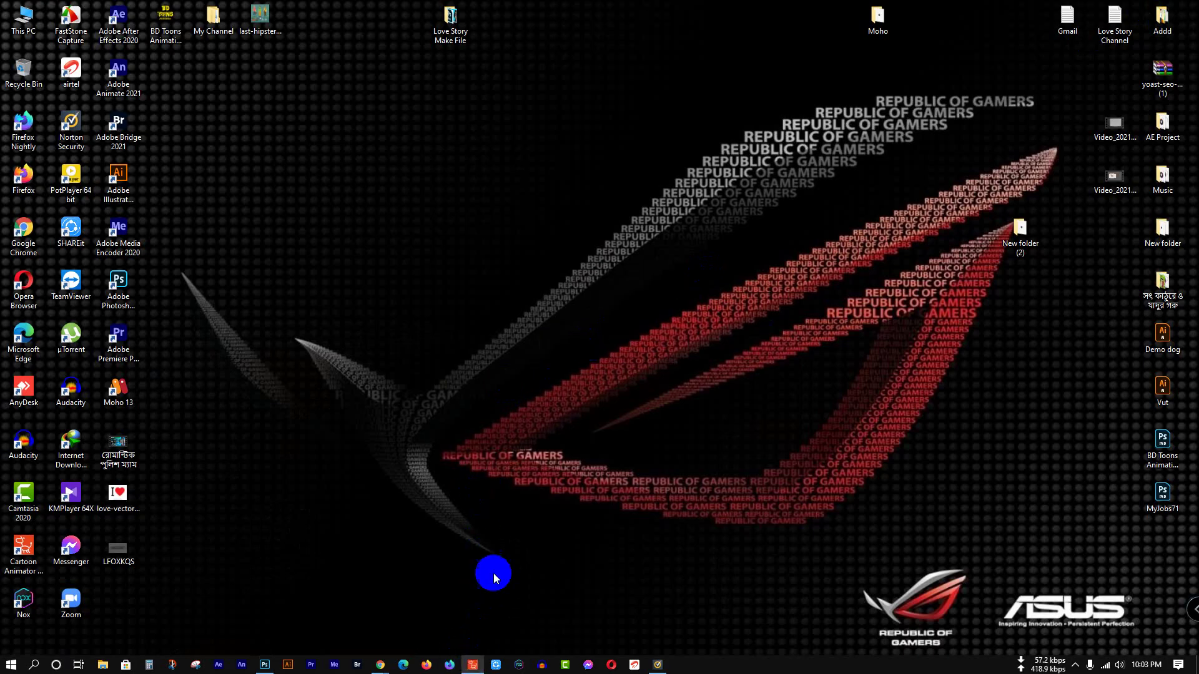
click(477, 666)
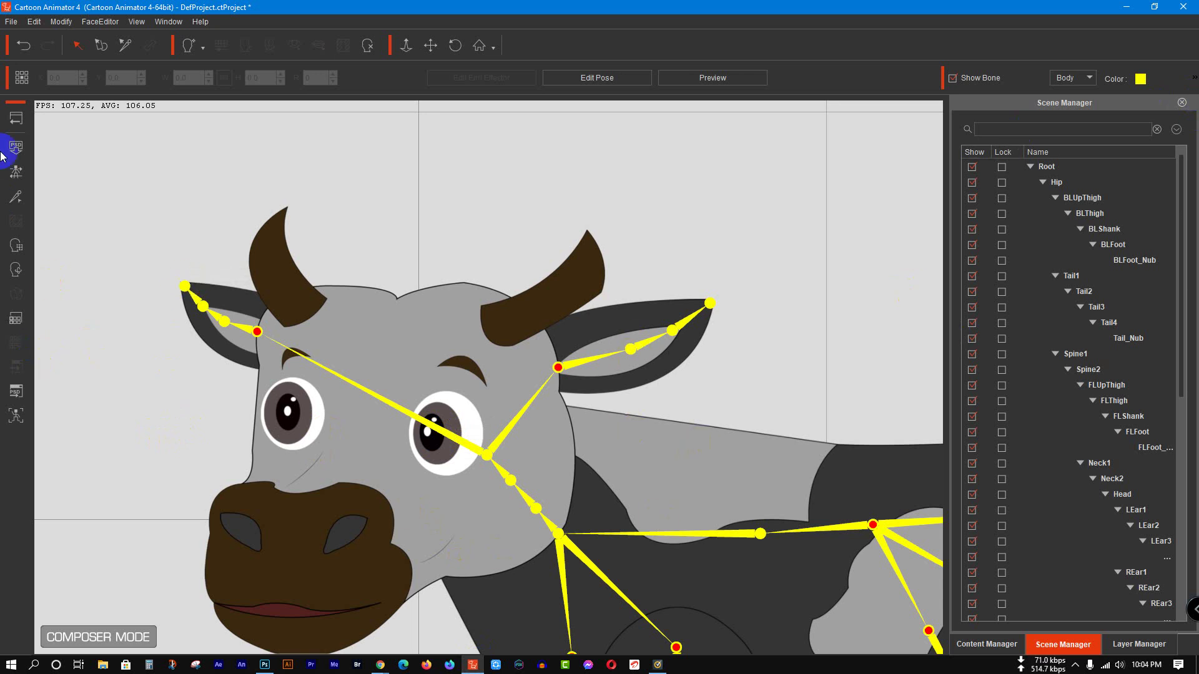
click(17, 122)
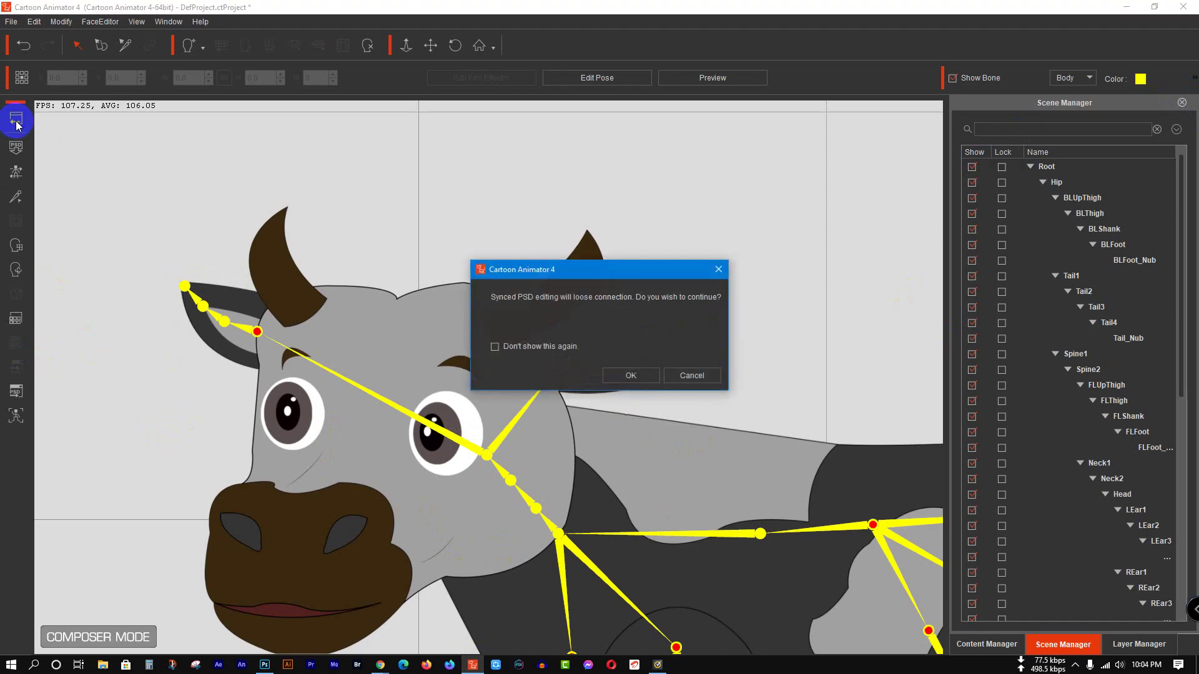
click(628, 373)
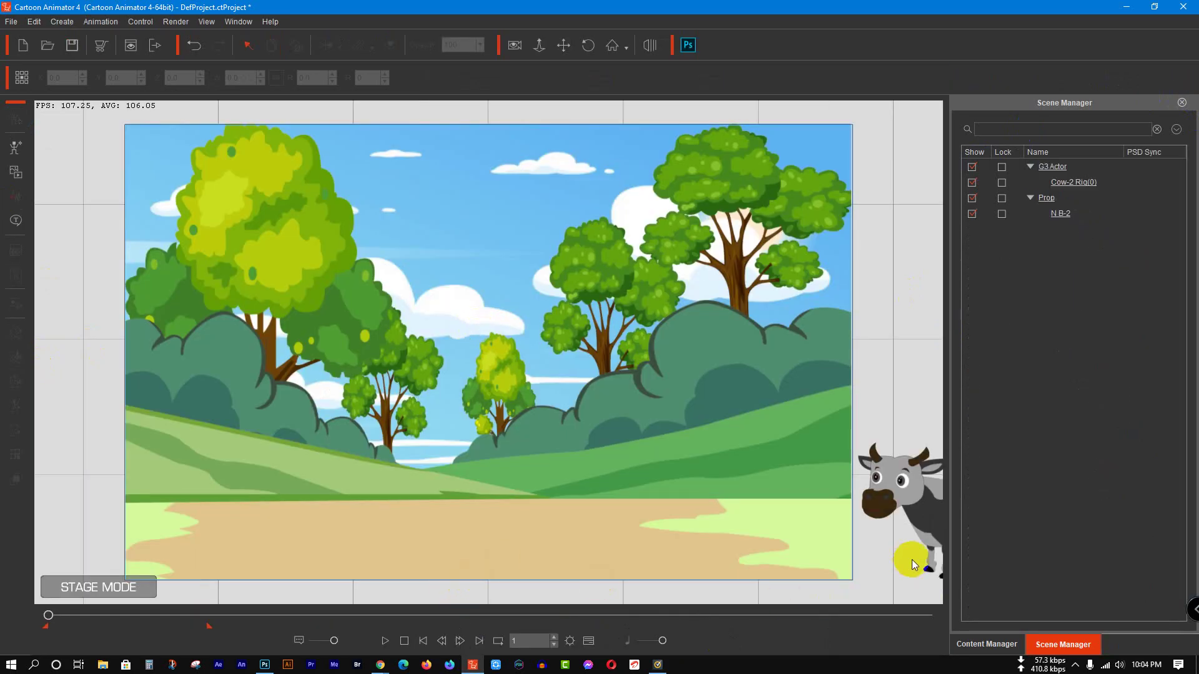
Step: Move the timeline to frame 121, select the cow on the stage and reopen it in Composer mode
drag(33, 592, 100, 635)
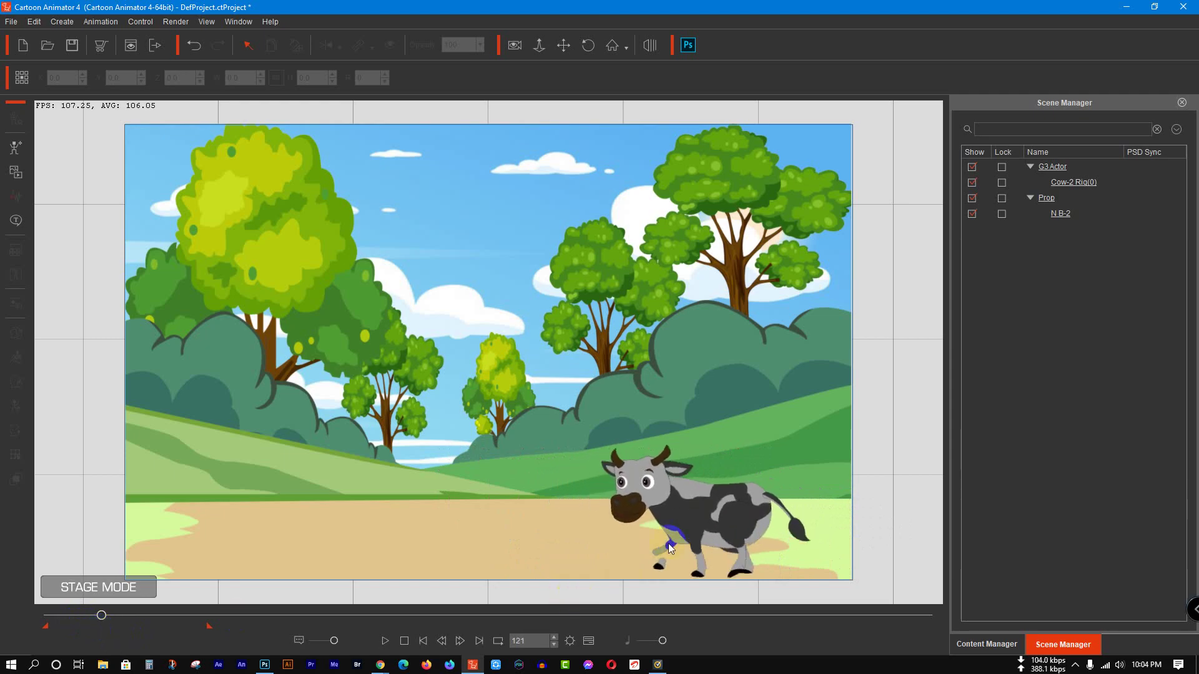
click(697, 515)
click(12, 129)
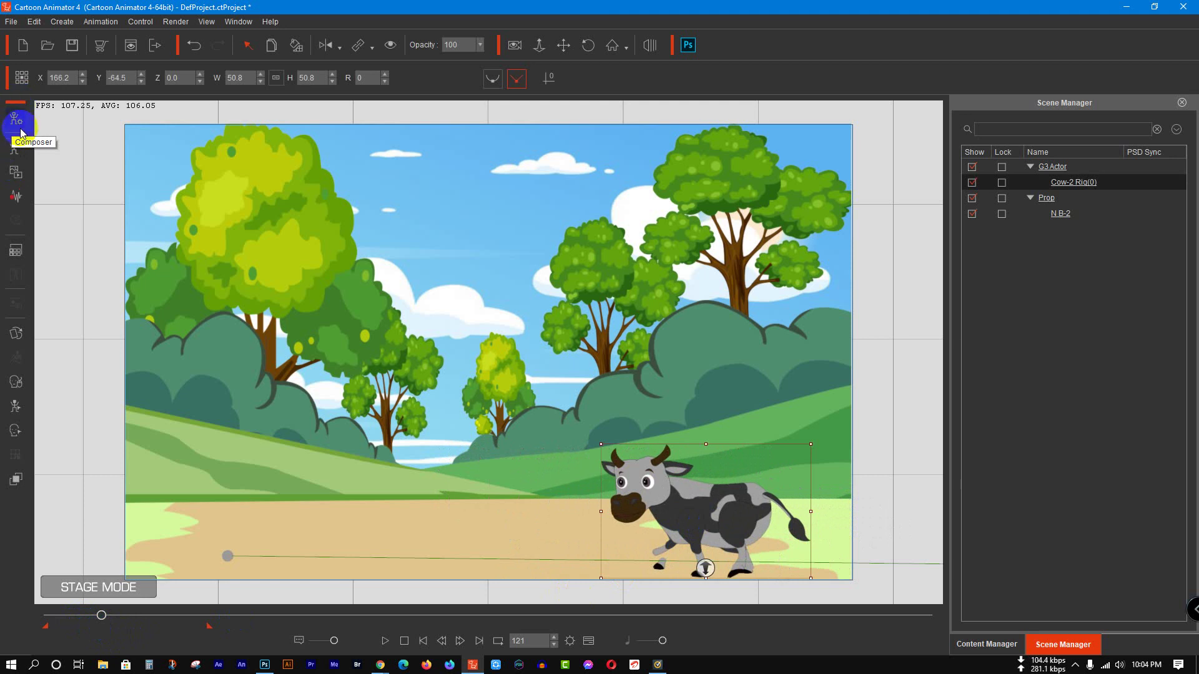
click(18, 119)
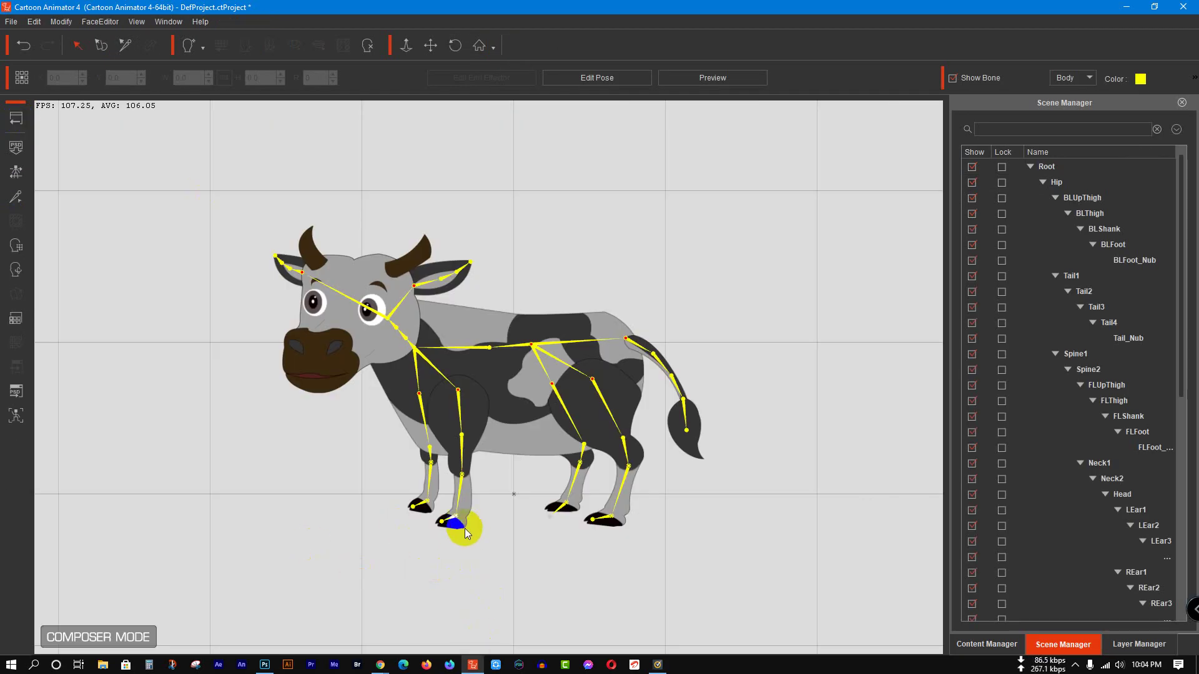
Step: Try to launch the cow's PSD in Photoshop again with head and body in one file at image scale 1.0
click(15, 392)
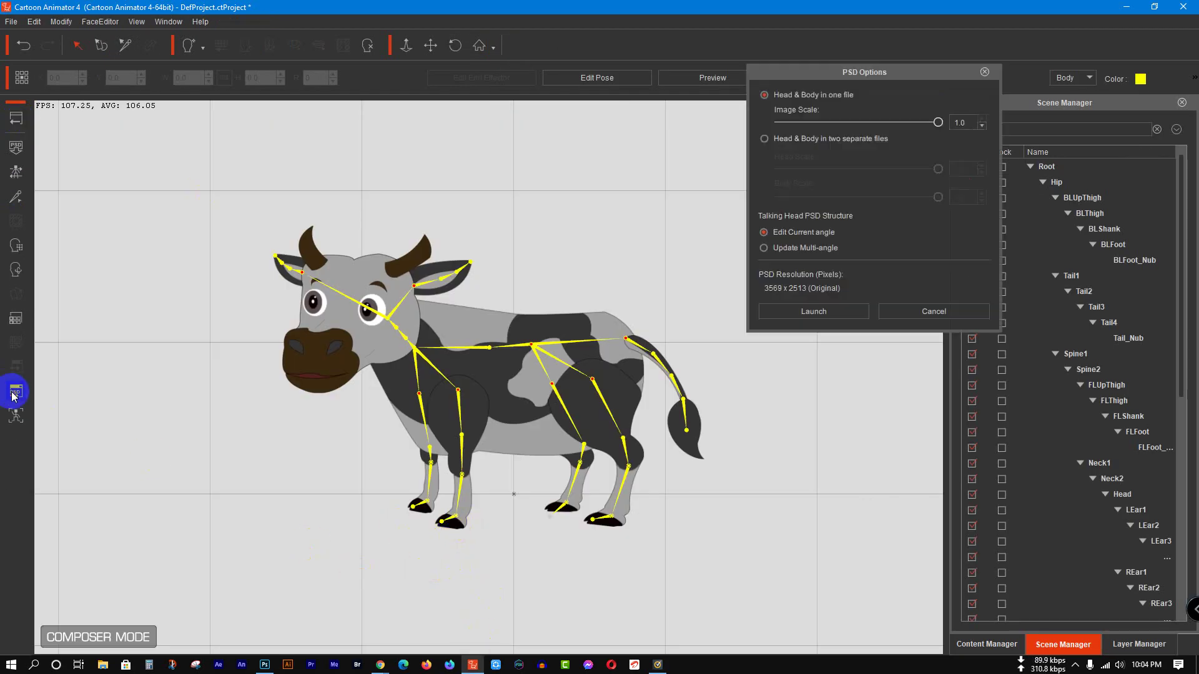
click(812, 311)
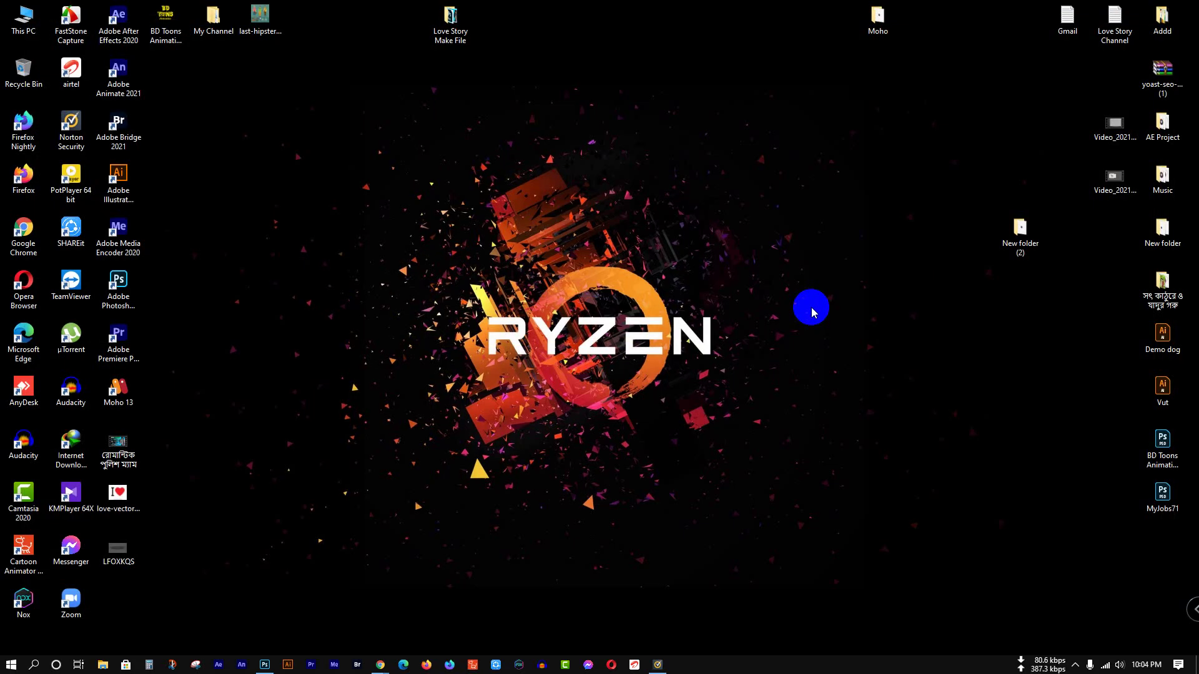
click(266, 666)
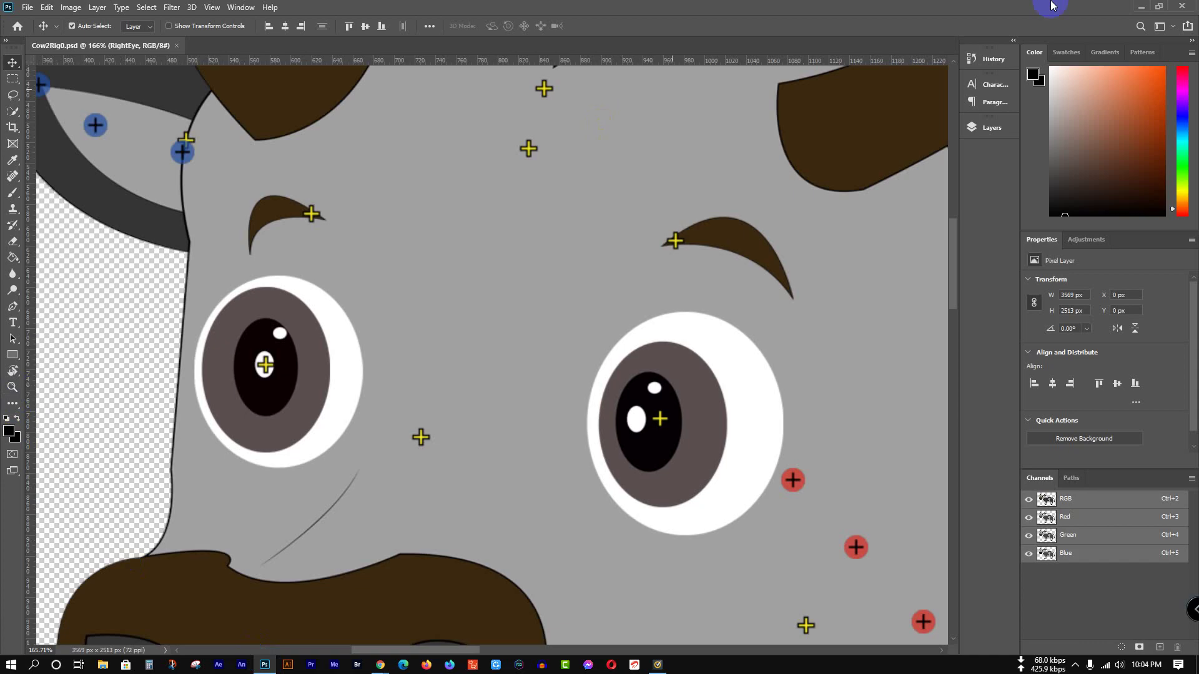
click(1141, 6)
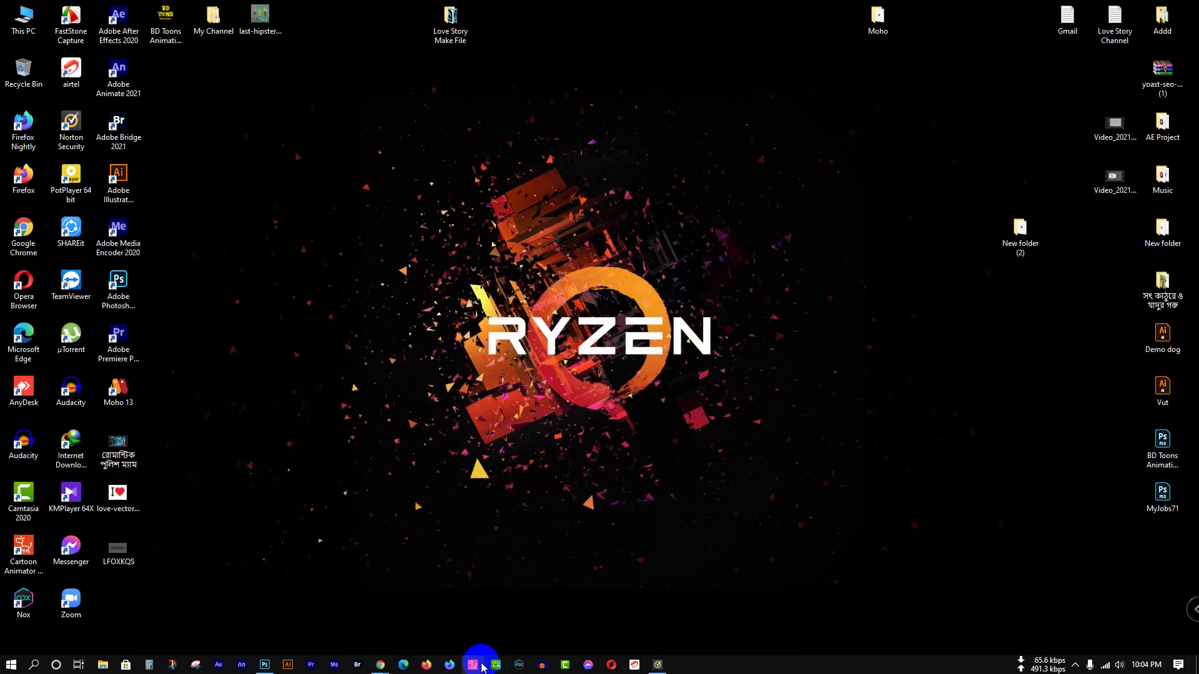
Step: Relaunch Cartoon Animator and disconnect the Airtel Live profile in the airtel connection manager
click(482, 665)
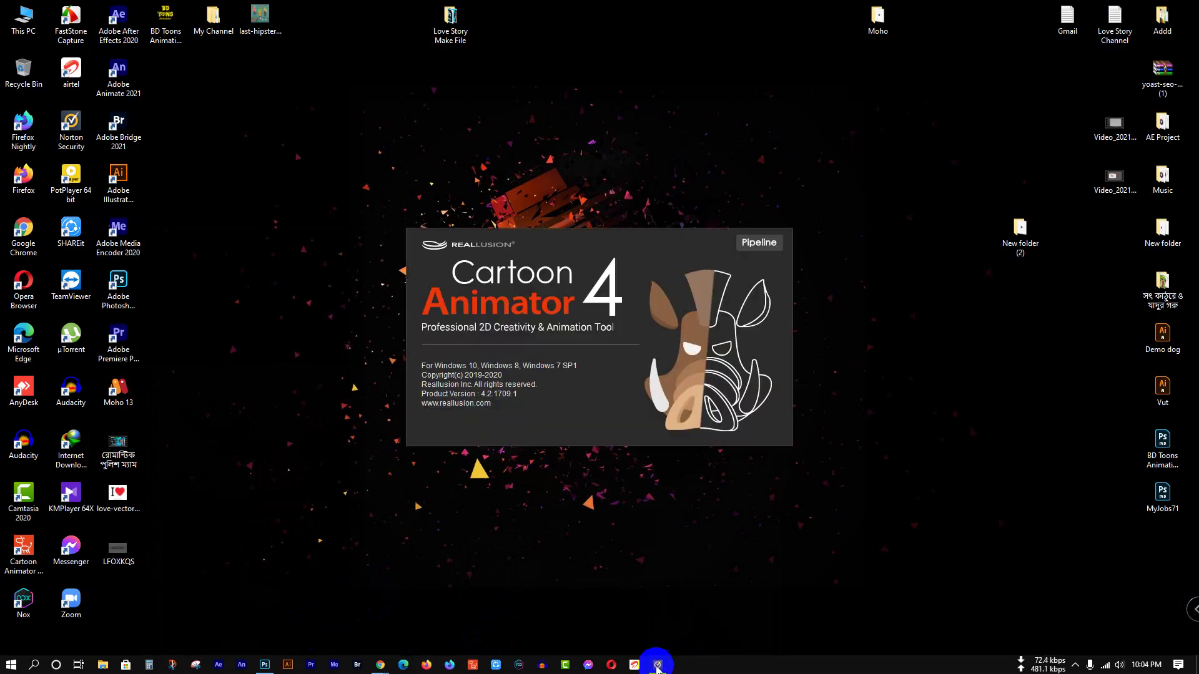
click(634, 665)
click(549, 353)
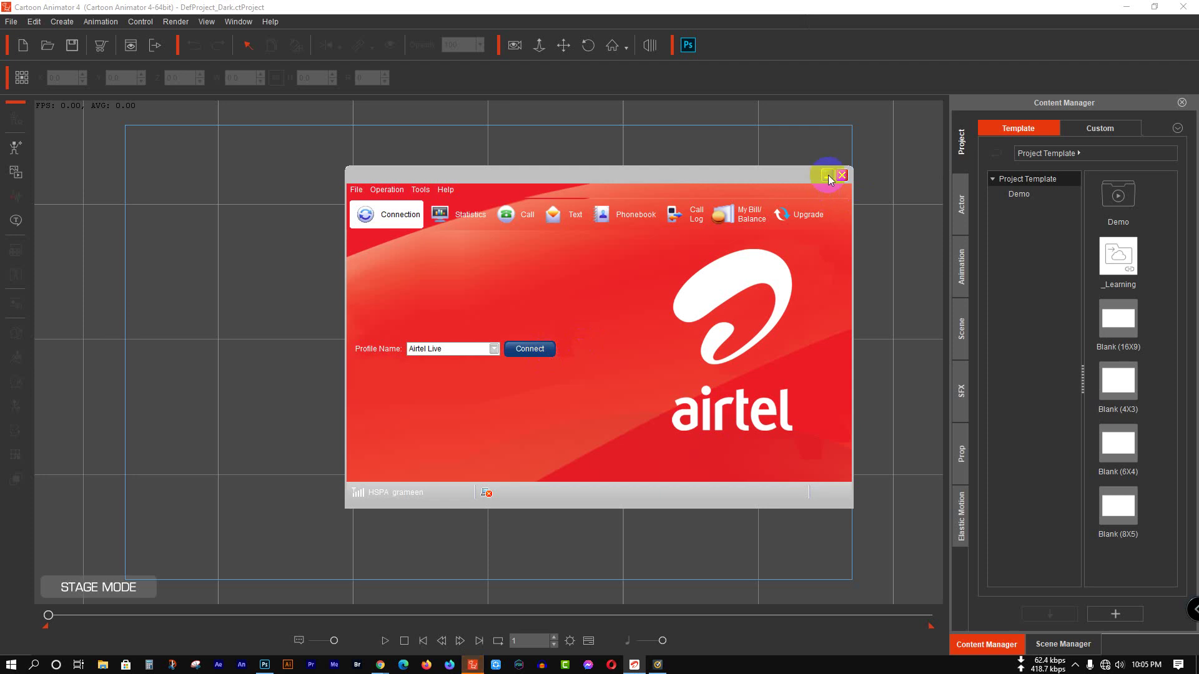
Step: Connect the Airtel Live profile in the airtel connection manager and put its window away
click(827, 176)
click(620, 398)
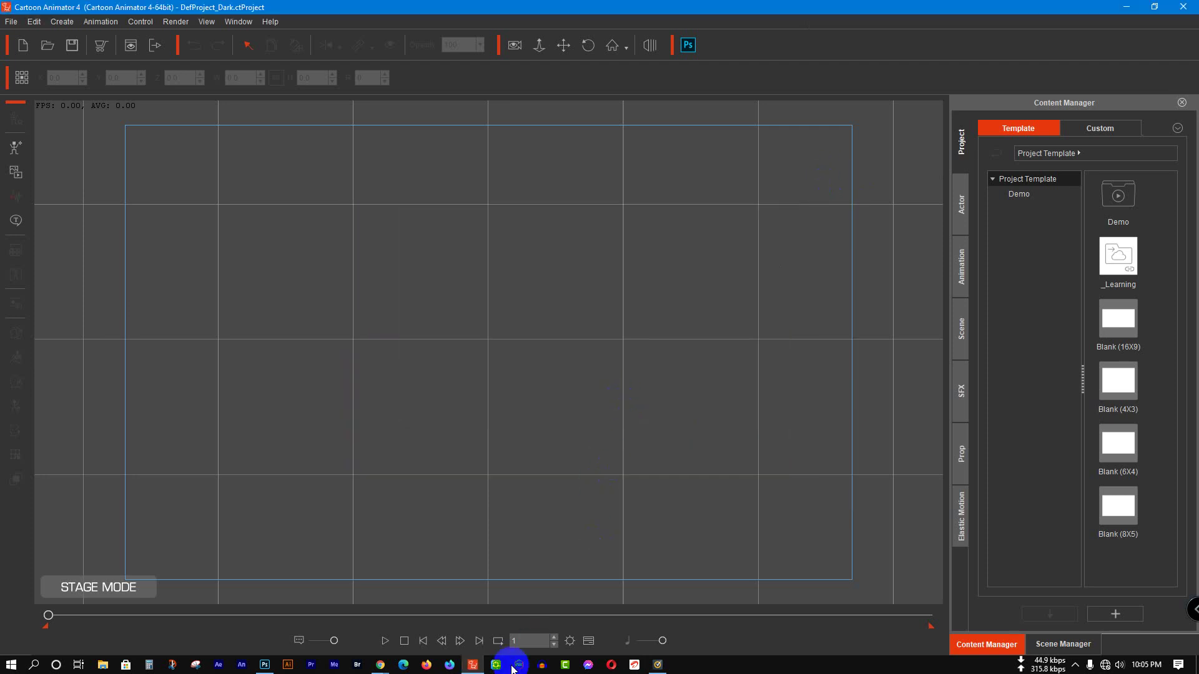
click(640, 665)
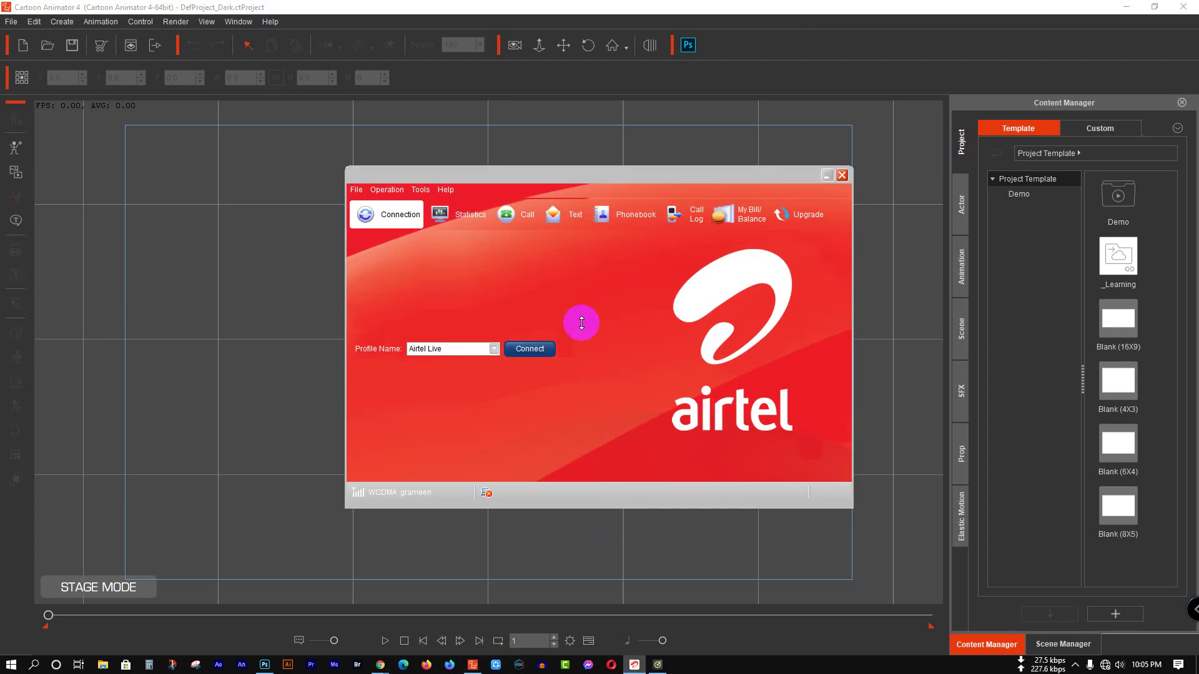
click(535, 348)
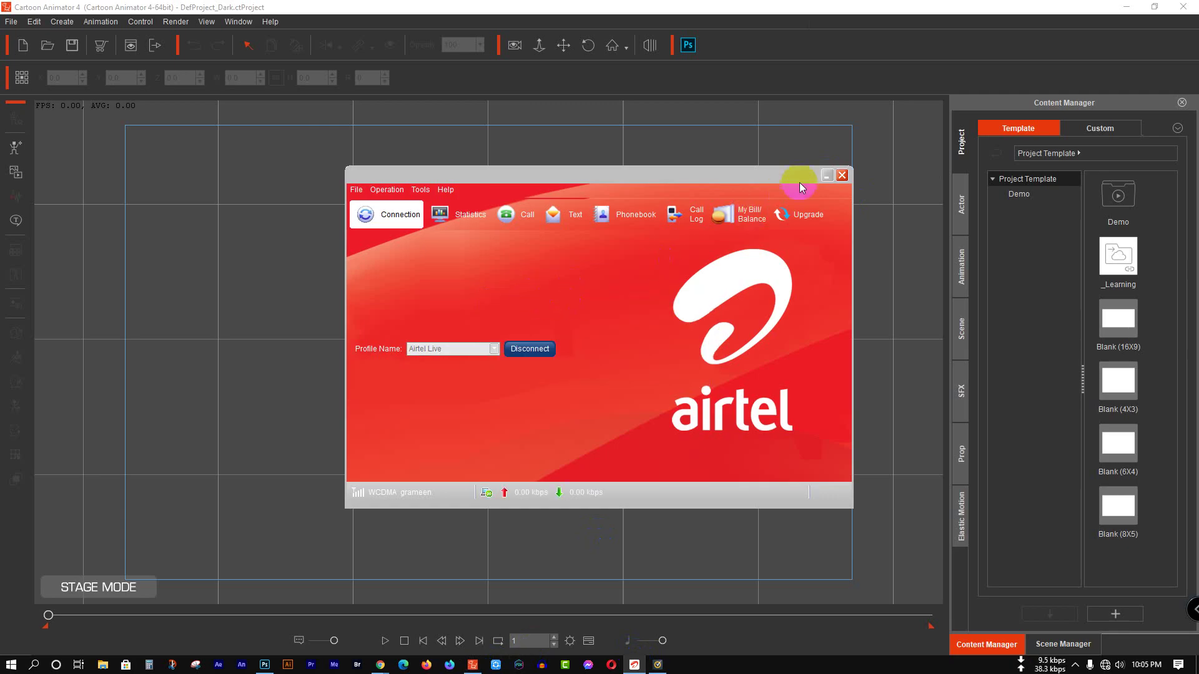
click(826, 179)
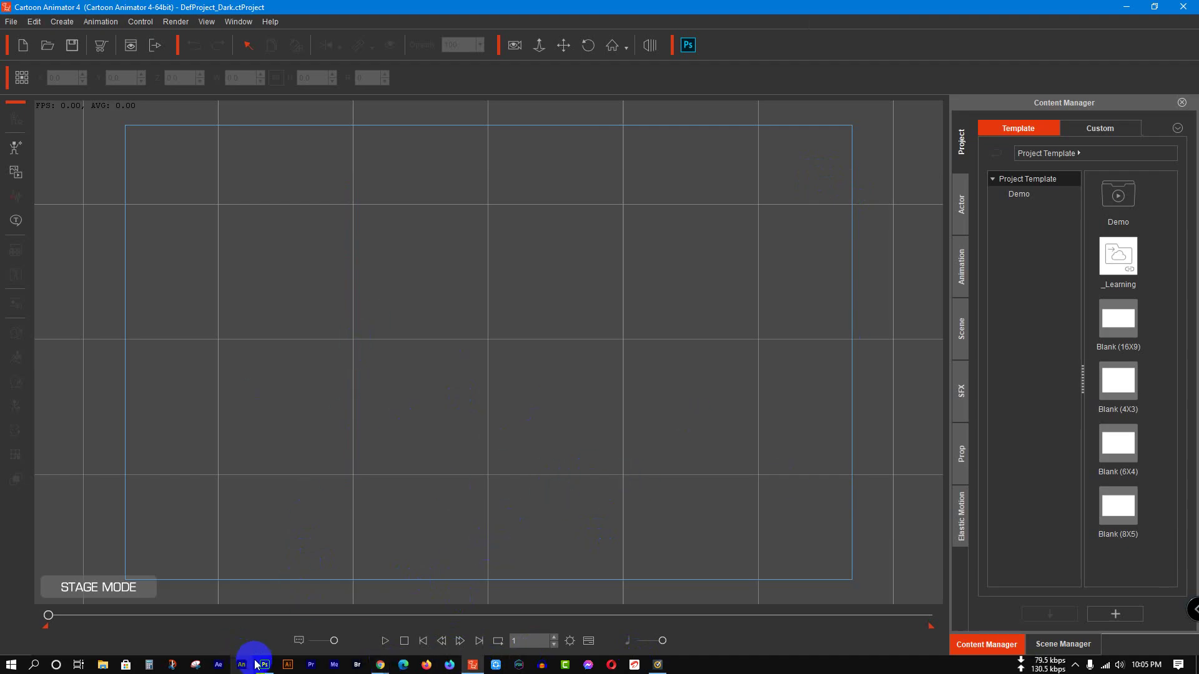
Step: Open the recent project DefProject.ctProject
mouse_move(265, 663)
click(11, 21)
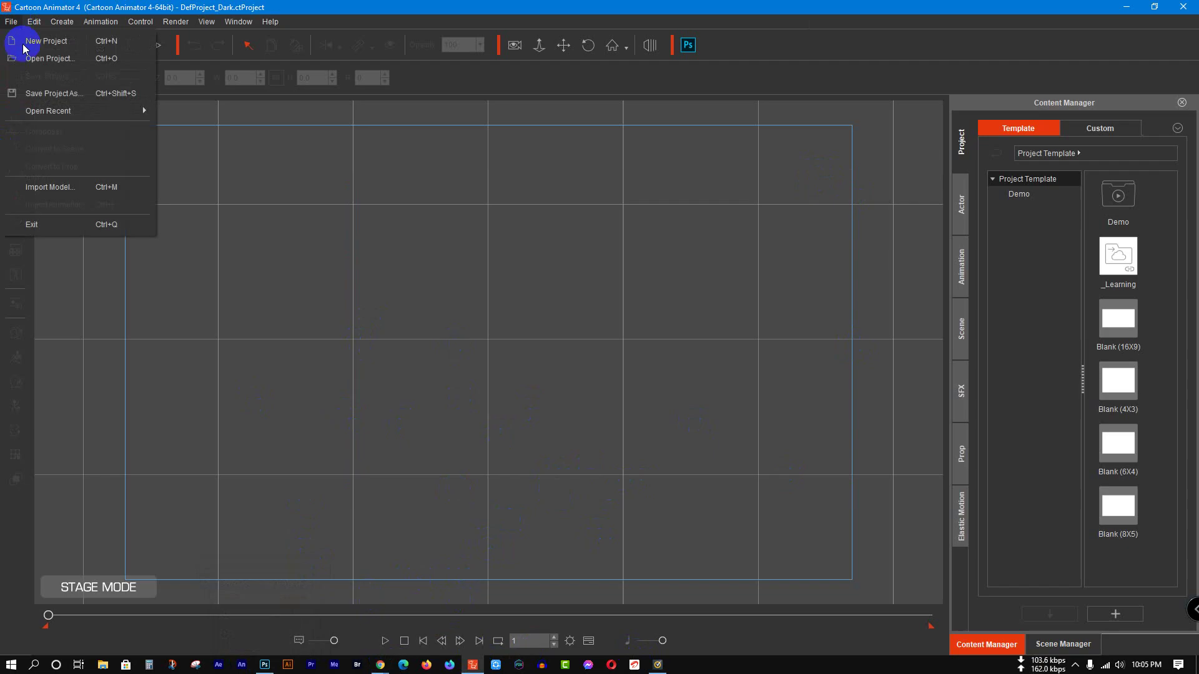
mouse_move(53, 110)
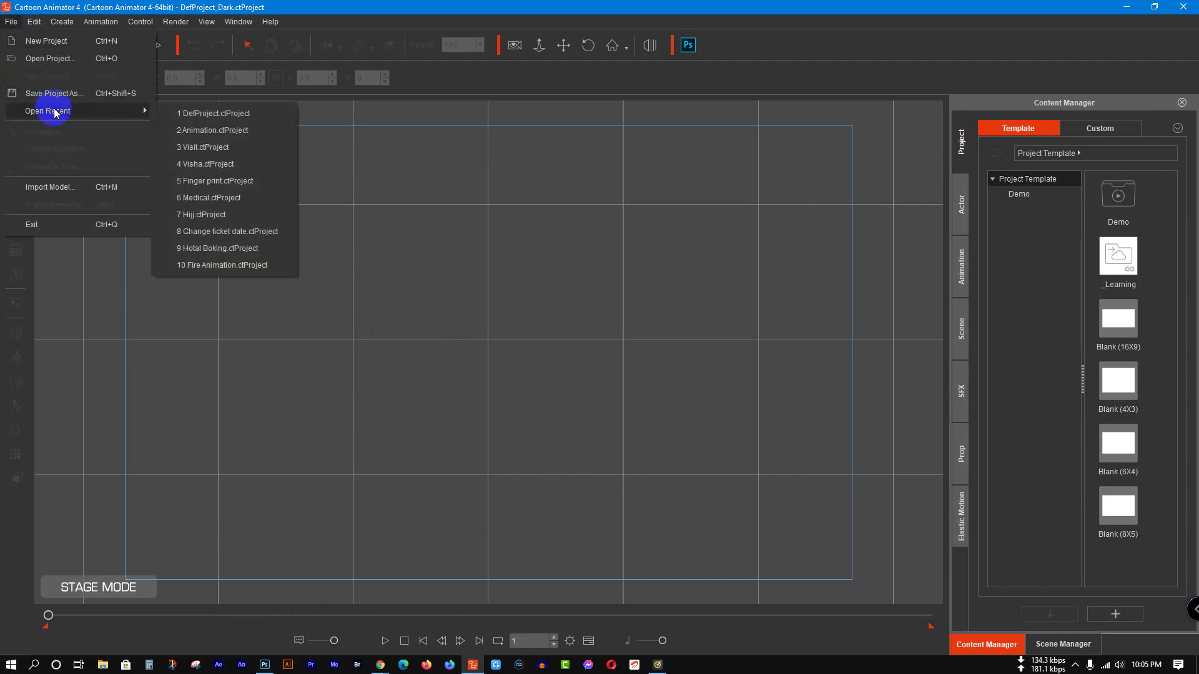
click(222, 117)
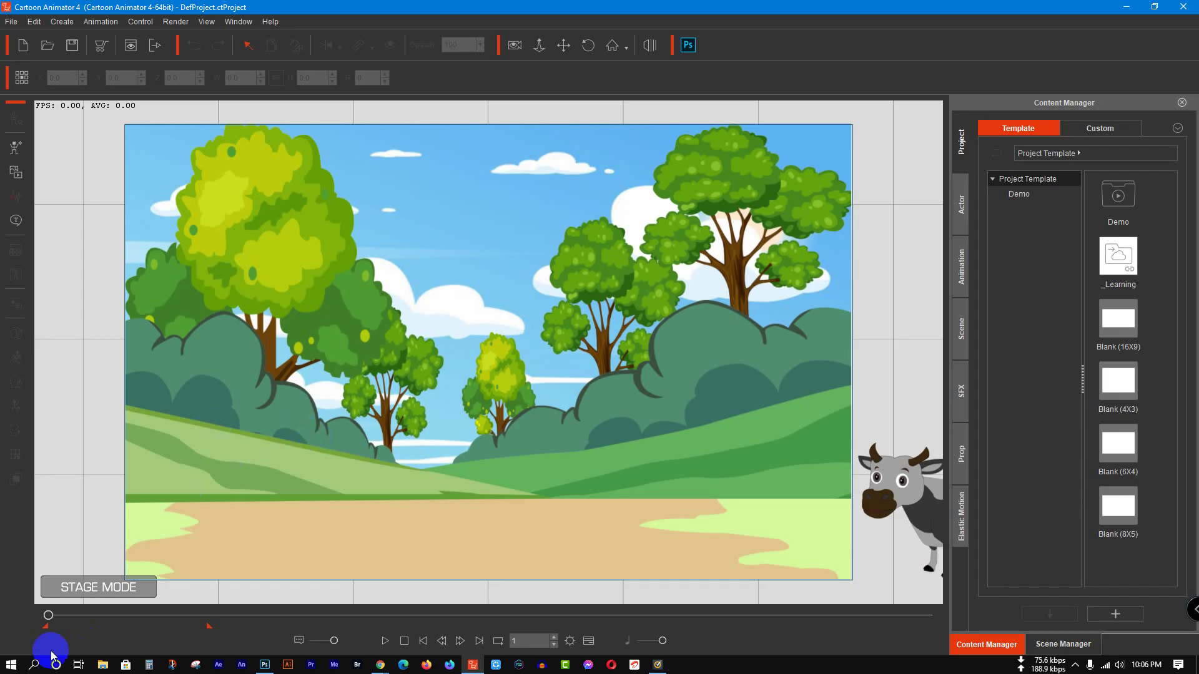
Step: Move the timeline to frame 254, select the cow on the stage and open it in Composer mode
drag(48, 616, 2, 627)
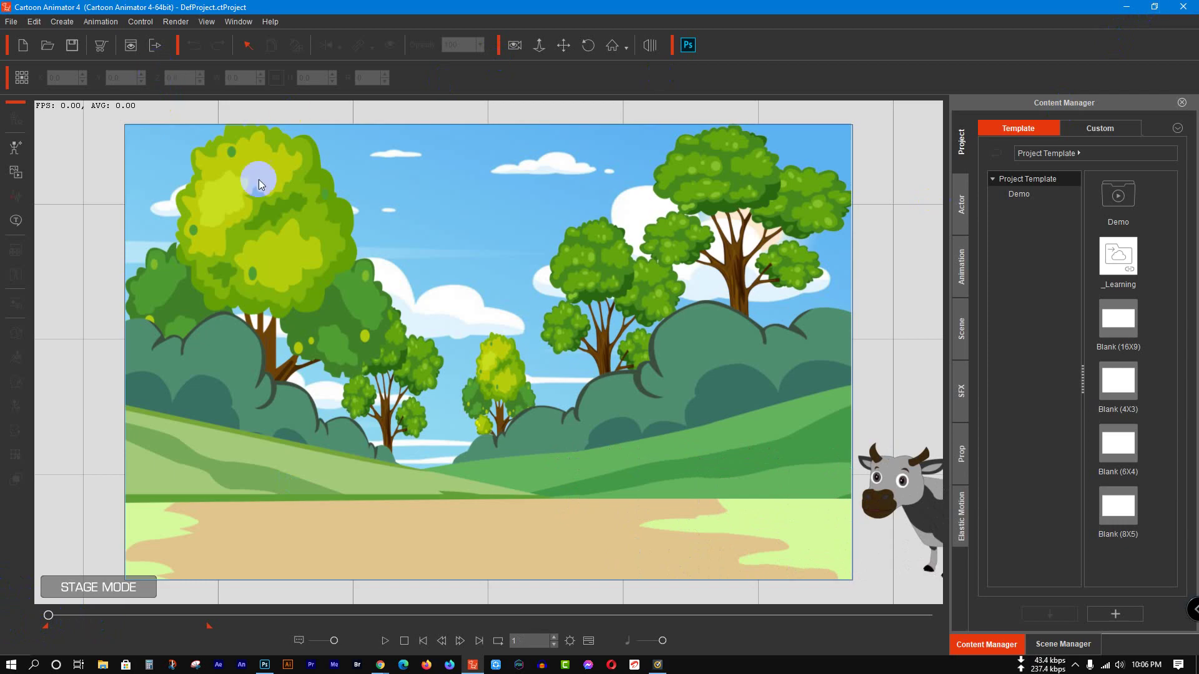
drag(50, 620, 159, 616)
click(471, 522)
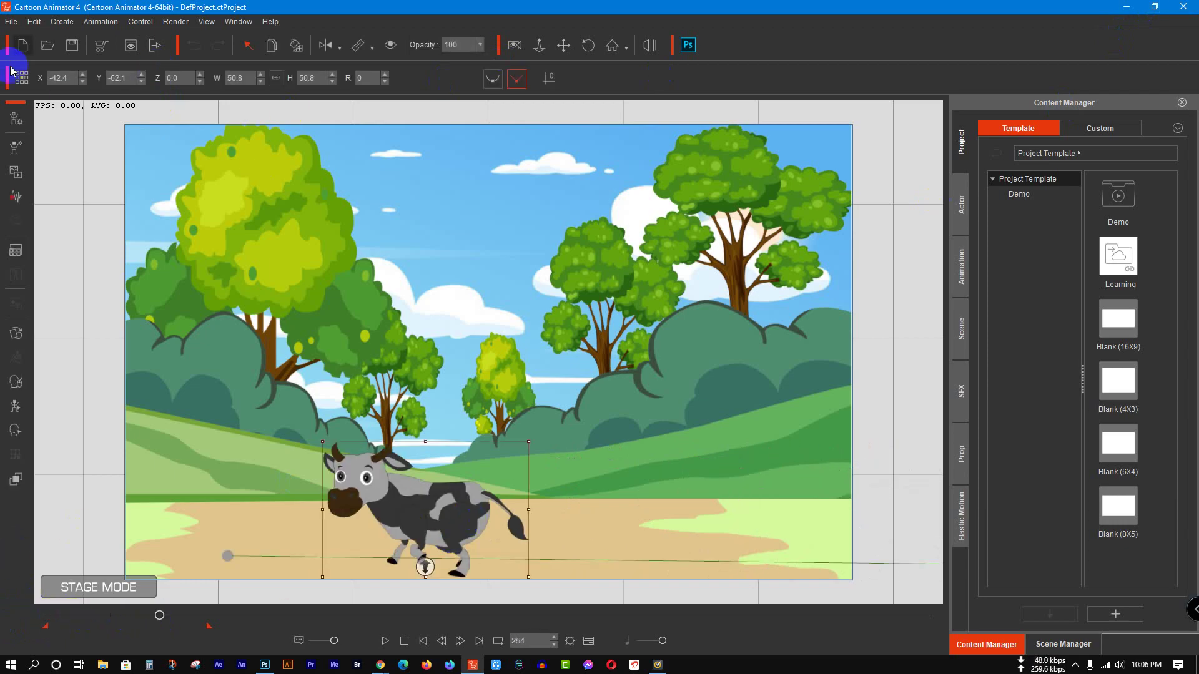
click(12, 118)
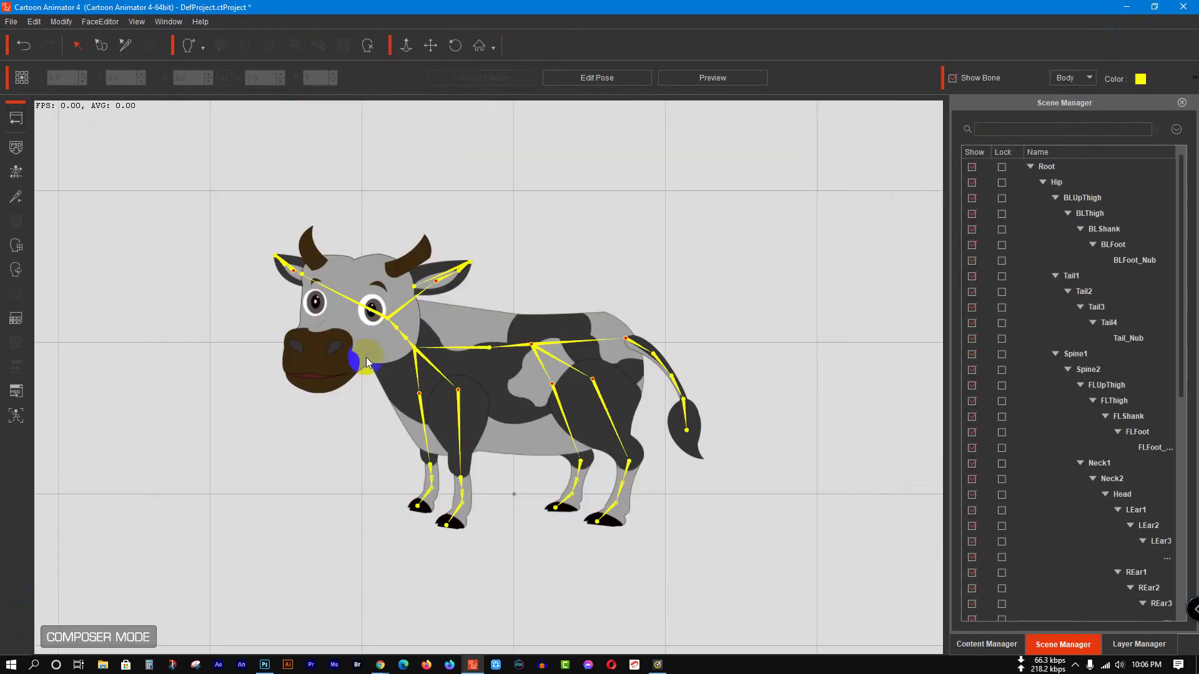
Step: Launch the cow's PSD in Photoshop with head and body in one file at image scale 1.0, declining to update the open Cow2Rig0.psd from disk
click(265, 665)
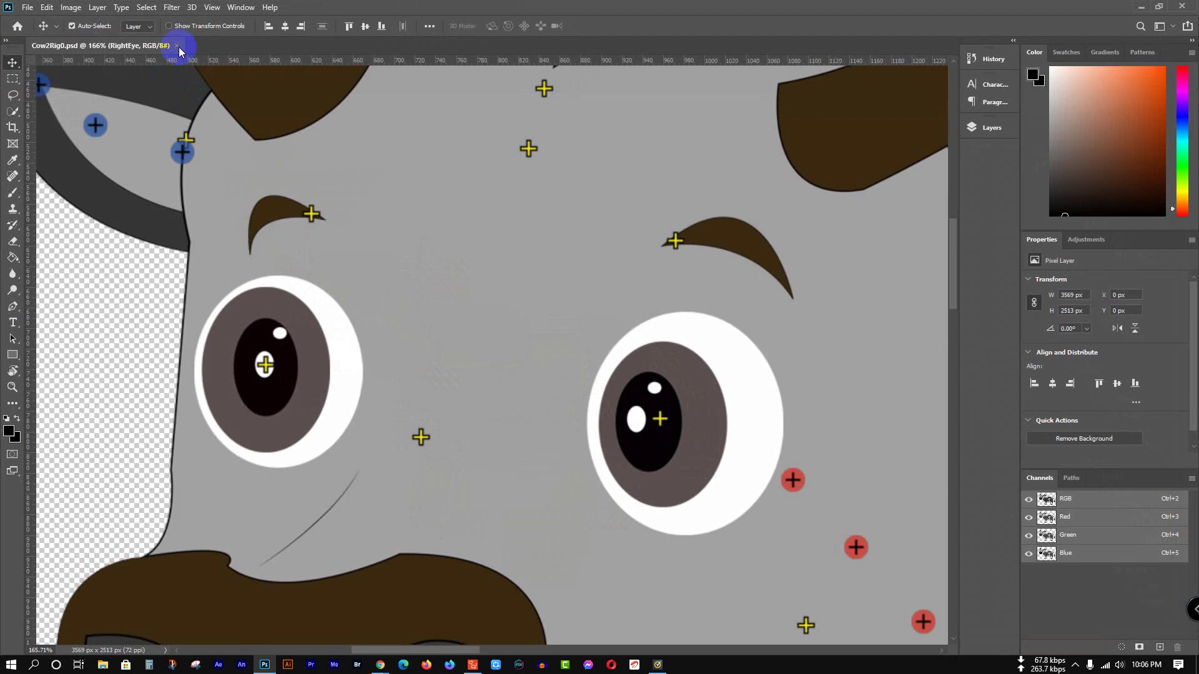
click(380, 664)
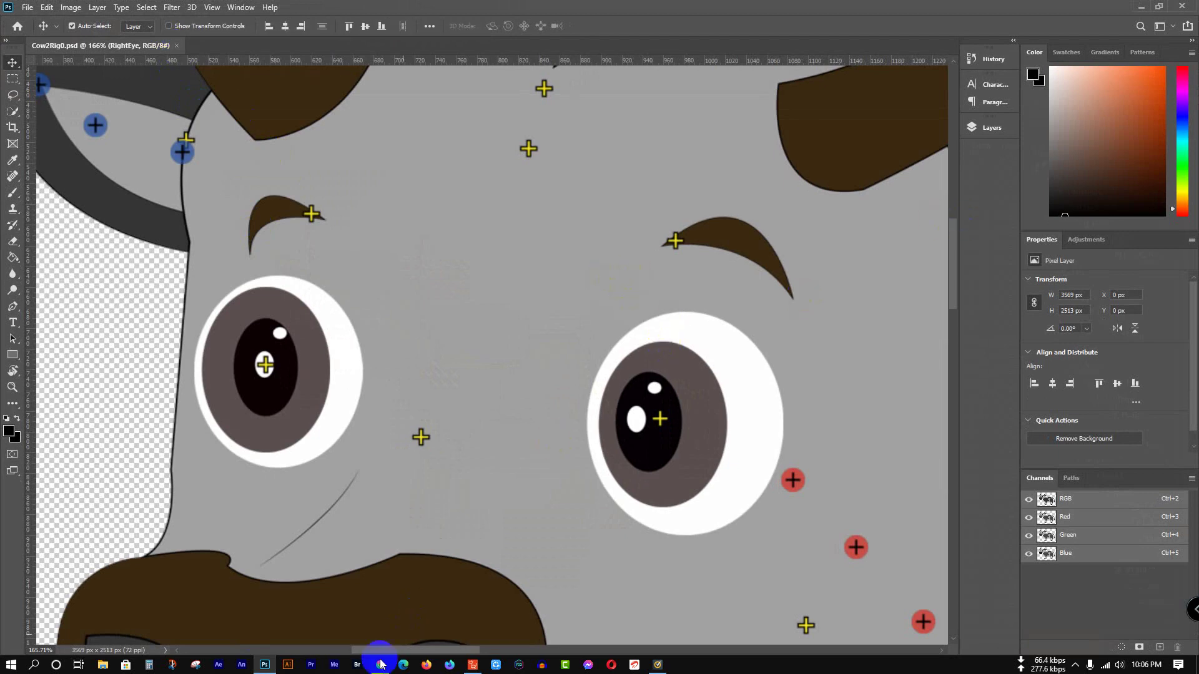
click(472, 664)
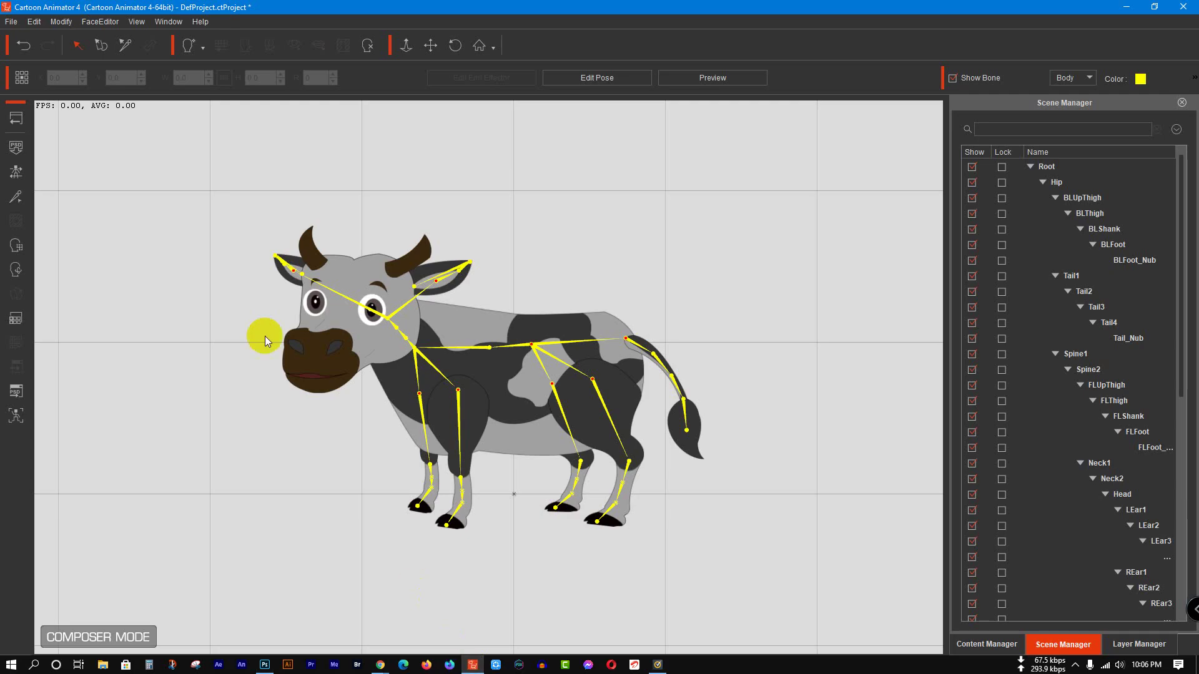
click(17, 392)
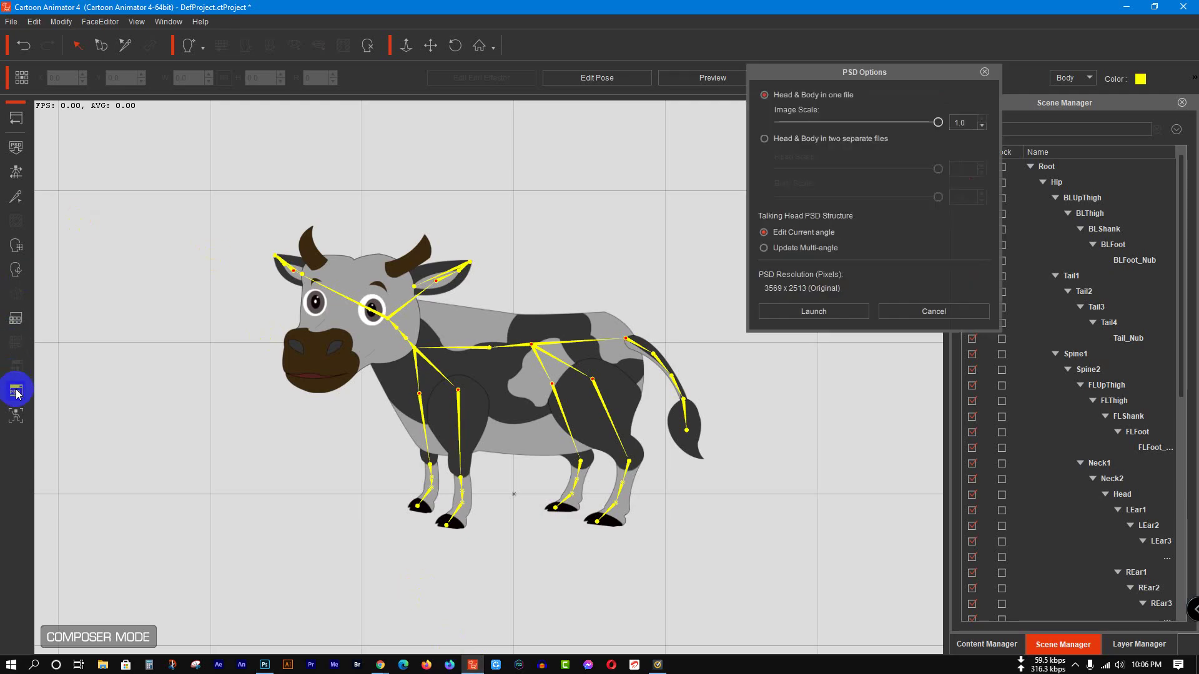
click(811, 311)
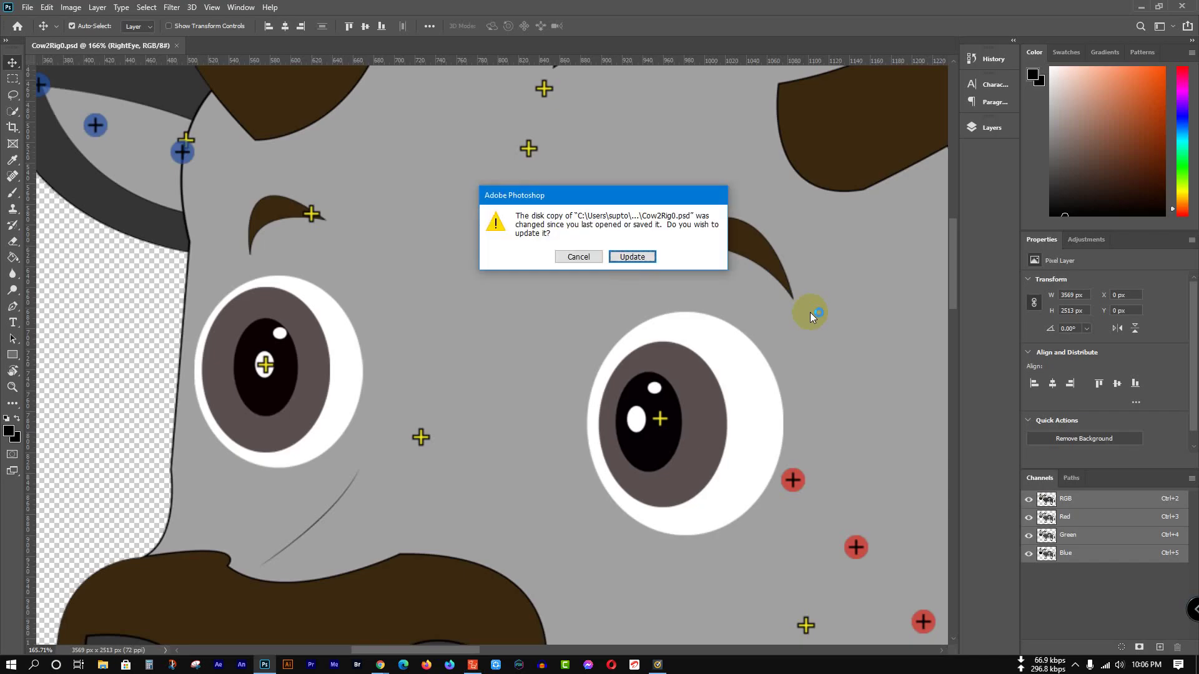
click(577, 257)
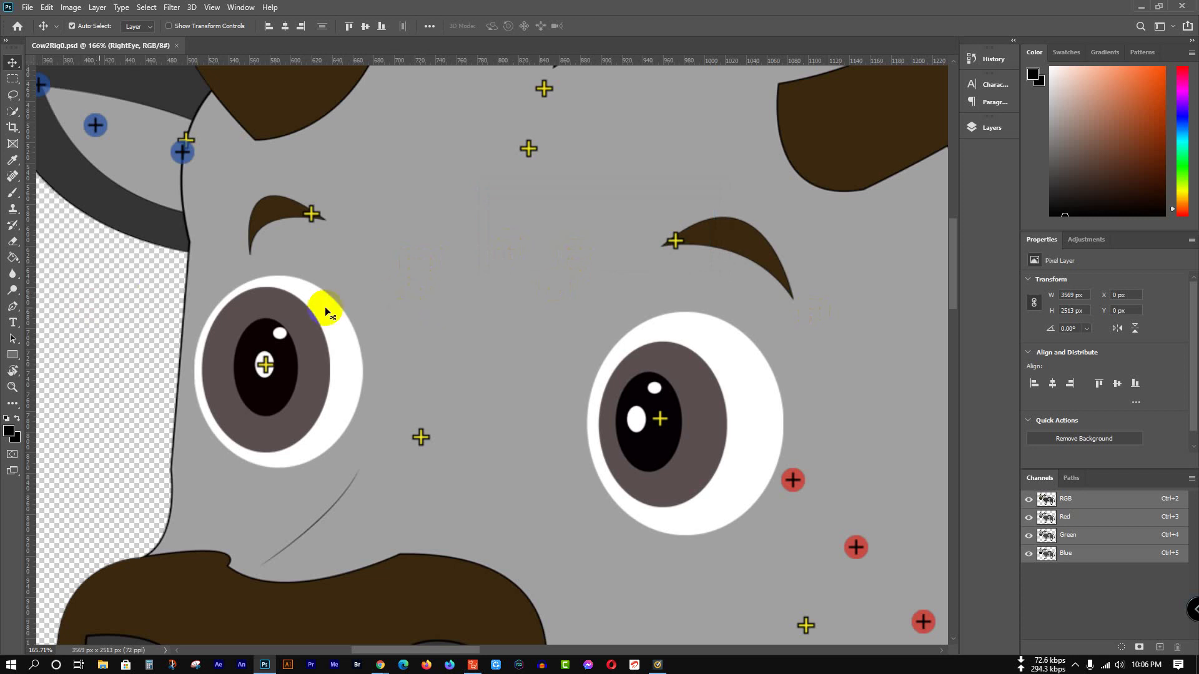
Step: Move the BRFoot_Nub bone marker from below the far hind foot onto the toe of its hoof
scroll(489, 279, down, 5)
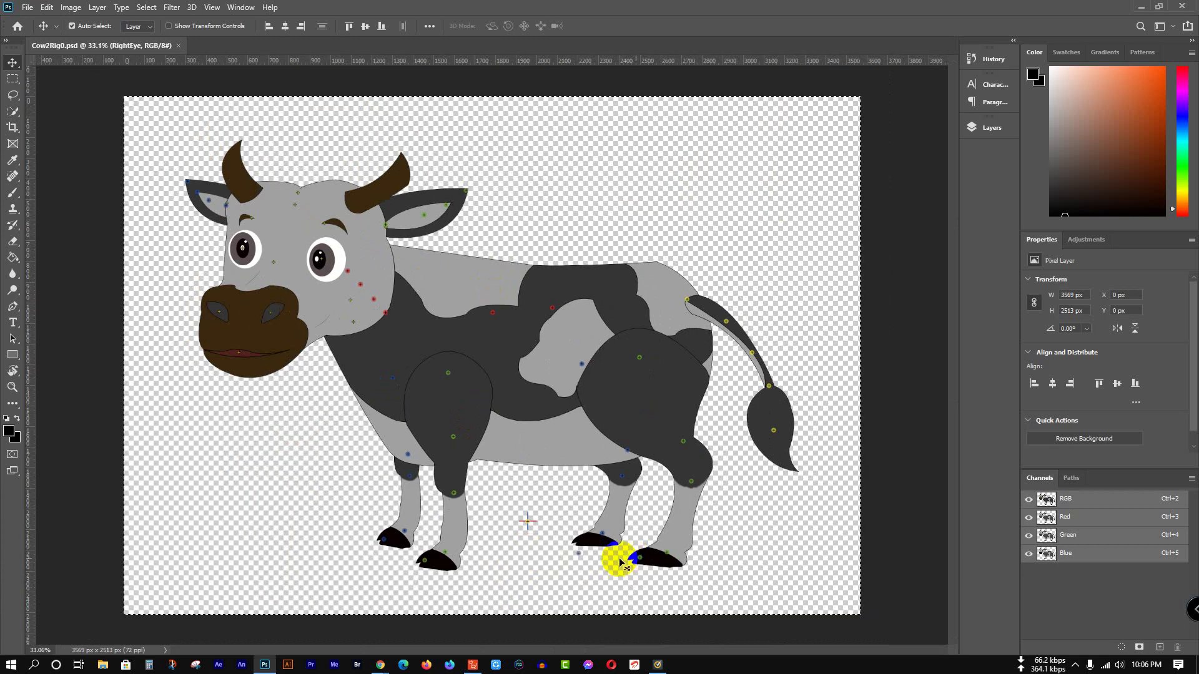
scroll(622, 559, up, 5)
scroll(622, 557, up, 3)
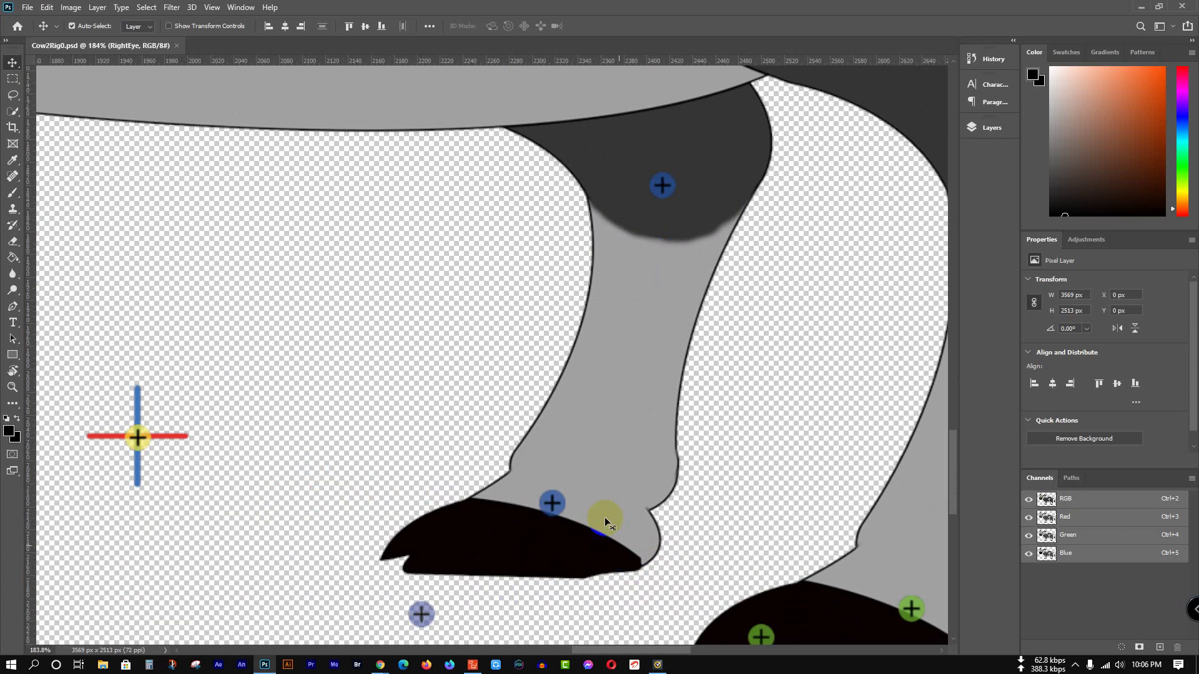
drag(556, 503, 440, 556)
click(549, 602)
click(397, 543)
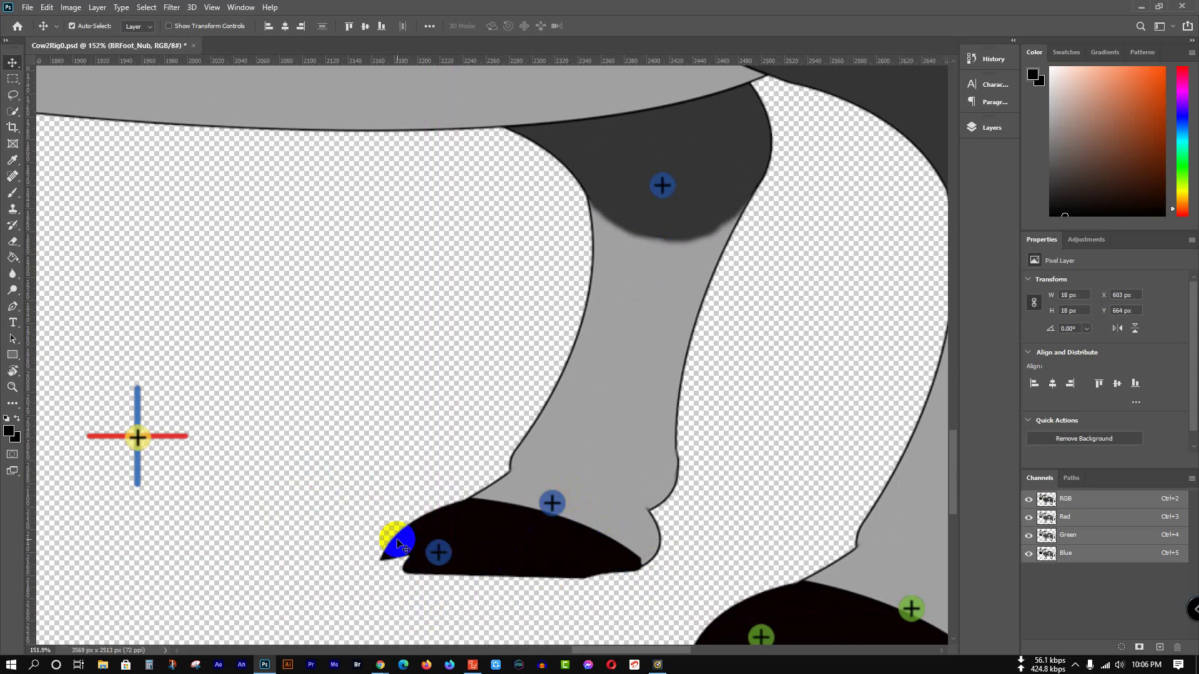
Step: Try to free-transform the artwork layer of the near front hoof
scroll(401, 546, down, 4)
scroll(400, 545, down, 2)
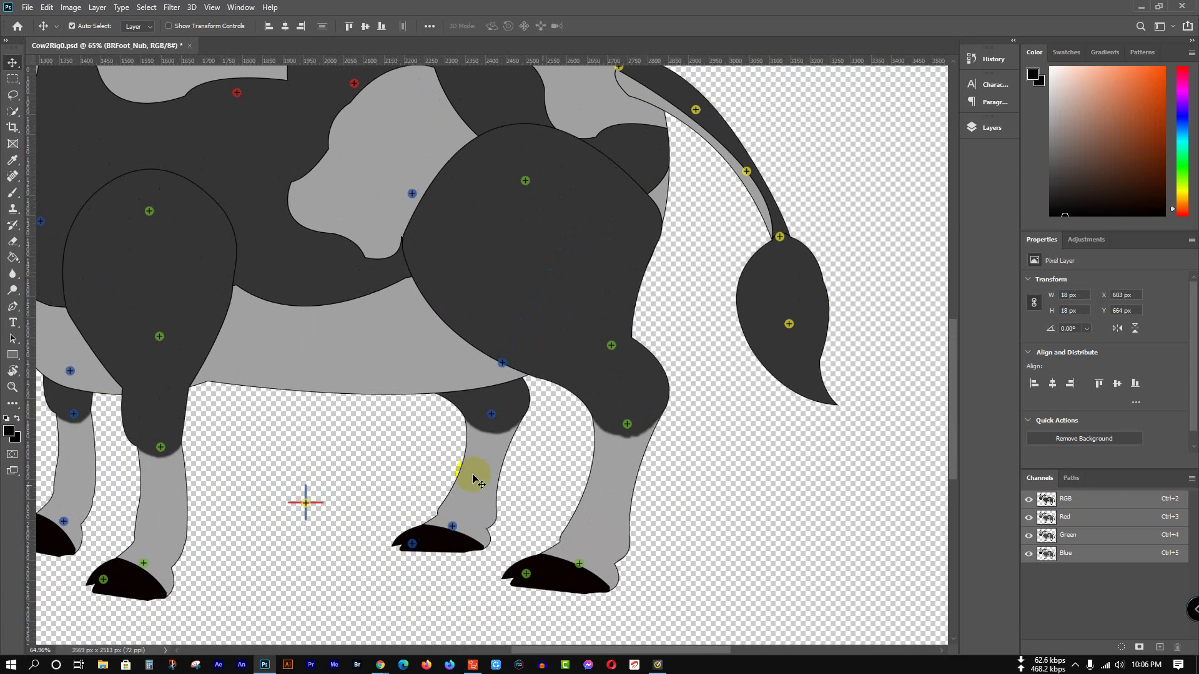
drag(474, 477, 619, 410)
scroll(232, 535, up, 4)
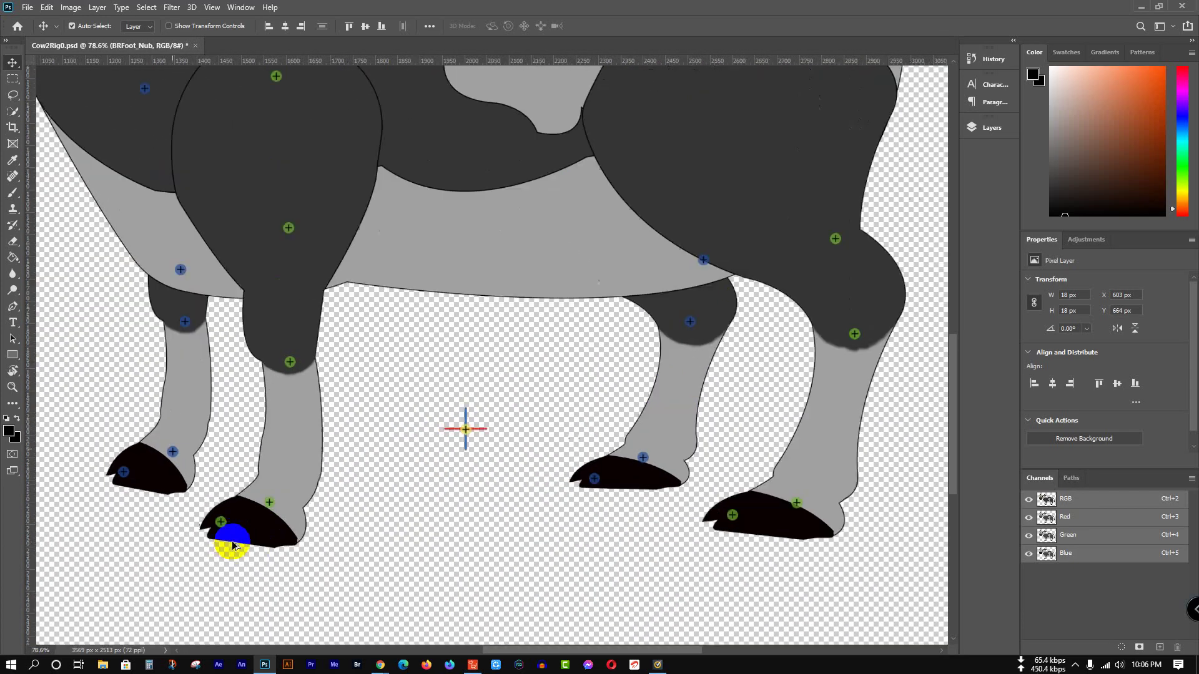
scroll(238, 530, up, 3)
drag(225, 526, 331, 519)
click(605, 249)
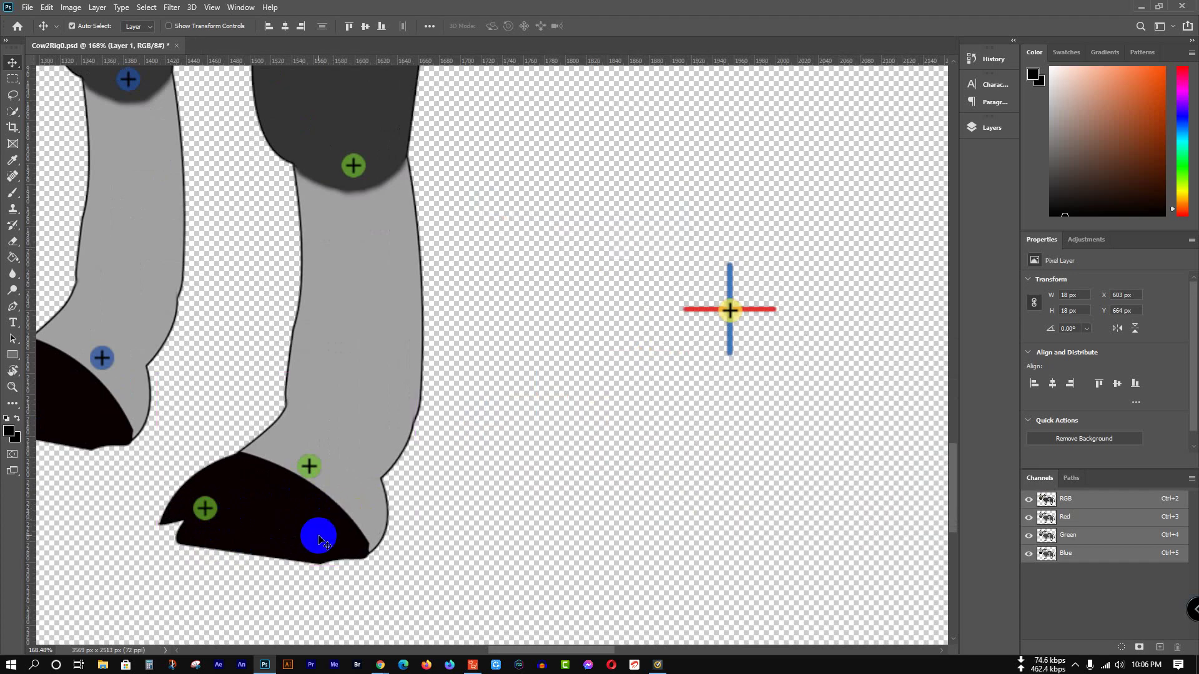
click(319, 536)
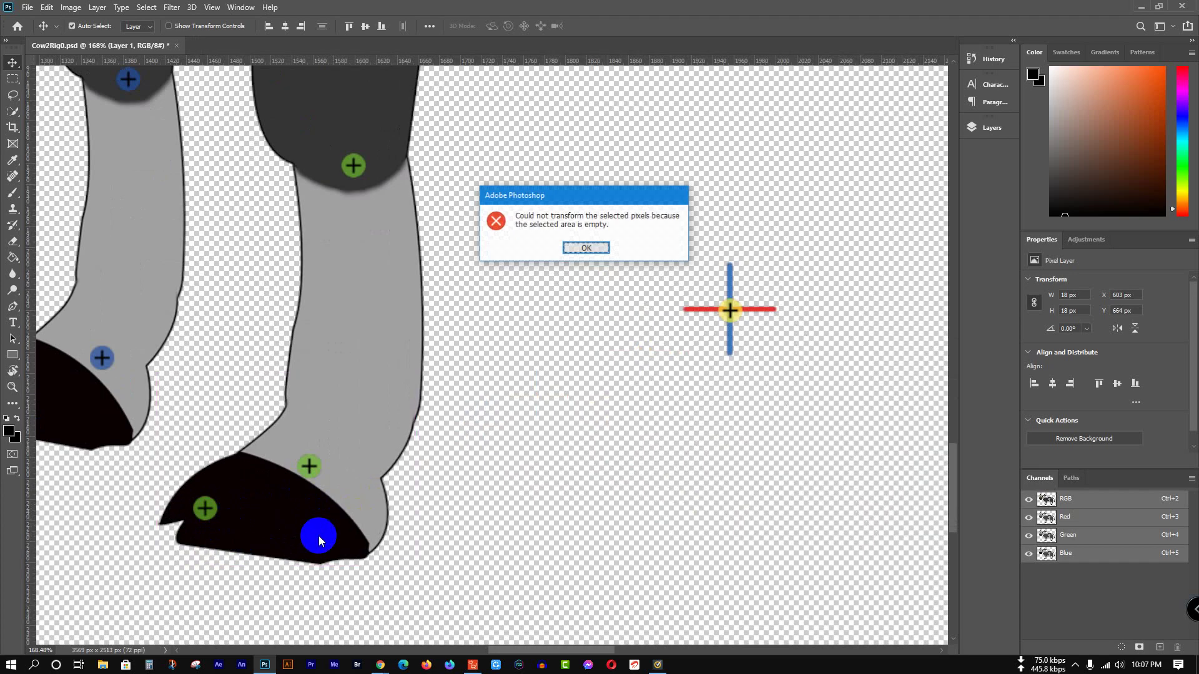
click(586, 248)
Step: Collapse the RL_Bone_Quadruped and RL_TalkingHead layer groups and select Layer 1 in the FLFoot group of RL_Image
click(972, 128)
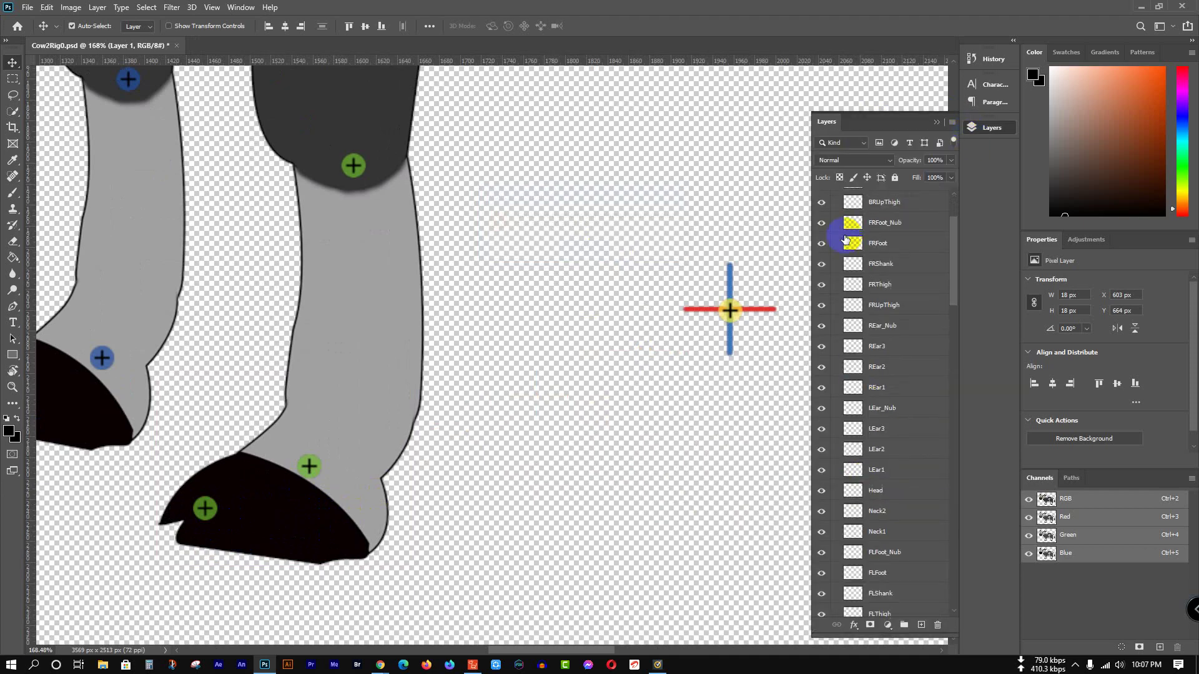
click(887, 381)
click(843, 201)
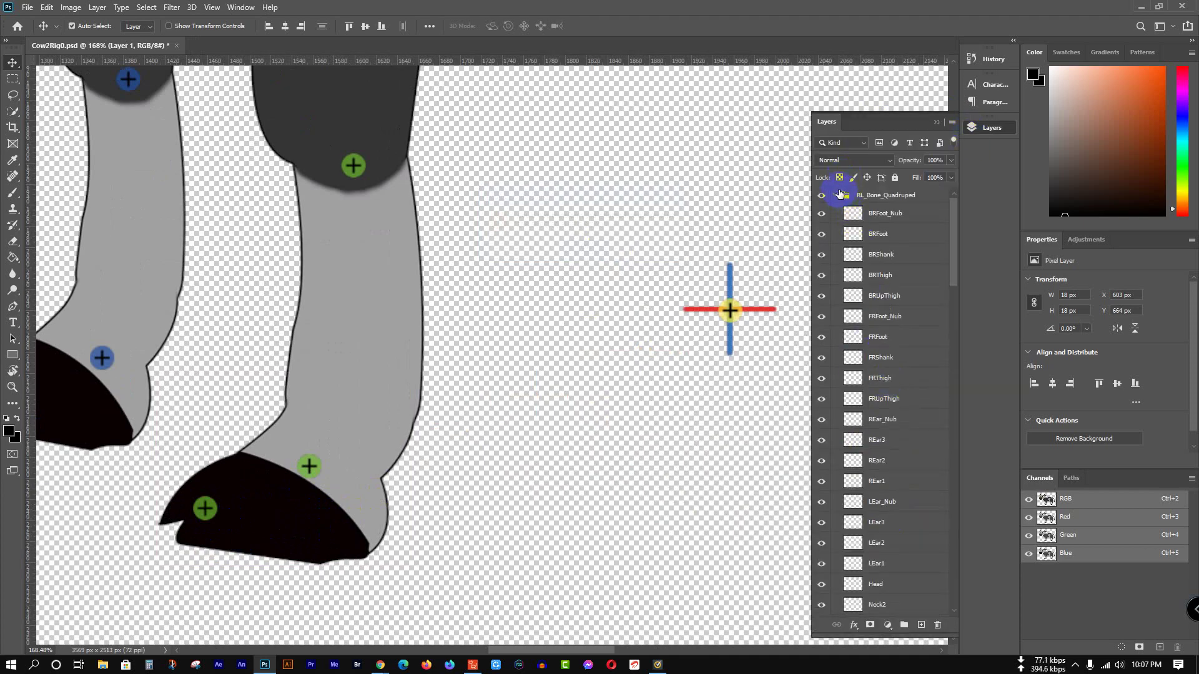
click(837, 195)
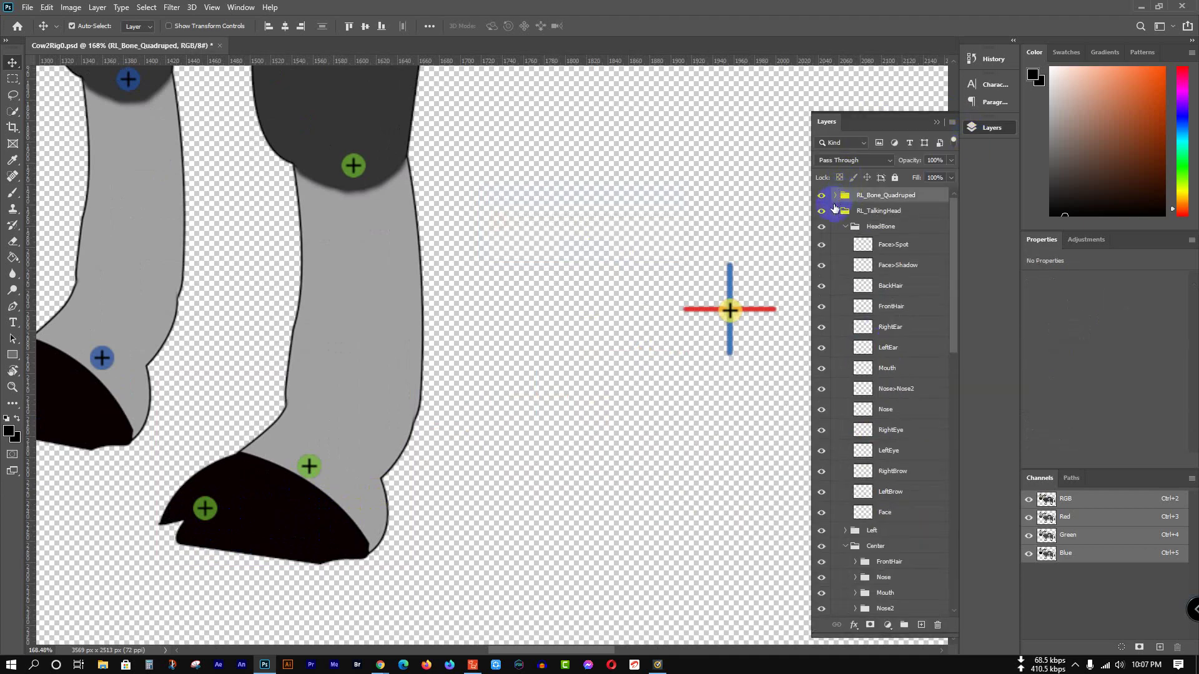
click(847, 226)
click(835, 210)
click(875, 275)
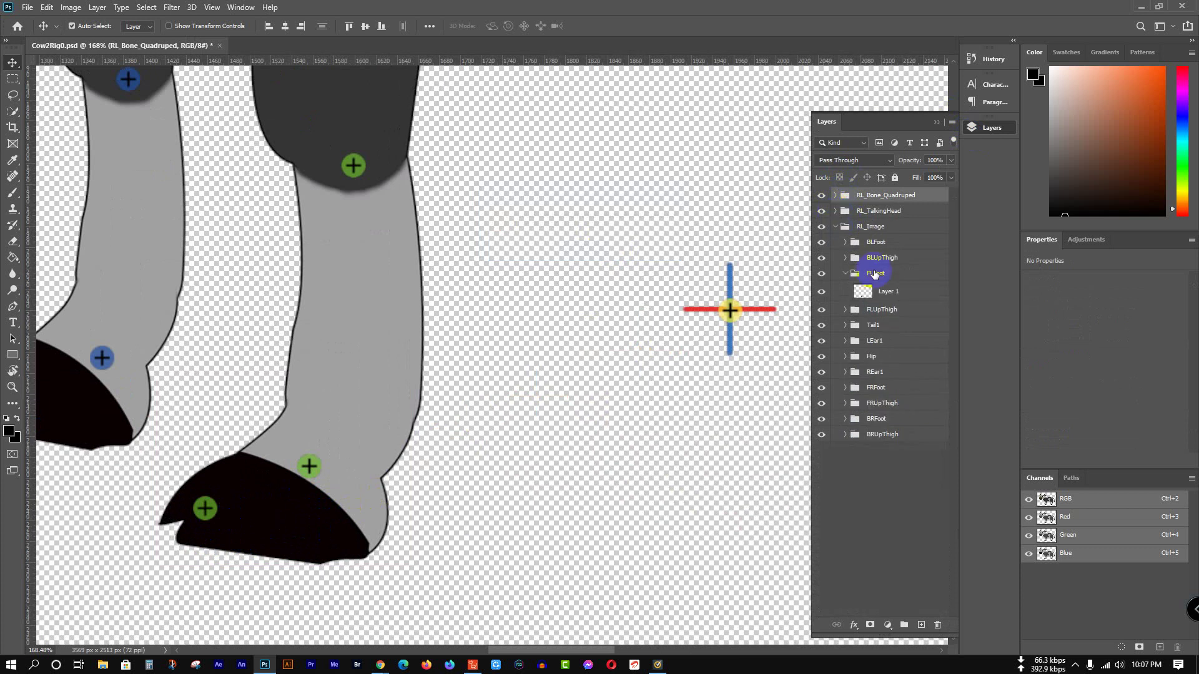
click(865, 288)
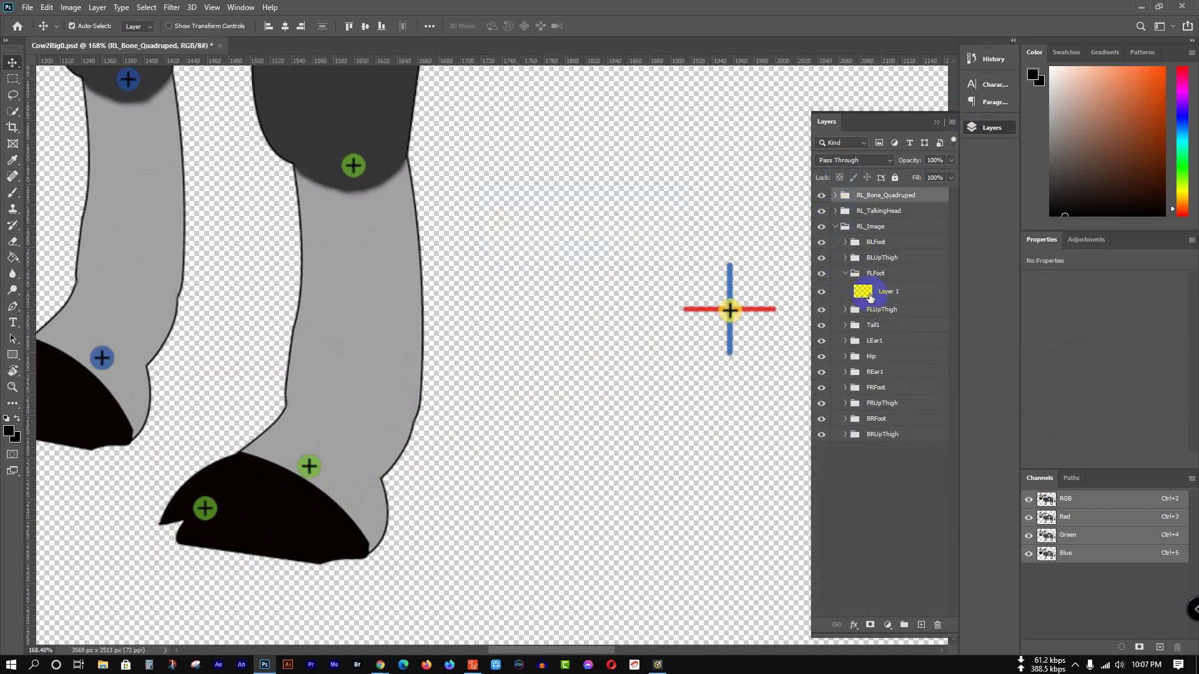
Step: Toggle the visibility of FLFoot's Layer 1 off and on, and try to free-transform that layer
click(822, 295)
click(822, 295)
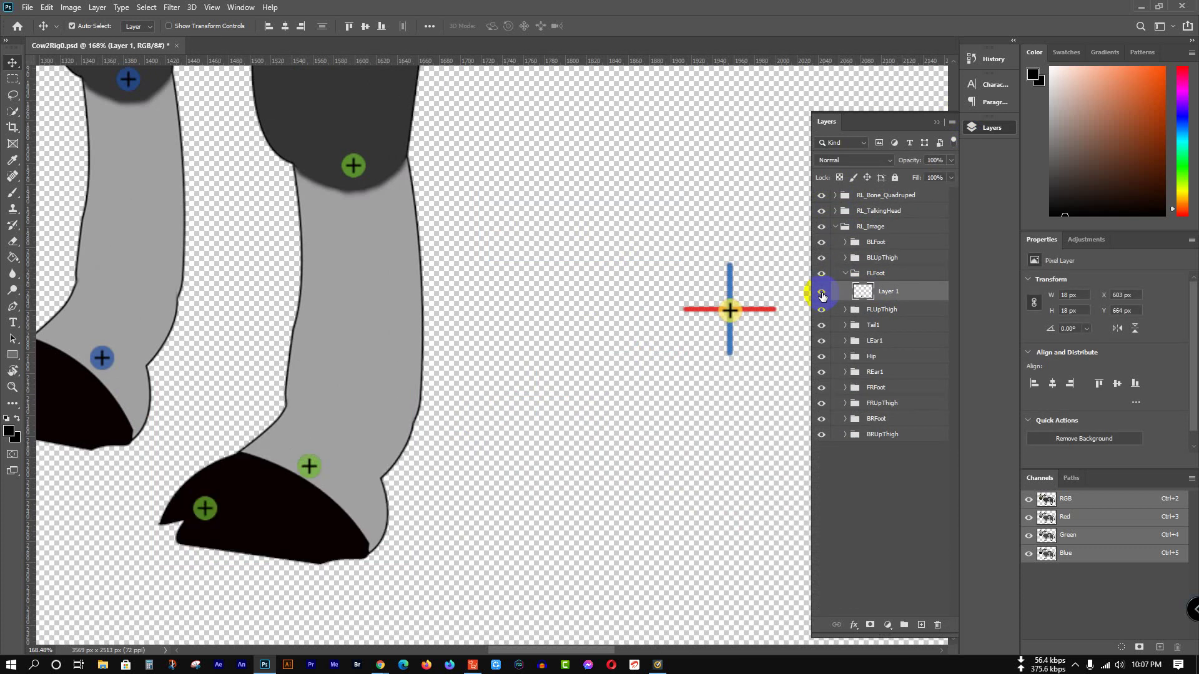
key(ctrl+t)
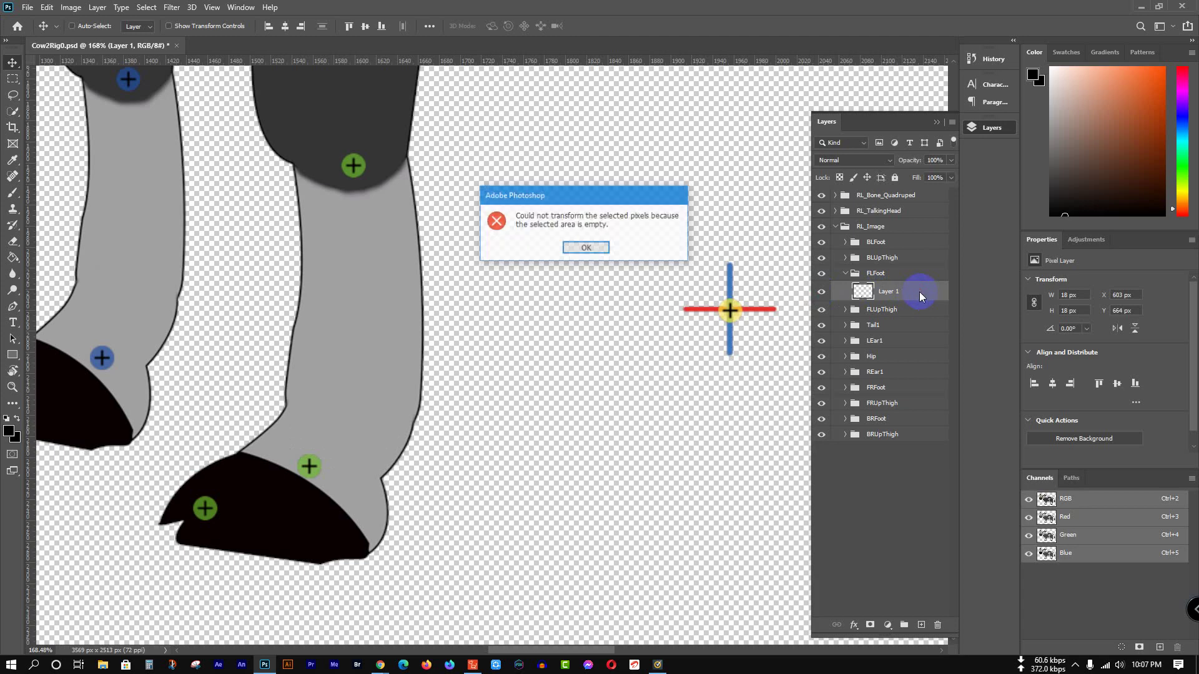
click(577, 251)
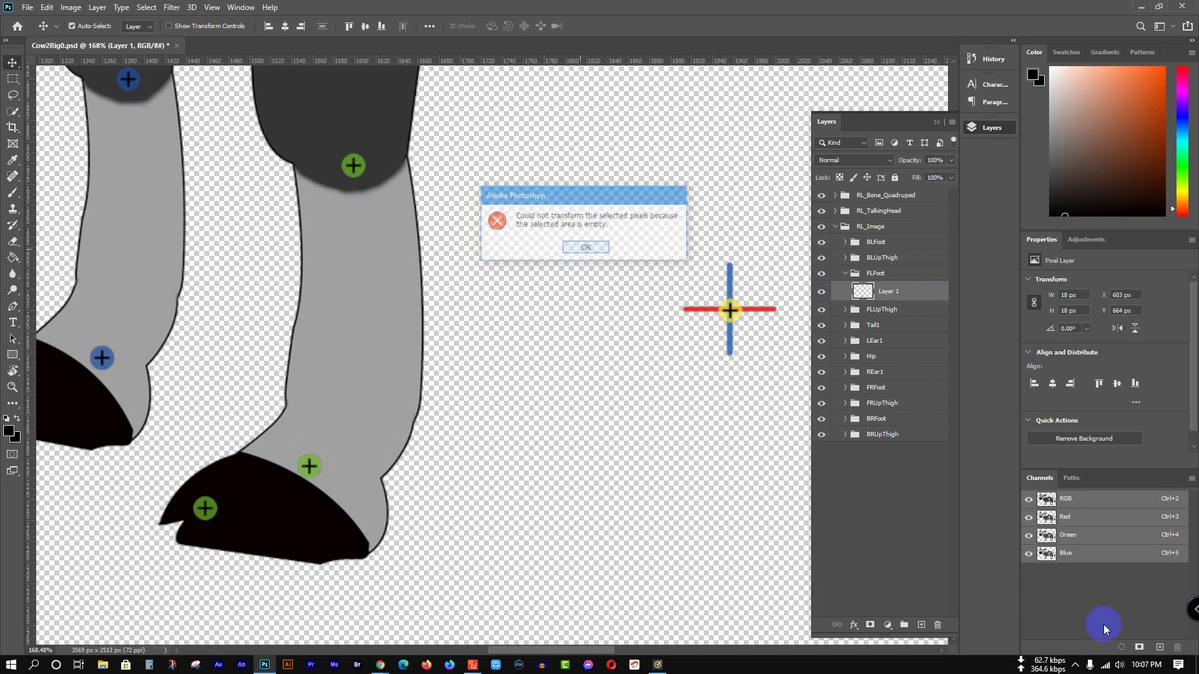
click(1075, 664)
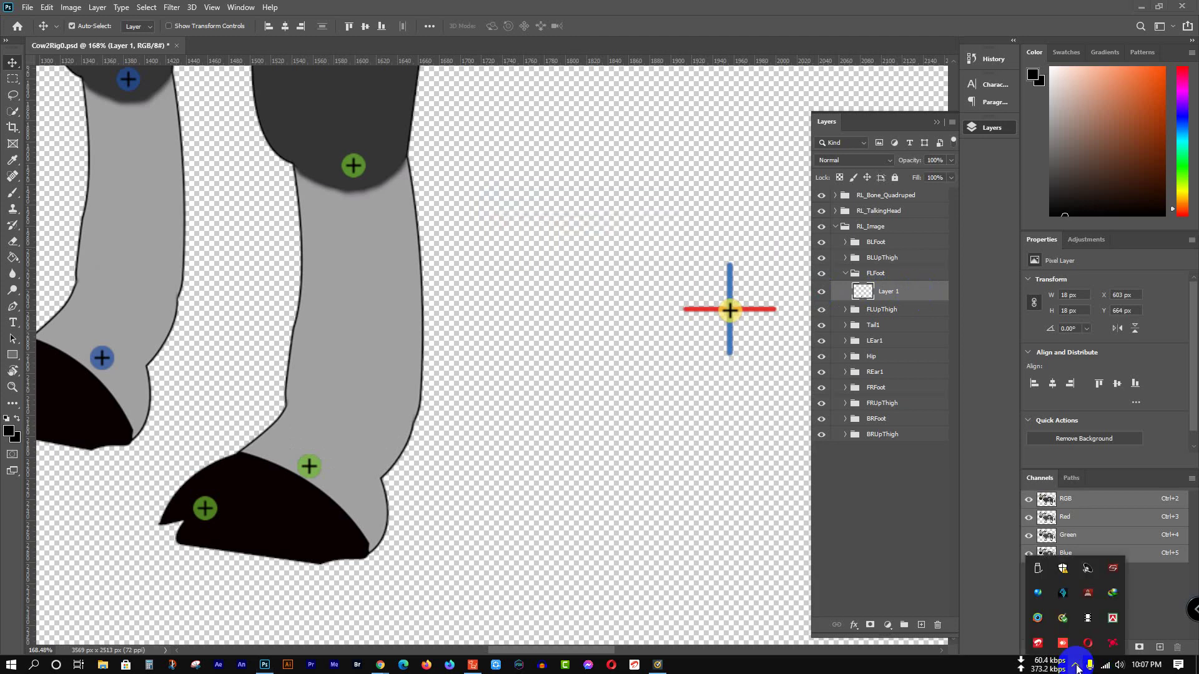
click(1114, 615)
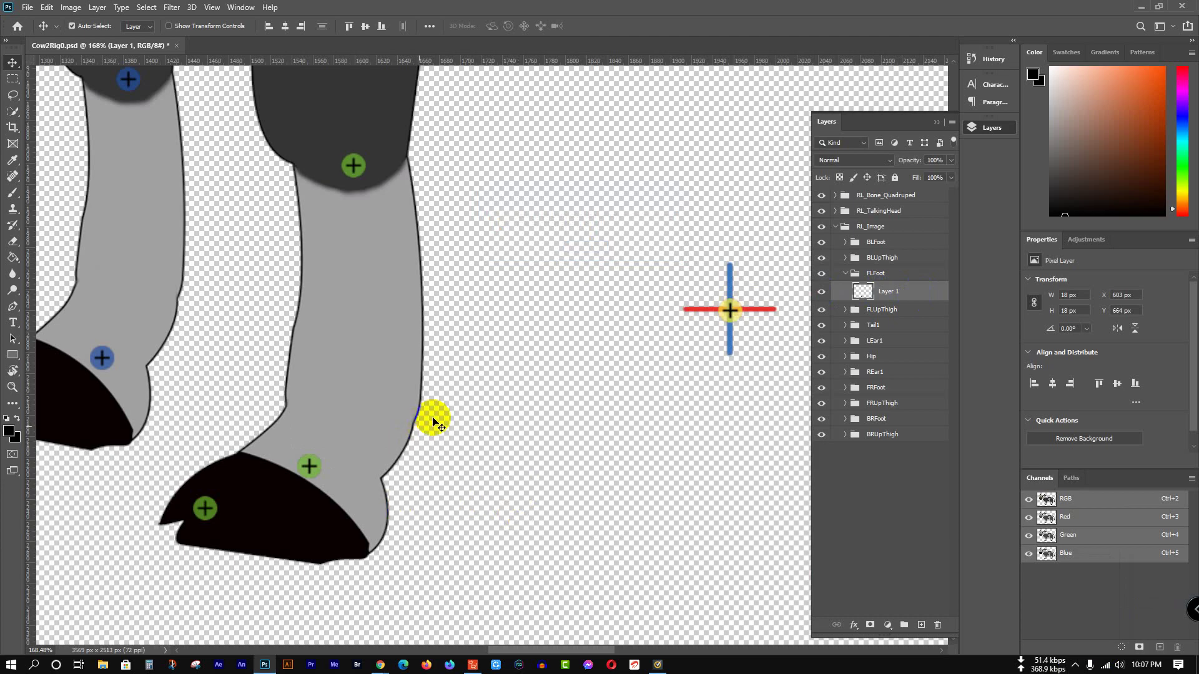
click(1030, 387)
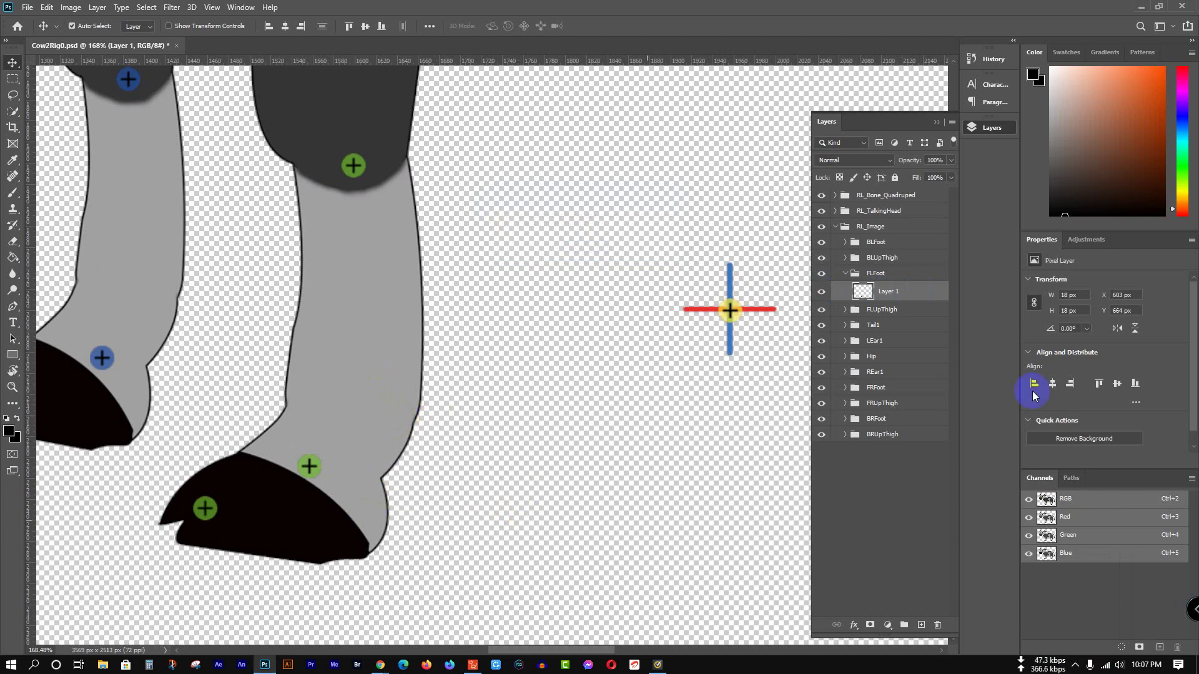
Step: Move Layer 1 out of the FLFoot group into the FLUpThigh group, directly above Layer 2
click(367, 321)
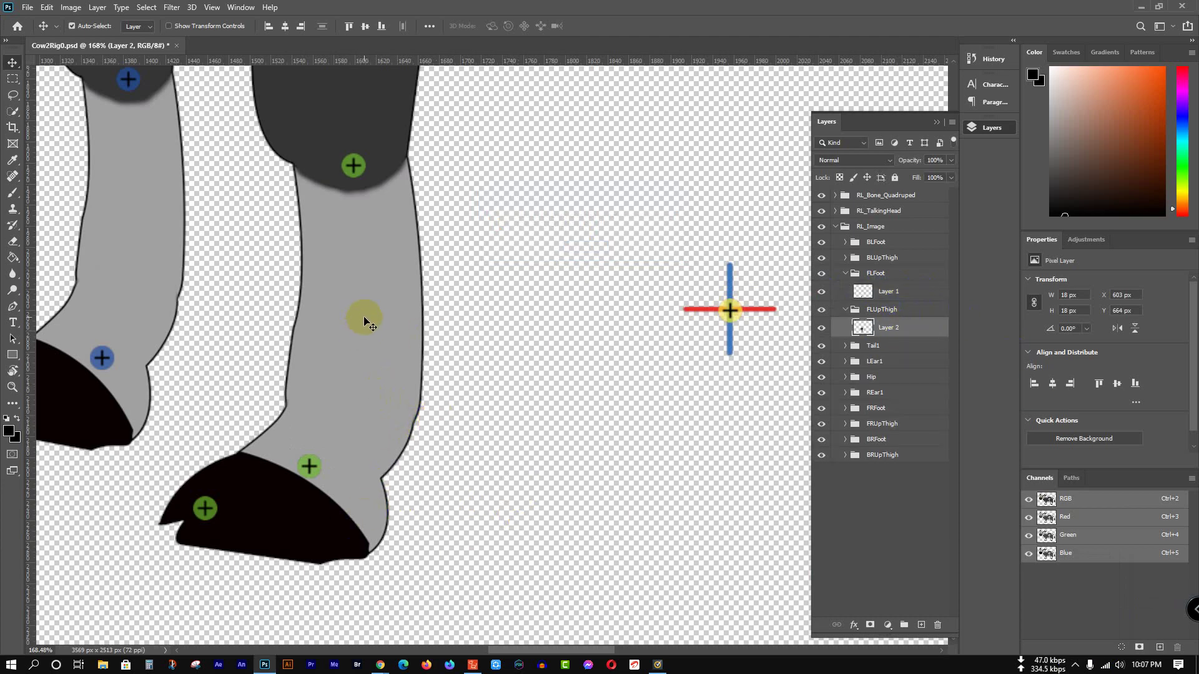
click(909, 296)
drag(909, 294, 910, 340)
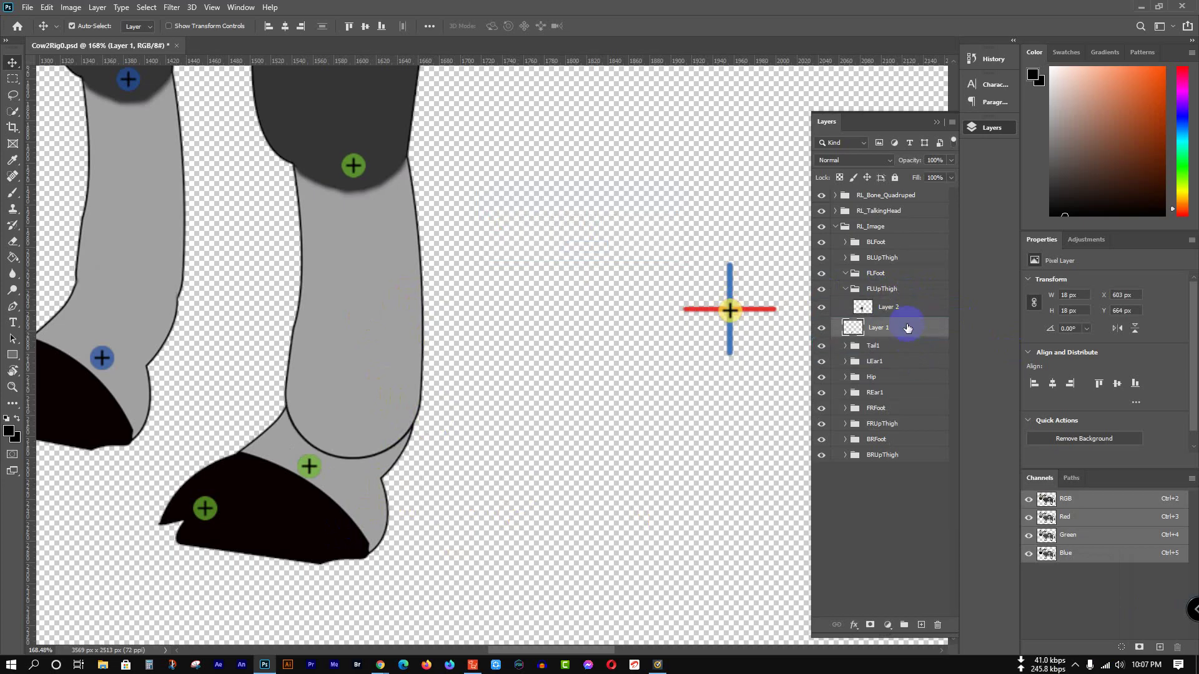
drag(910, 331, 910, 306)
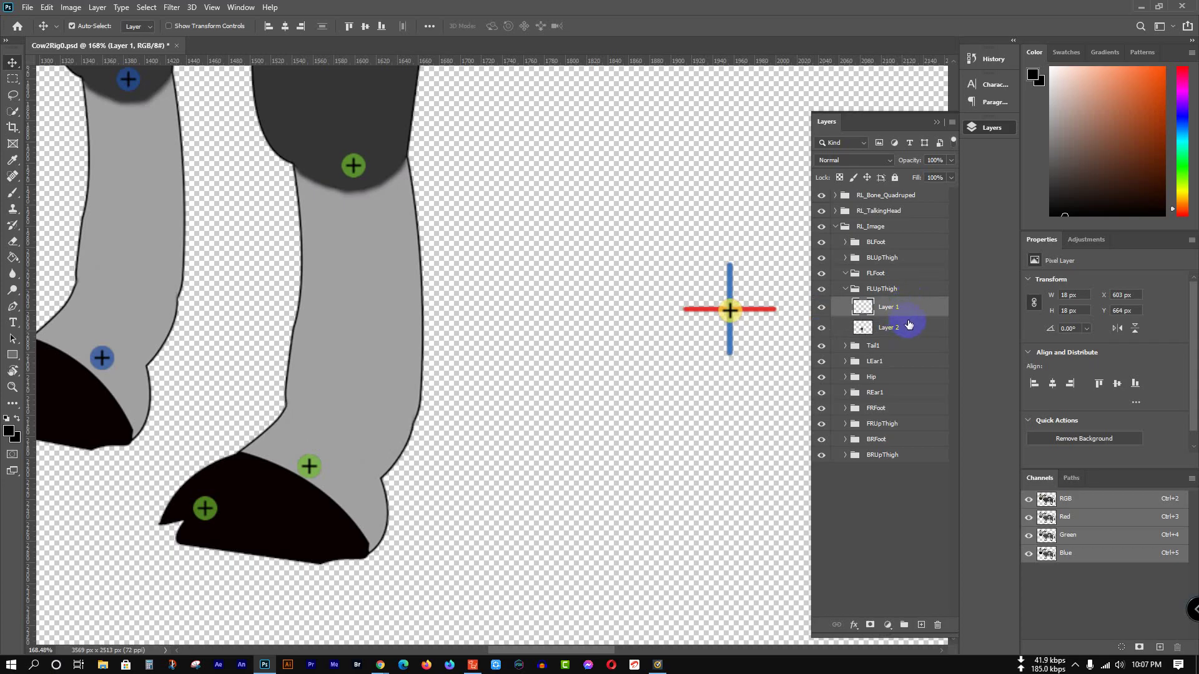
Step: Merge Layer 1 and Layer 2 inside the FLUpThigh group into one layer and collapse the group
shift+click(907, 328)
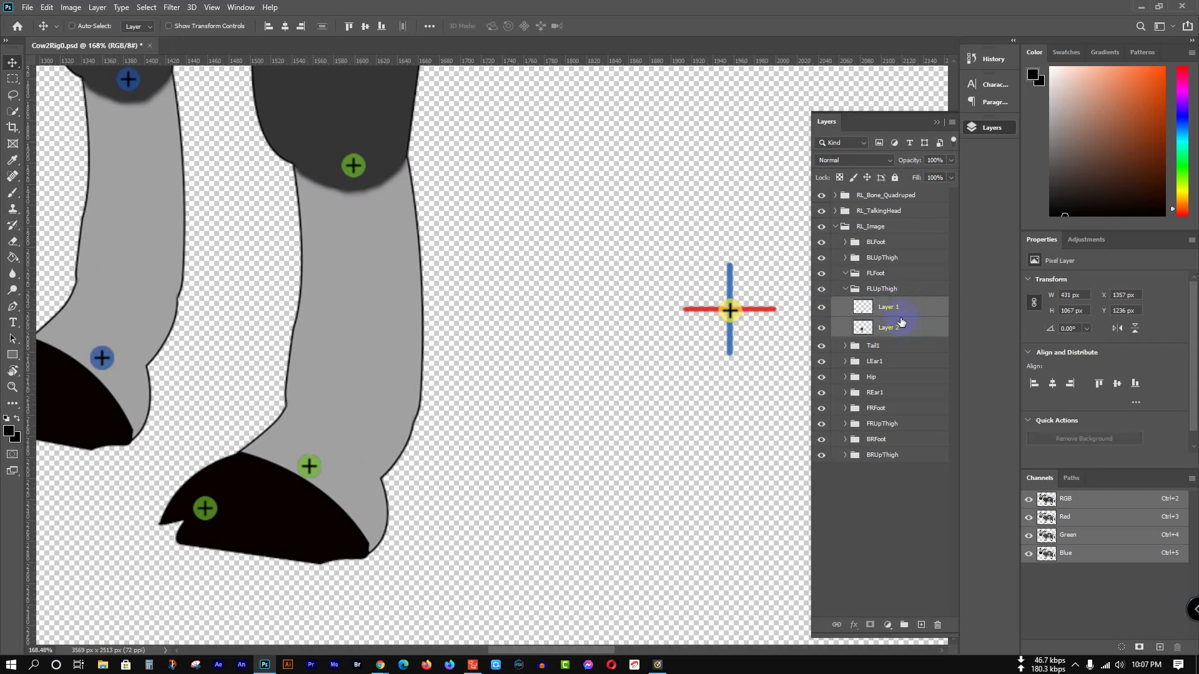
key(ctrl+e)
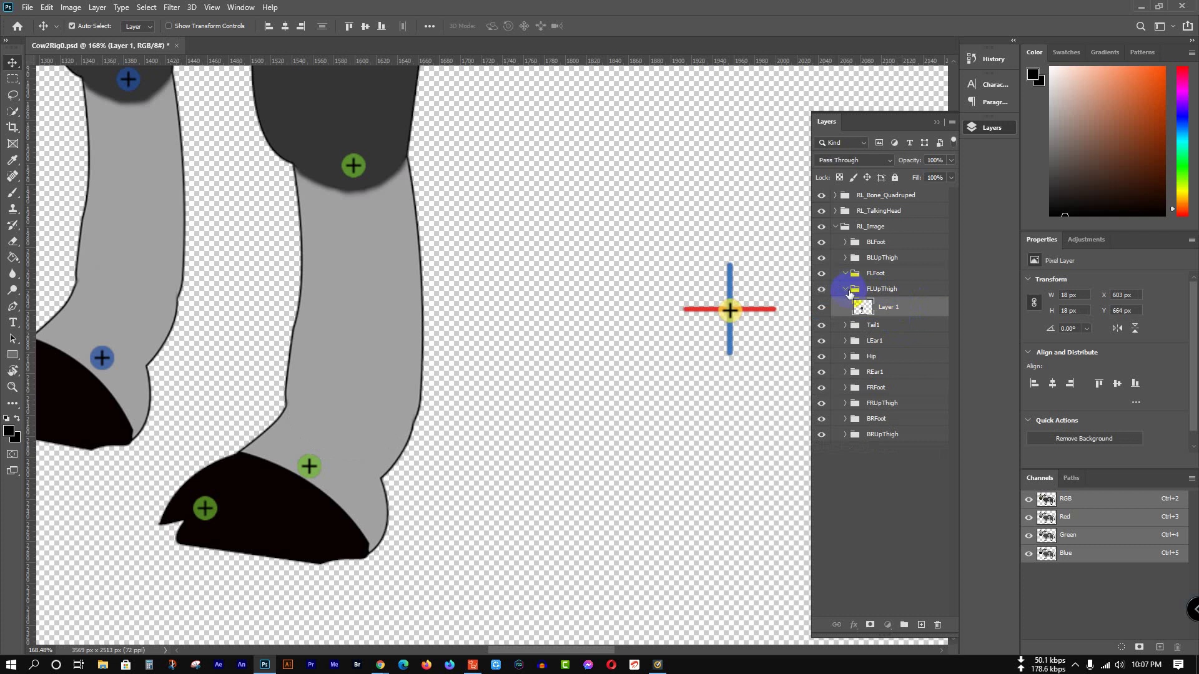
click(849, 294)
click(845, 289)
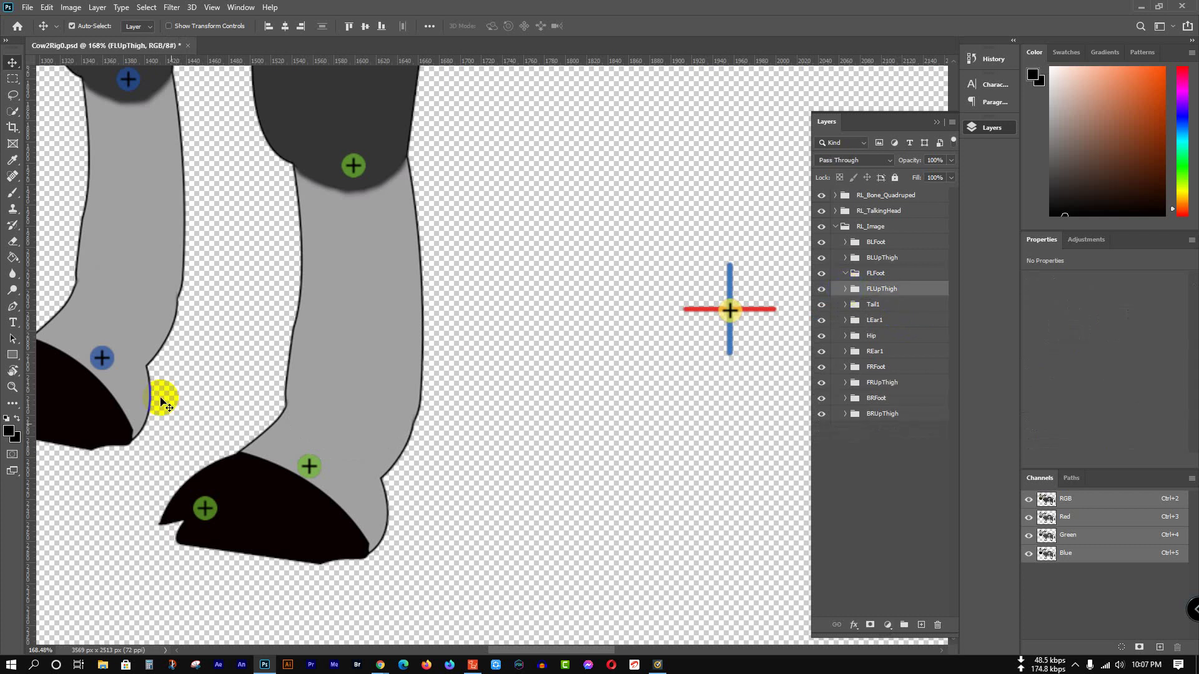
Step: Examine how the far front leg's artwork is split between FRFoot and FRUpThigh by hiding and showing Layer 3
drag(168, 388, 314, 422)
click(289, 363)
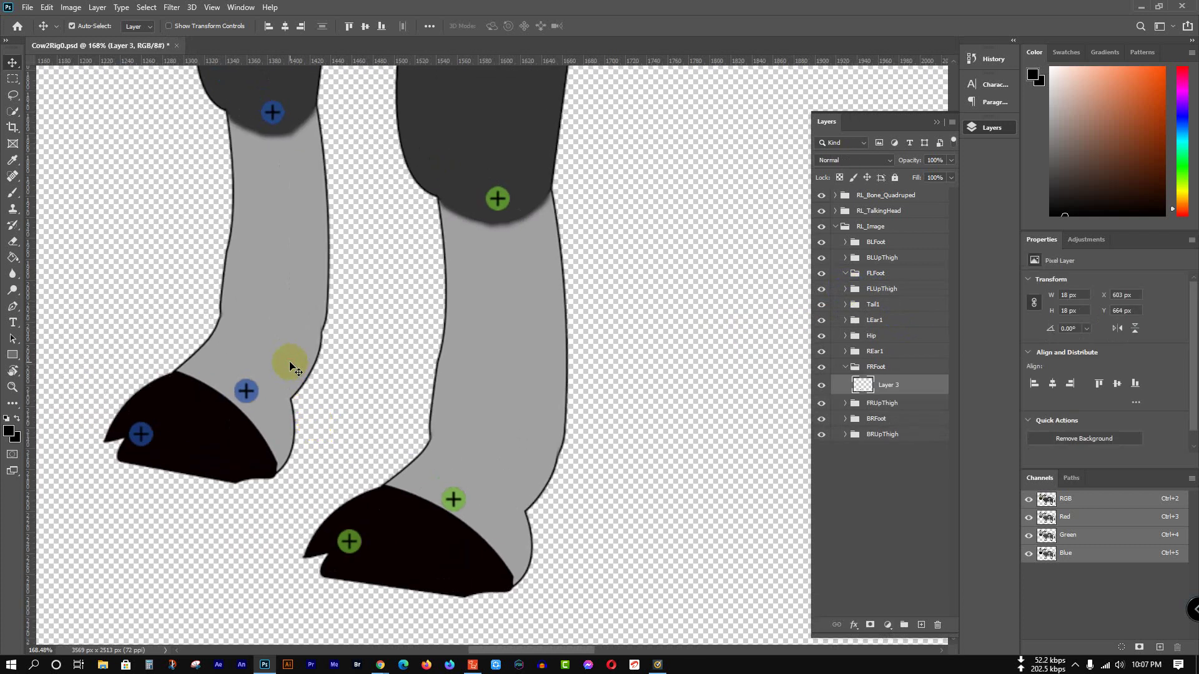
mouse_move(290, 364)
mouse_down()
mouse_move(246, 434)
mouse_move(213, 454)
mouse_move(289, 292)
mouse_up()
key(ctrl+j)
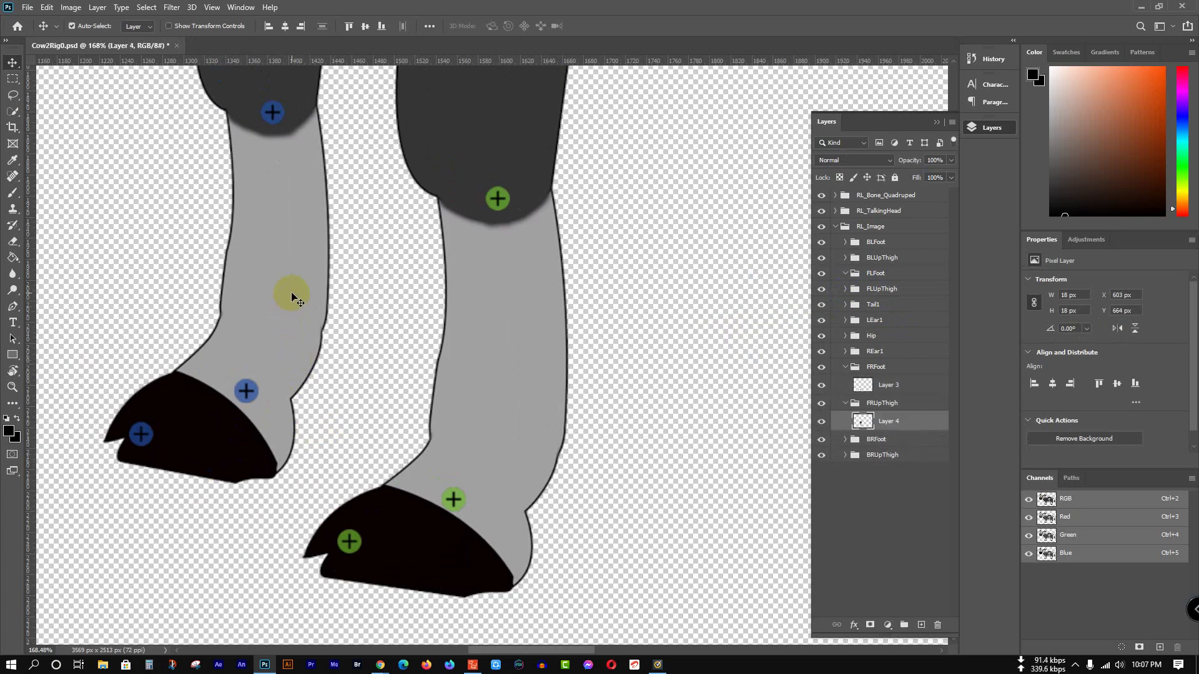
click(821, 386)
click(821, 386)
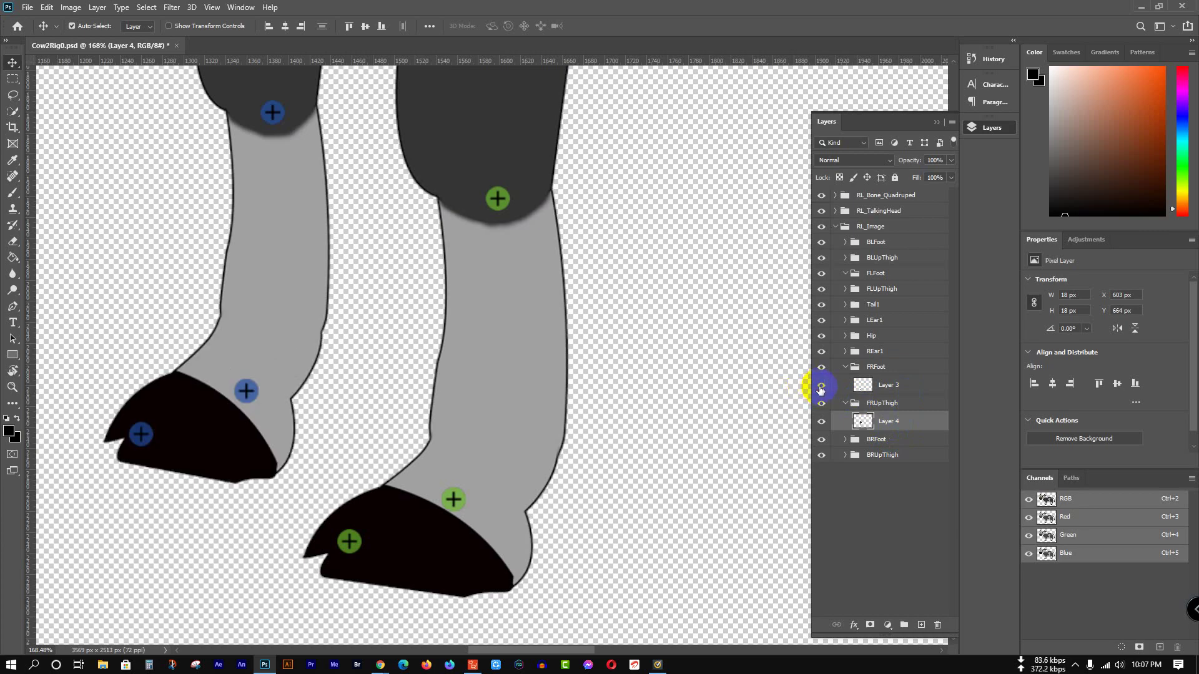
click(820, 387)
click(821, 388)
click(821, 388)
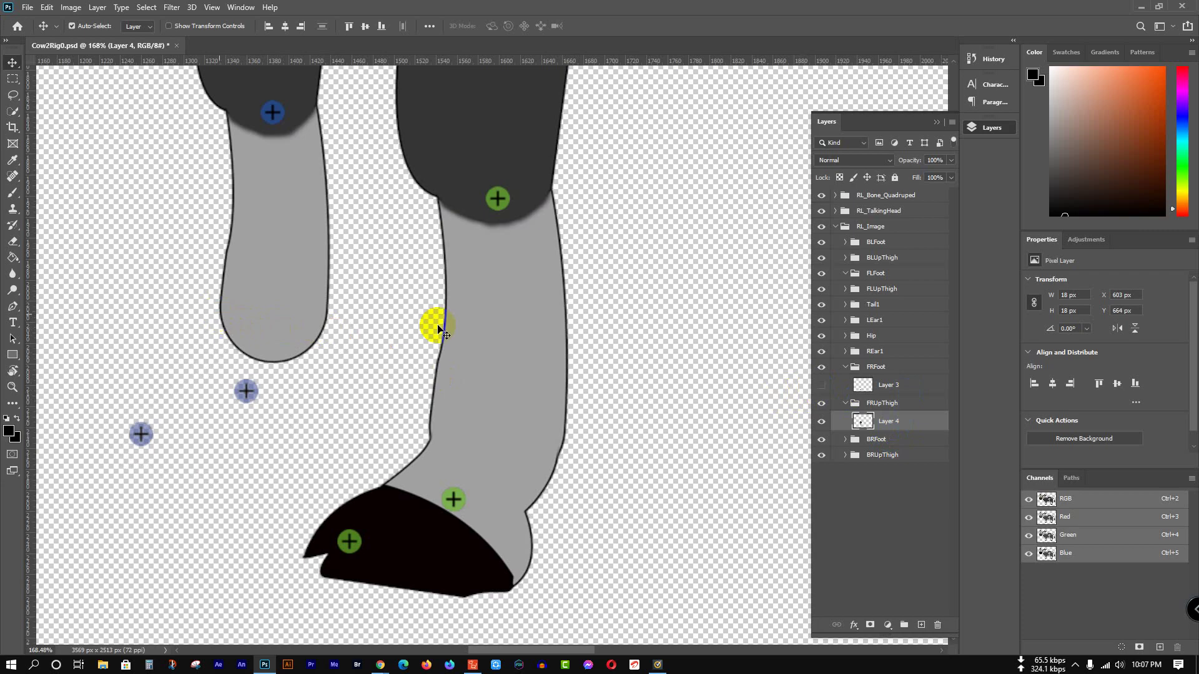
click(821, 388)
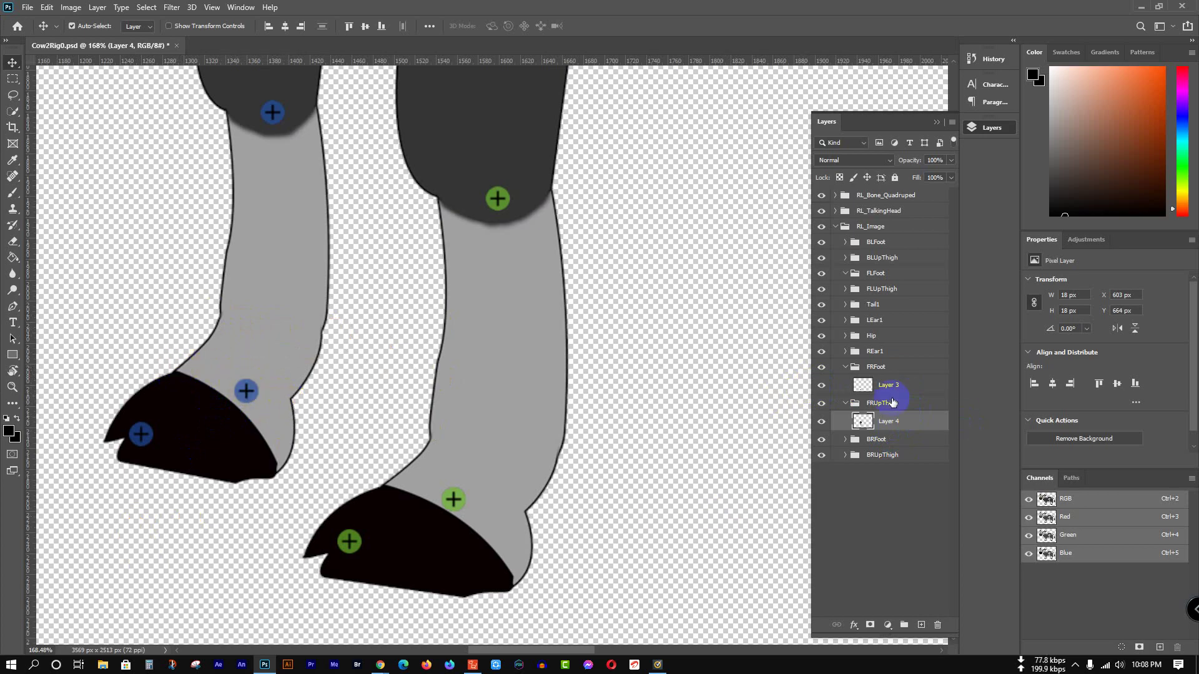
Step: Move FRFoot's Layer 3 into the FRUpThigh group above Layer 4, merge the two layers, and collapse FRUpThigh
click(905, 384)
drag(906, 384, 907, 418)
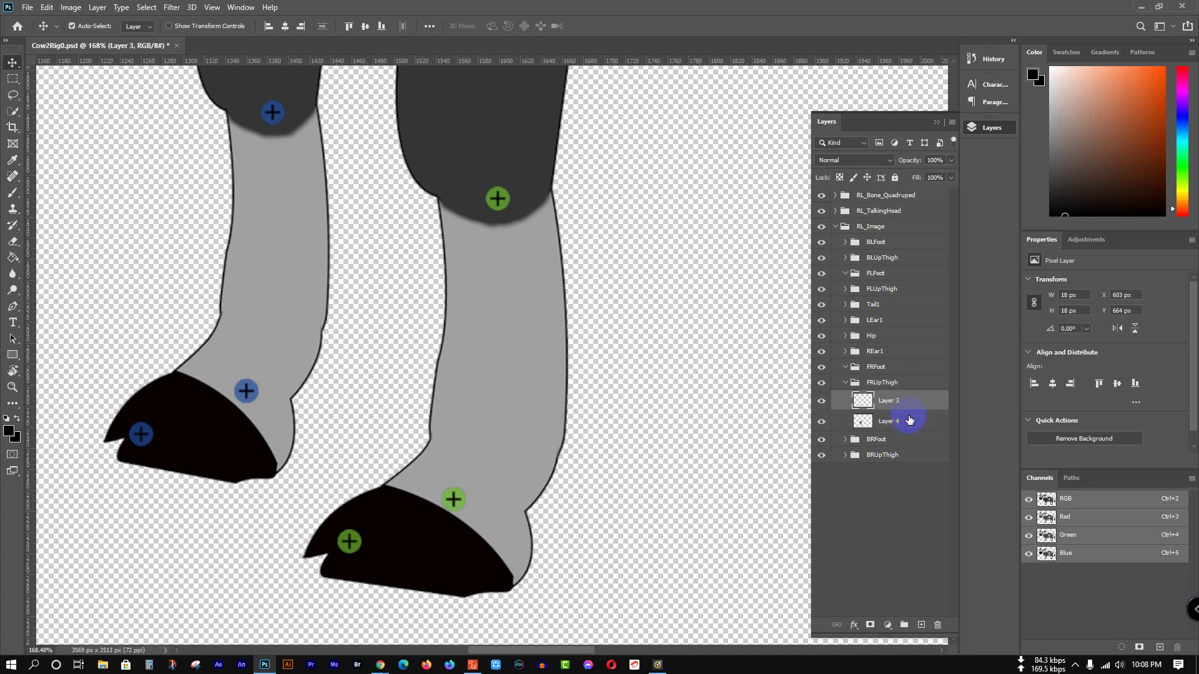
shift+click(910, 421)
key(ctrl+e)
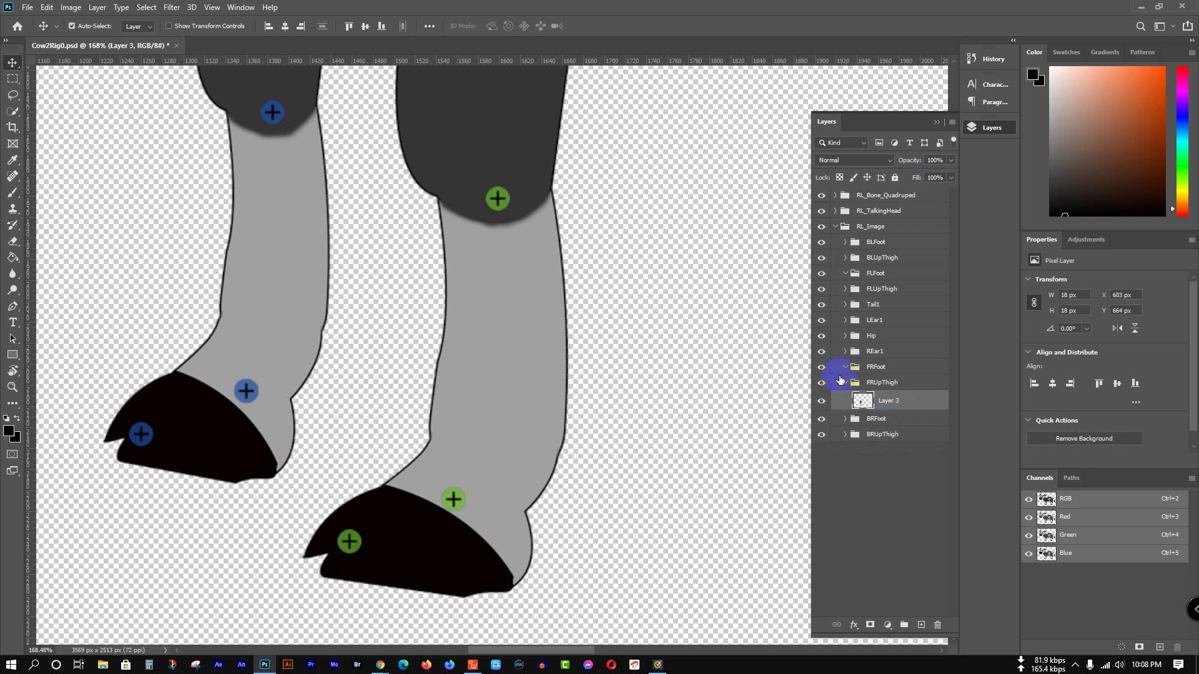
ctrl+click(868, 404)
click(585, 246)
click(846, 383)
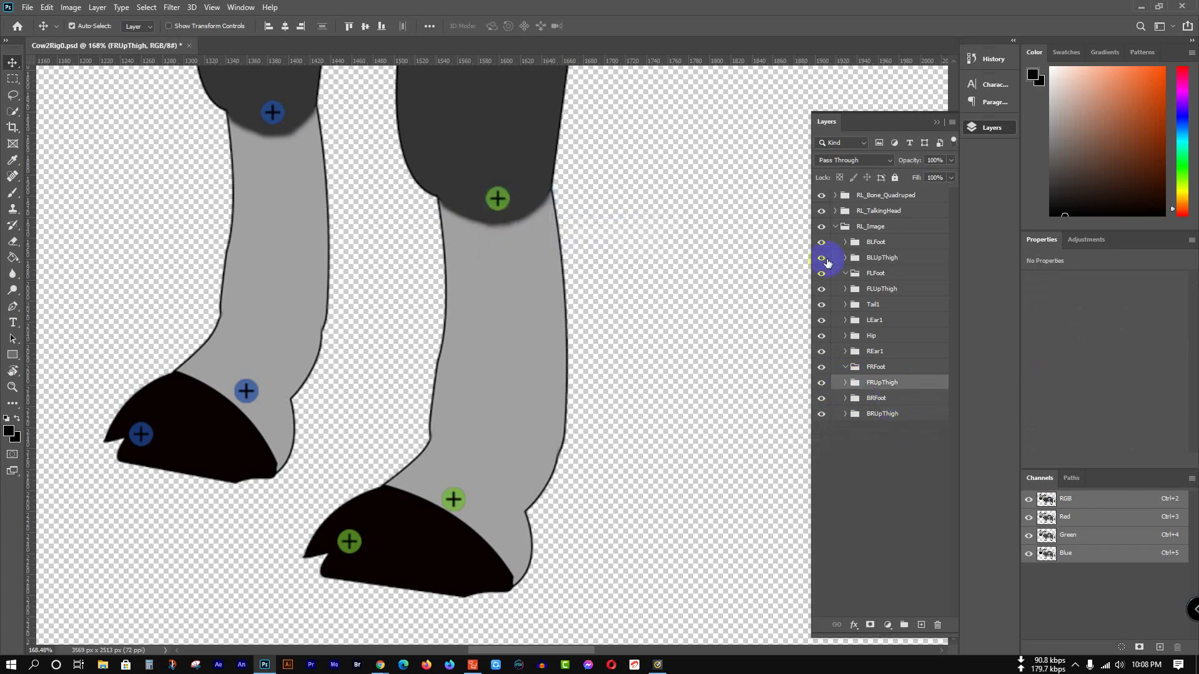
Step: Collapse RL_Image, save Cow2Rig0.psd over the changed disk copy, and switch to Cartoon Animator
click(835, 226)
scroll(315, 343, down, 6)
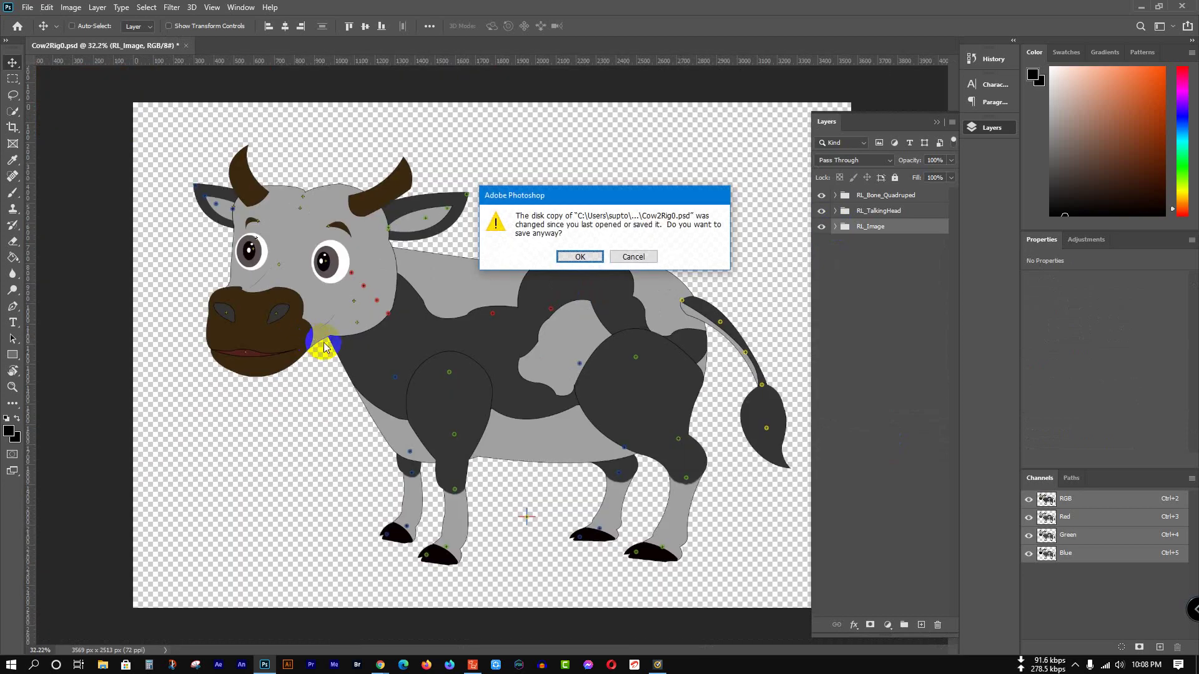
click(571, 260)
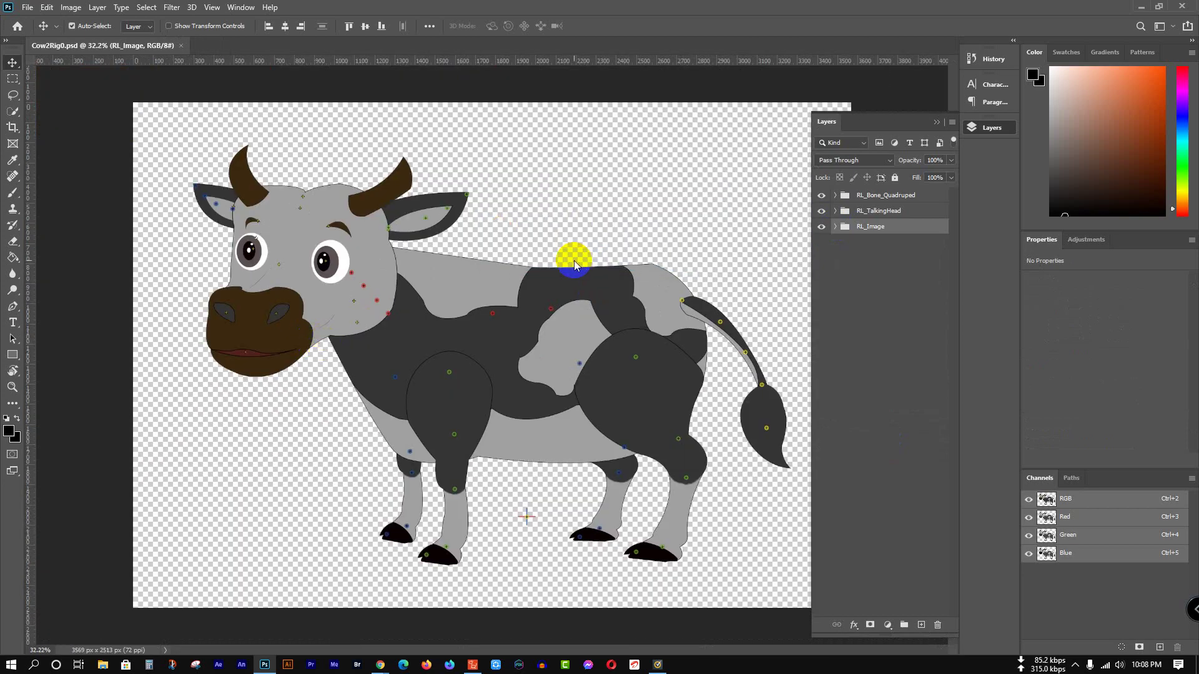
click(1141, 6)
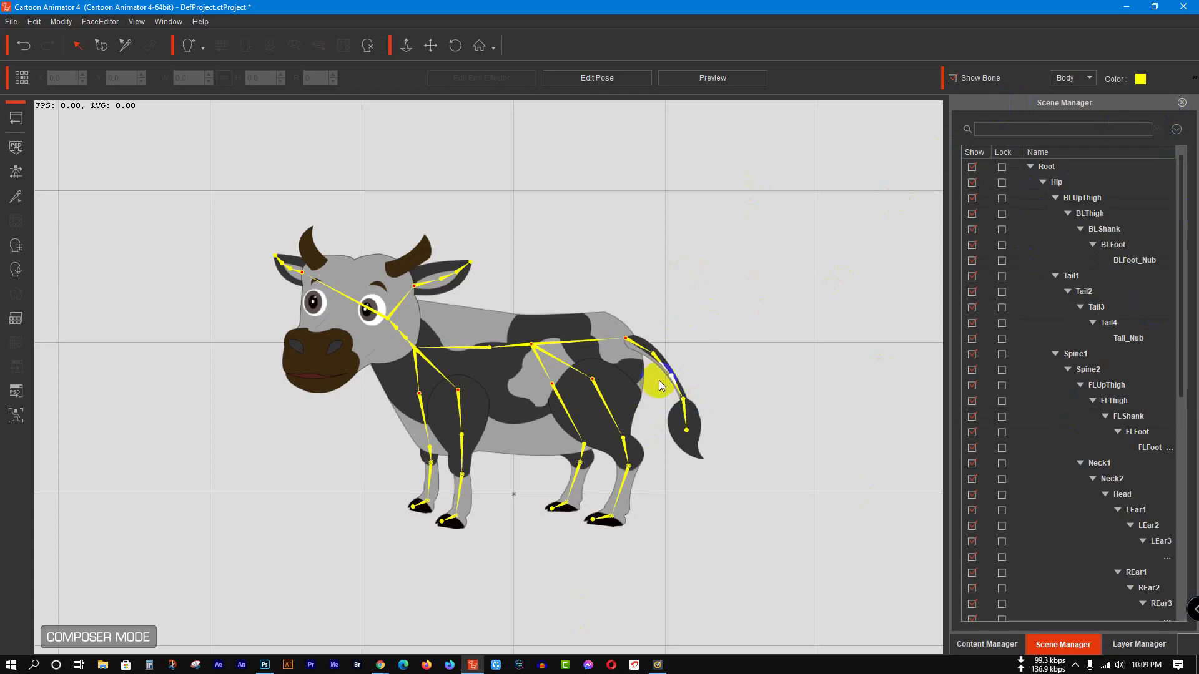
Step: Switch back to Photoshop and add a new layer above Layer 1 in the FLUpThigh group of RL_Image
click(266, 664)
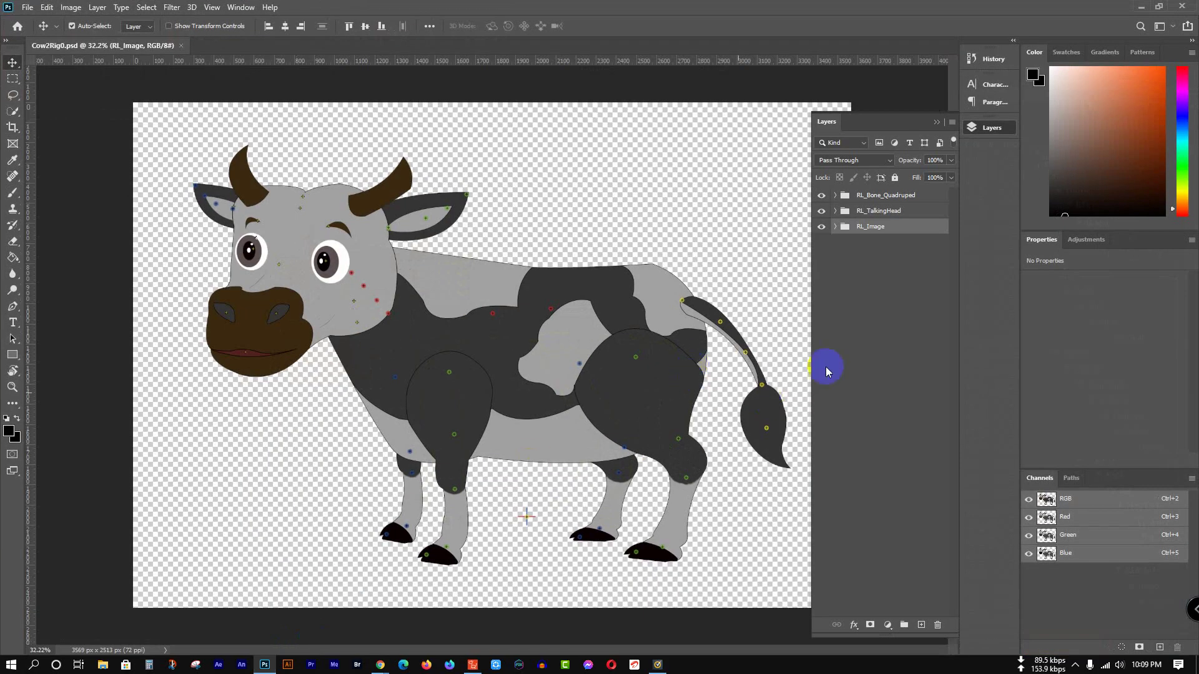
scroll(670, 382, up, 3)
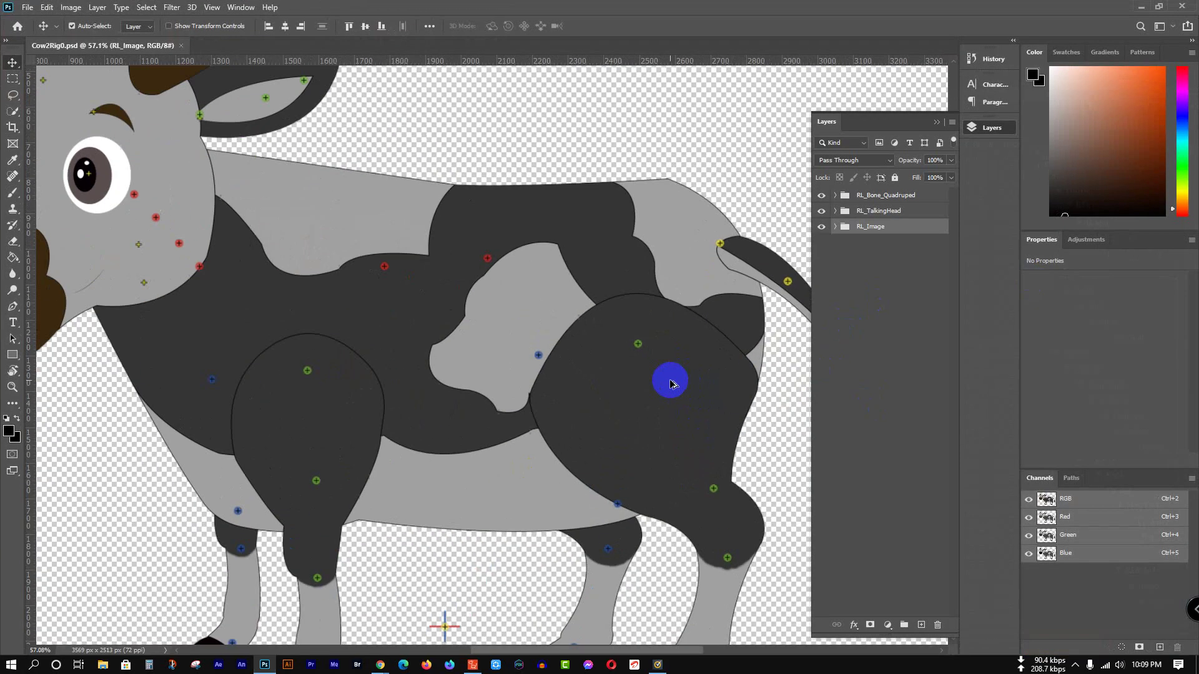
scroll(670, 382, up, 2)
drag(121, 428, 469, 440)
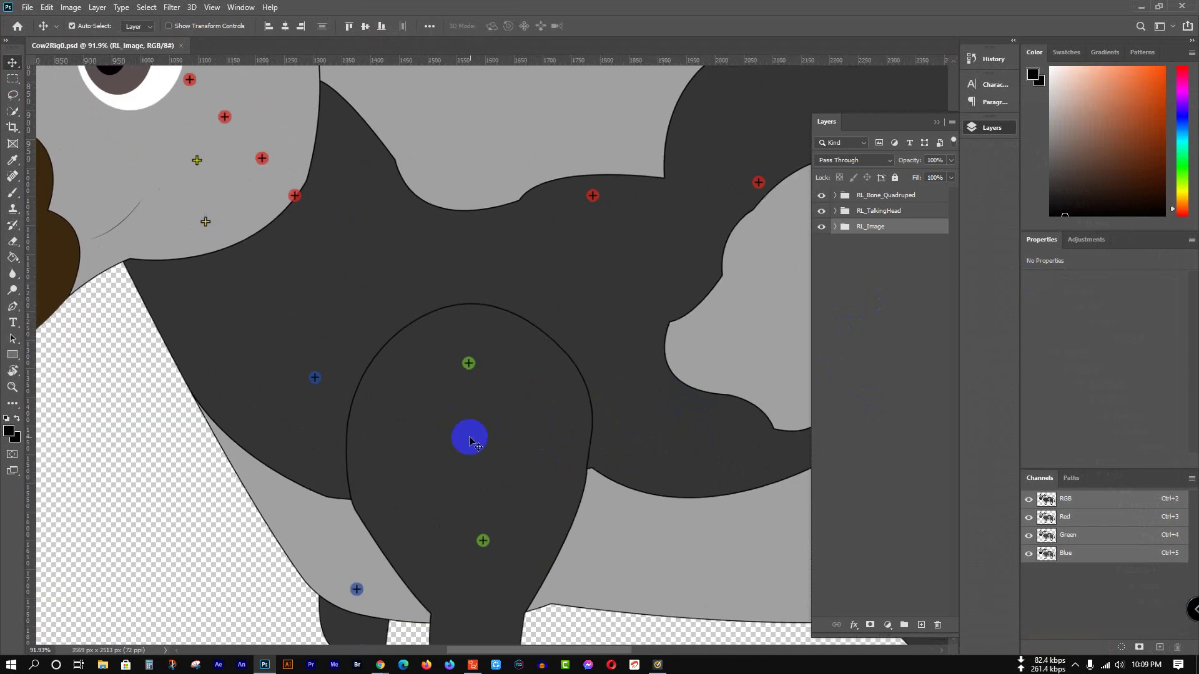
scroll(493, 444, up, 1)
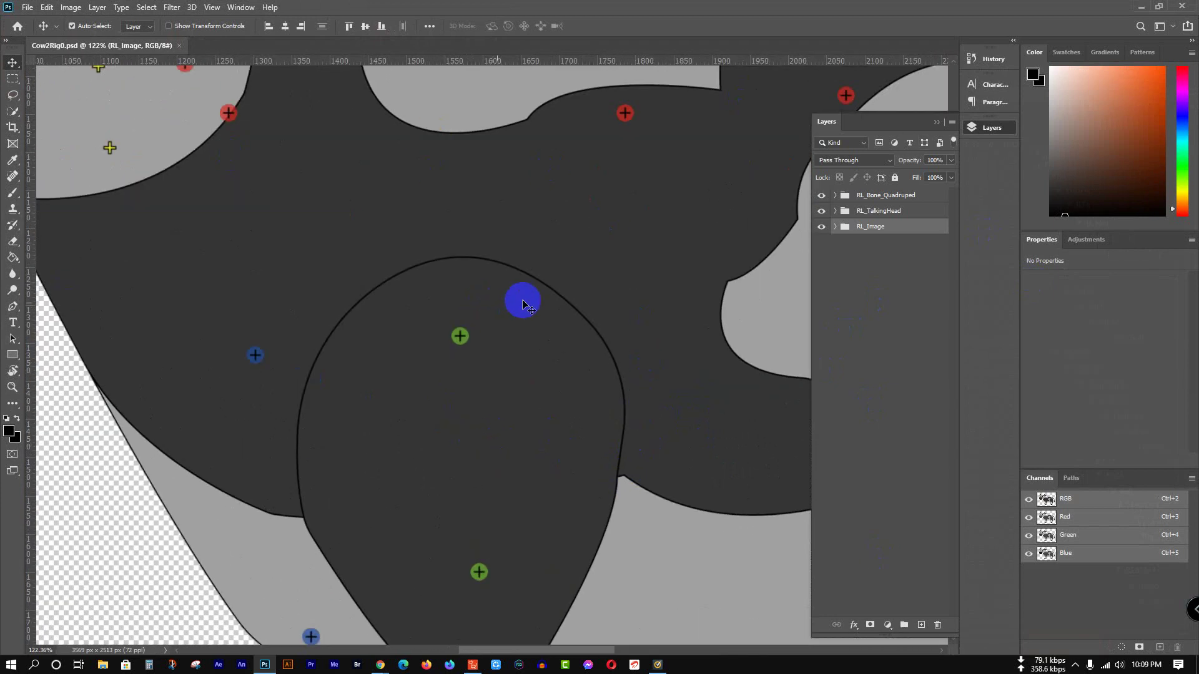
click(292, 564)
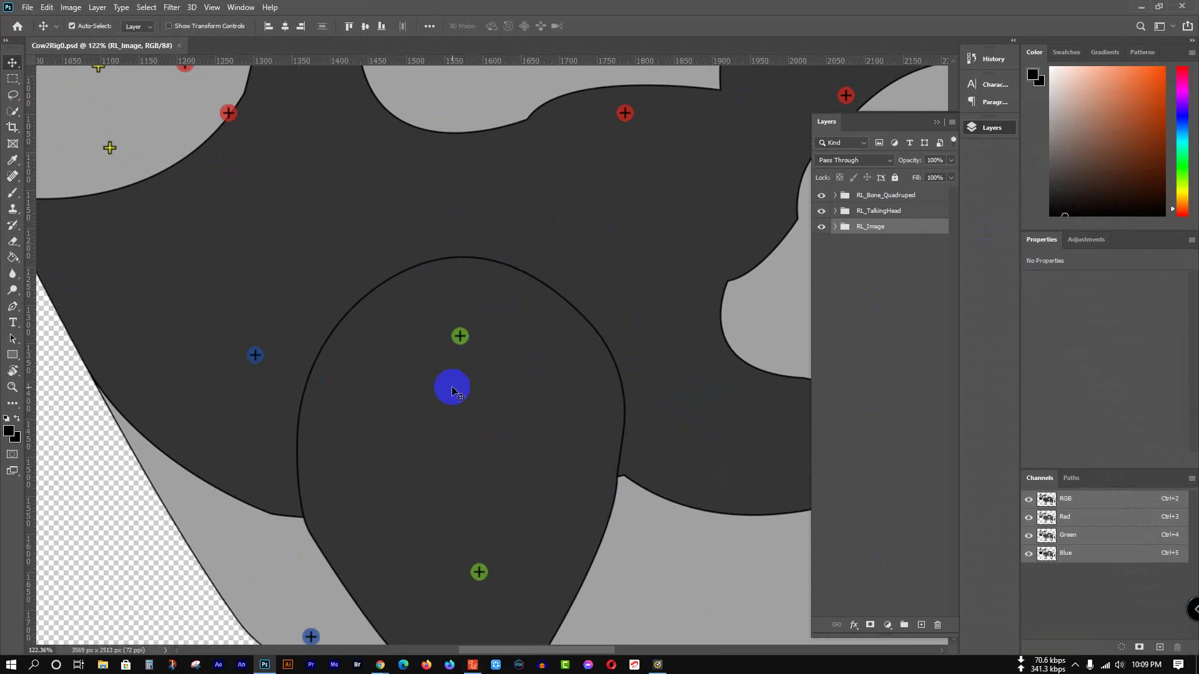
click(452, 392)
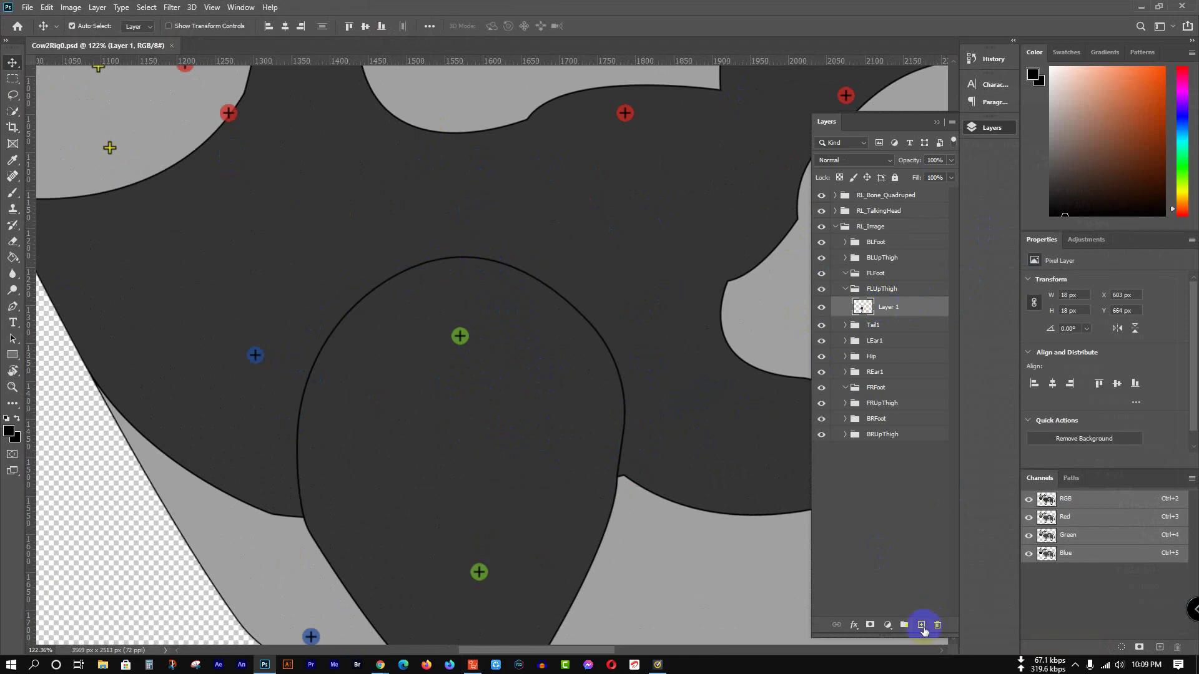
click(923, 626)
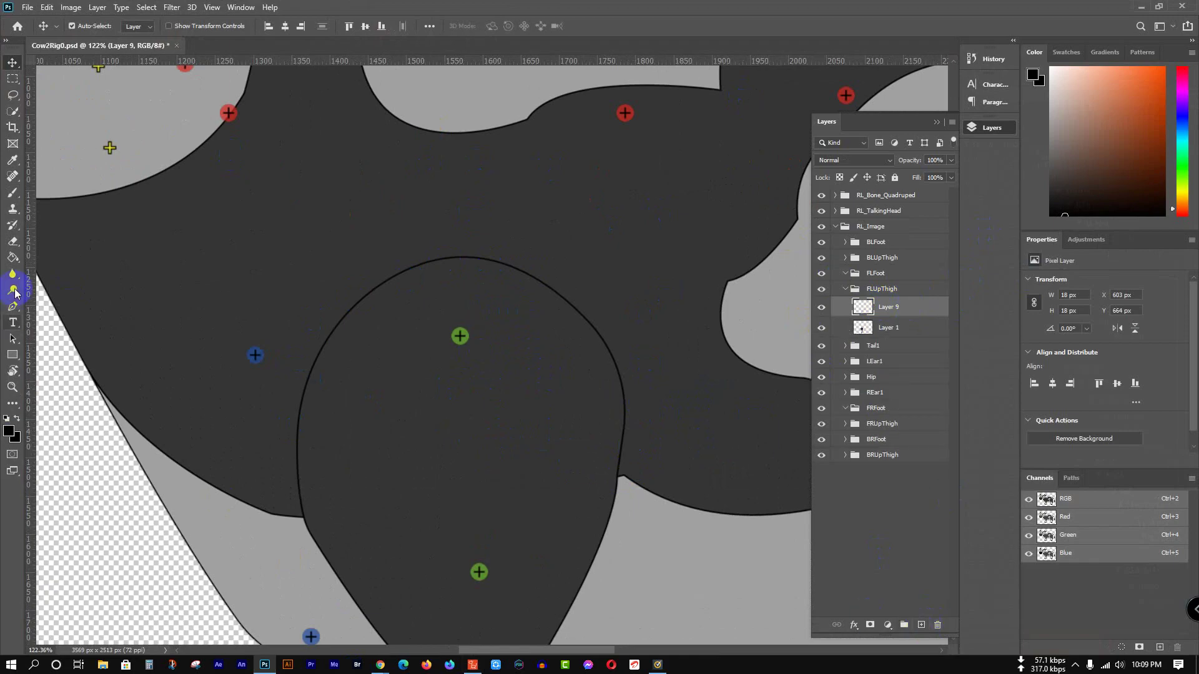
Step: Sample the near front upper leg's dark grey with the Brush tool, dab it near the leg's rear edge, and collapse FLUpThigh
click(12, 193)
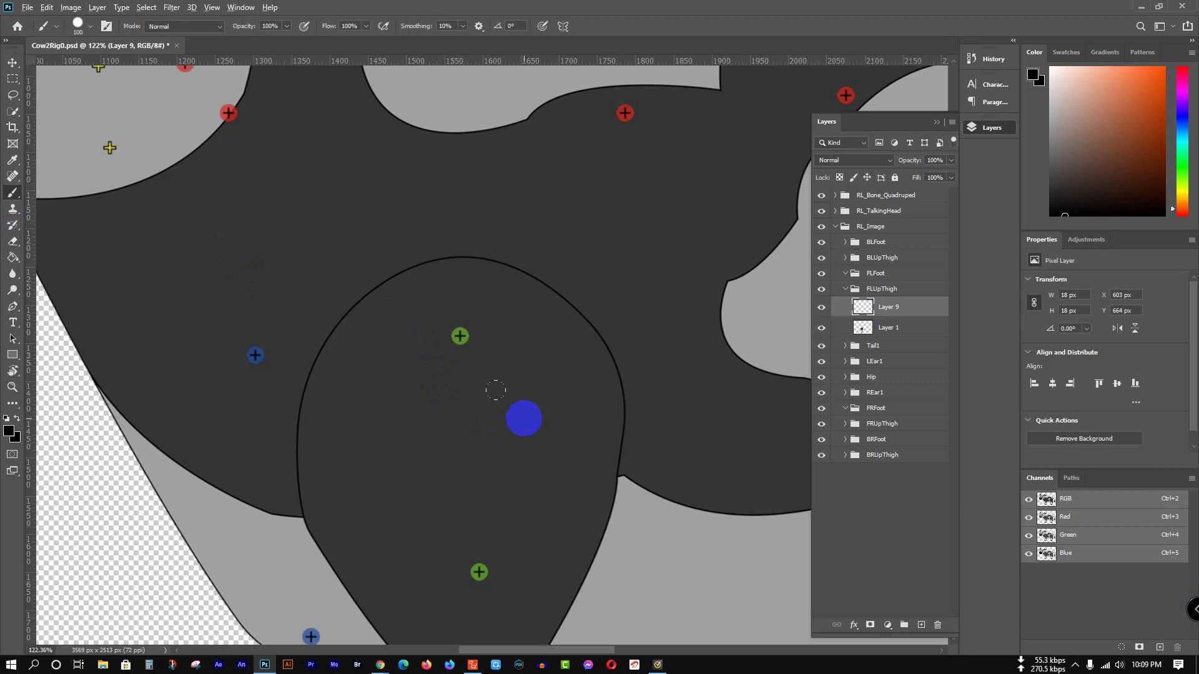
alt+click(530, 375)
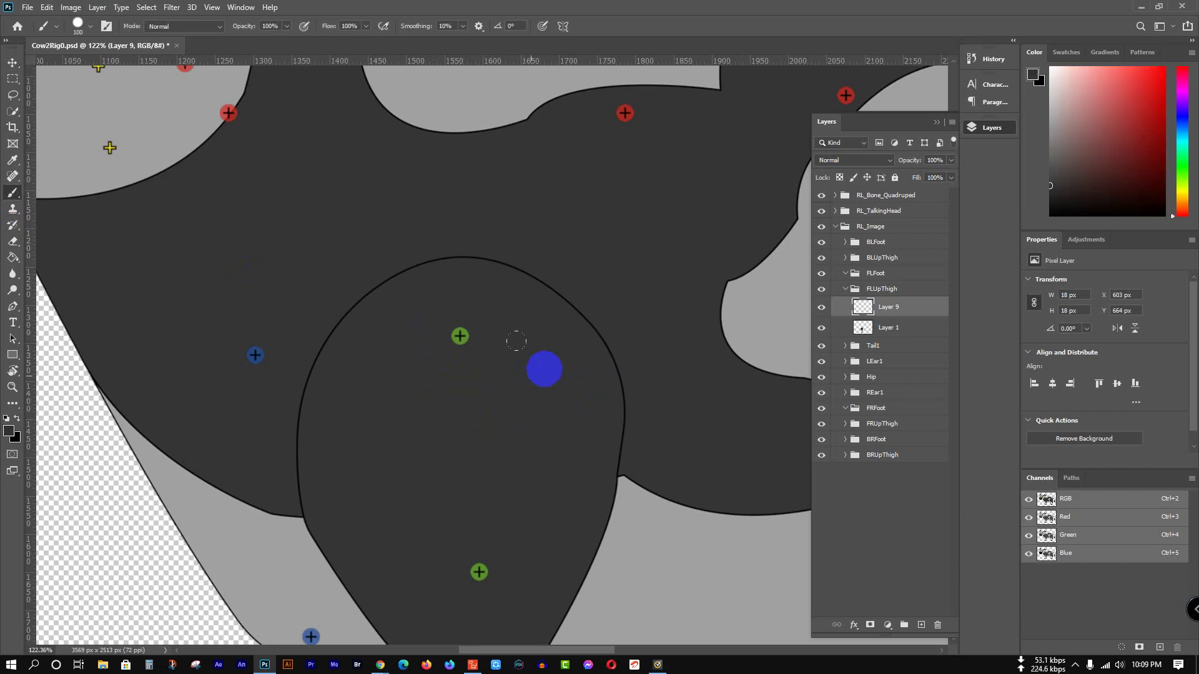
click(601, 380)
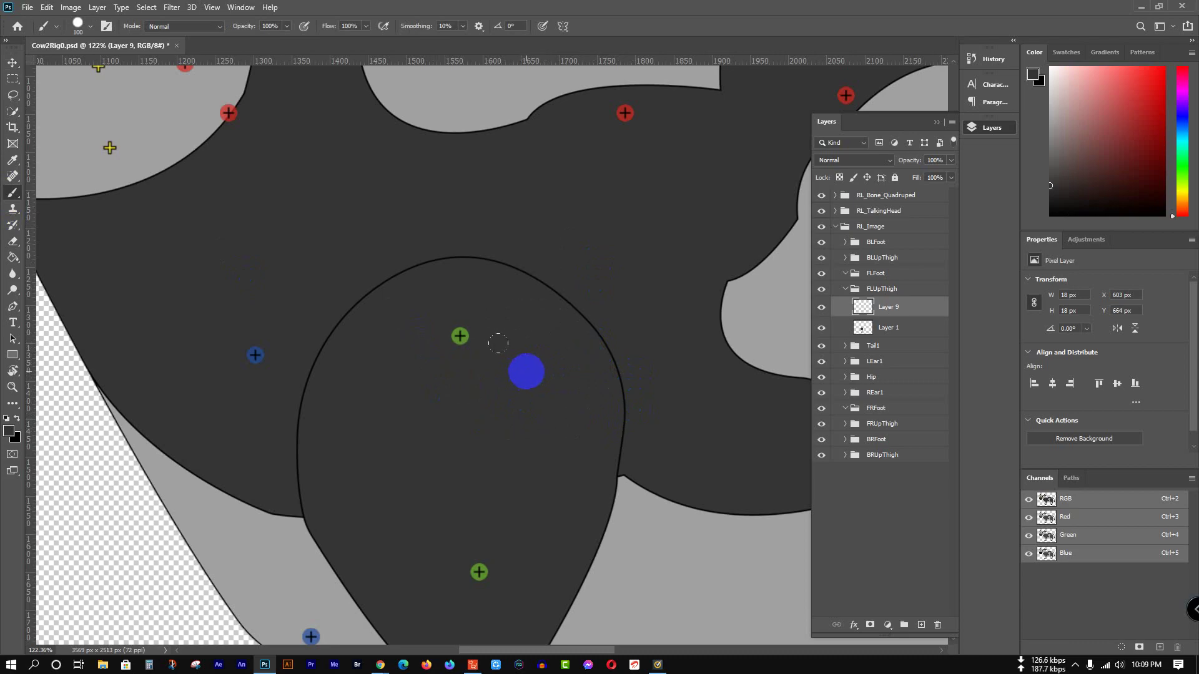
click(612, 389)
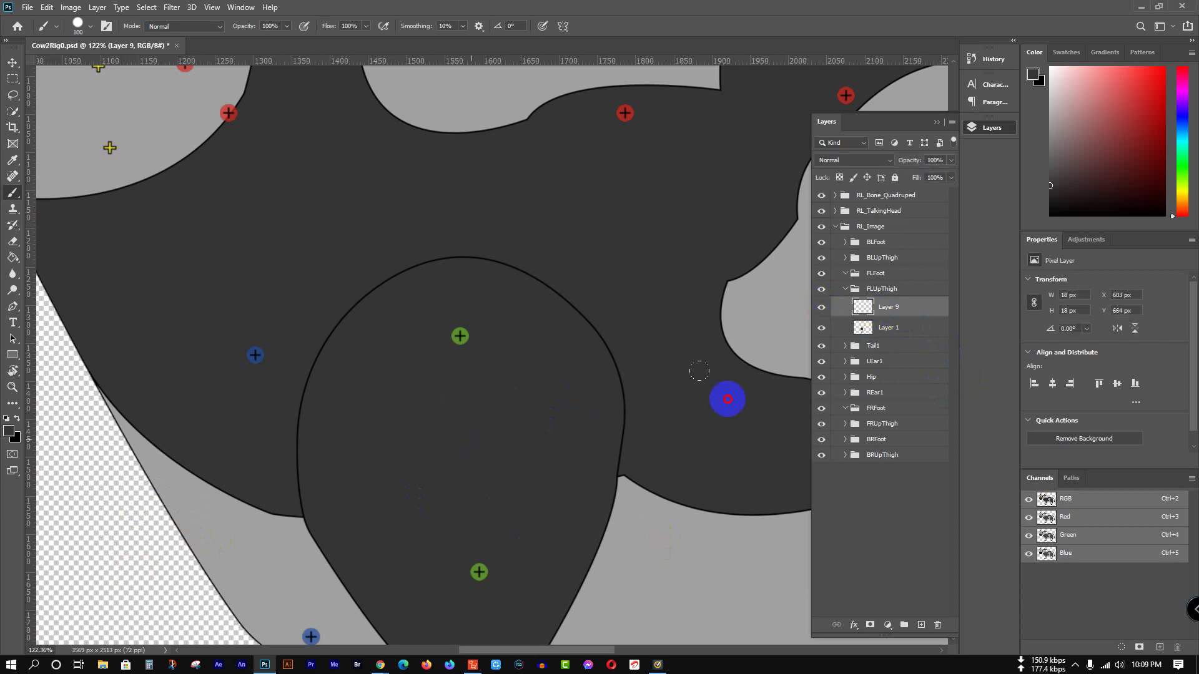
click(925, 331)
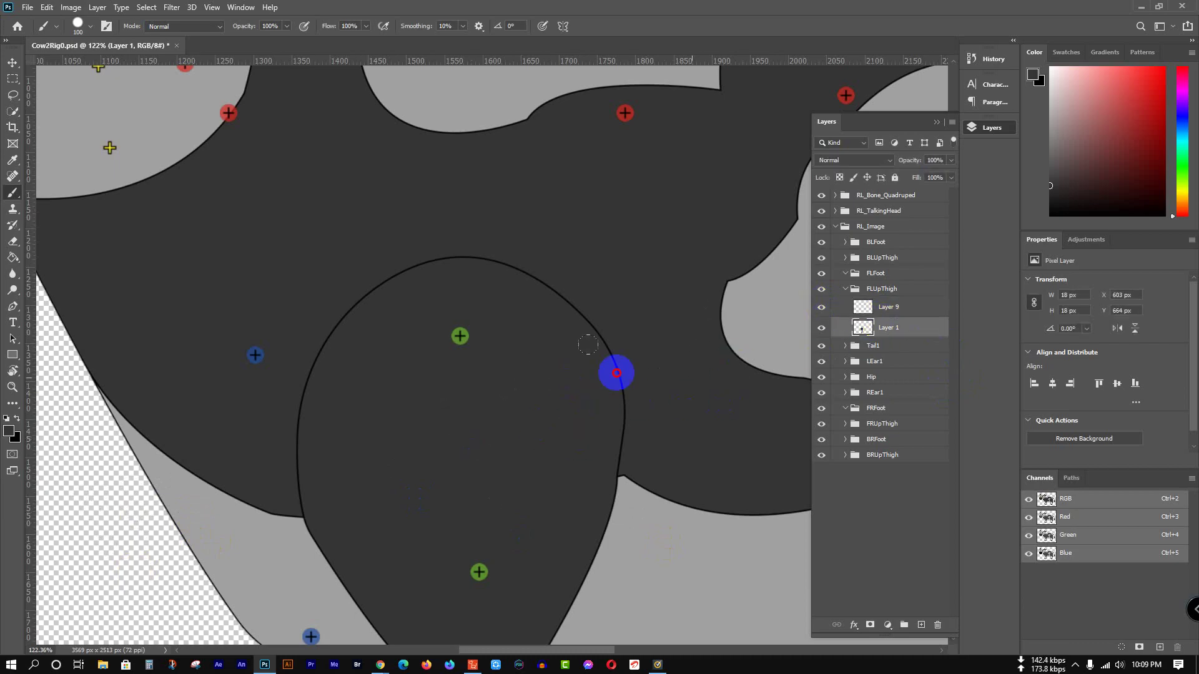
click(844, 289)
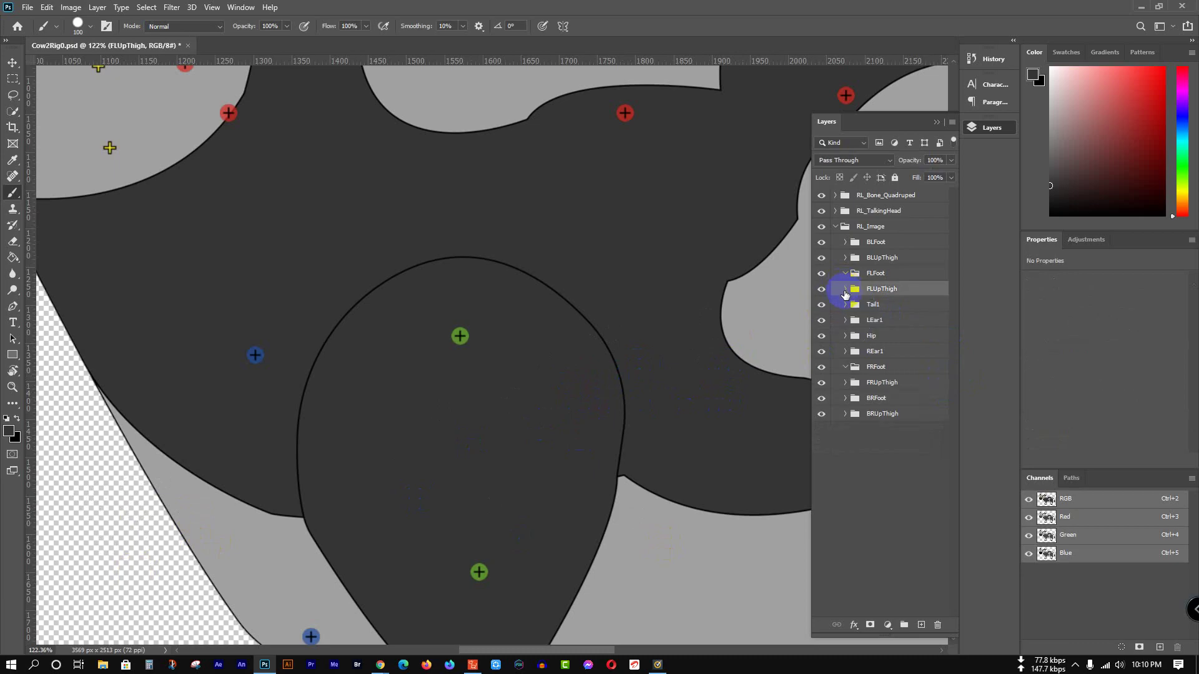
Step: Save the document on the computer as Cow2Rig0 in Photoshop format in the Desktop folder
click(28, 6)
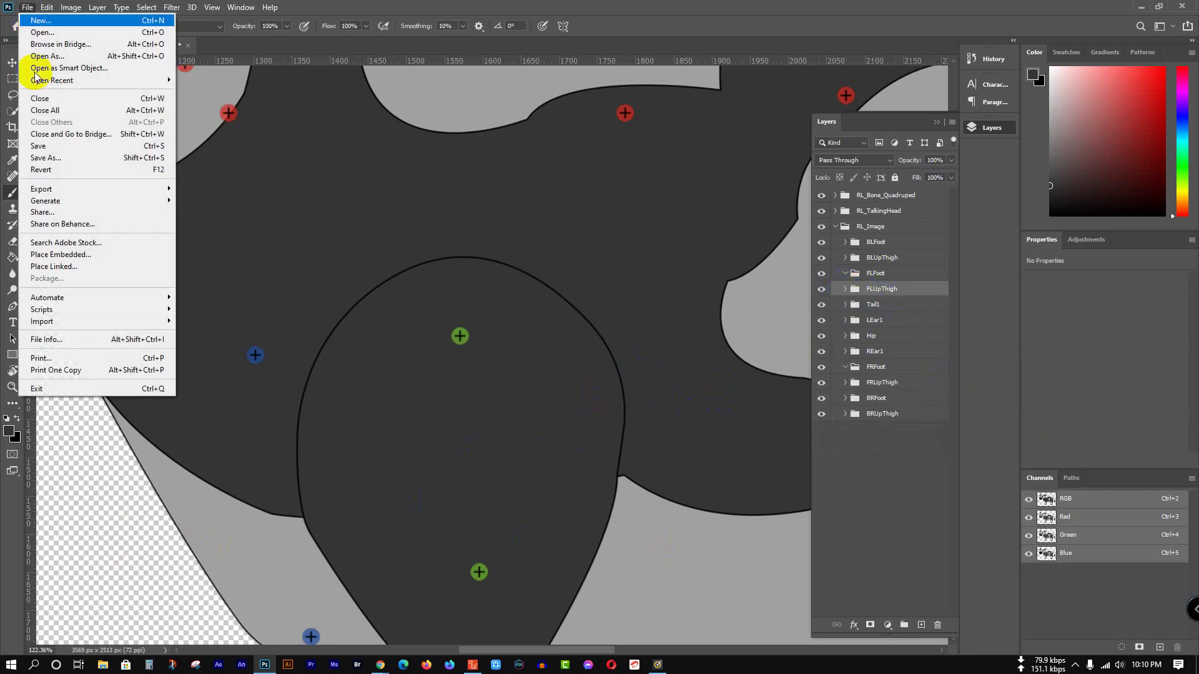
click(44, 154)
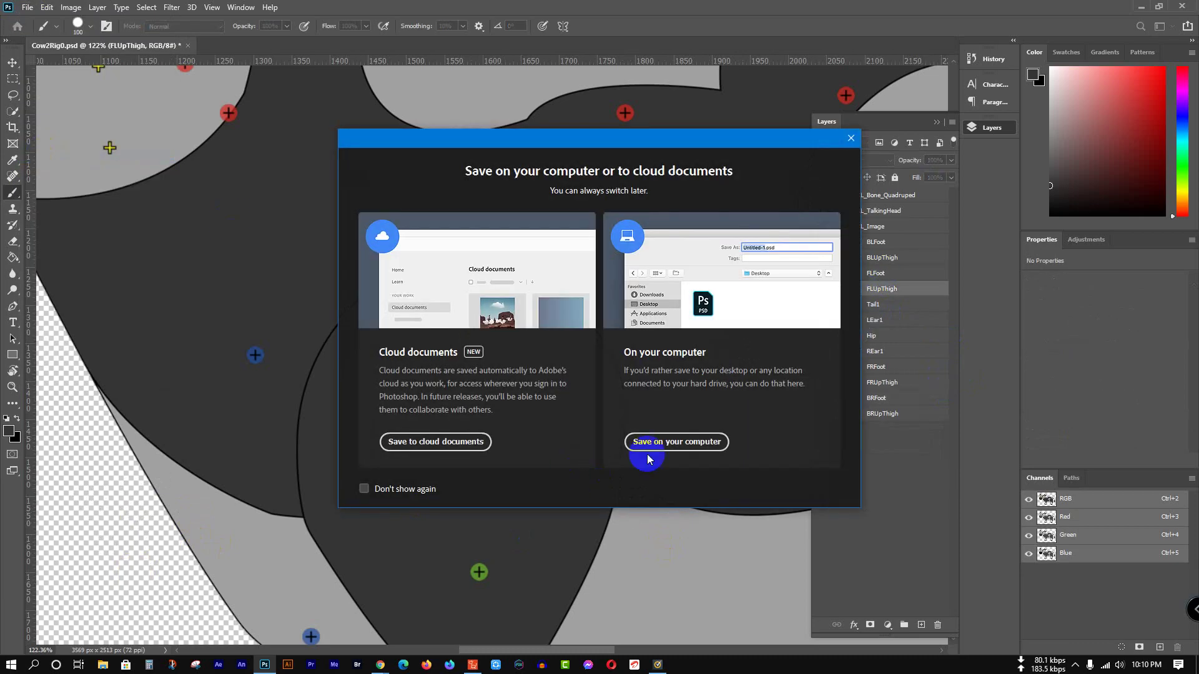
click(674, 441)
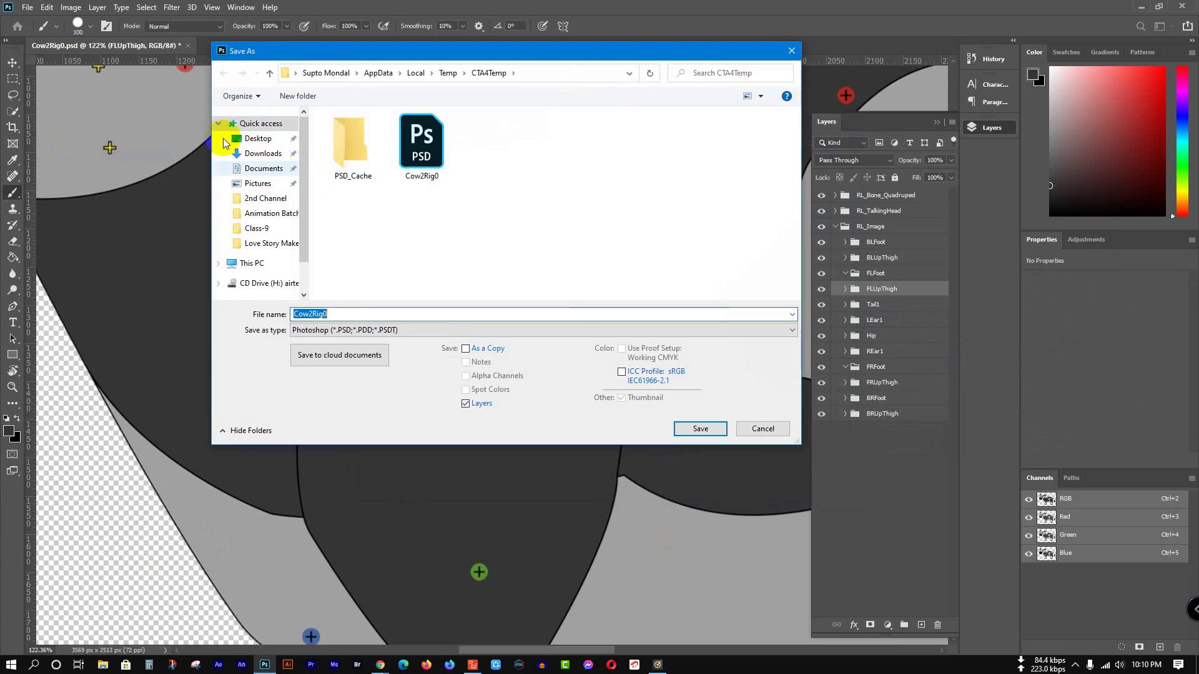
click(261, 138)
click(676, 431)
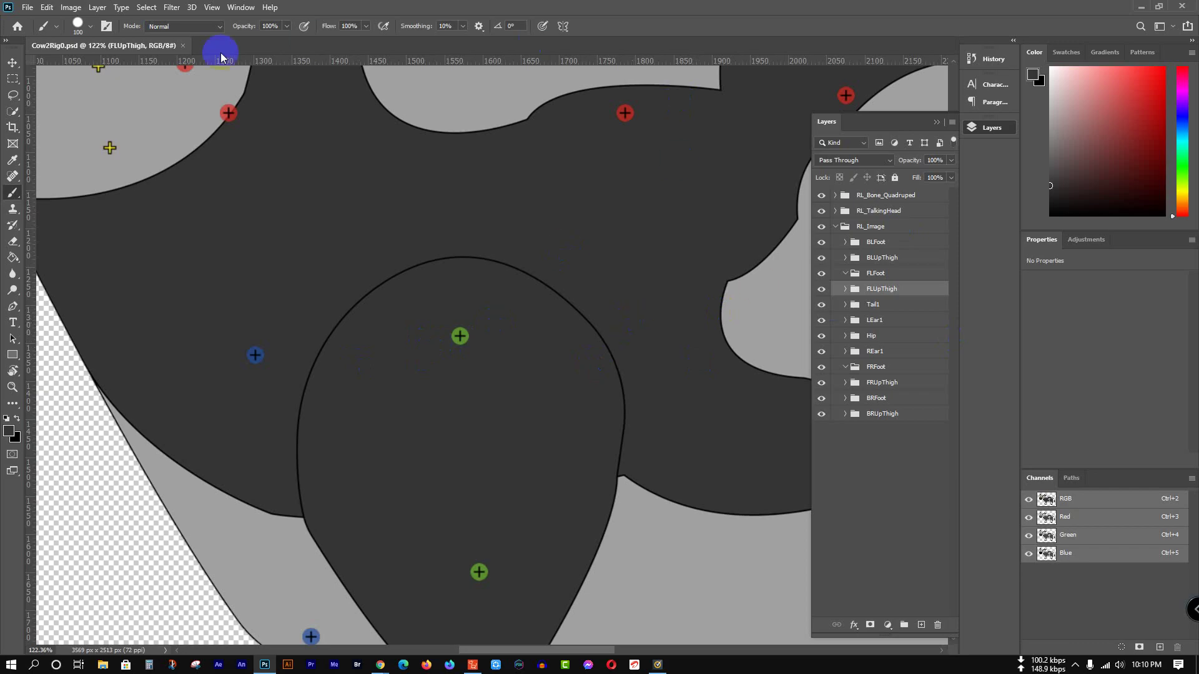
Step: Close Cow2Rig0.psd and exit Photoshop, and minimize Cartoon Animator to reach the desktop
click(183, 45)
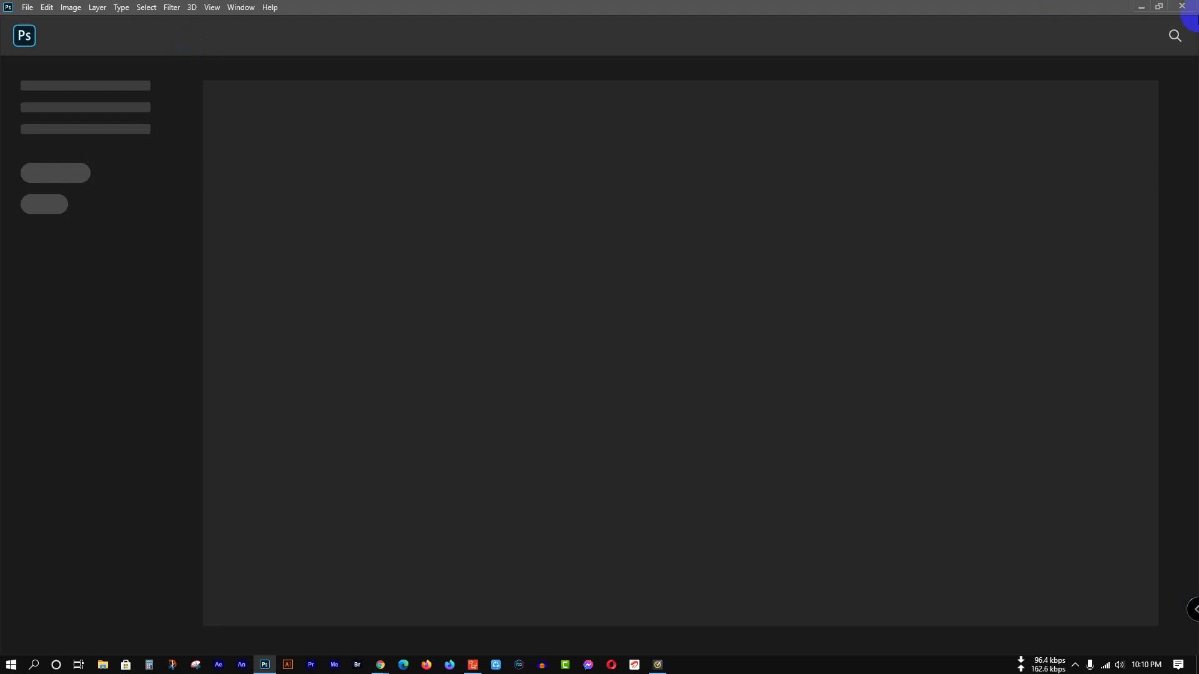
click(1187, 8)
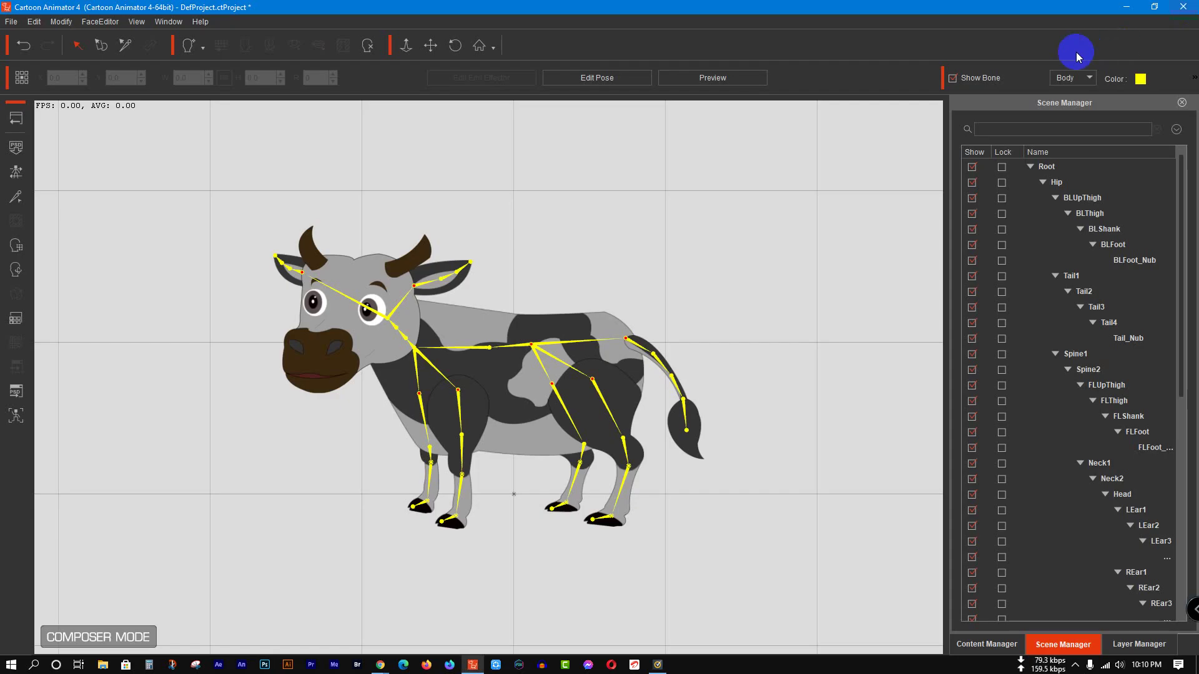
click(1124, 10)
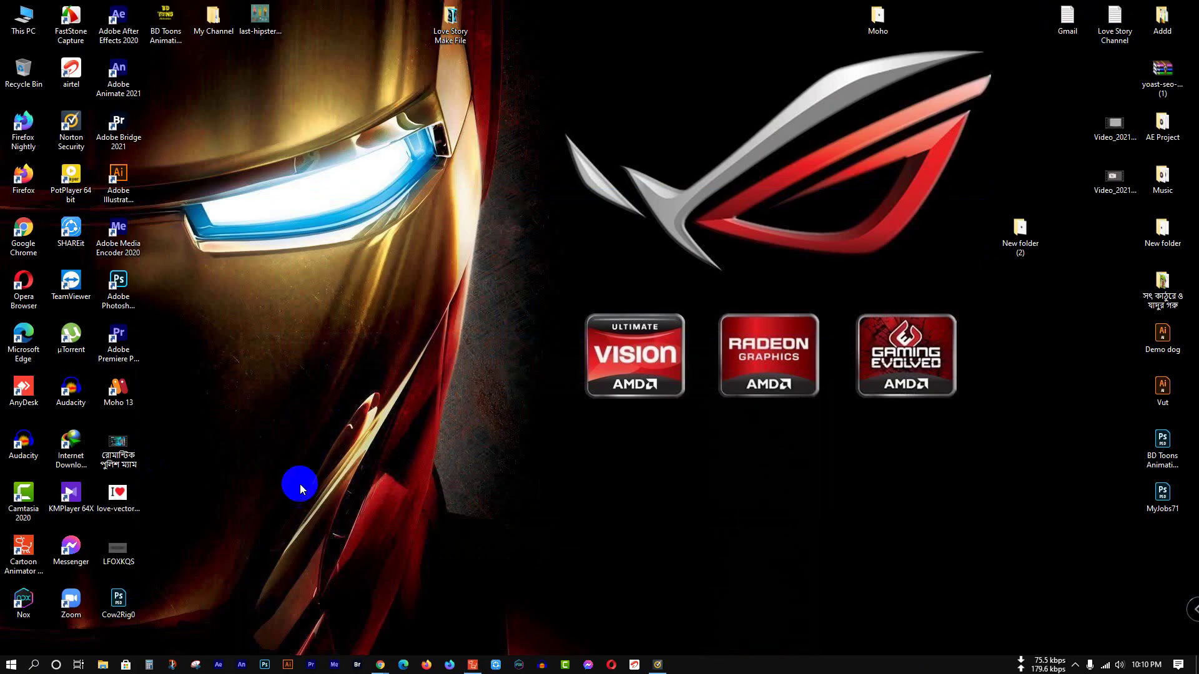
Step: Open the Cow2Rig0 file from the desktop in Photoshop and decline the Creative Cloud repair
double_click(130, 605)
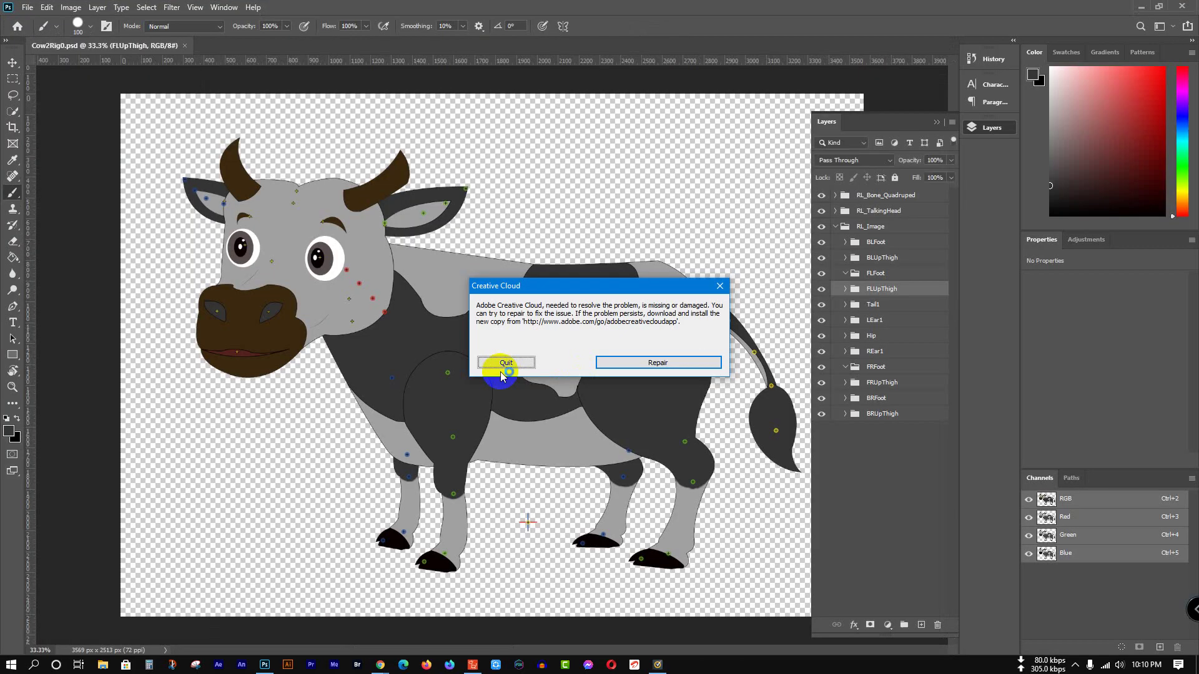
click(503, 364)
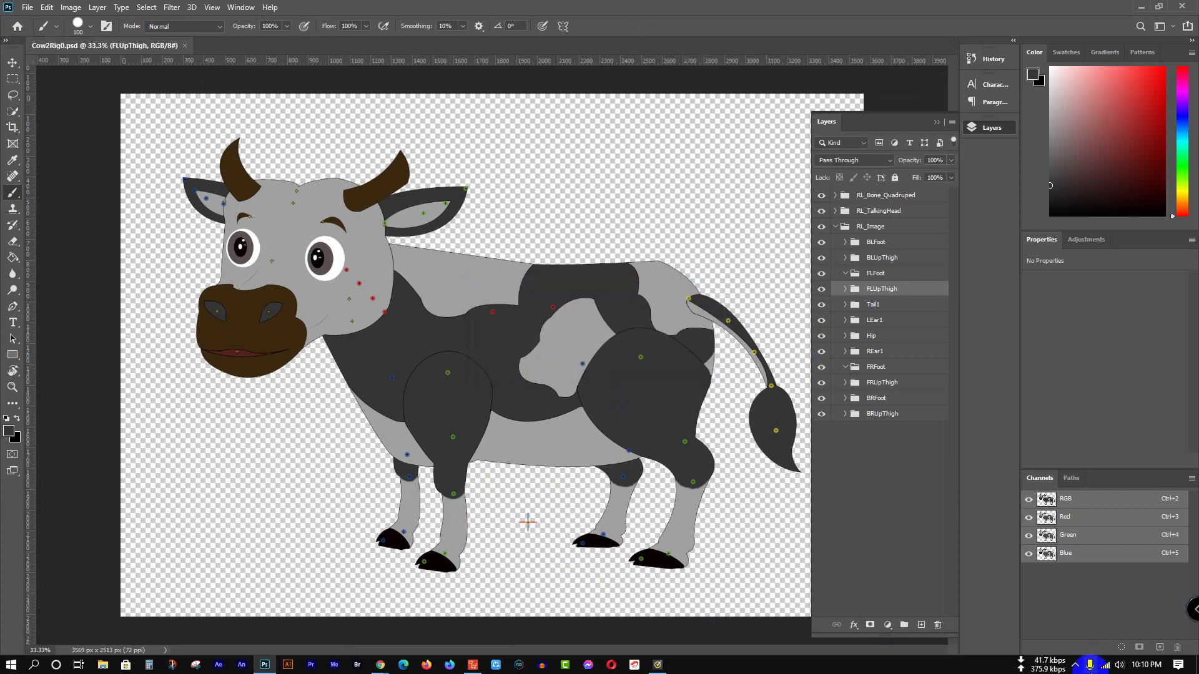
click(1076, 665)
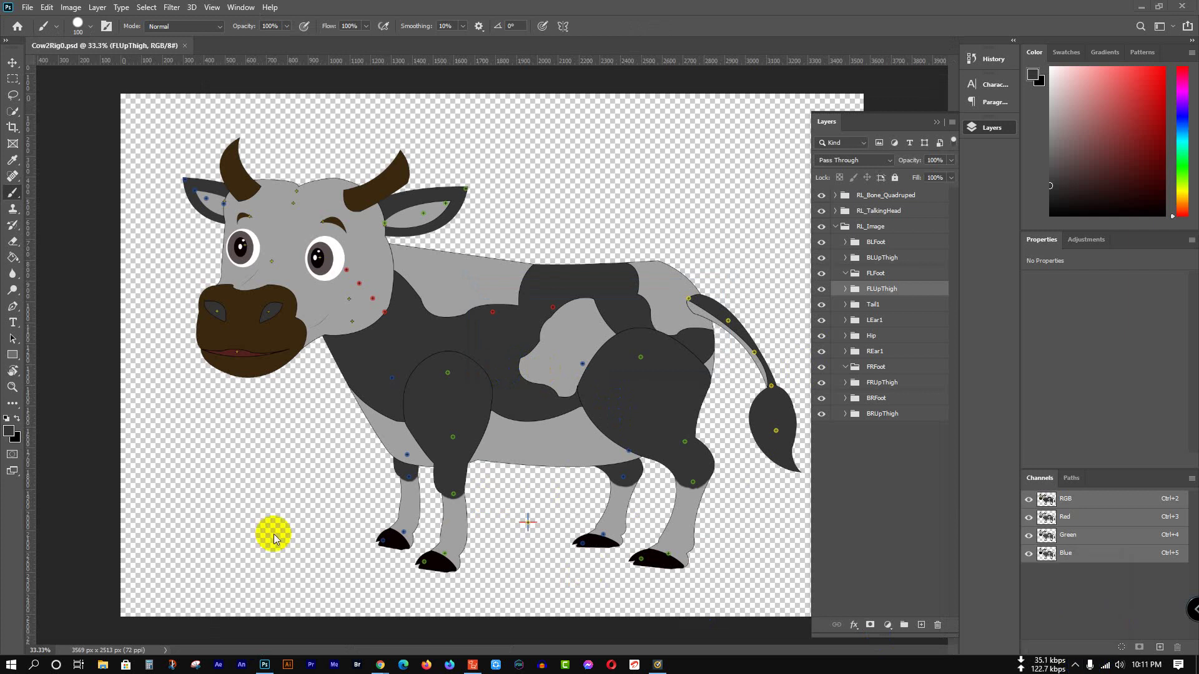
click(549, 417)
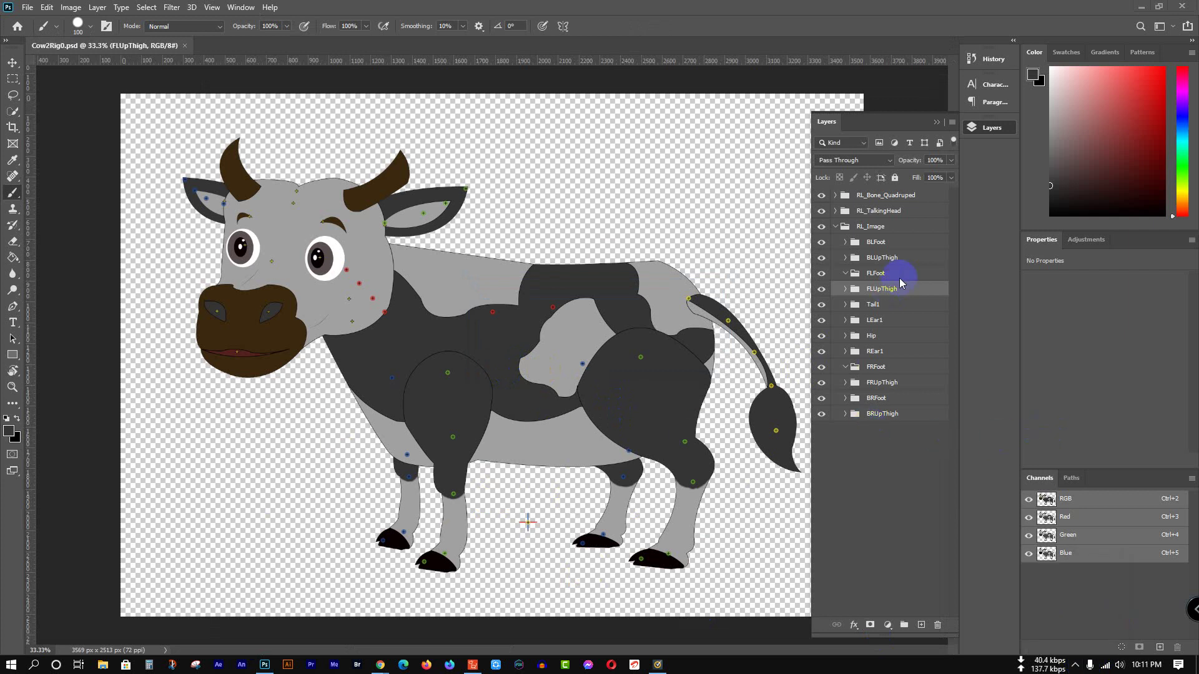
Step: Examine the Nose, Face and Face>Shadow markers on the cow's head, and collapse the HeadBone and RL_TalkingHead groups
click(214, 305)
mouse_move(214, 304)
mouse_down()
mouse_move(164, 306)
mouse_move(235, 369)
mouse_move(214, 313)
mouse_move(90, 221)
mouse_up()
key(v)
drag(145, 308, 294, 311)
click(297, 312)
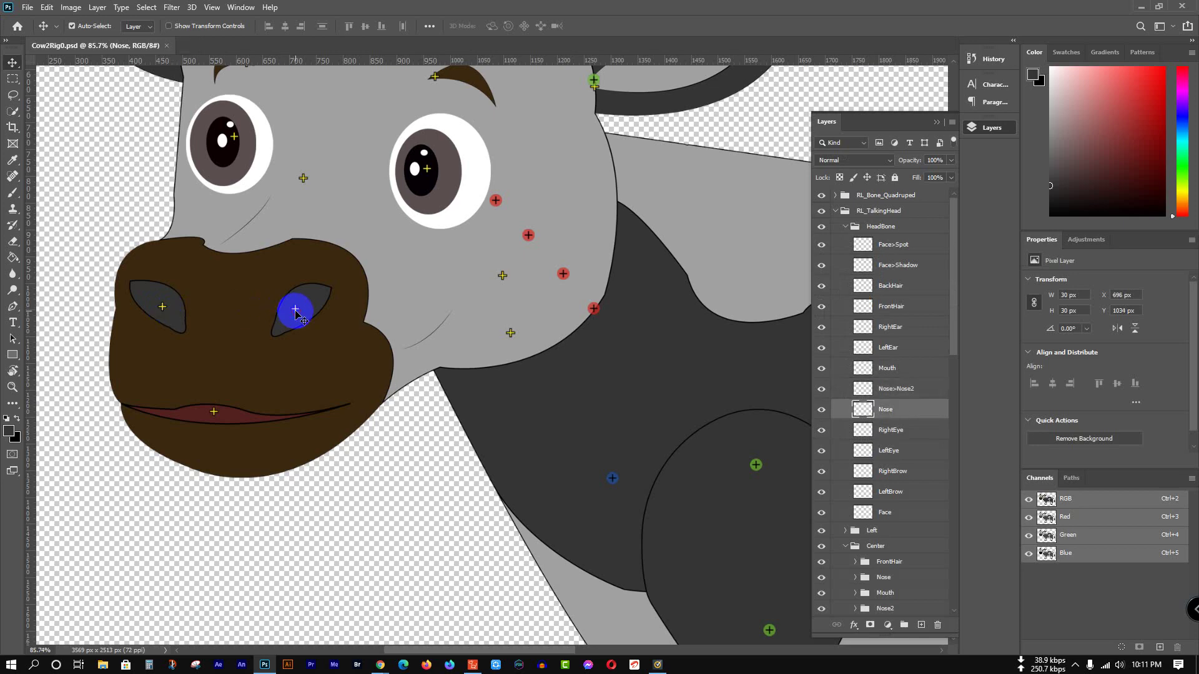
click(504, 277)
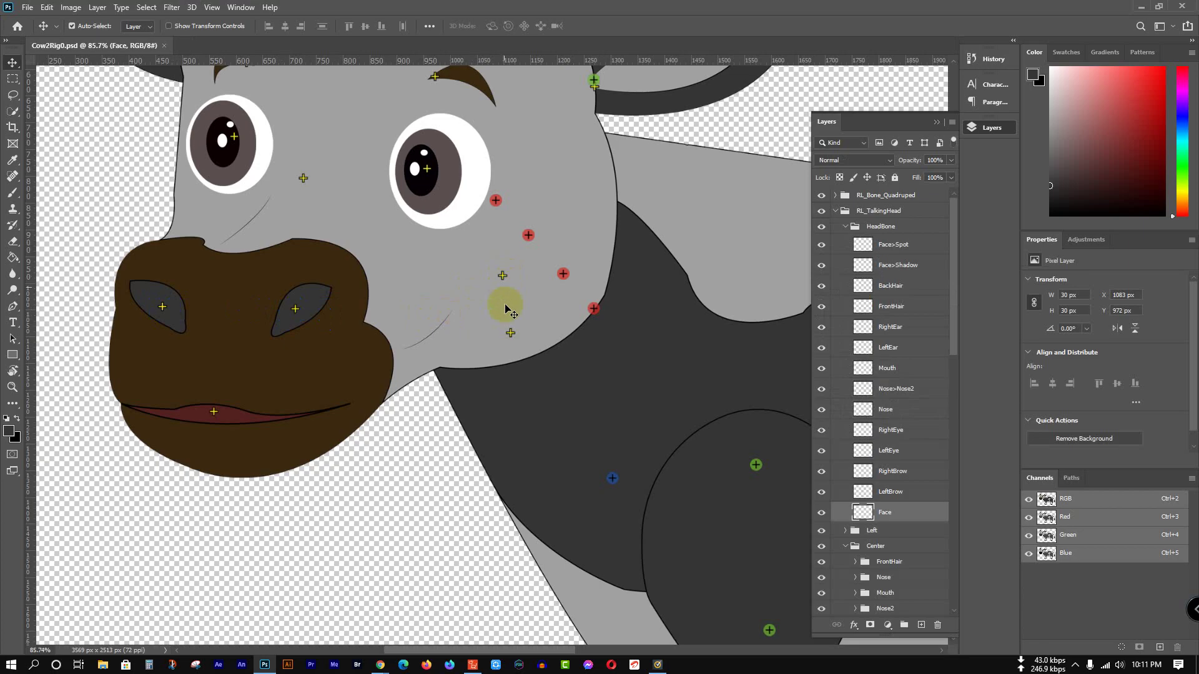
click(510, 334)
click(510, 334)
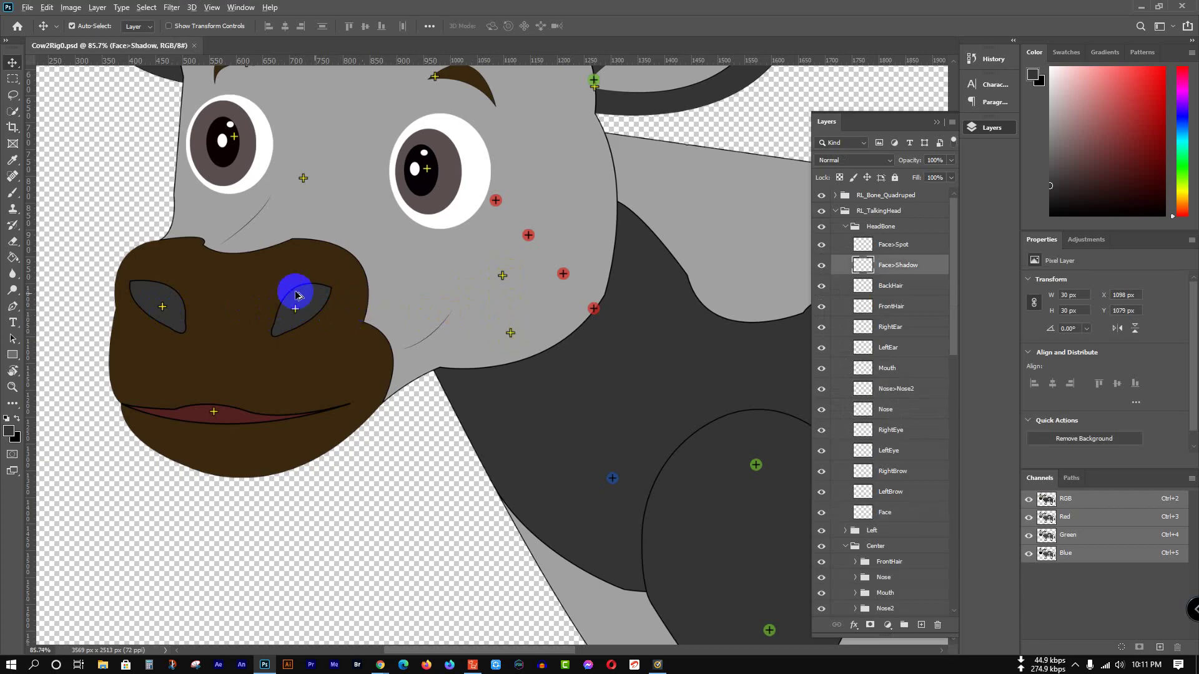
scroll(294, 289, down, 4)
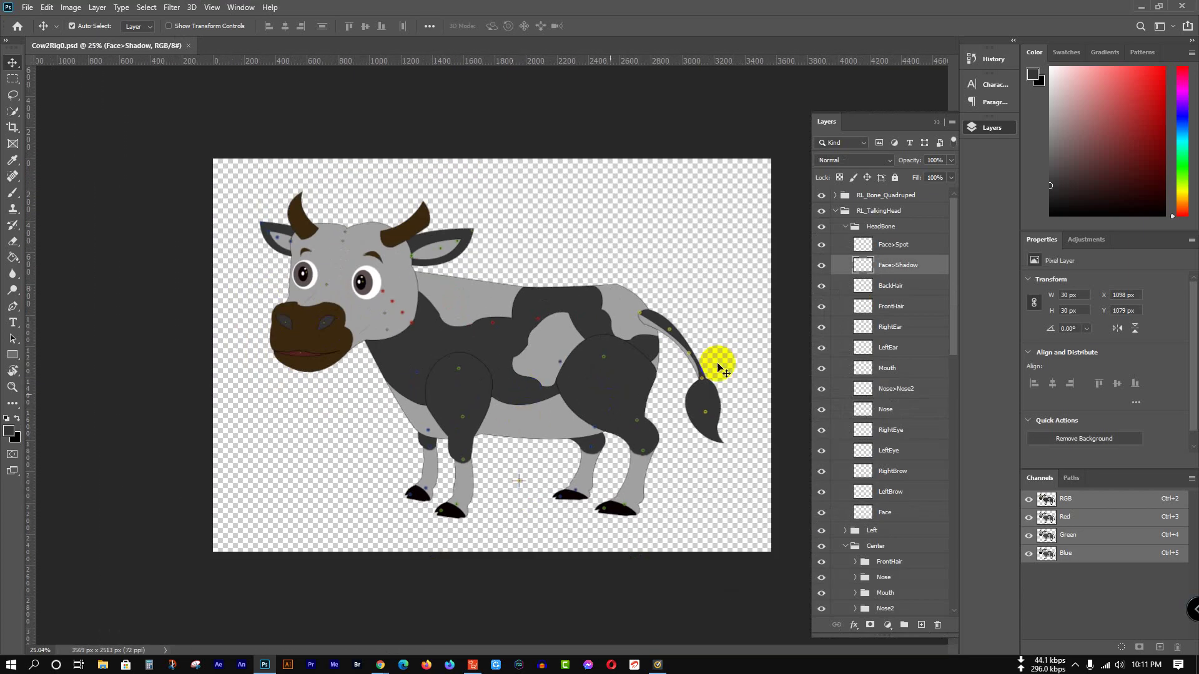
click(848, 227)
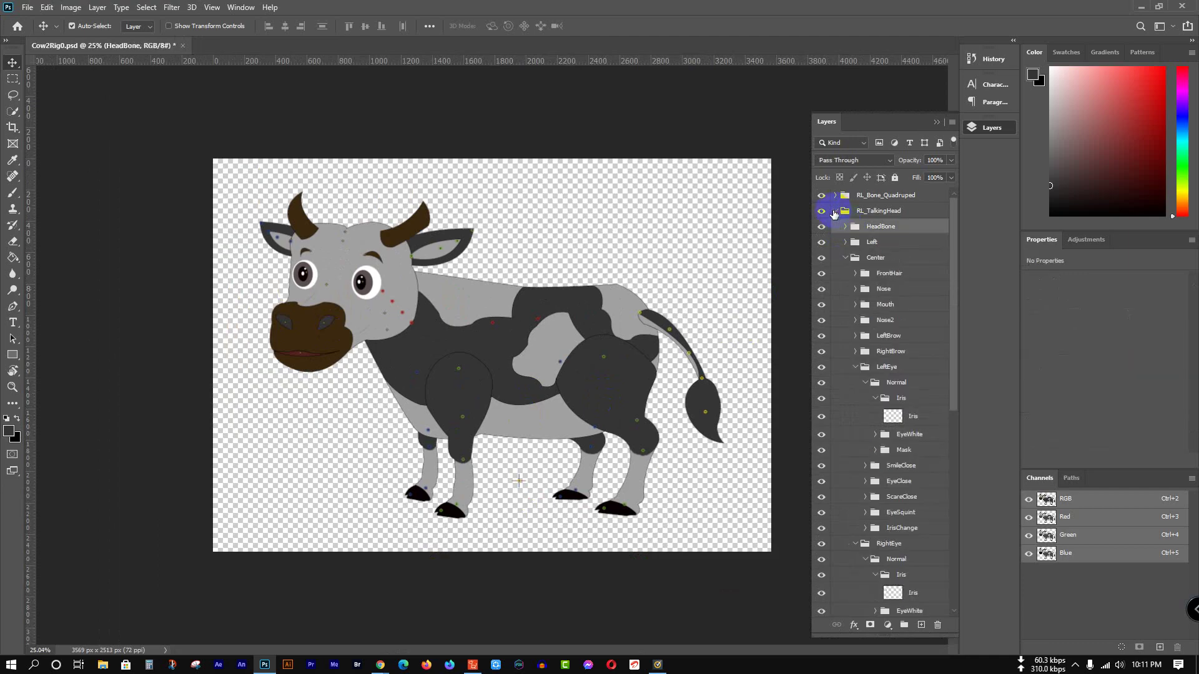
click(835, 213)
Step: Select Layer 9 above Layer 1 in the FLUpThigh group and activate the Brush tool
scroll(457, 425, up, 3)
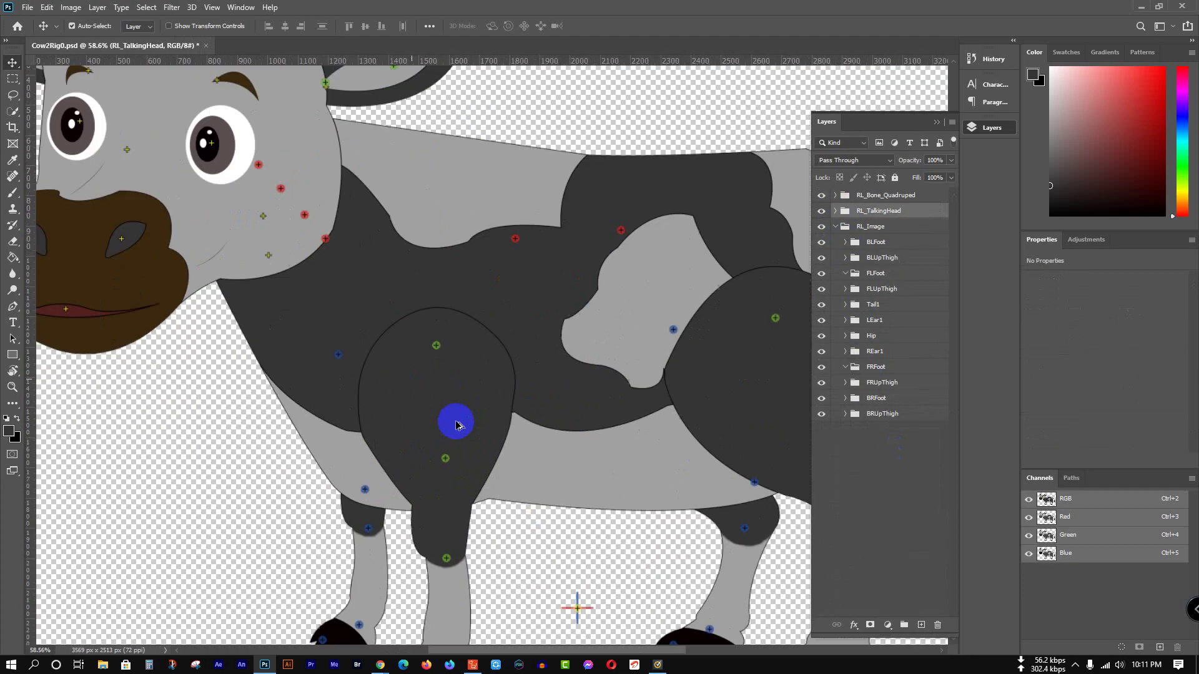
scroll(457, 424, up, 1)
click(458, 389)
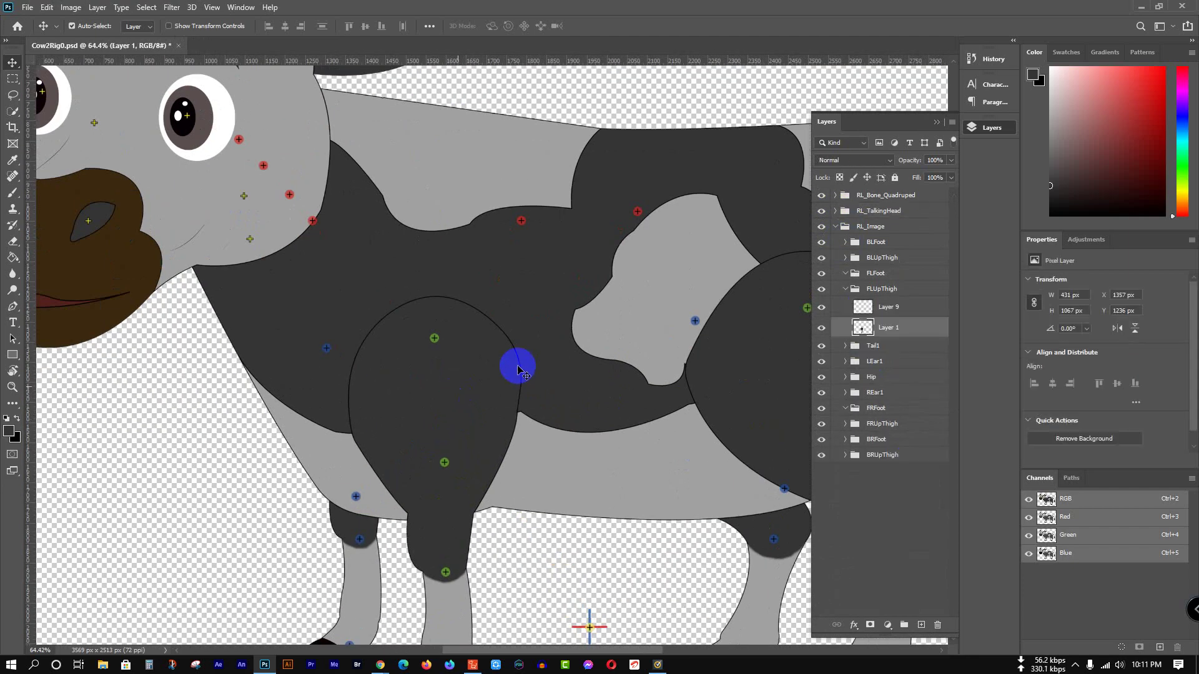
click(913, 309)
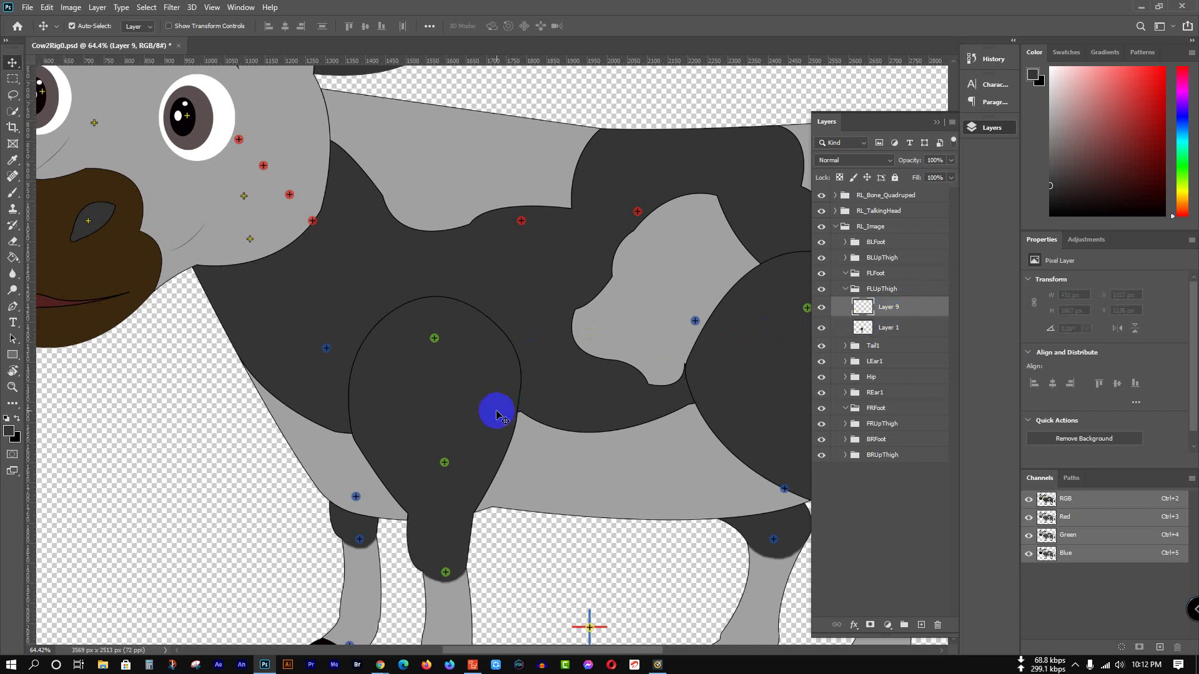
key(b)
Step: Try a dark grey brush stroke from the near front upper leg onto the belly, and undo it
mouse_move(417, 380)
mouse_down()
mouse_move(476, 375)
mouse_move(571, 450)
mouse_up()
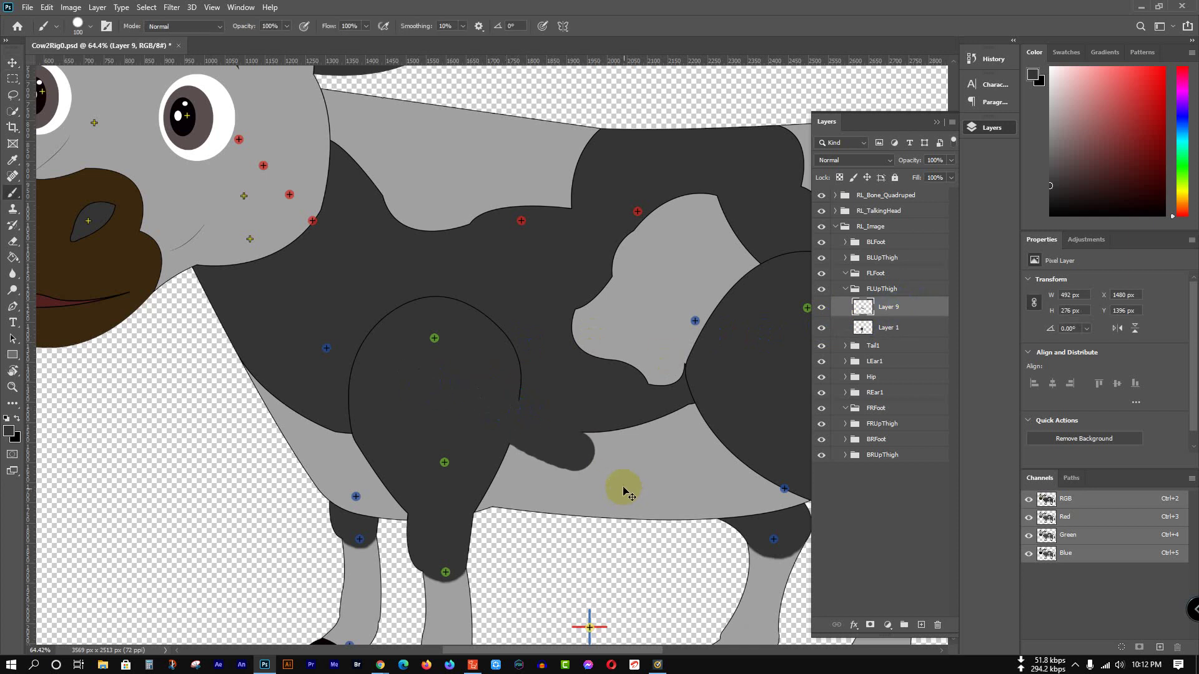
key(ctrl+z)
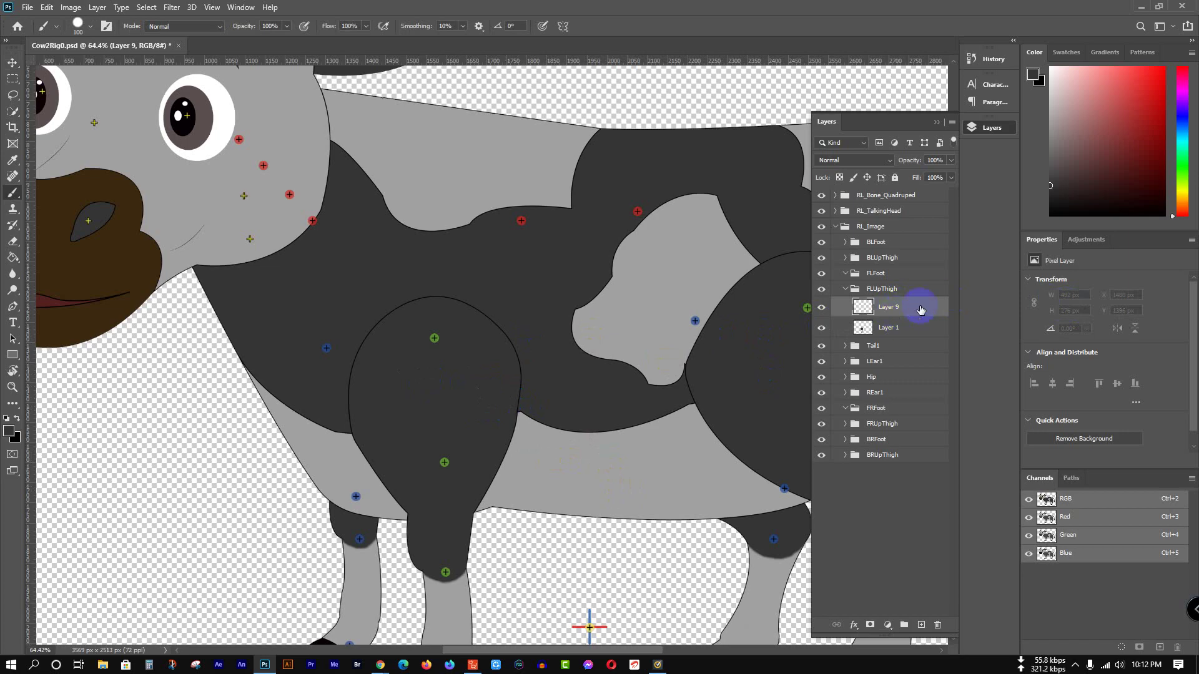
Step: Paint dark grey over the near front upper leg's rounded top outline on Layer 9, and hide the Hip group
scroll(466, 400, up, 4)
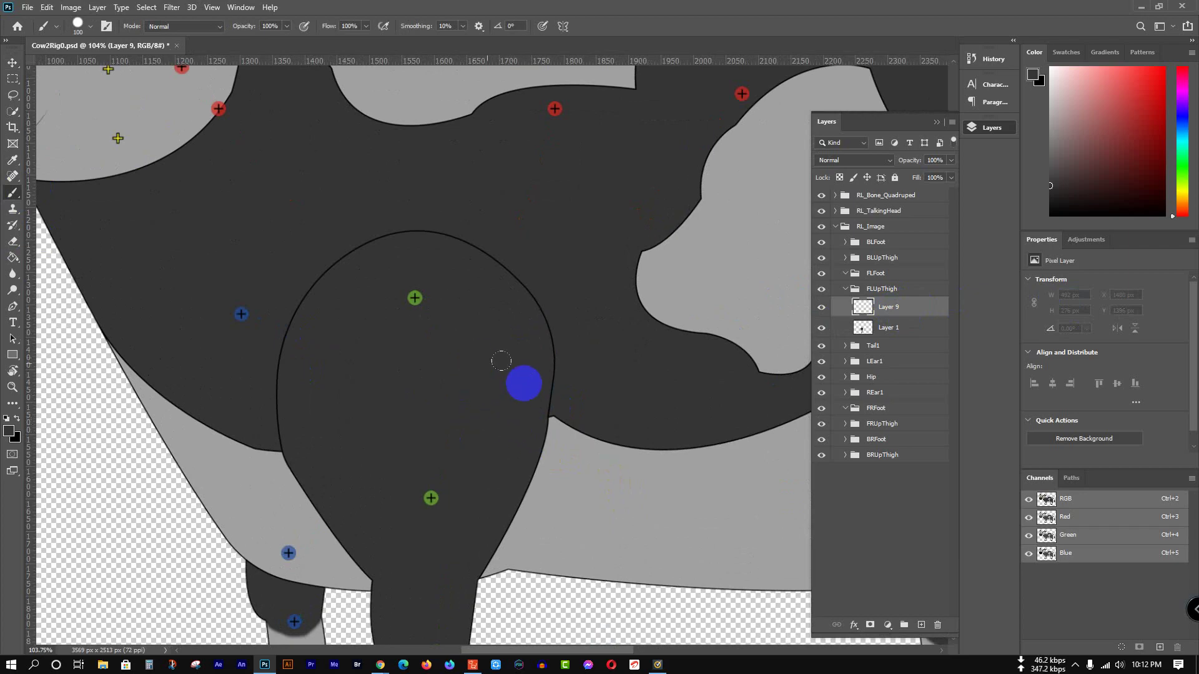
scroll(523, 381, up, 2)
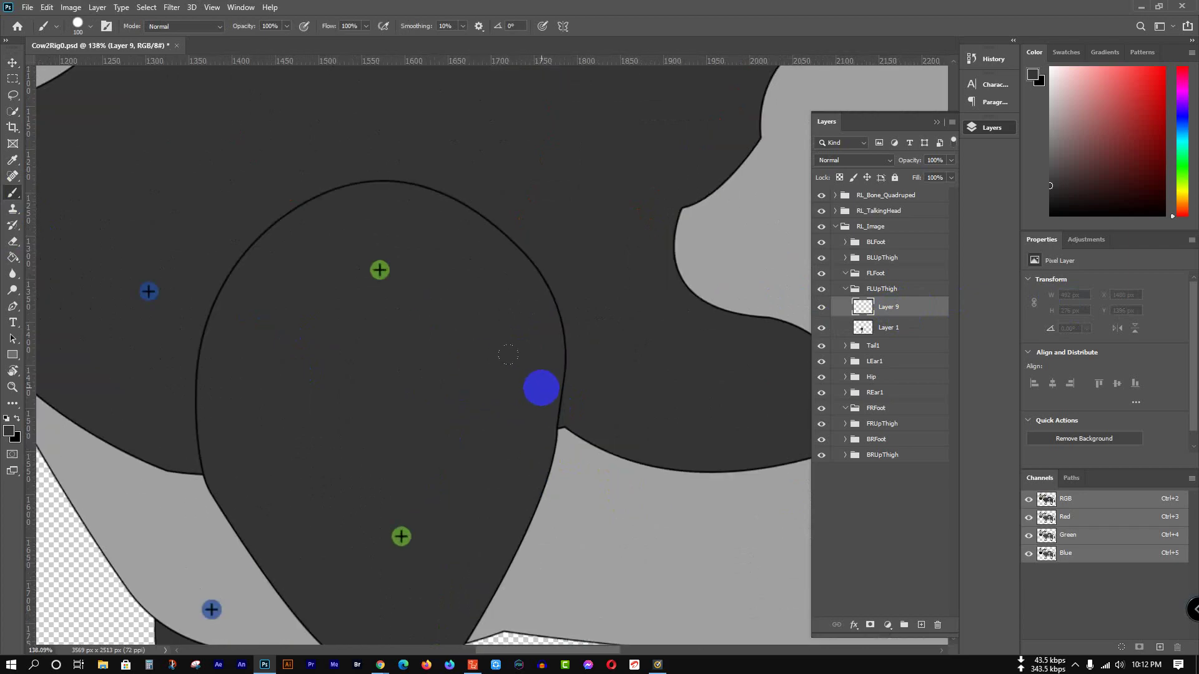
mouse_move(699, 294)
mouse_down()
mouse_move(683, 227)
mouse_move(567, 334)
mouse_move(423, 188)
mouse_move(271, 214)
mouse_move(193, 377)
mouse_move(217, 438)
mouse_up()
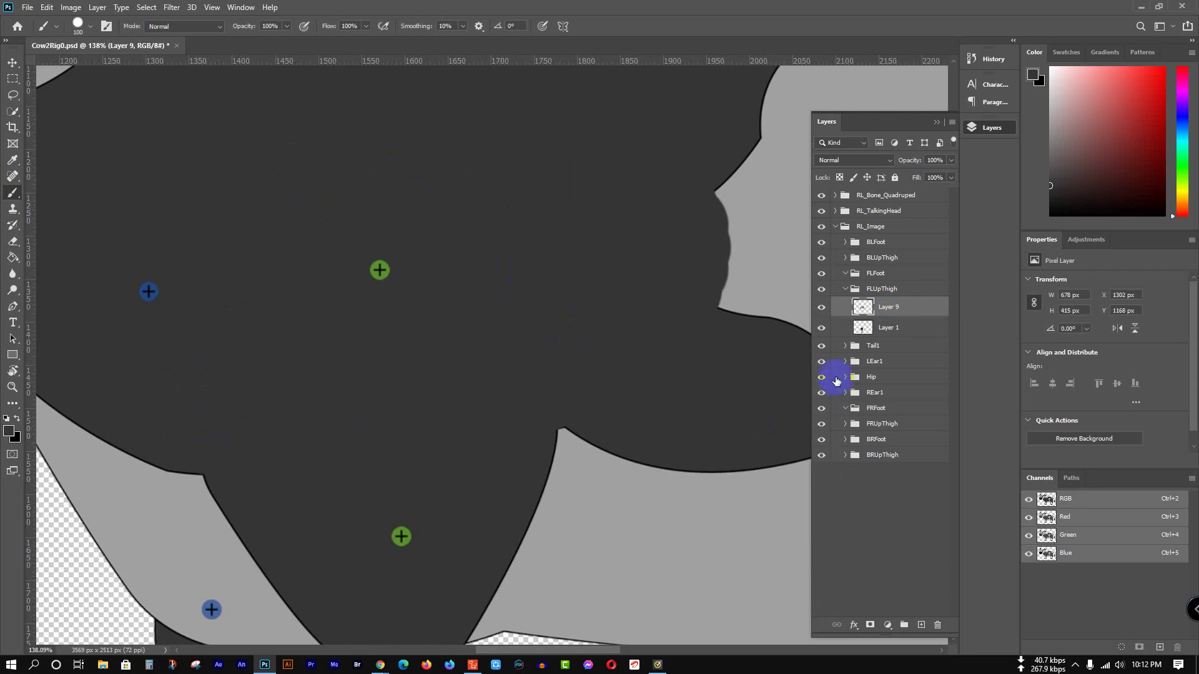
click(821, 377)
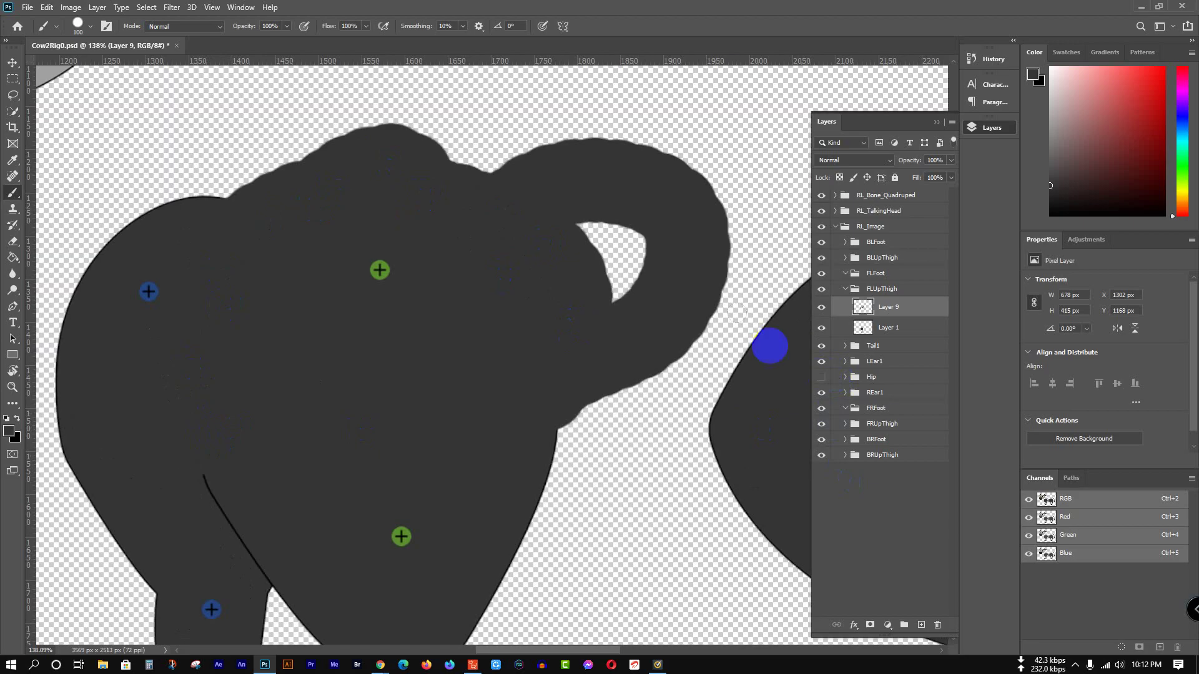
Step: Clip Layer 9 to Layer 1, merge the two layers, and collapse the FLUpThigh group
click(922, 328)
click(925, 311)
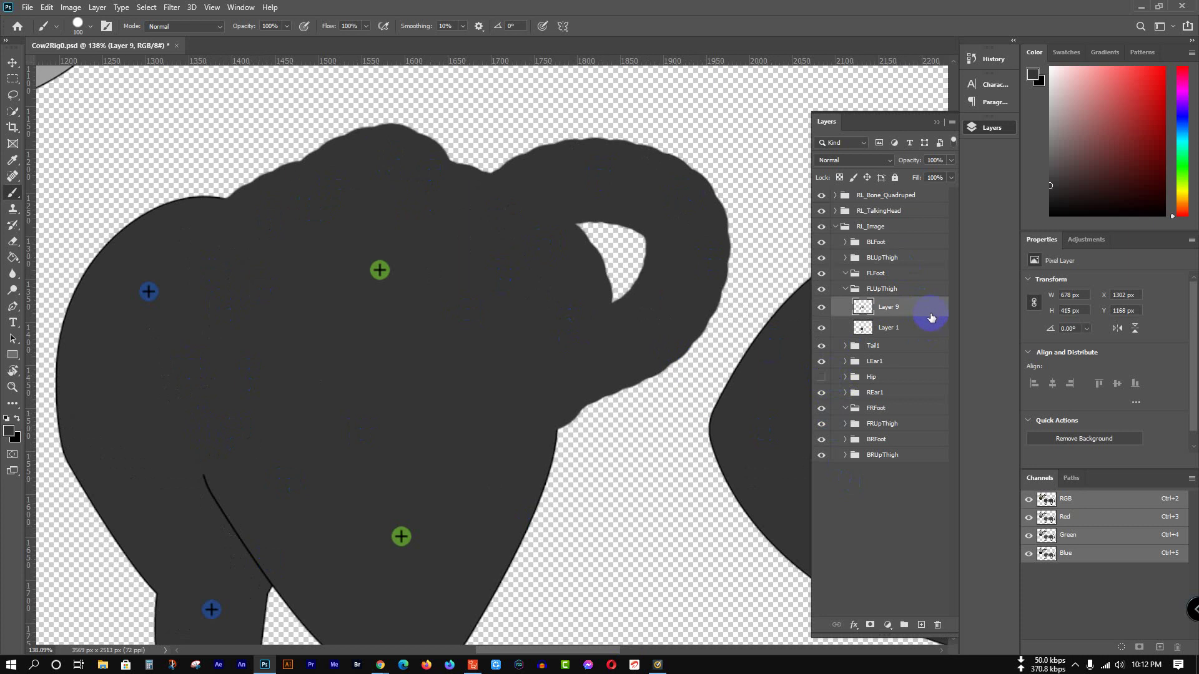
drag(932, 314, 934, 316)
drag(933, 317, 931, 320)
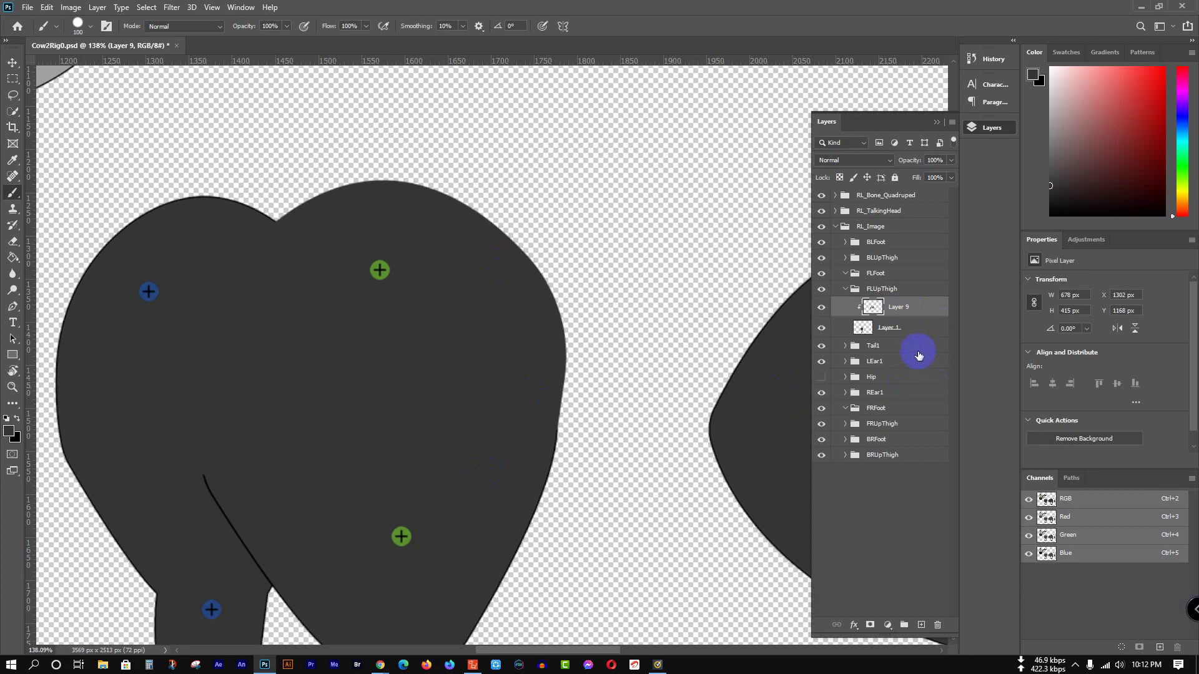
key(ctrl+e)
click(846, 290)
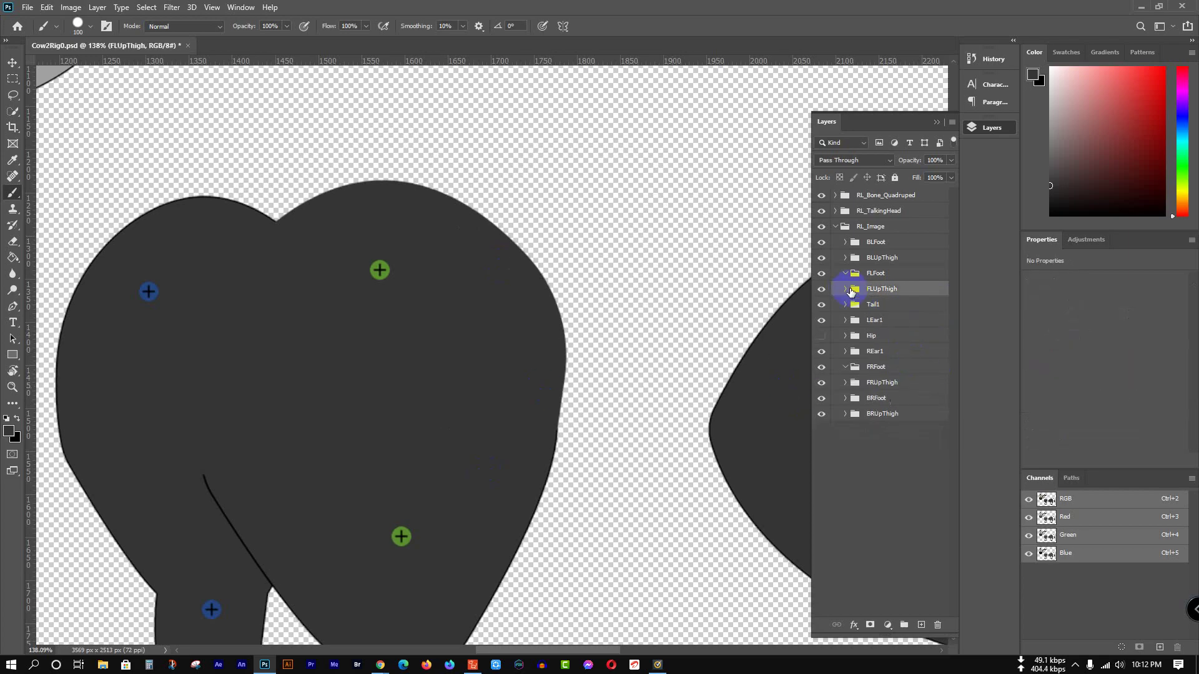
Step: Select the near hind thigh's Layer 7 in the BLUpThigh group and add a new layer above it
scroll(369, 281, down, 3)
drag(517, 301, 83, 319)
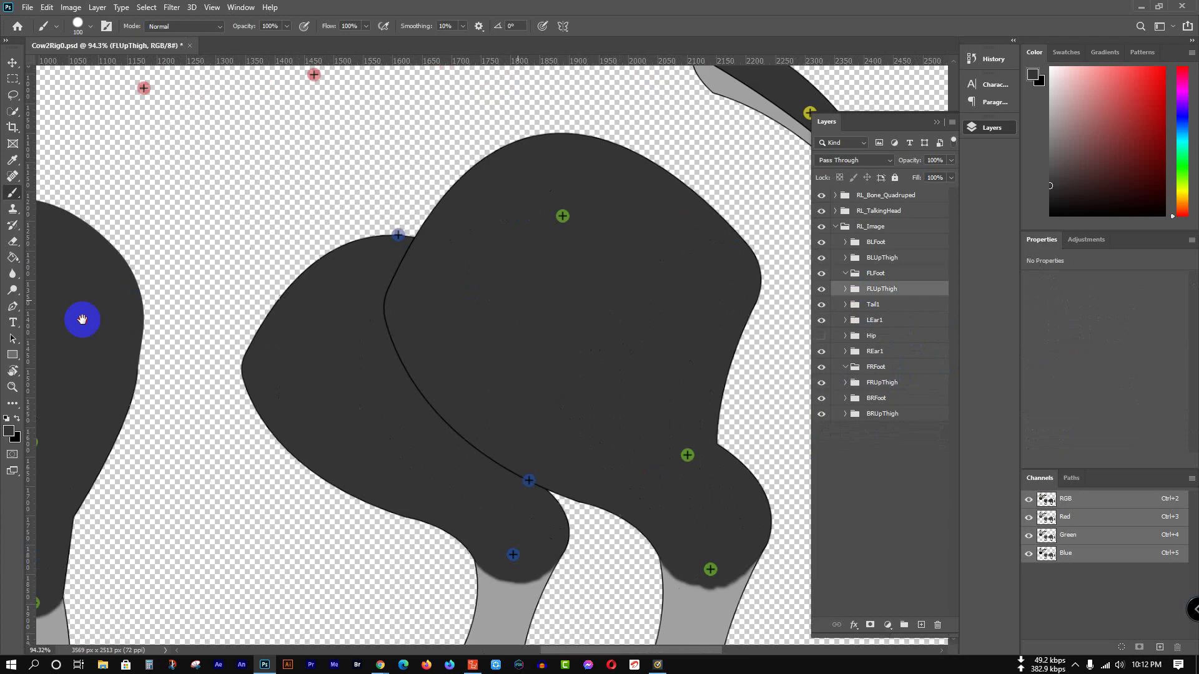
key(v)
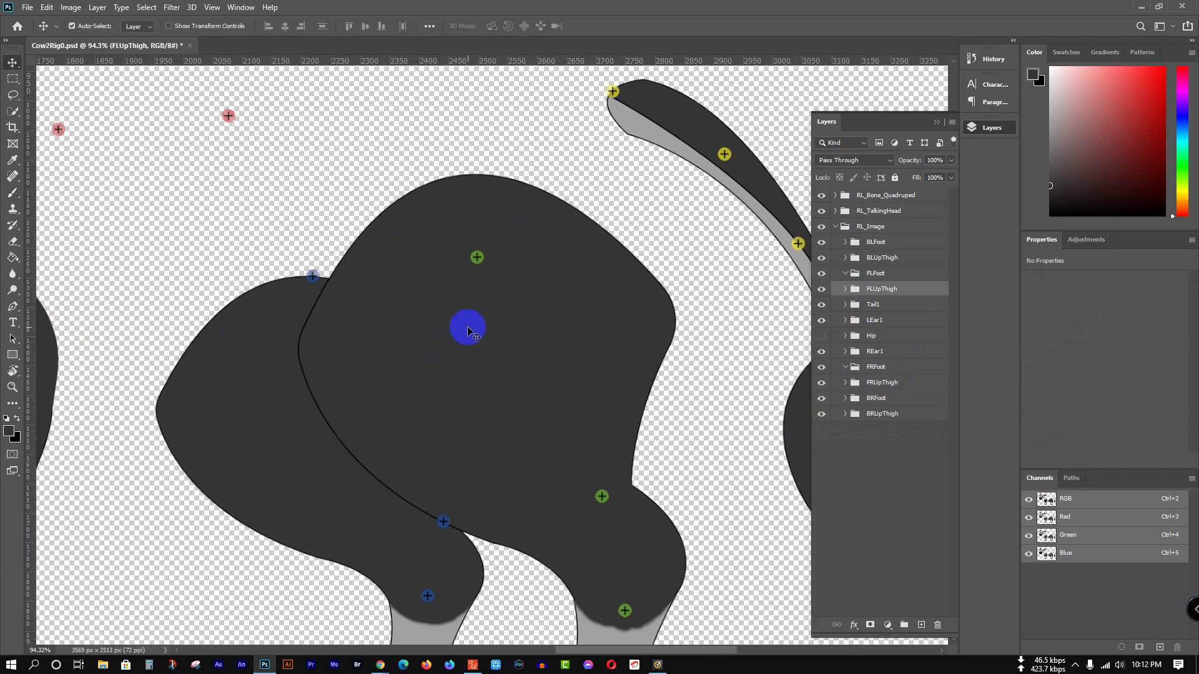
click(476, 340)
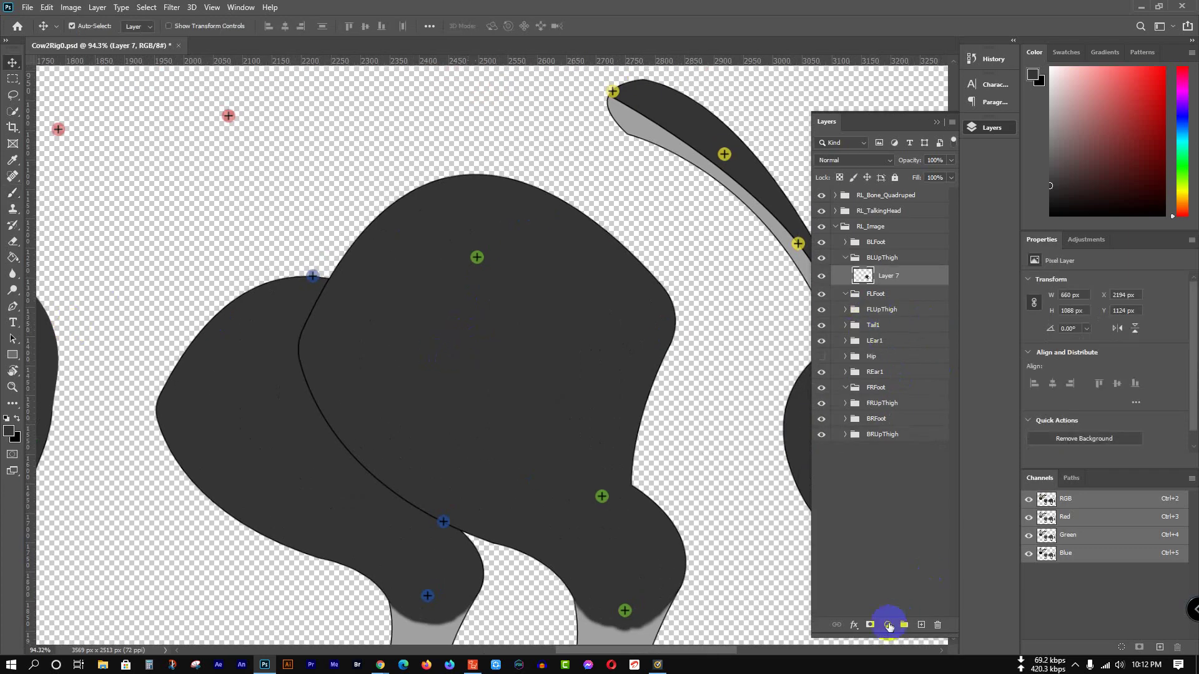
click(921, 624)
Step: Brush dark grey over the near hind thigh's upper outline on the new layer, and merge it into Layer 7 as a clipping mask
scroll(626, 316, up, 2)
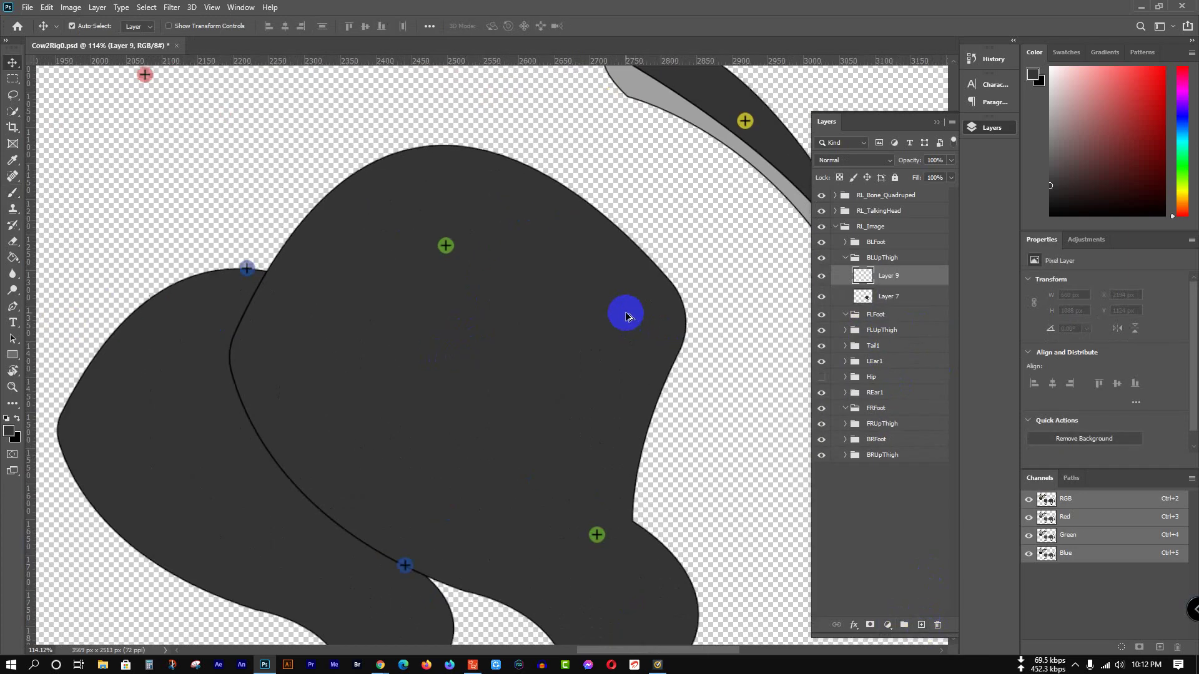
key(b)
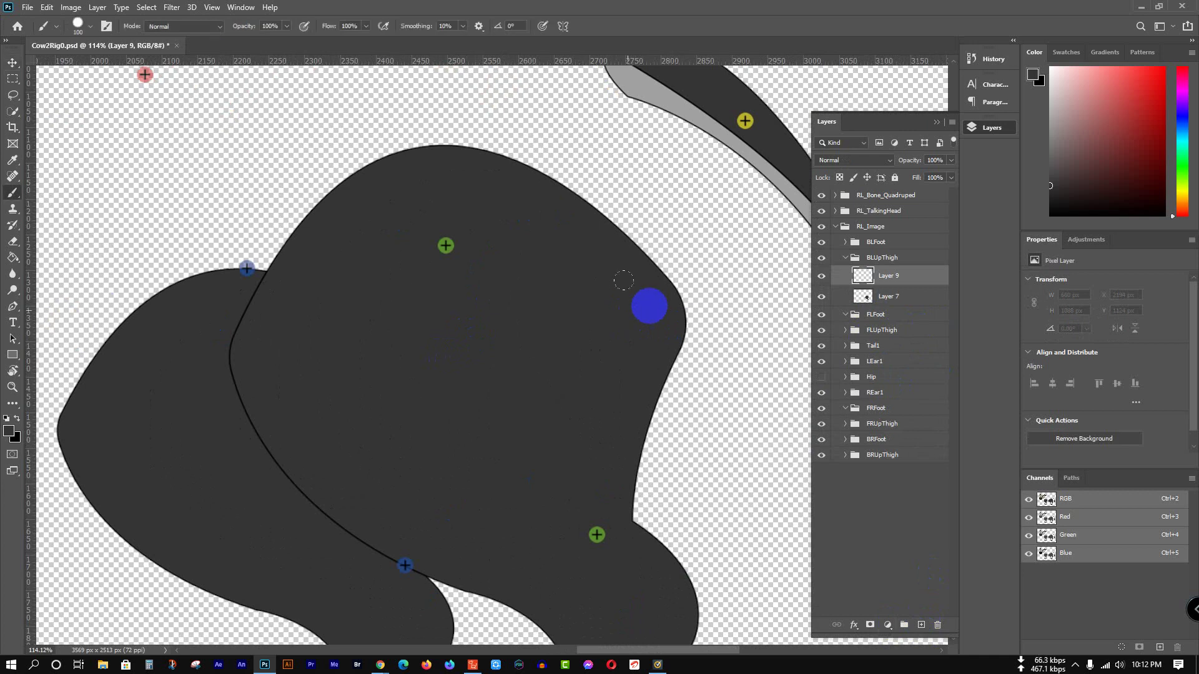
mouse_move(549, 302)
mouse_down()
mouse_move(635, 280)
mouse_move(674, 308)
mouse_move(621, 241)
mouse_move(490, 161)
mouse_move(388, 162)
mouse_move(300, 233)
mouse_move(262, 320)
mouse_up()
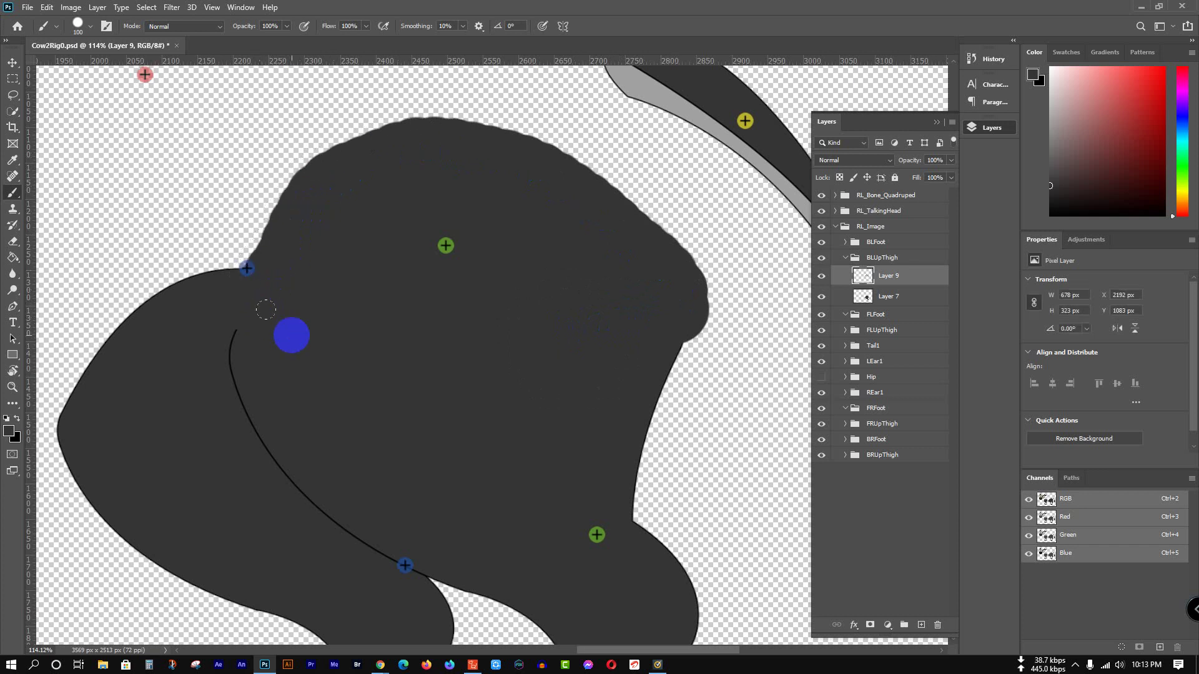
alt+click(933, 285)
key(ctrl+e)
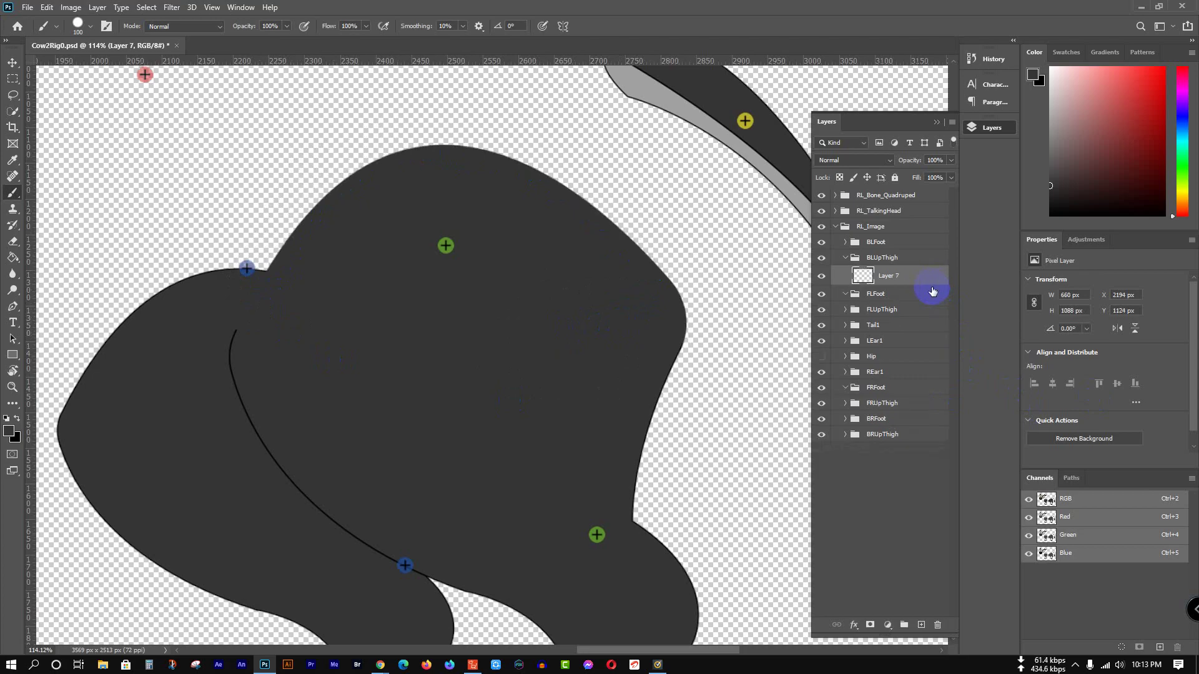
Step: Collapse the BLUpThigh group and the RL_Image group, and save Cow2Rig0.psd
click(846, 258)
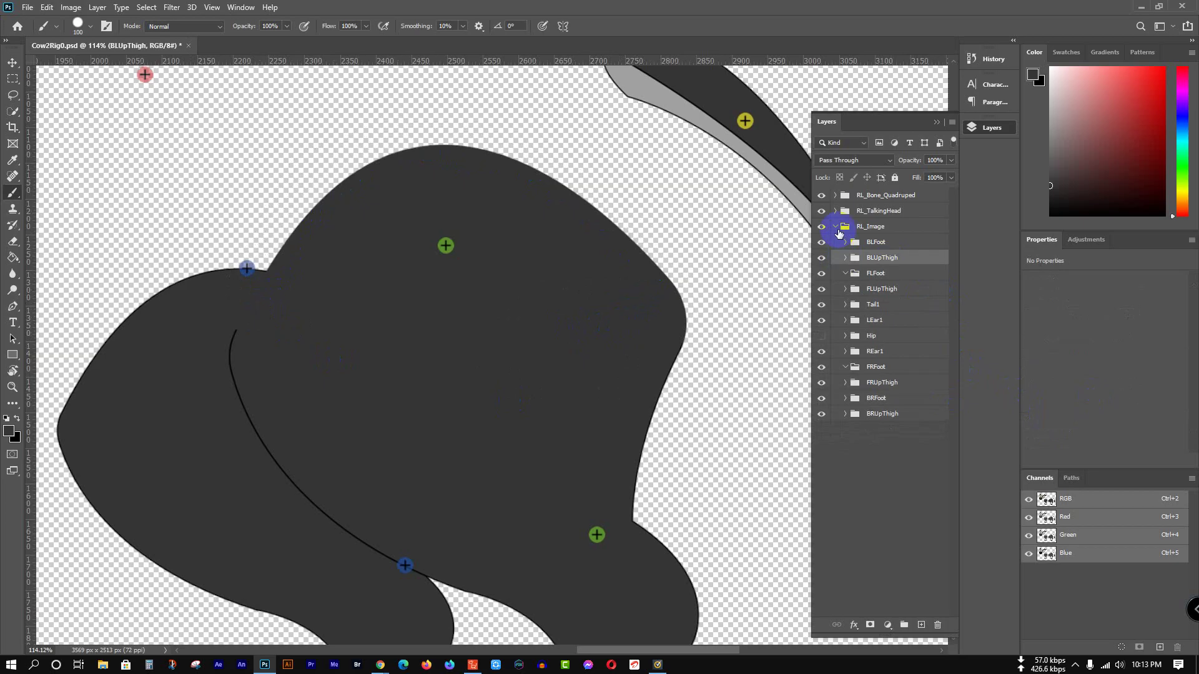
click(835, 227)
scroll(382, 289, down, 6)
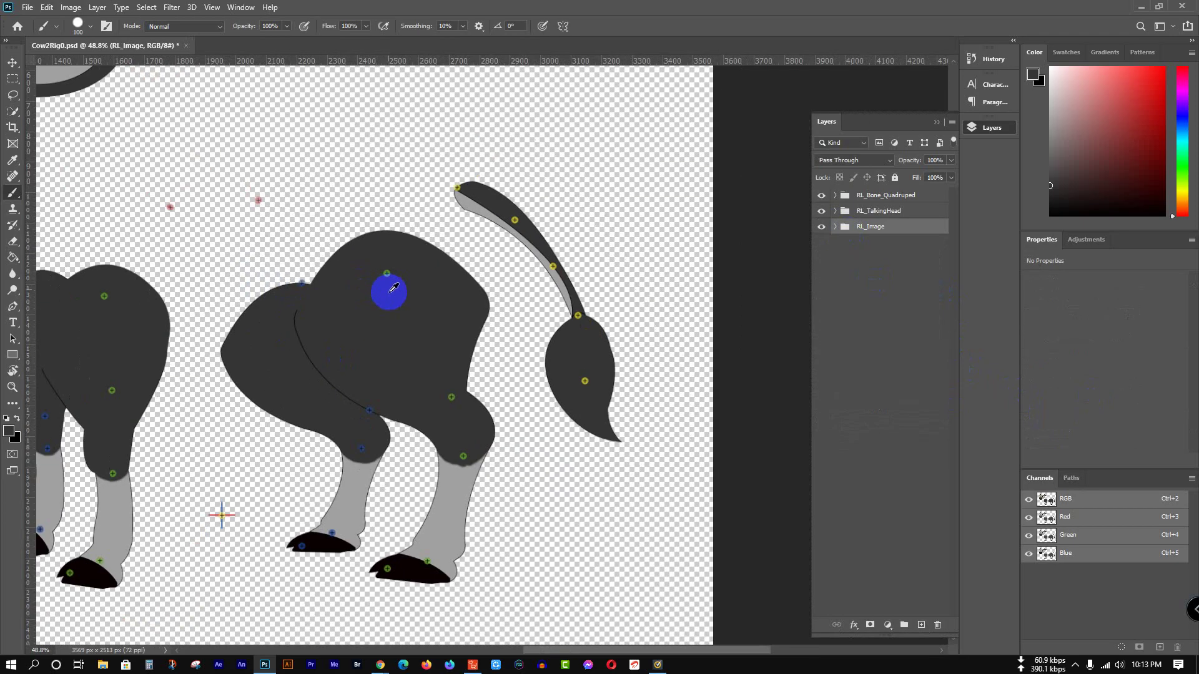
key(ctrl+s)
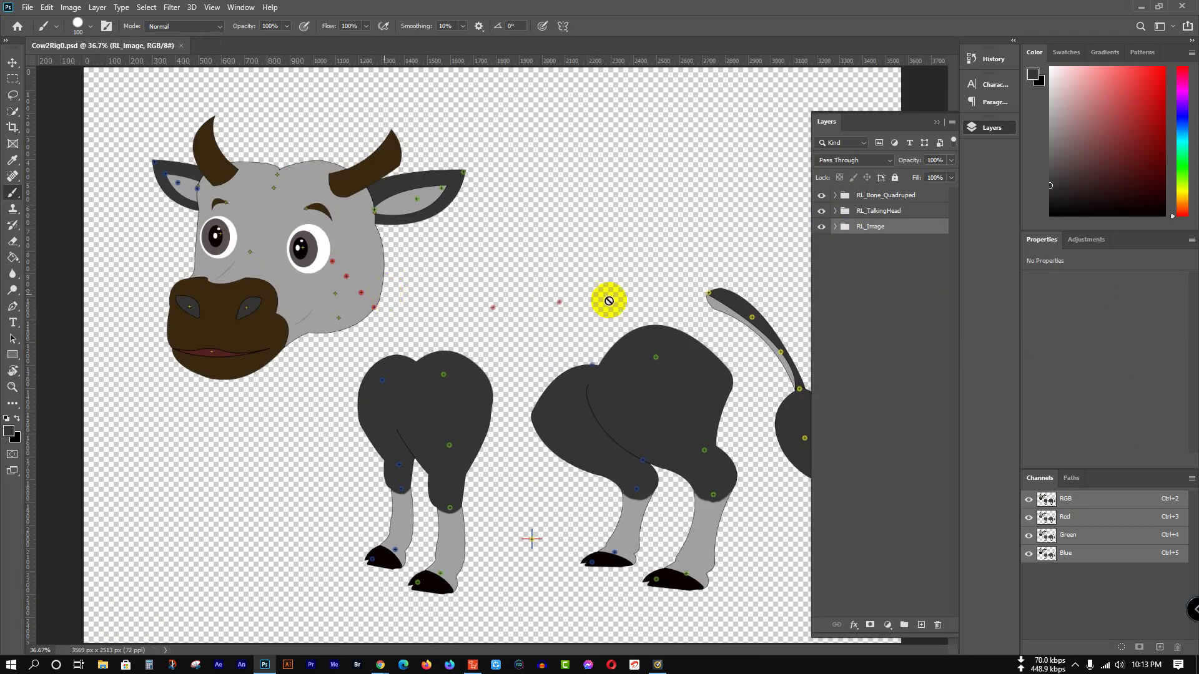
Step: Expand the RL_Image group and make its Hip group visible again
click(835, 227)
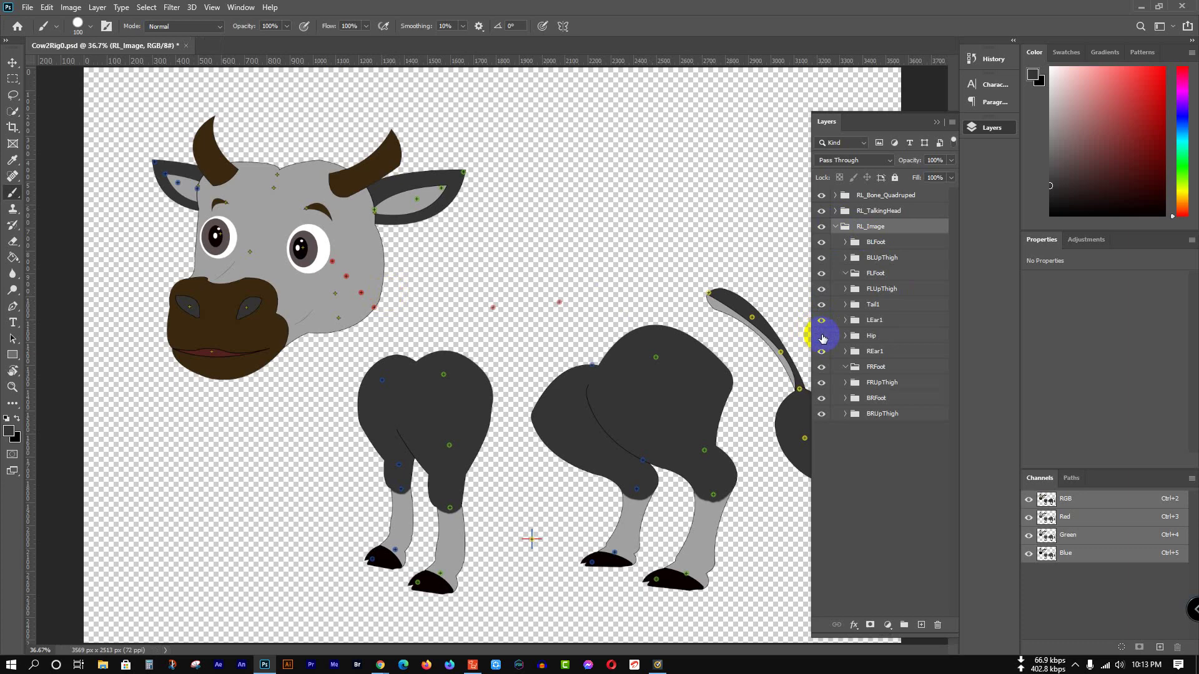
click(822, 336)
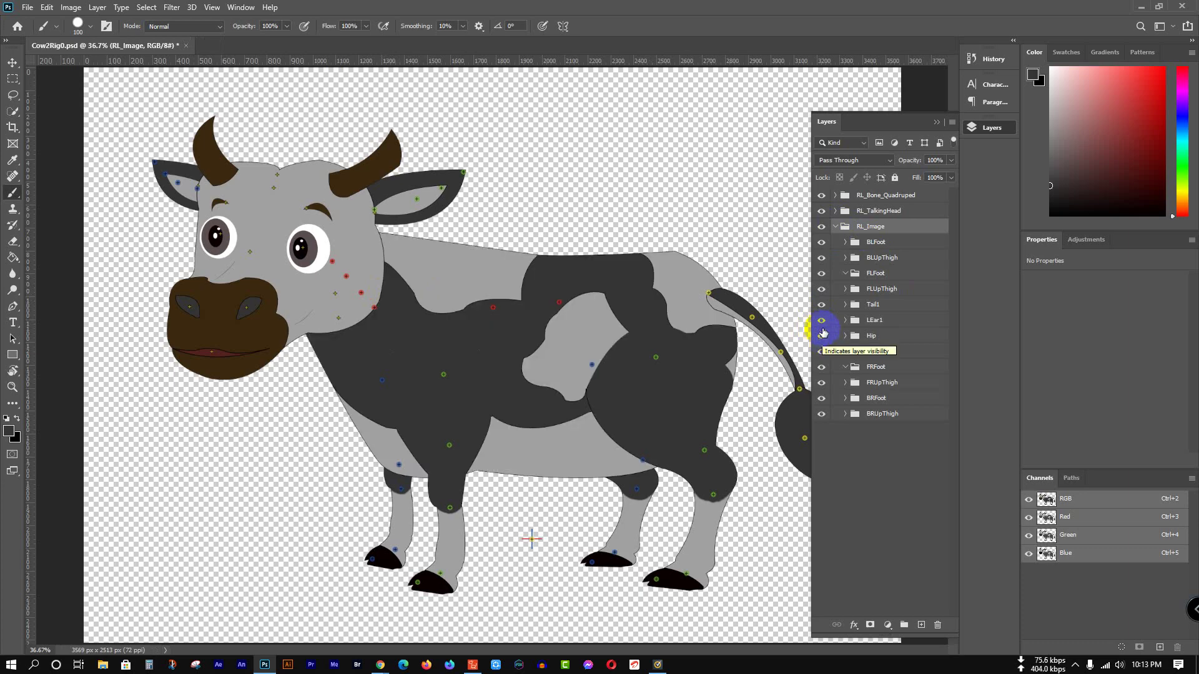
click(834, 228)
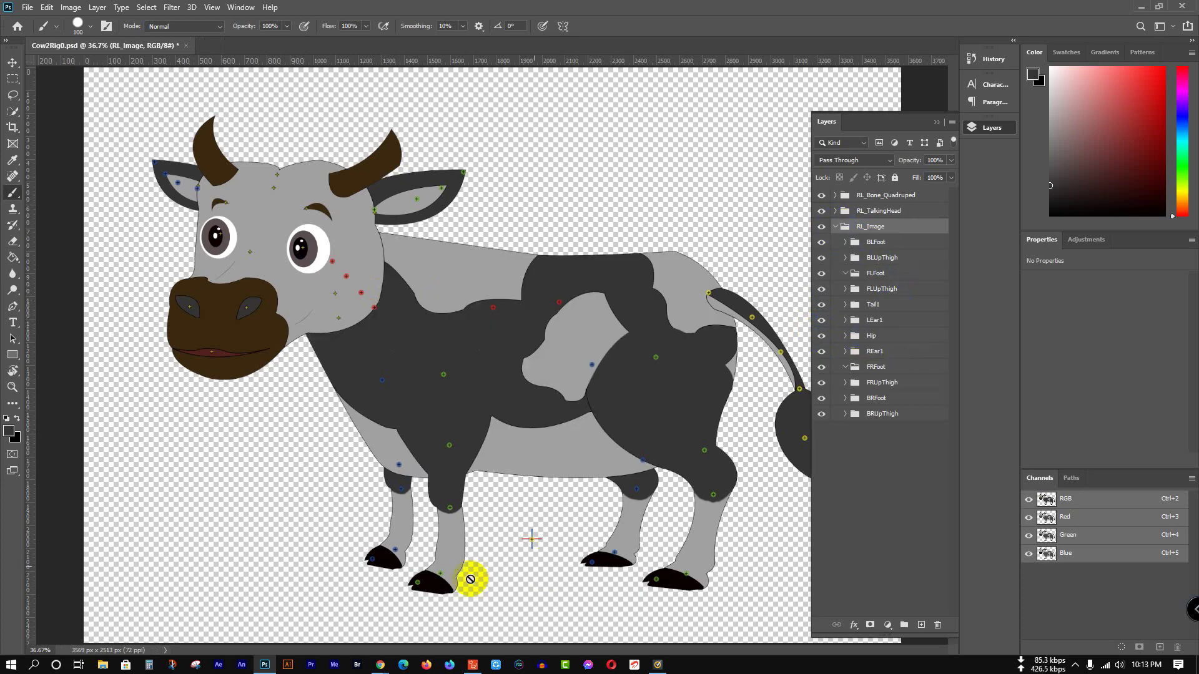
Step: Select the near front leg's Layer 1 in the FLUpThigh group with the Move tool, and save the PSD
scroll(450, 587, up, 5)
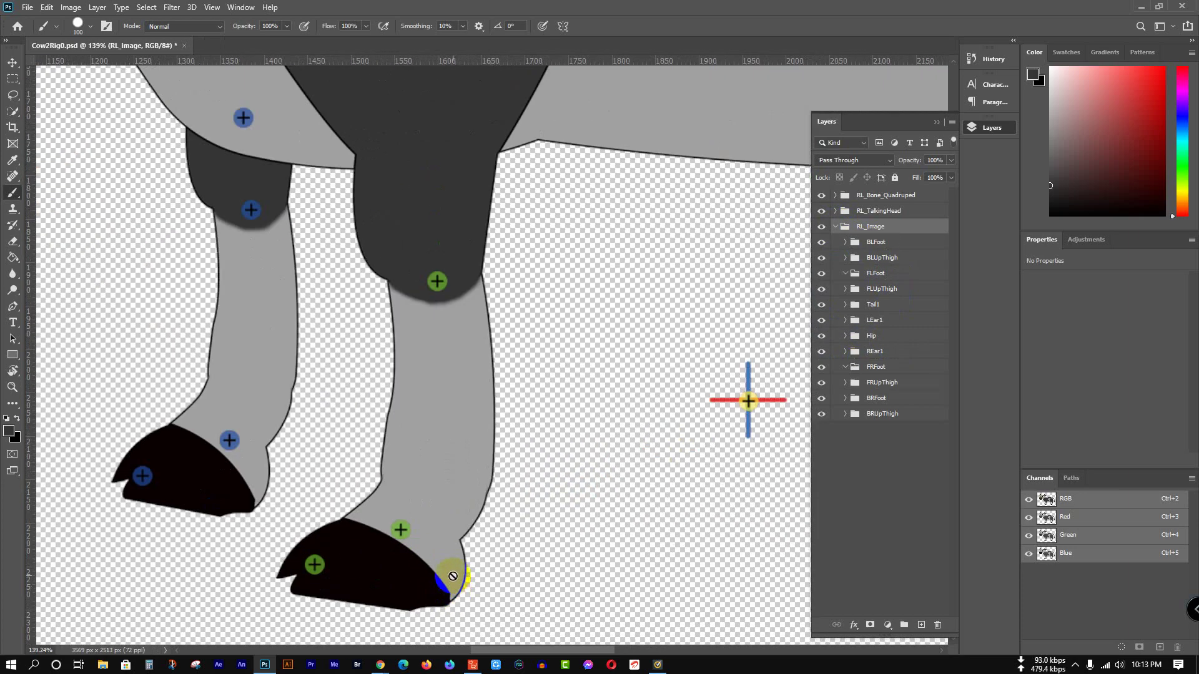
click(428, 573)
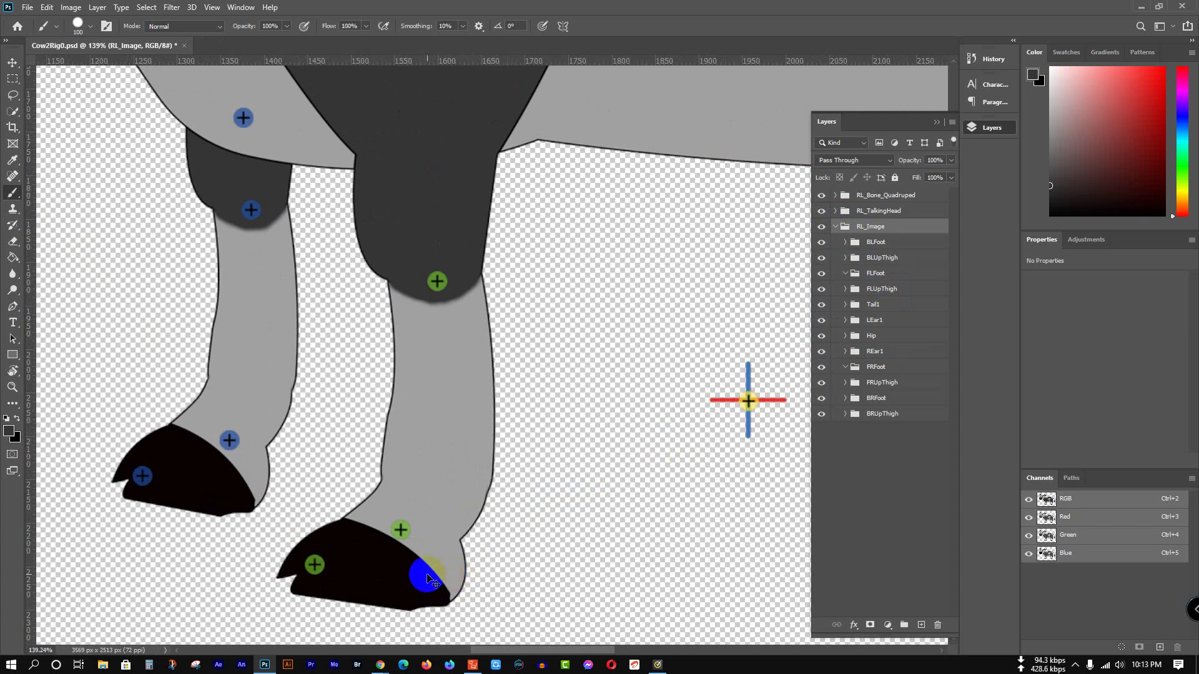
key(v)
mouse_move(436, 584)
mouse_down()
mouse_move(508, 594)
mouse_move(495, 565)
mouse_move(424, 534)
mouse_up()
click(1141, 10)
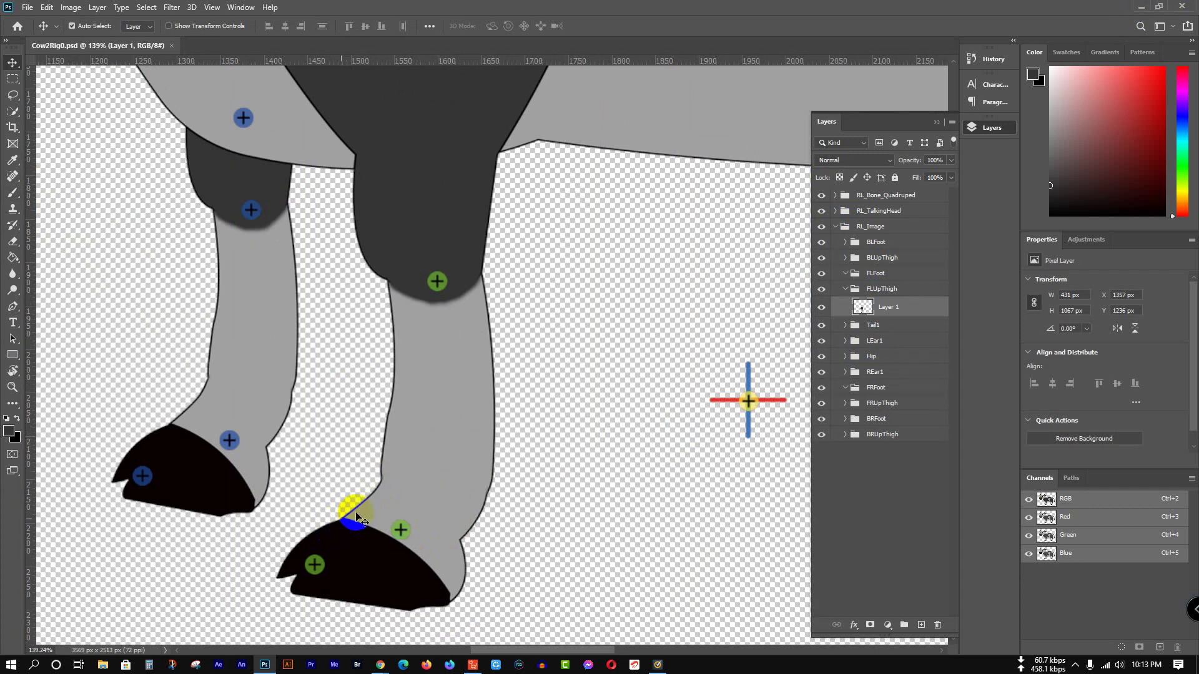
click(362, 524)
click(461, 597)
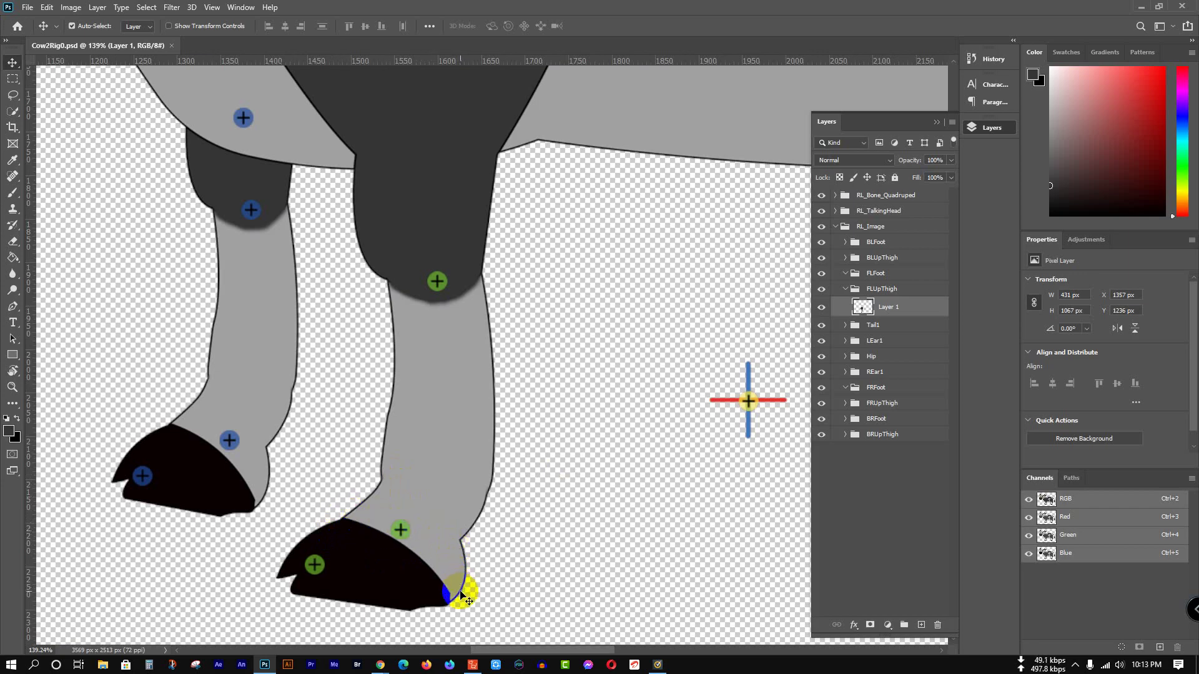
scroll(375, 278, down, 3)
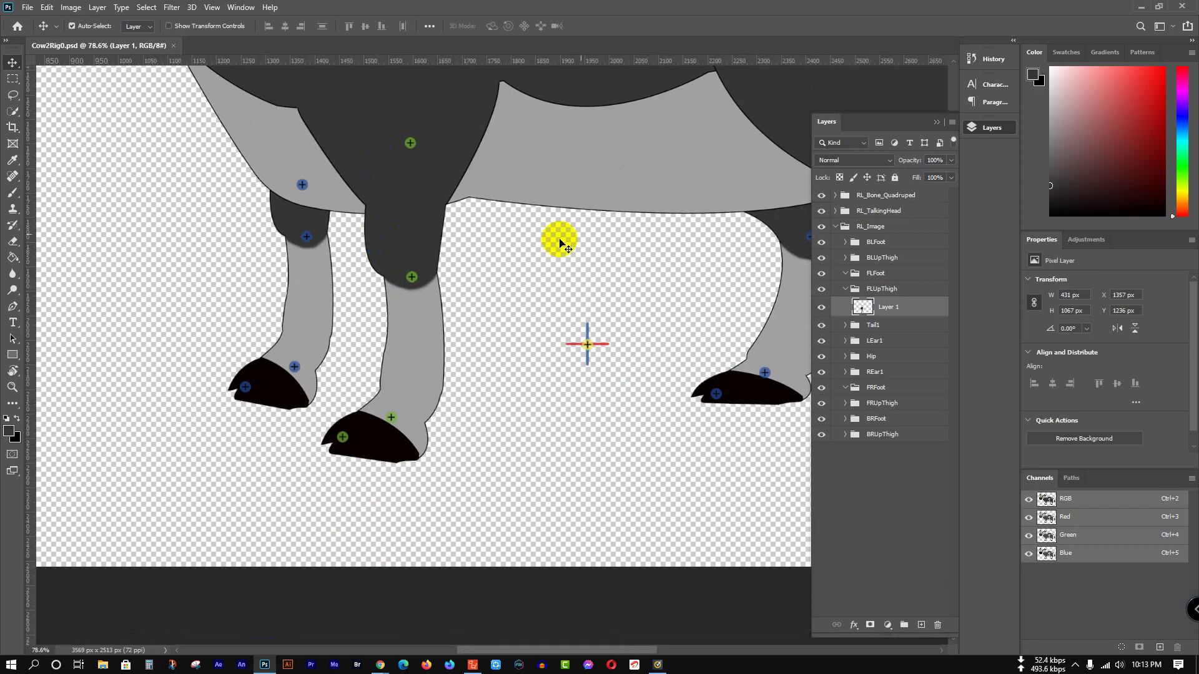
scroll(560, 243, down, 4)
click(653, 321)
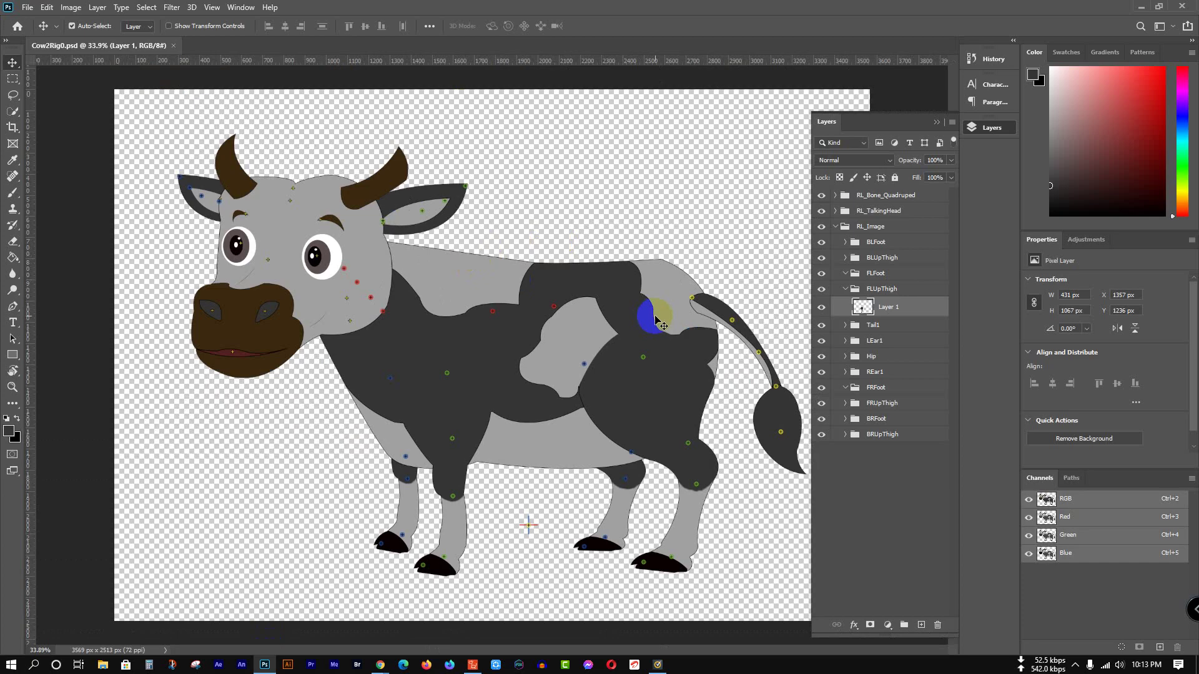
click(650, 335)
drag(649, 336, 652, 328)
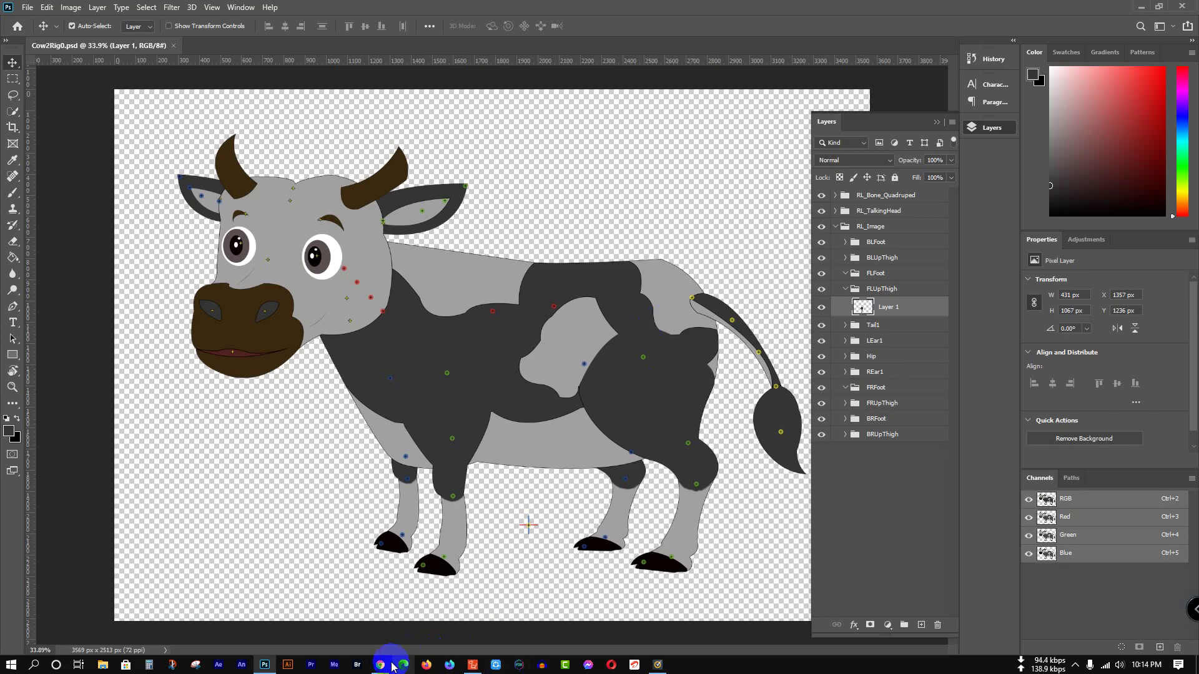
Step: Switch to Cartoon Animator 4 and return the cow from Composer Mode to the stage, accepting the loss of the synced PSD connection
mouse_move(381, 667)
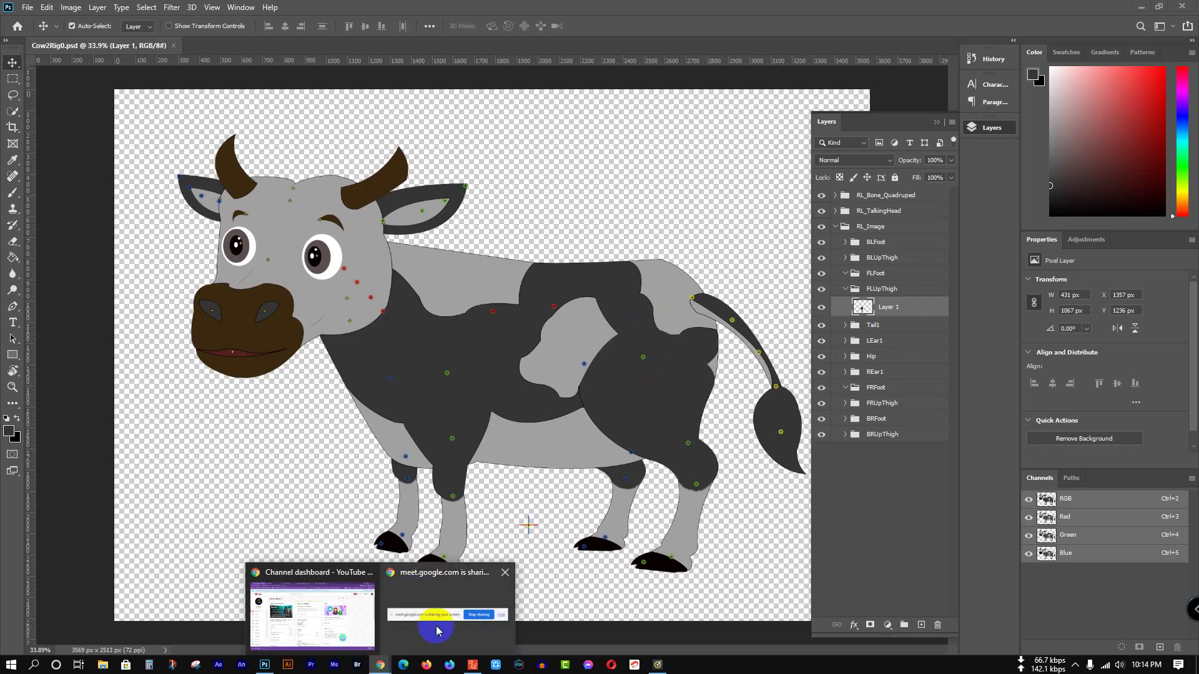
click(473, 666)
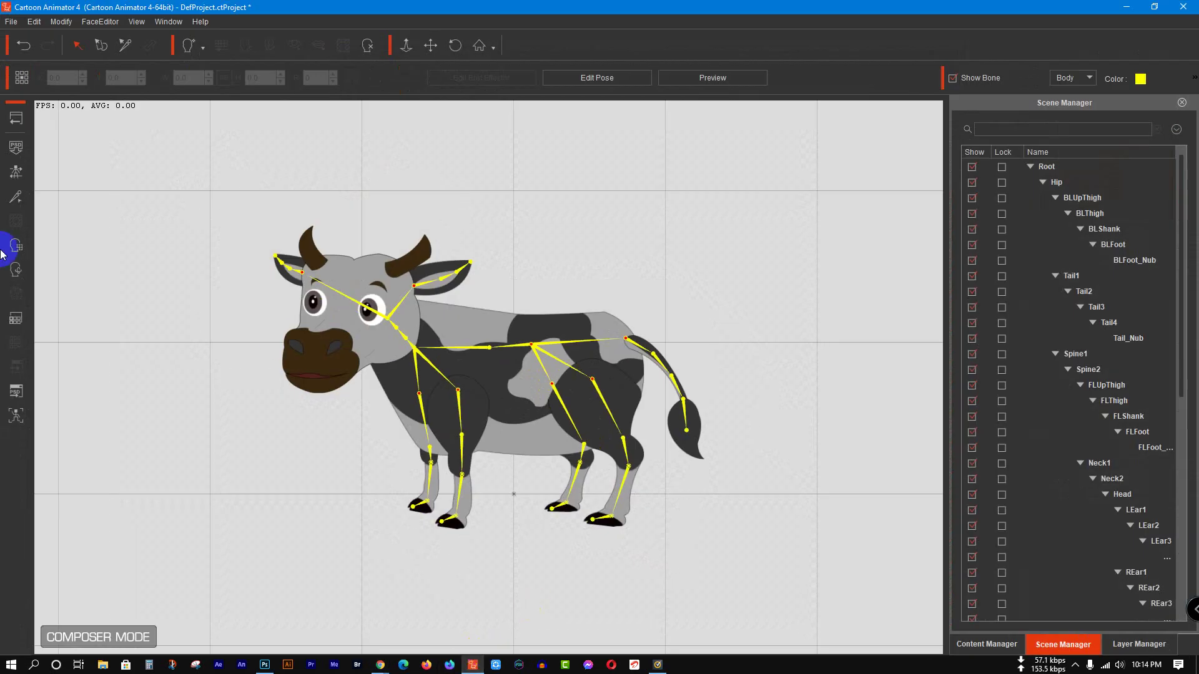
click(17, 118)
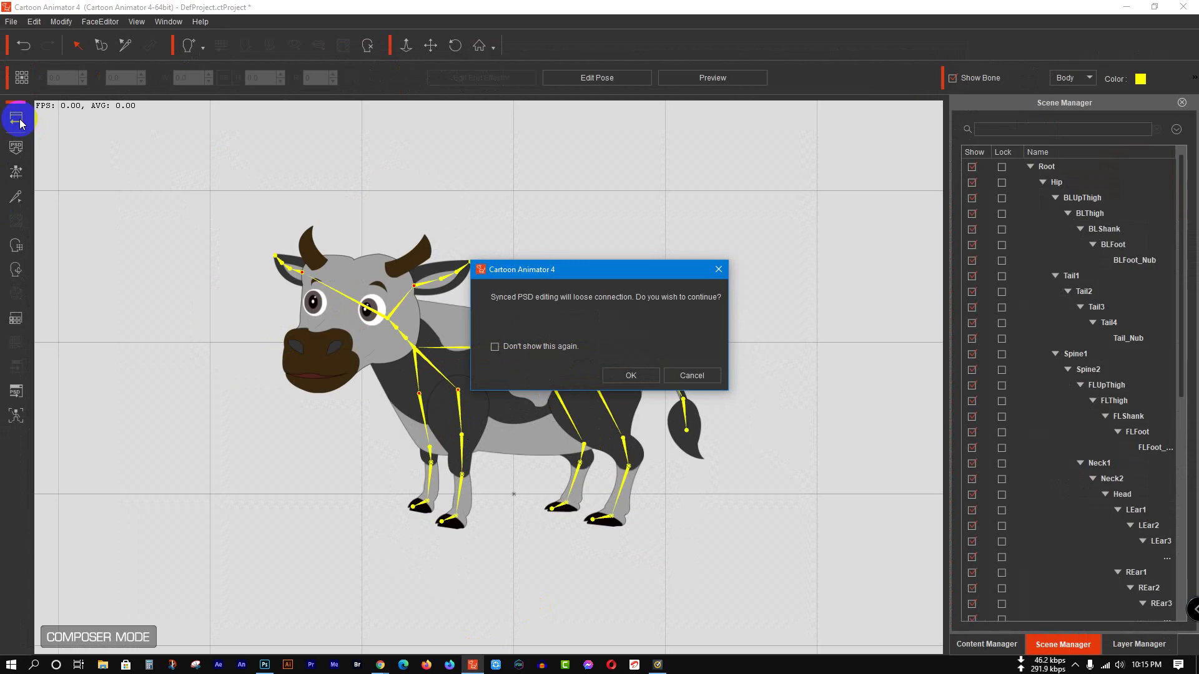
click(630, 373)
click(391, 366)
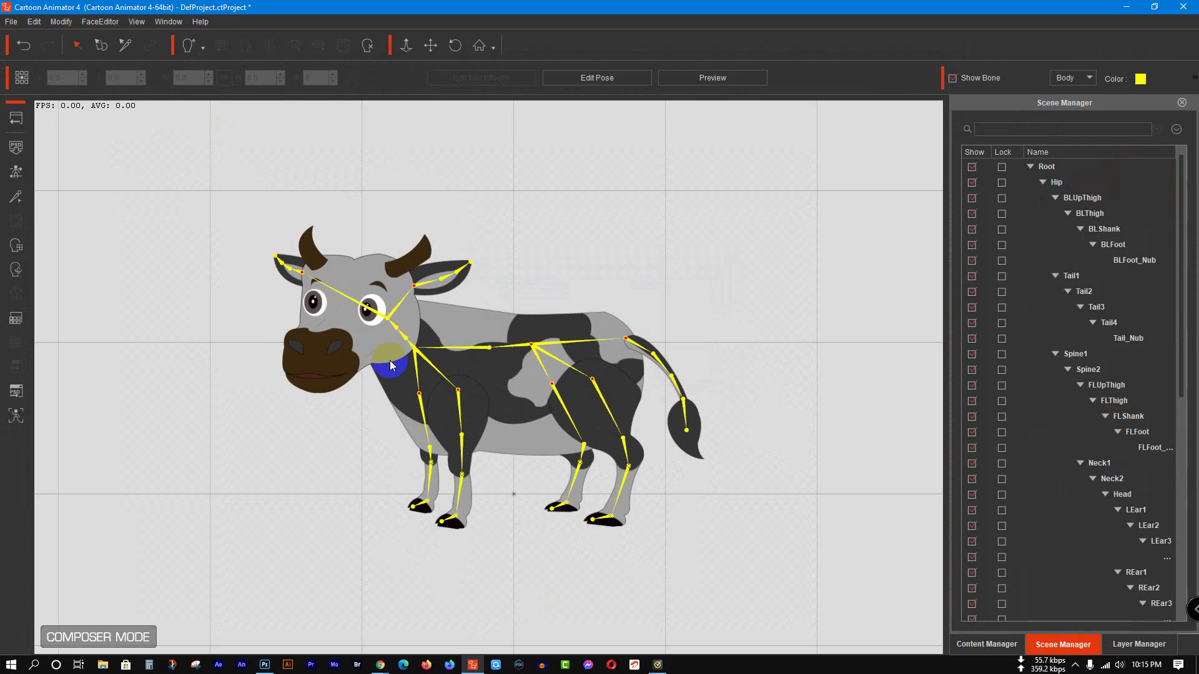
key(Escape)
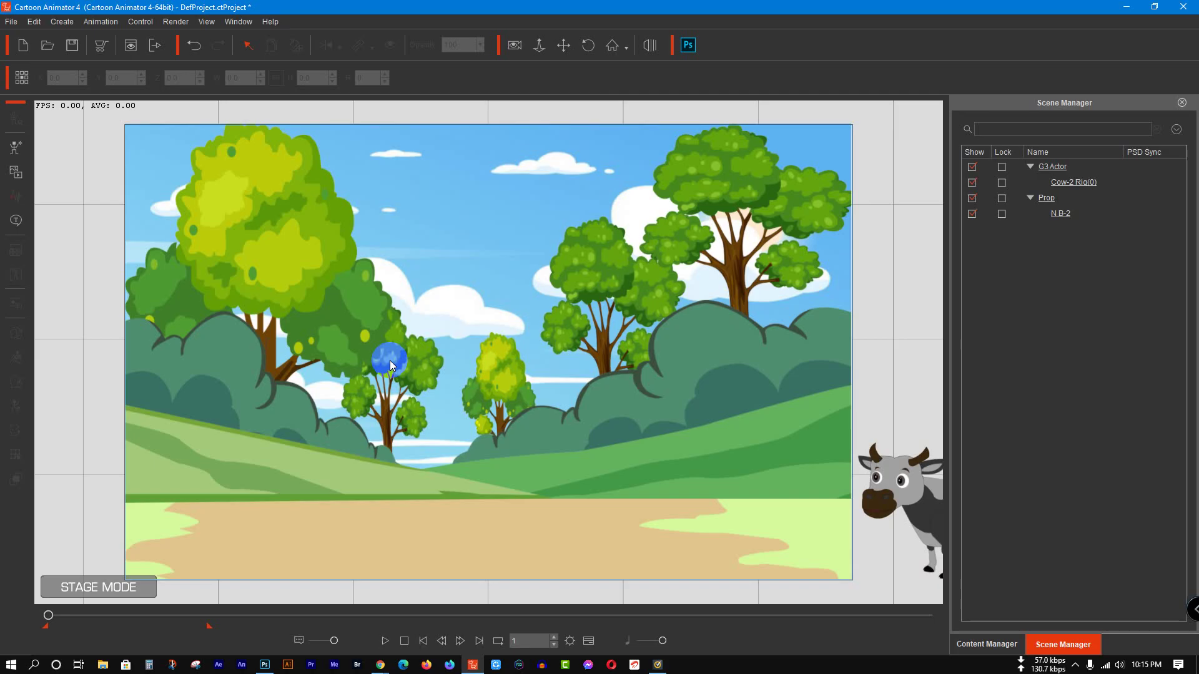
Step: Select the N B-2 background prop in the scene, keeping the Prop group visible
click(972, 199)
click(972, 198)
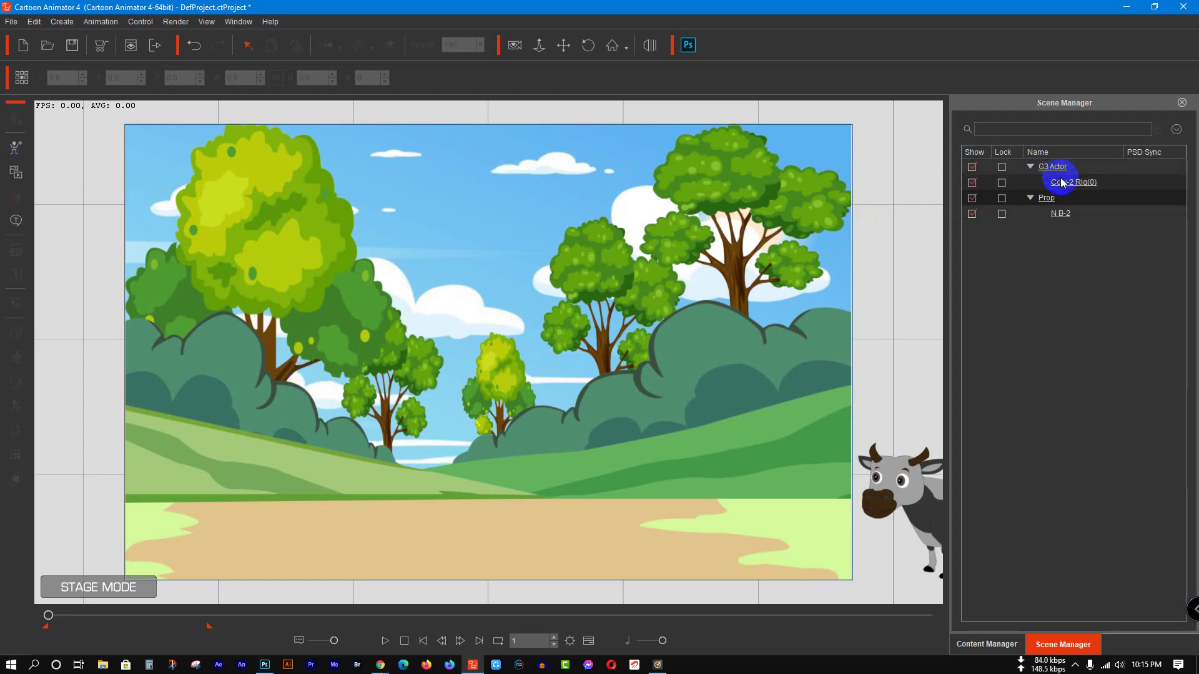
click(1066, 214)
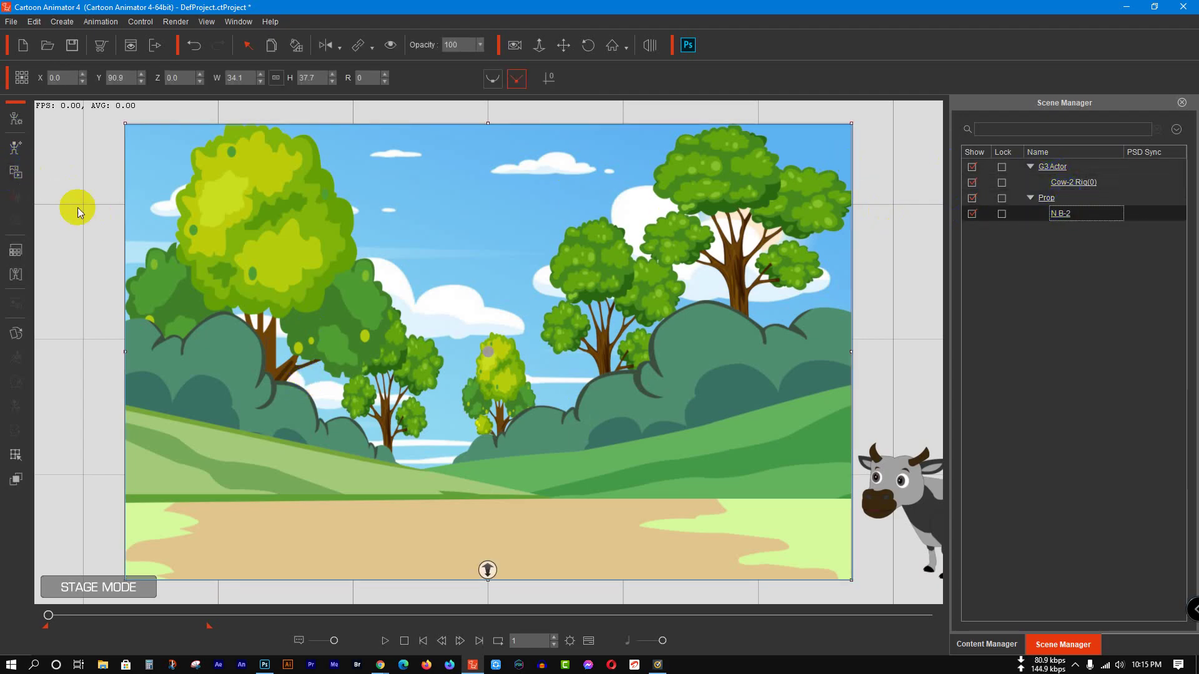
click(16, 177)
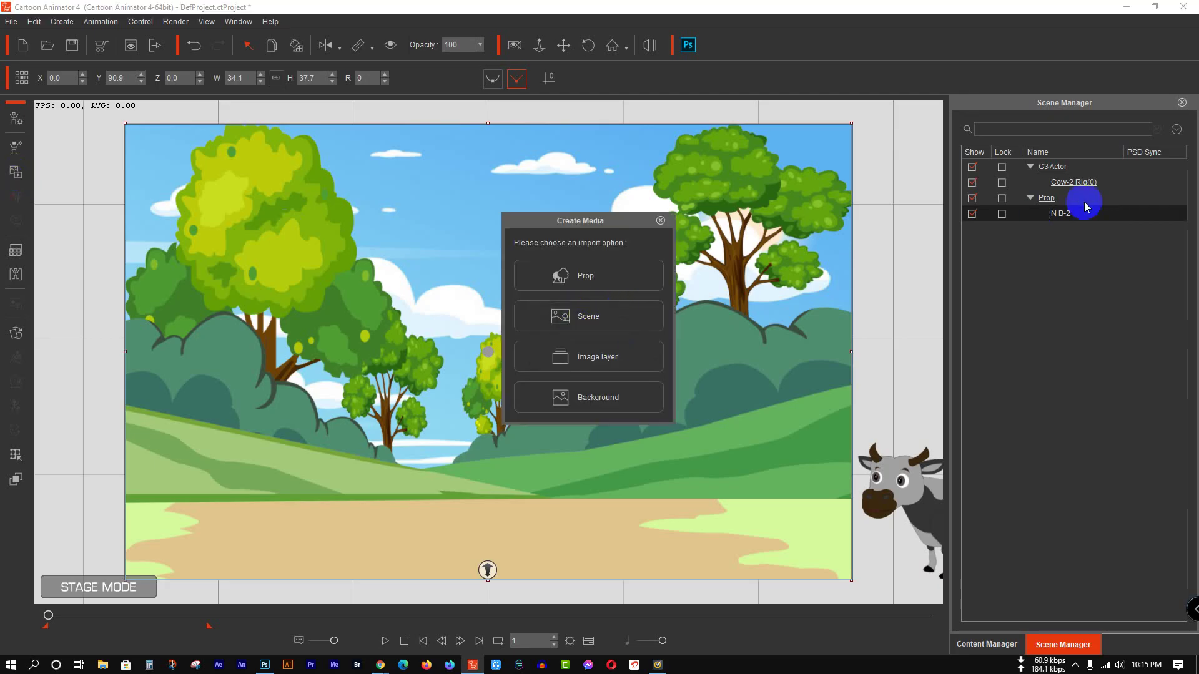
click(620, 316)
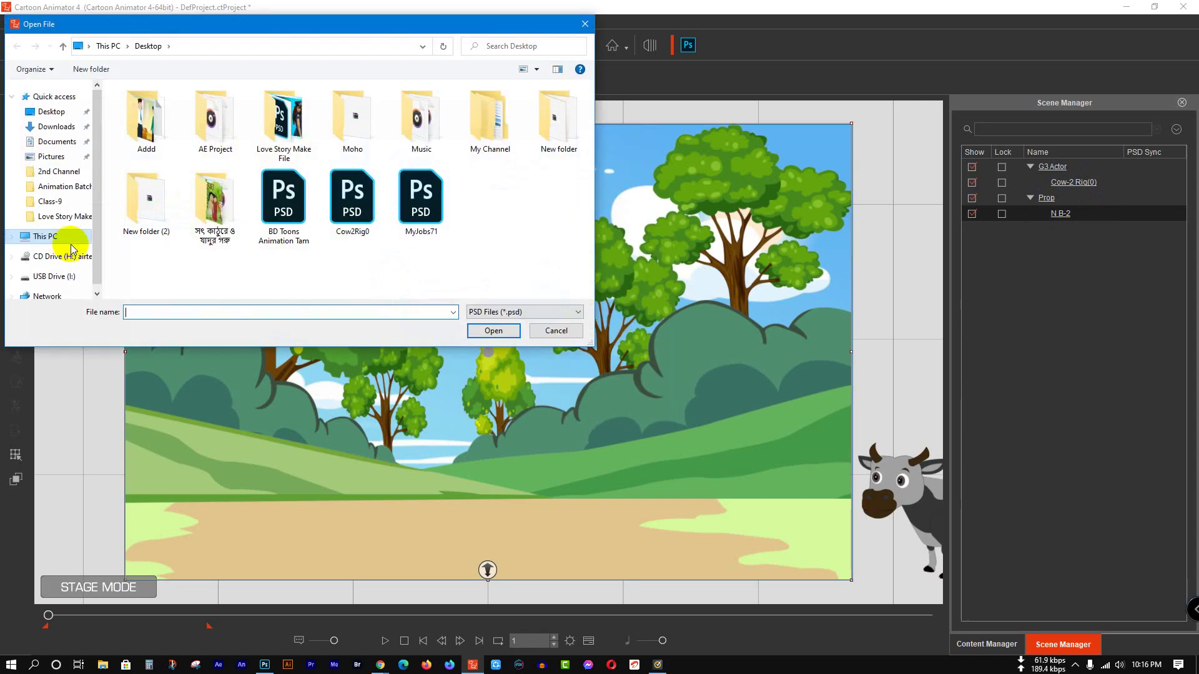
click(585, 24)
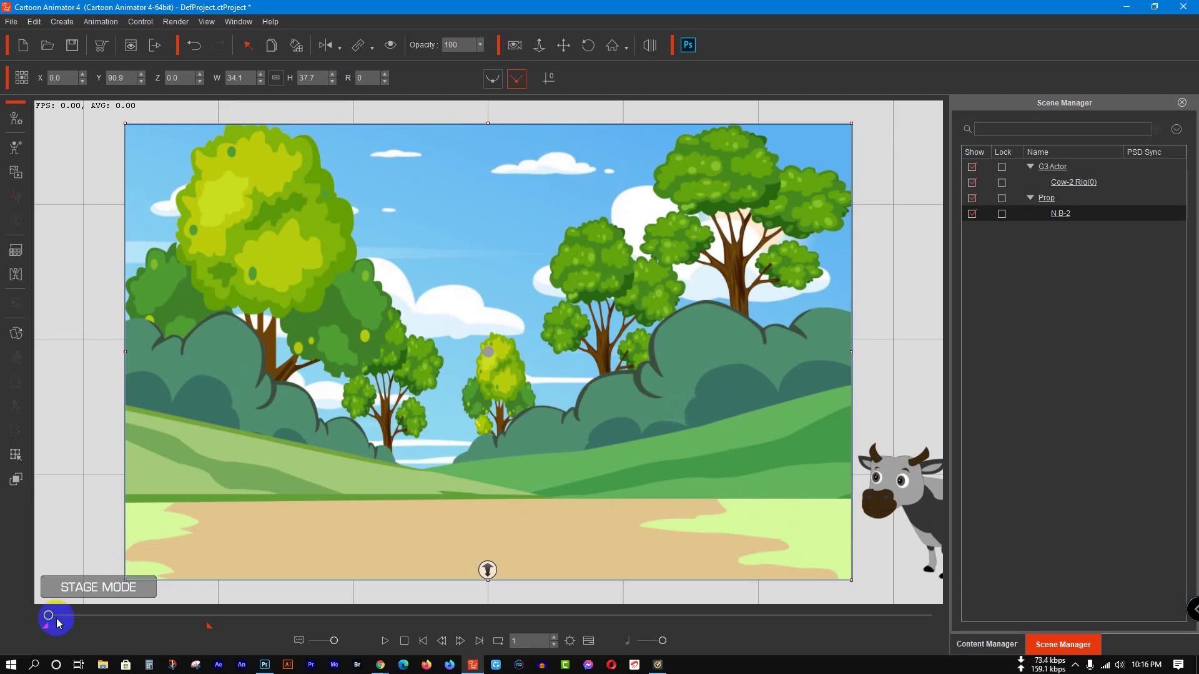
Step: Play the cow's walk animation from the first frame and pause it midway across the background
drag(48, 616, 22, 621)
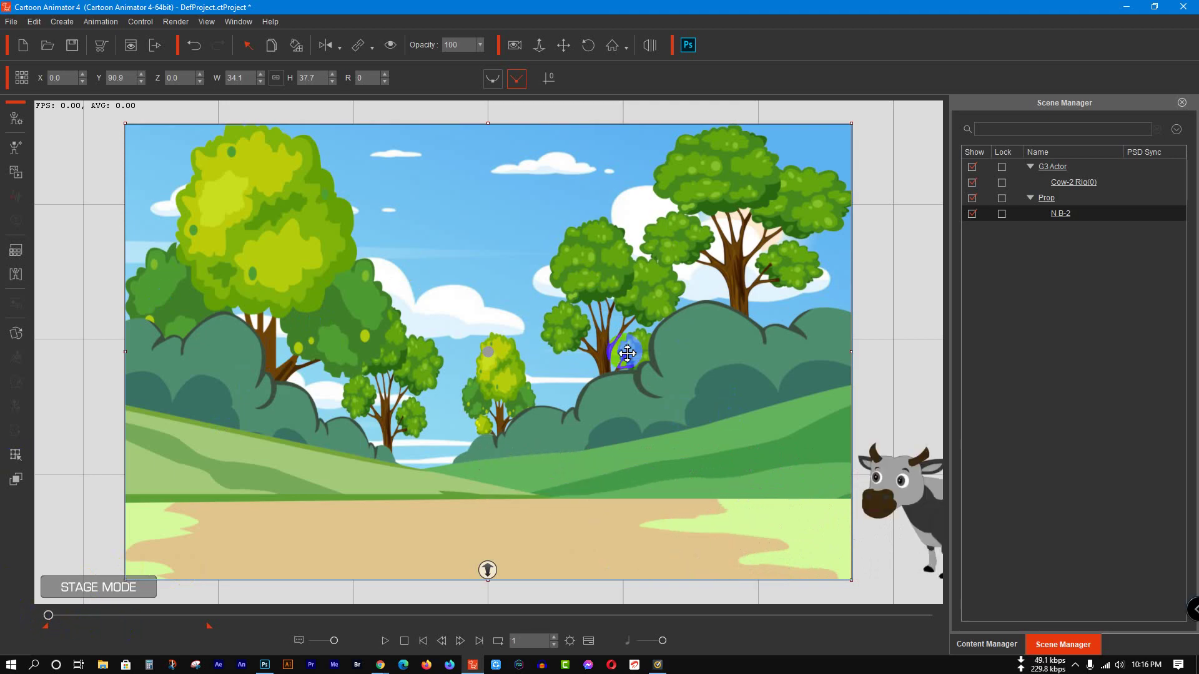
click(385, 641)
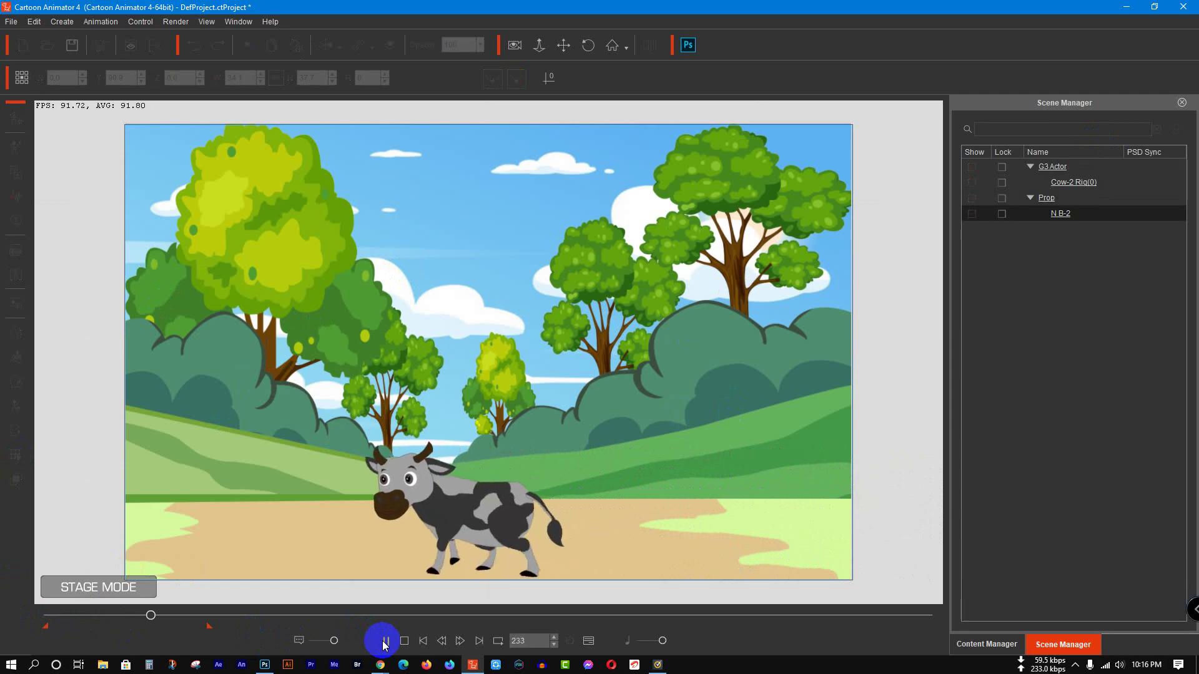
click(385, 641)
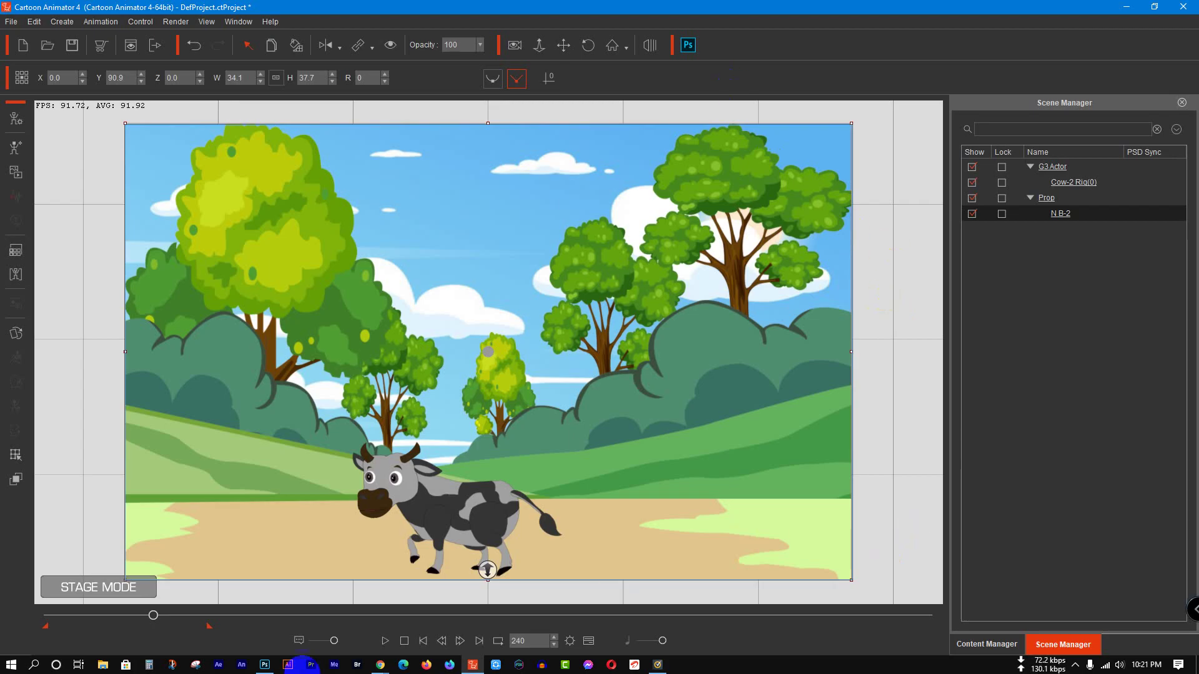
Step: Switch to Gmail in Chrome, return from the Project message to the inbox, and refresh it
click(338, 669)
mouse_move(381, 665)
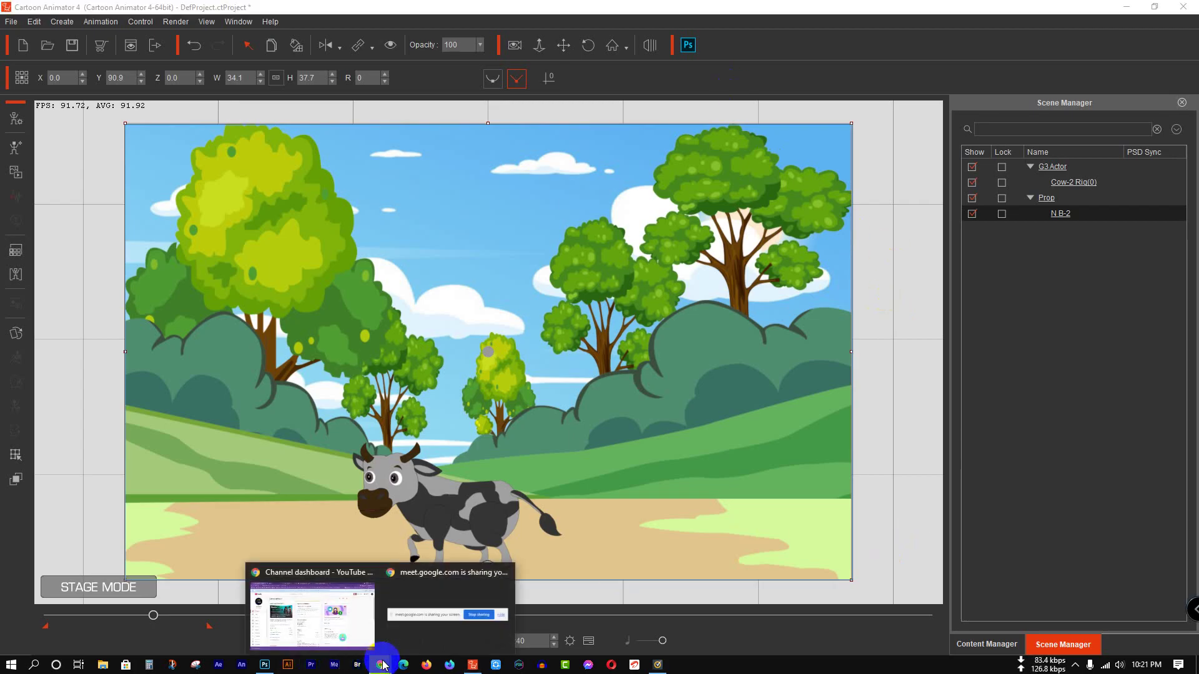
click(348, 614)
click(671, 10)
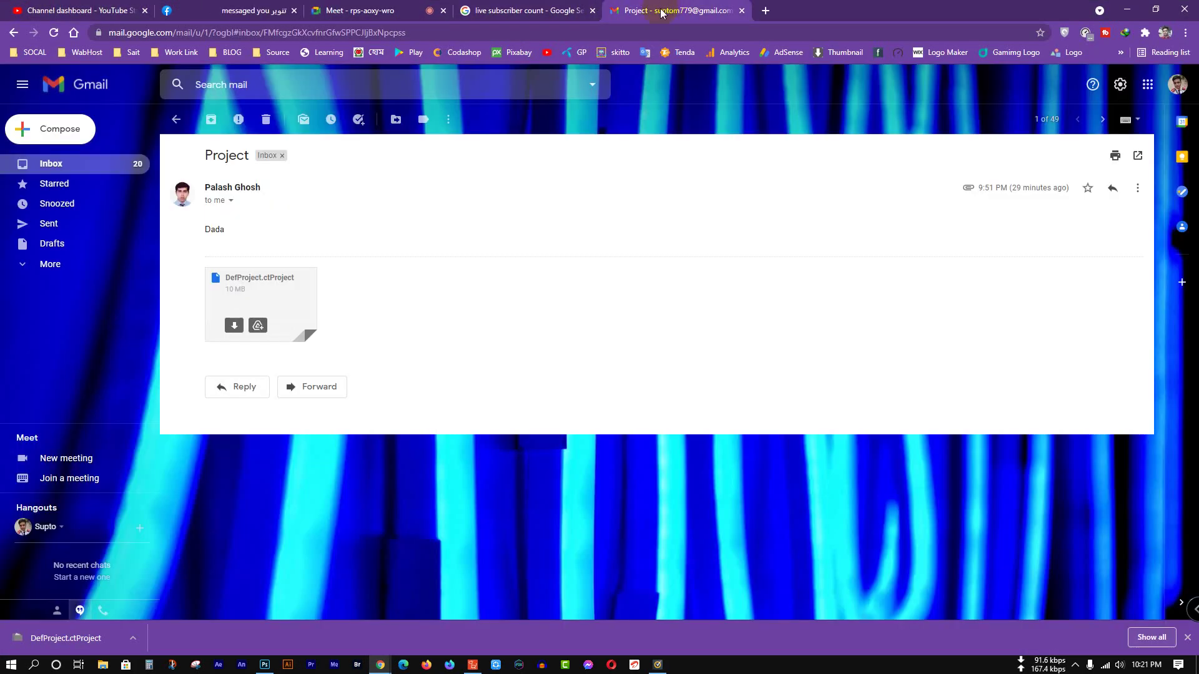
click(177, 119)
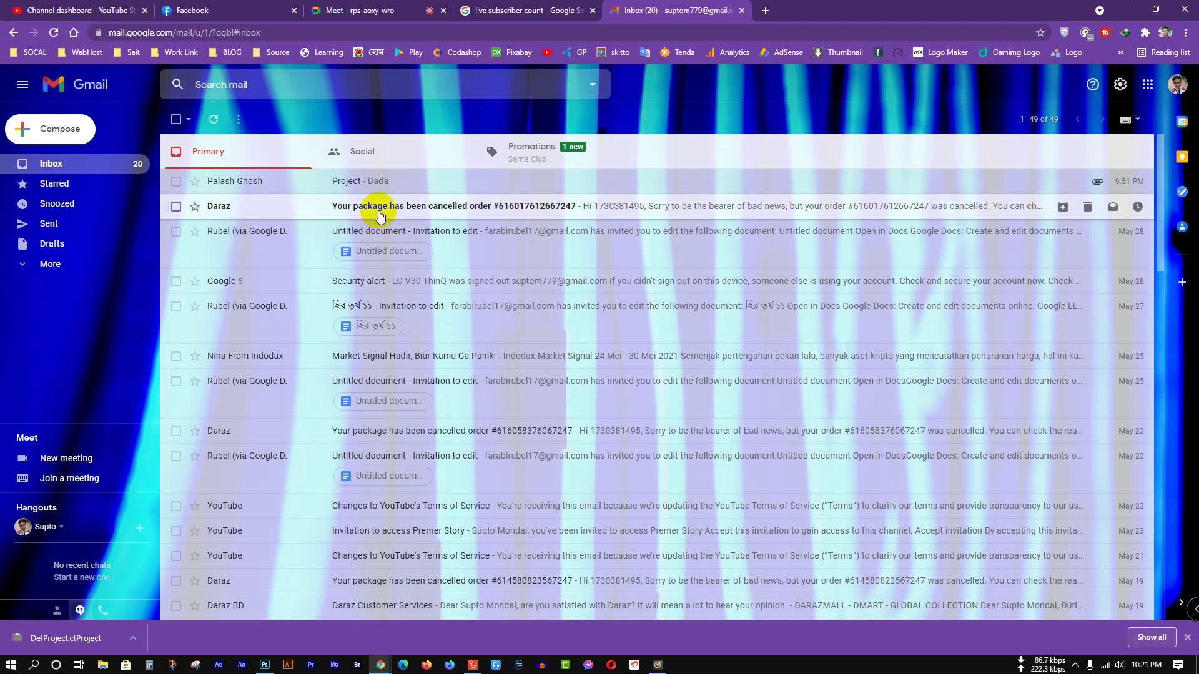
click(212, 121)
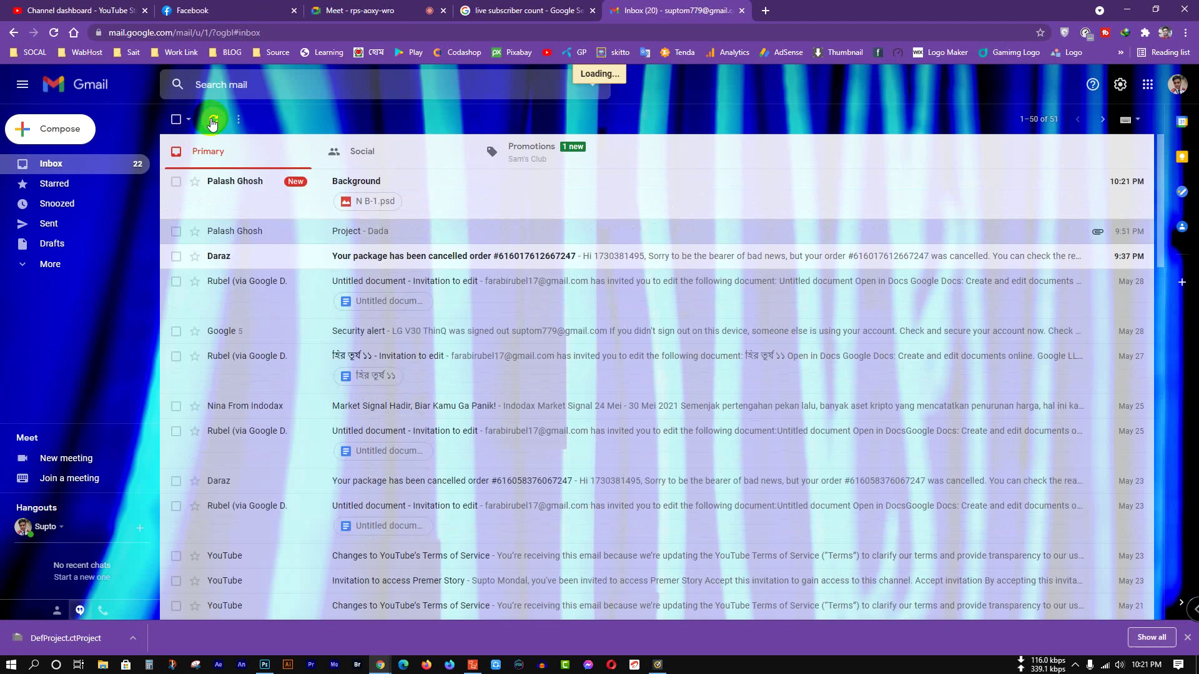
Step: Open the new Background e-mail and download its N B-1.psd attachment
click(296, 199)
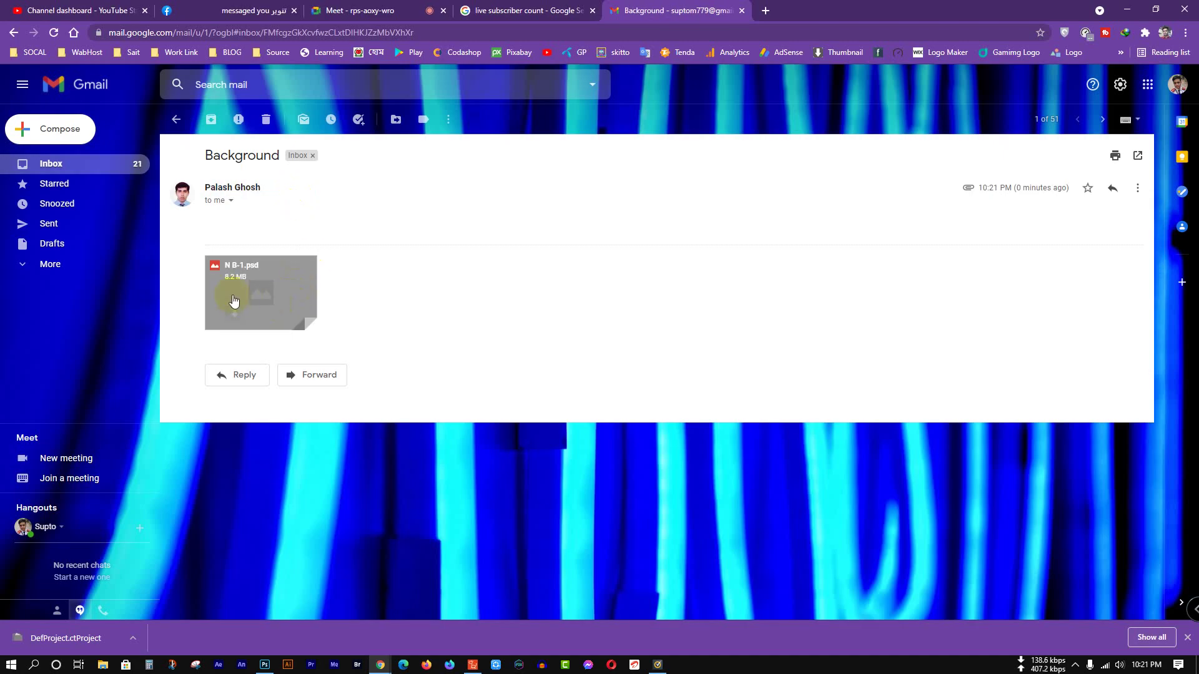
mouse_move(232, 321)
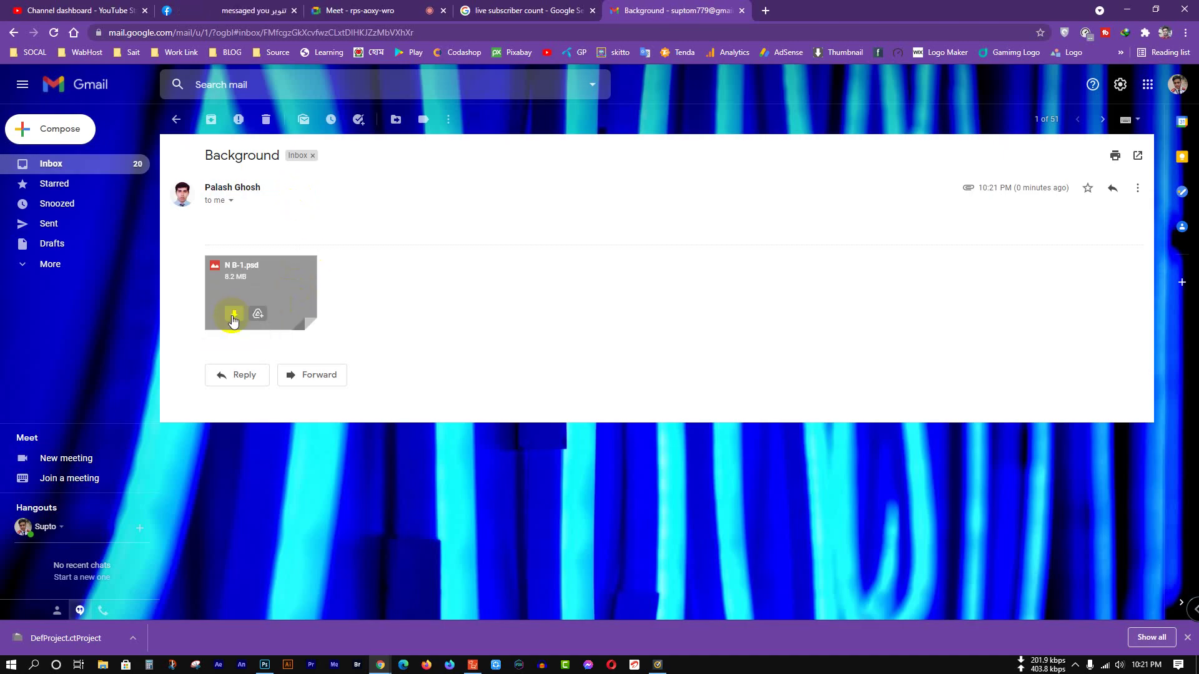
click(233, 317)
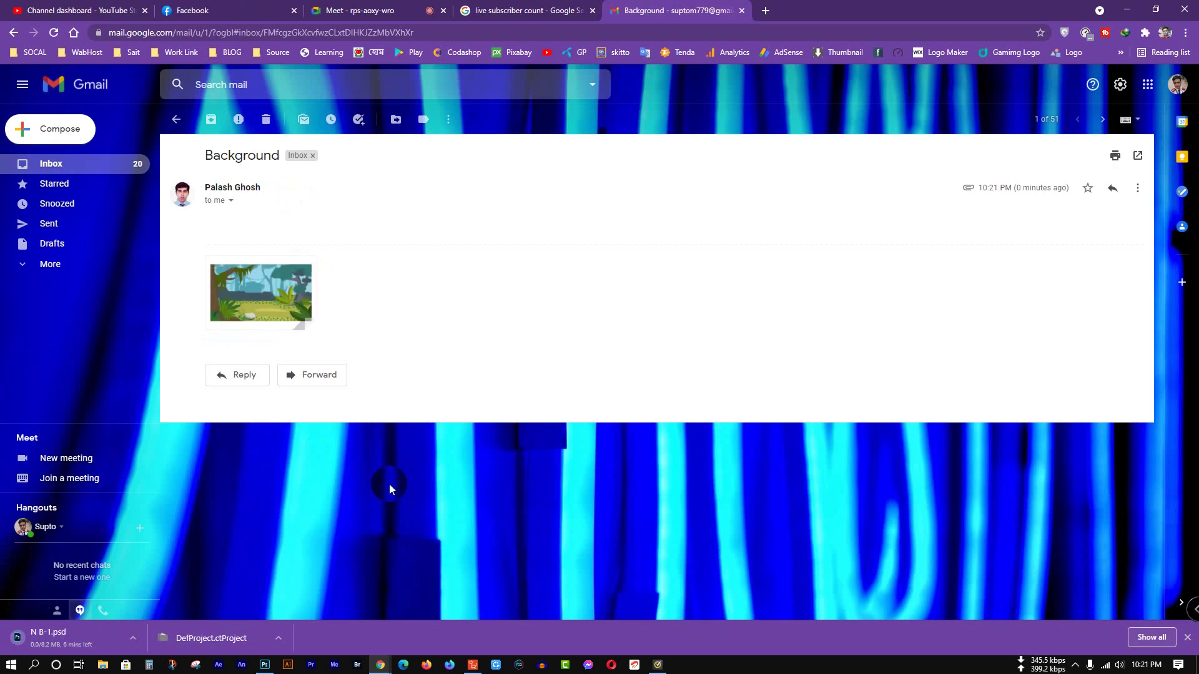
Step: Switch to Facebook, dismiss the downloads bar, and send "apni dan ami hjani naaa" in the first open chat
click(265, 5)
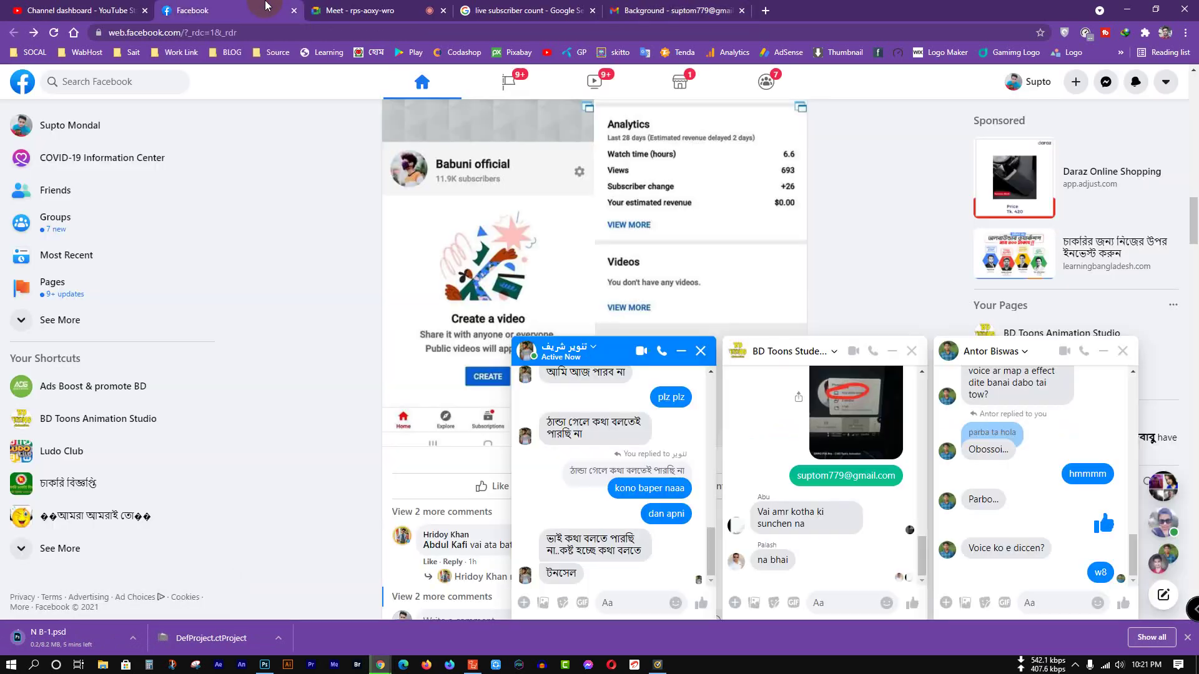
click(1188, 638)
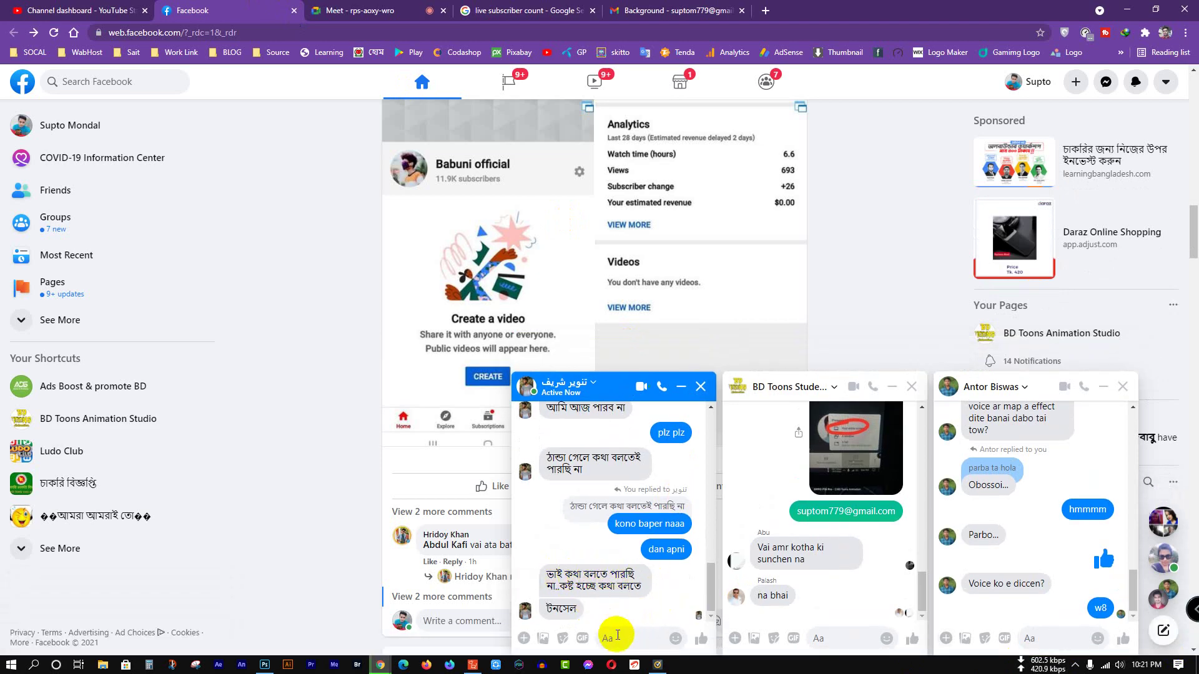
click(617, 636)
text(ap)
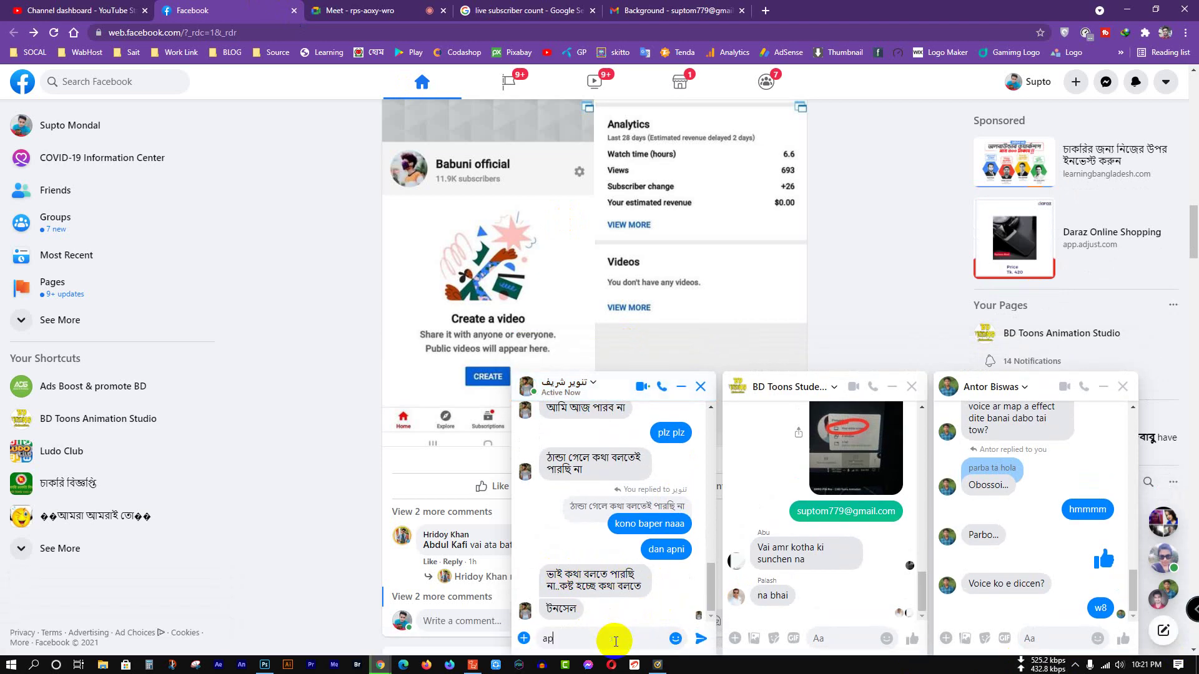
text(ni dan ami)
text( hjar)
text(i naaa)
key(Return)
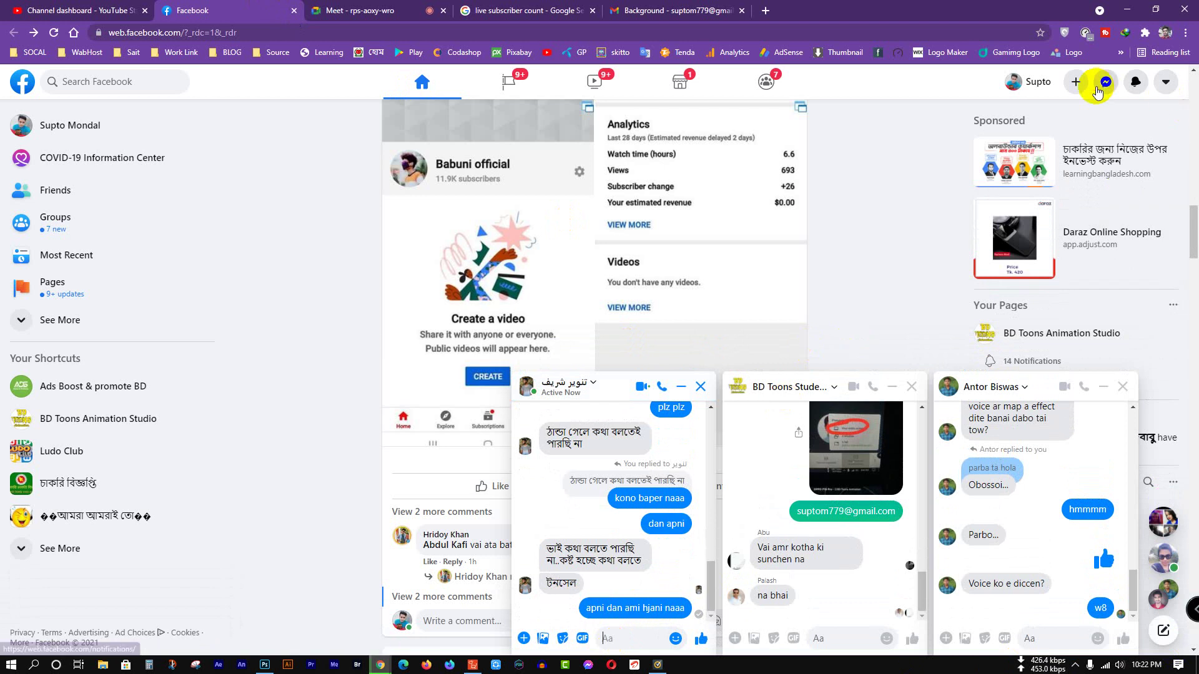
Step: Open another Messenger conversation, send "hi" in it, and close that chat
click(1100, 83)
click(1062, 231)
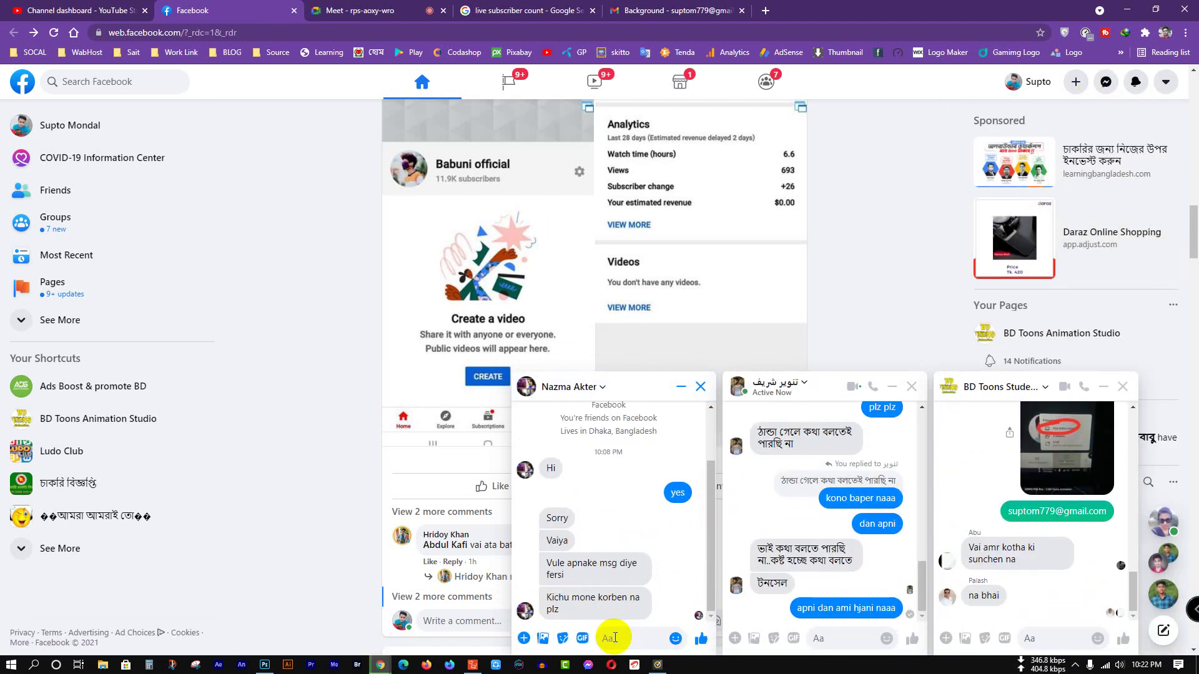
text(hi)
key(Return)
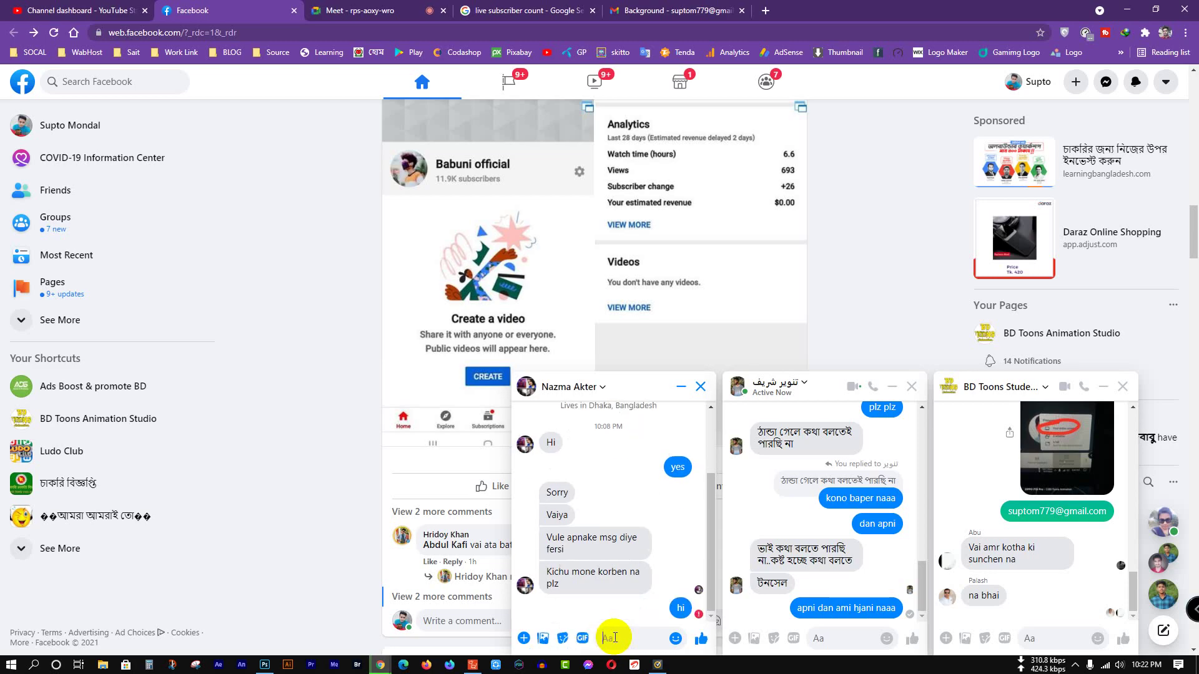
click(700, 386)
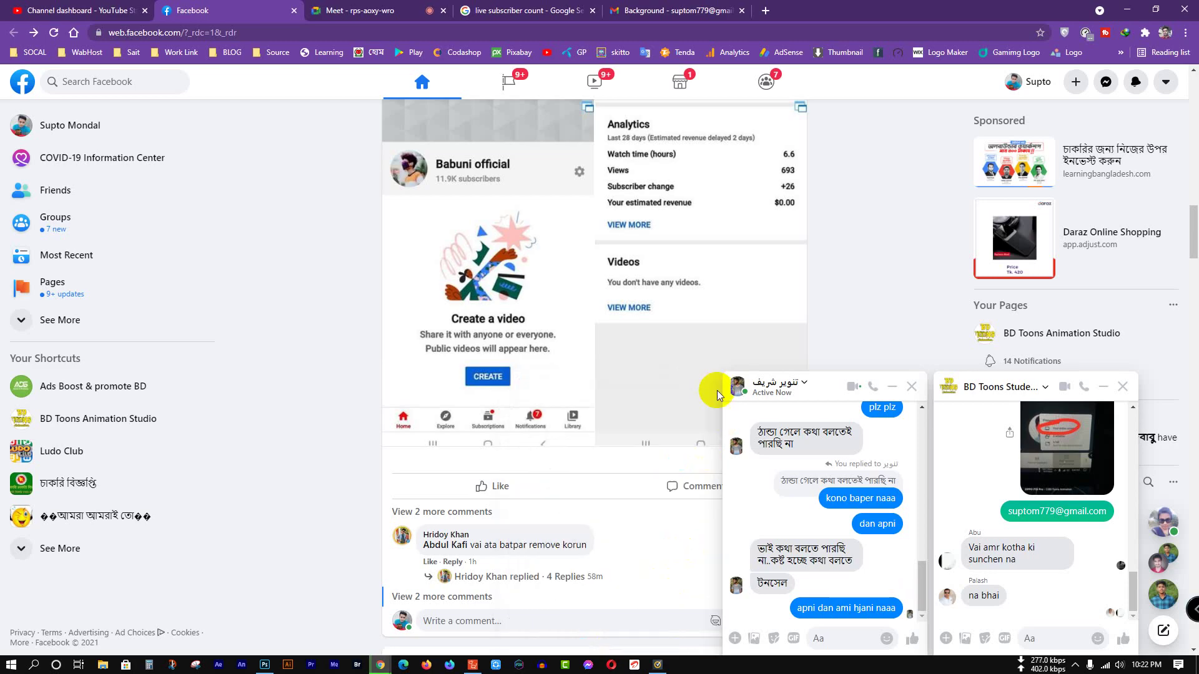
Step: Return to the Background e-mail, and minimise Chrome, Cartoon Animator and Photoshop to show the desktop
click(668, 10)
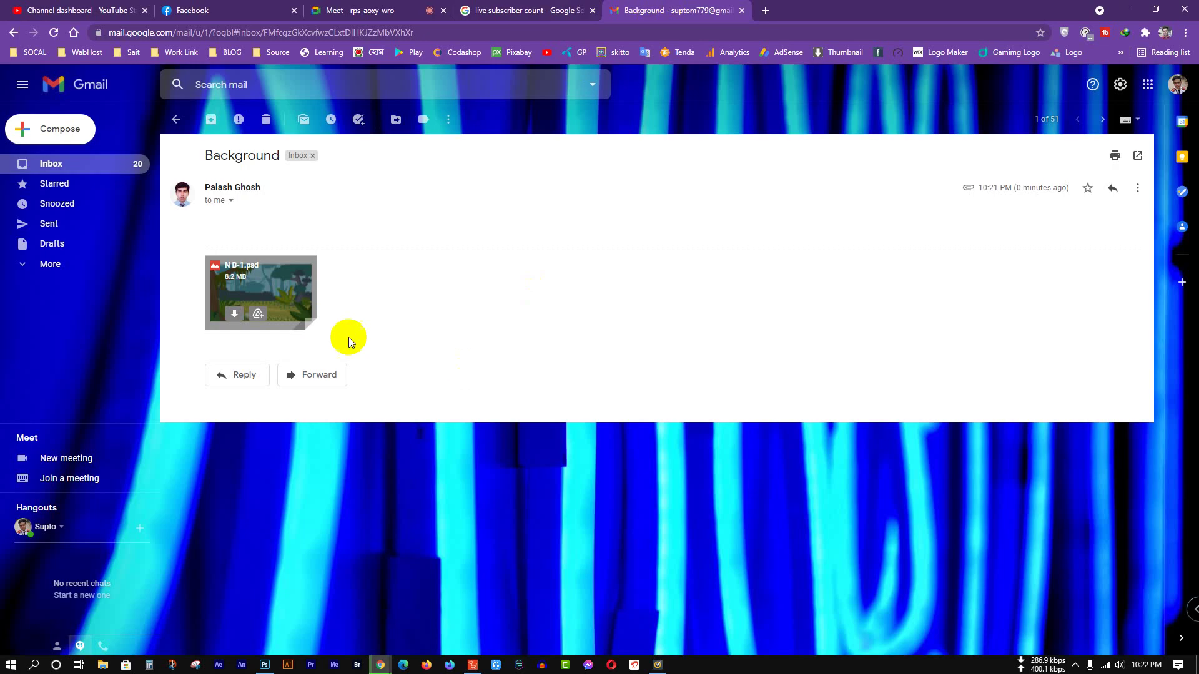
click(1127, 10)
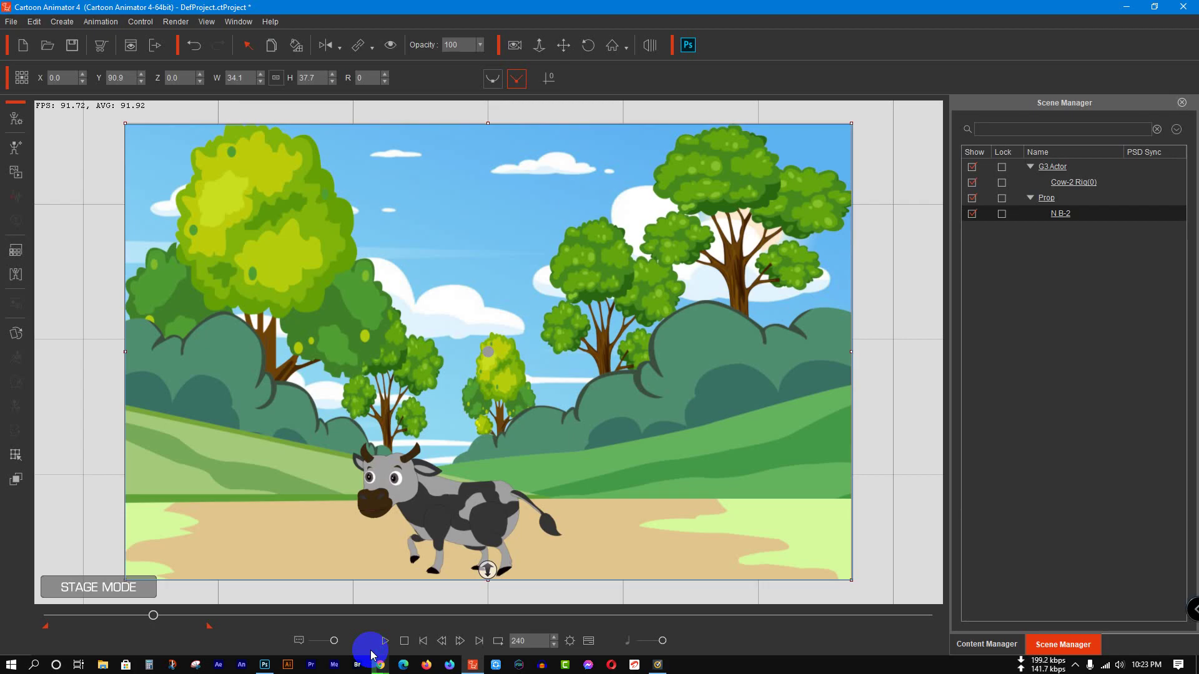
click(1121, 11)
click(941, 116)
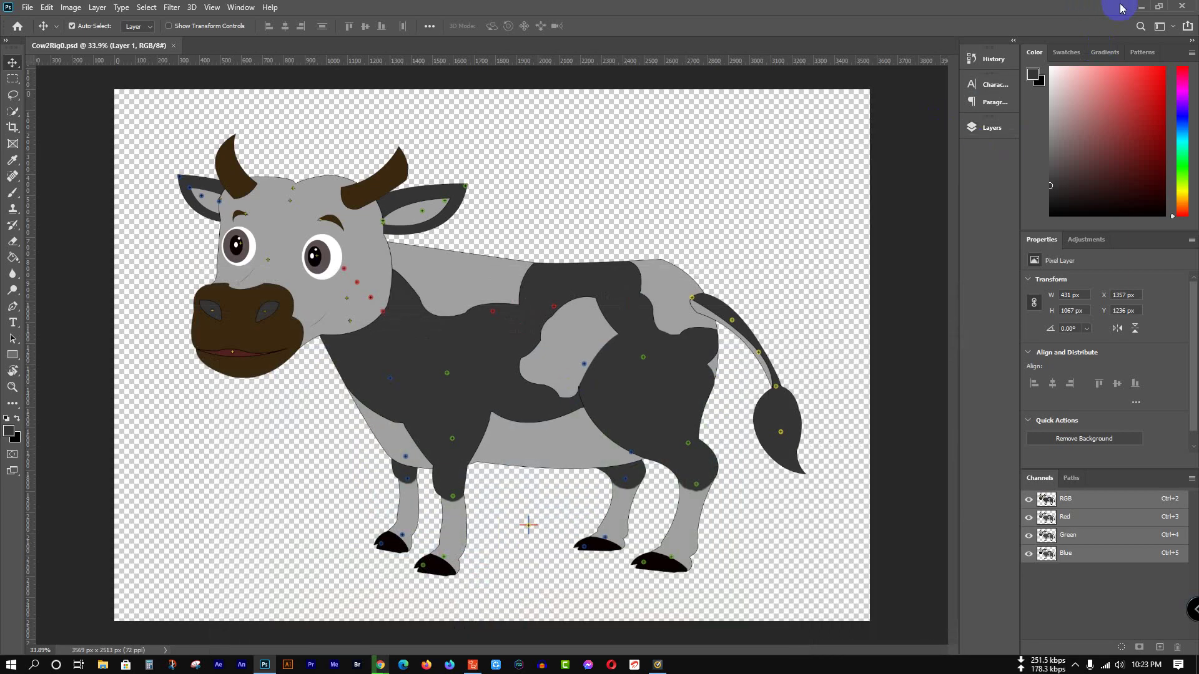
click(1141, 6)
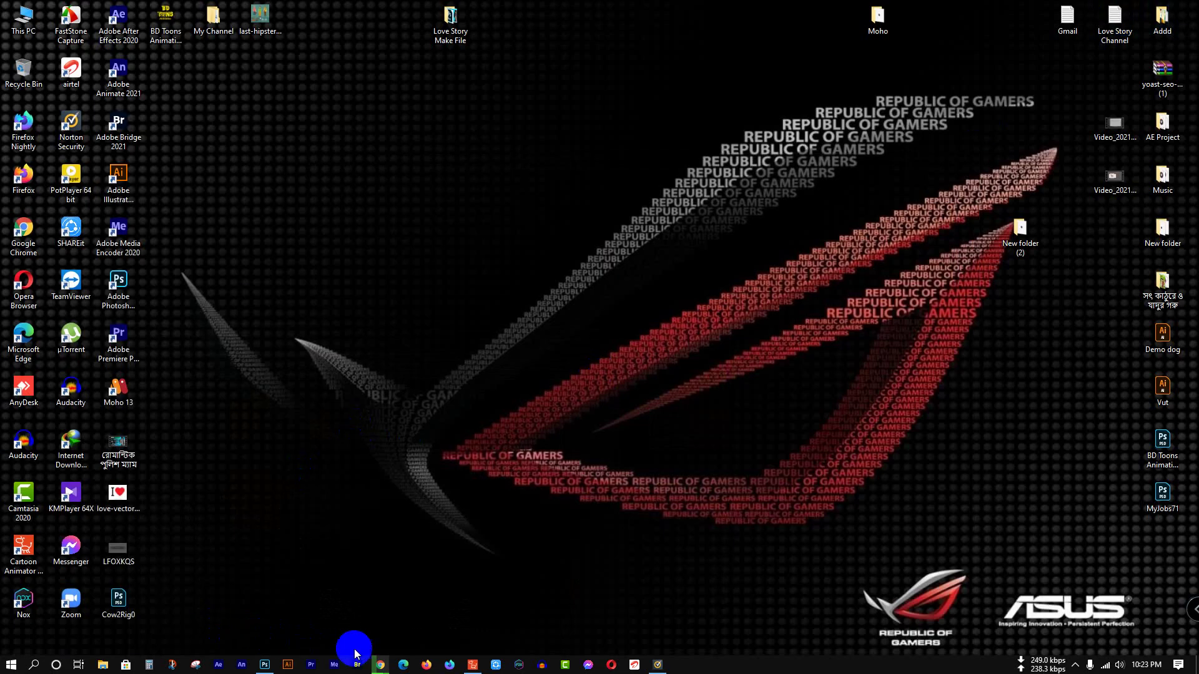
Step: Switch back to Chrome and open its Downloads page in a new tab to check the N B-1.psd download
click(324, 609)
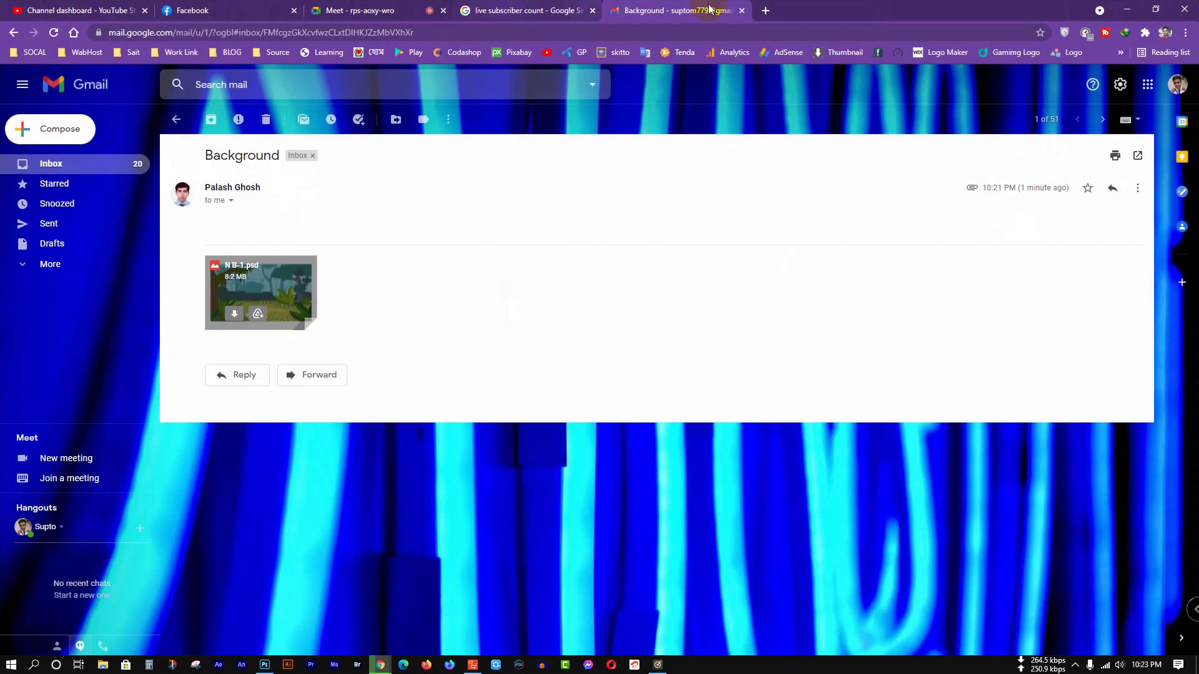
click(765, 10)
click(1186, 33)
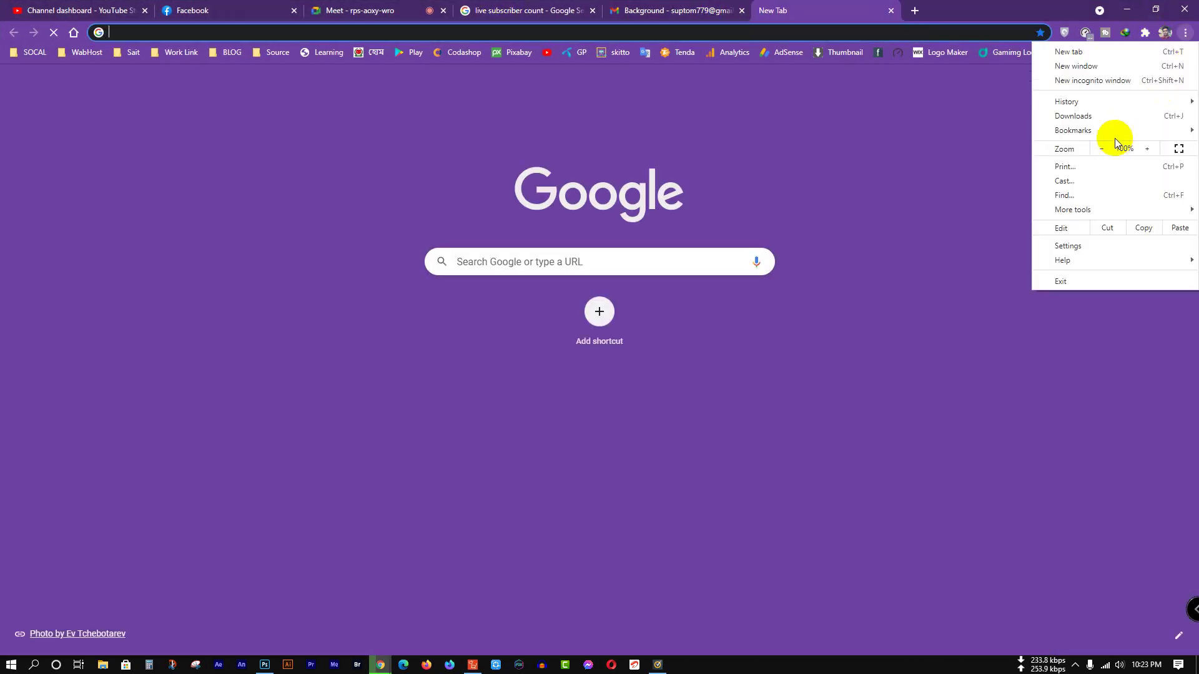
click(1107, 117)
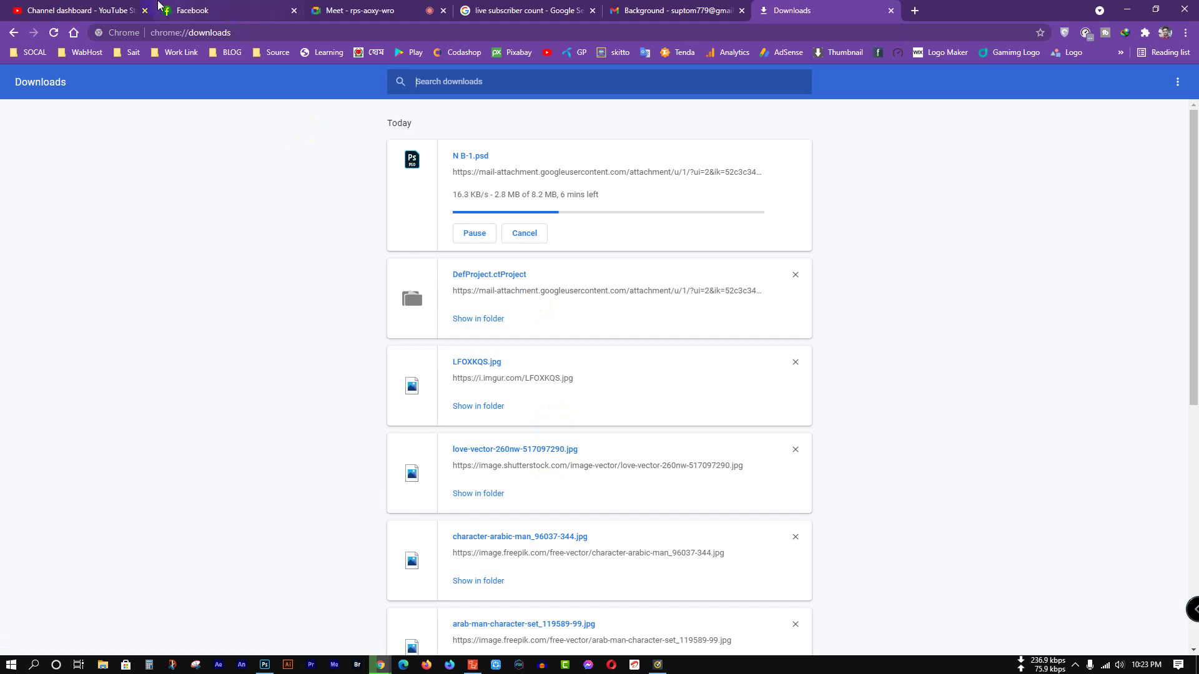
Step: Switch to YouTube Studio, look through the channel's uploaded videos, and show the options for the May 29 upload
click(75, 10)
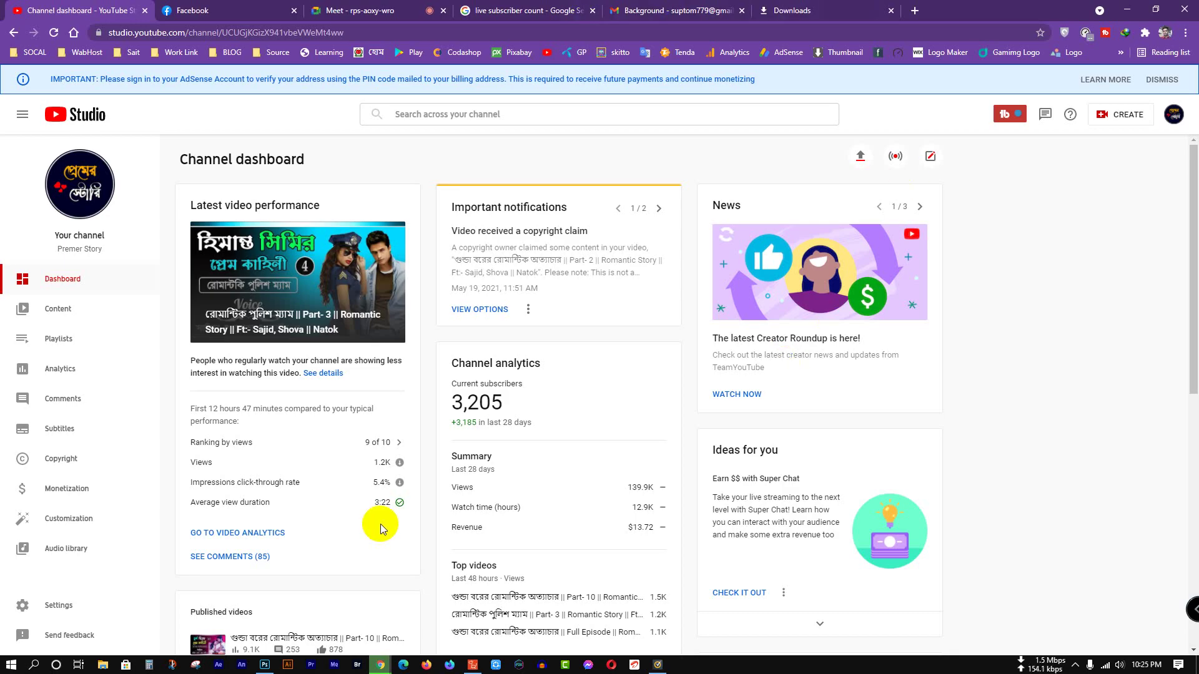
click(86, 316)
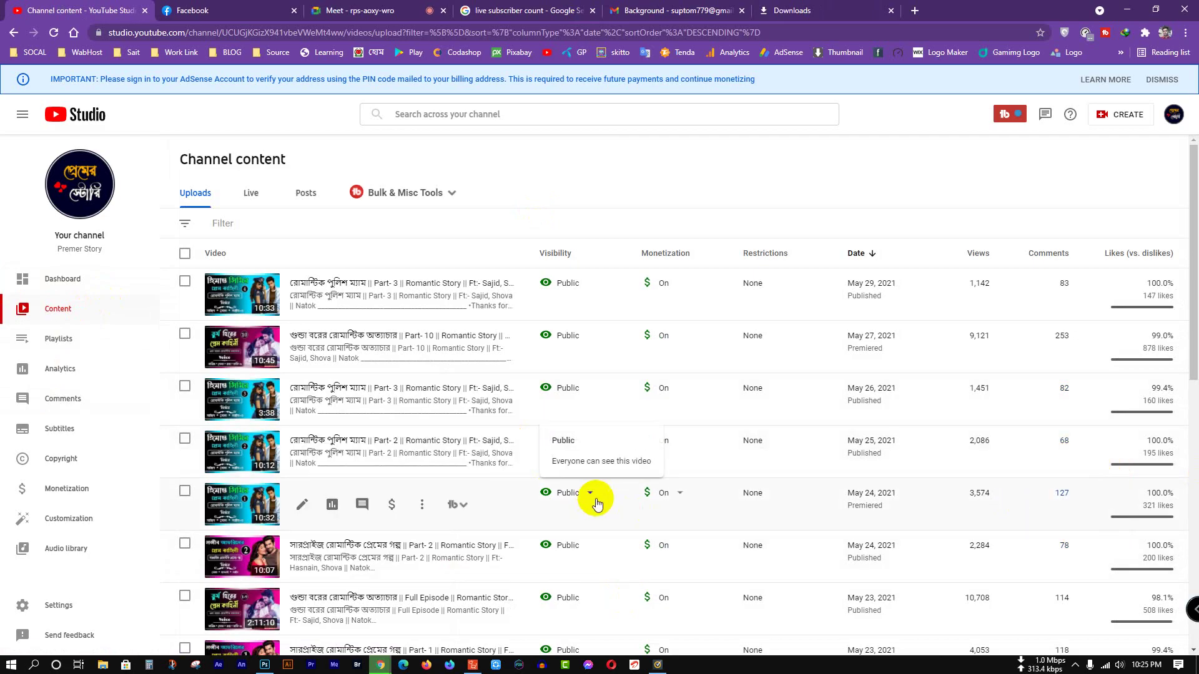
scroll(500, 313, down, 5)
scroll(518, 409, up, 4)
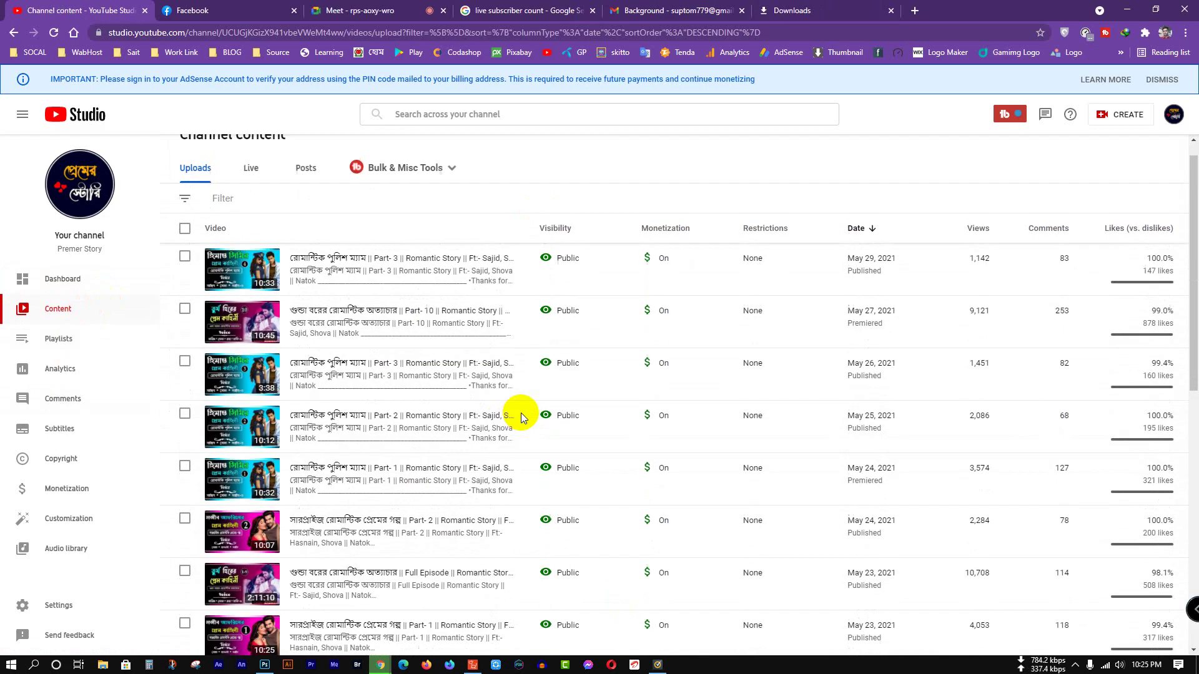
scroll(521, 414, up, 1)
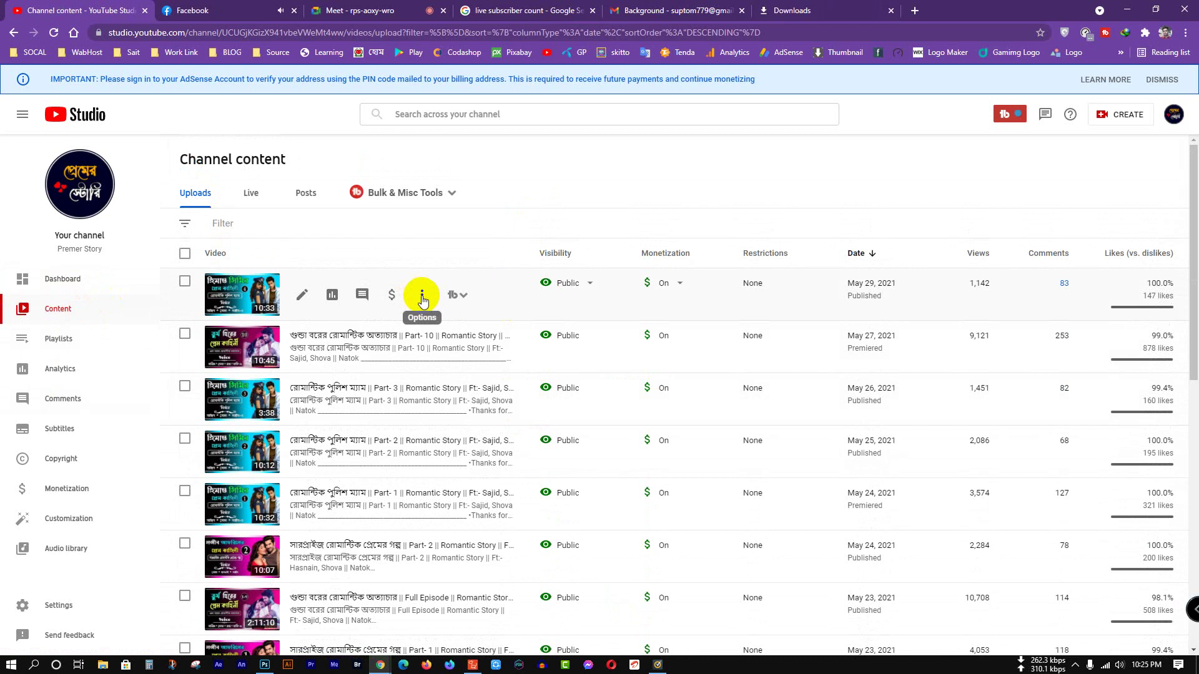
click(422, 299)
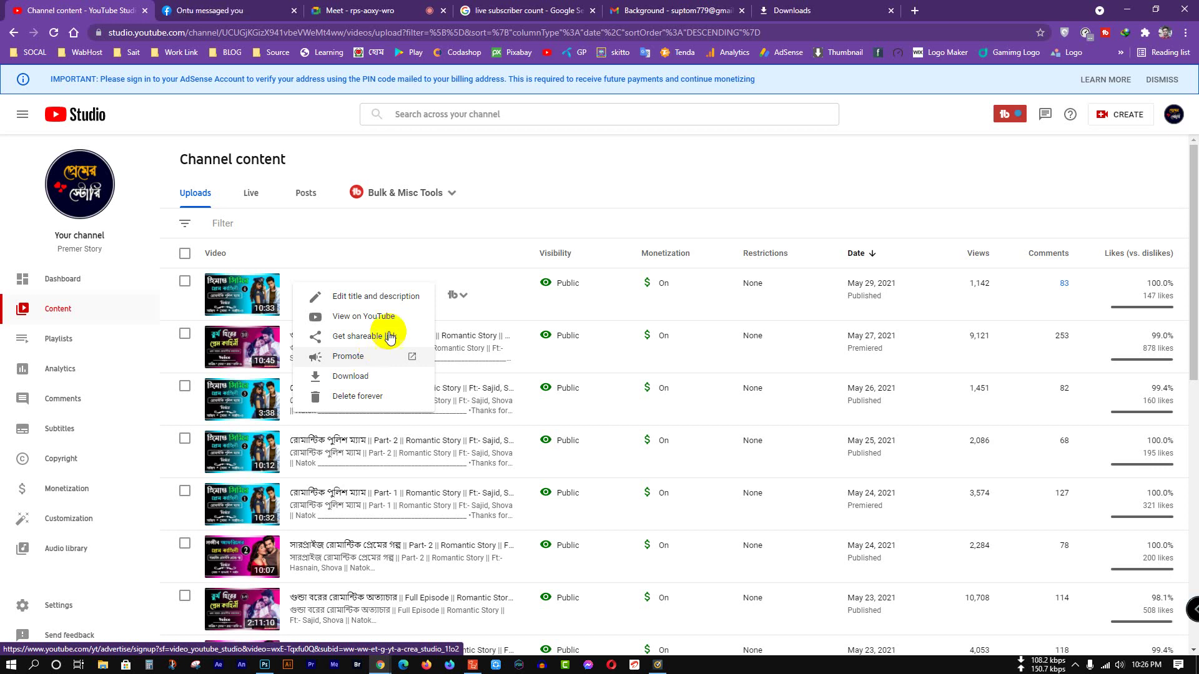
Step: Return to Facebook, close the three open chat windows, and check the new Messenger notification
key(ctrl+Tab)
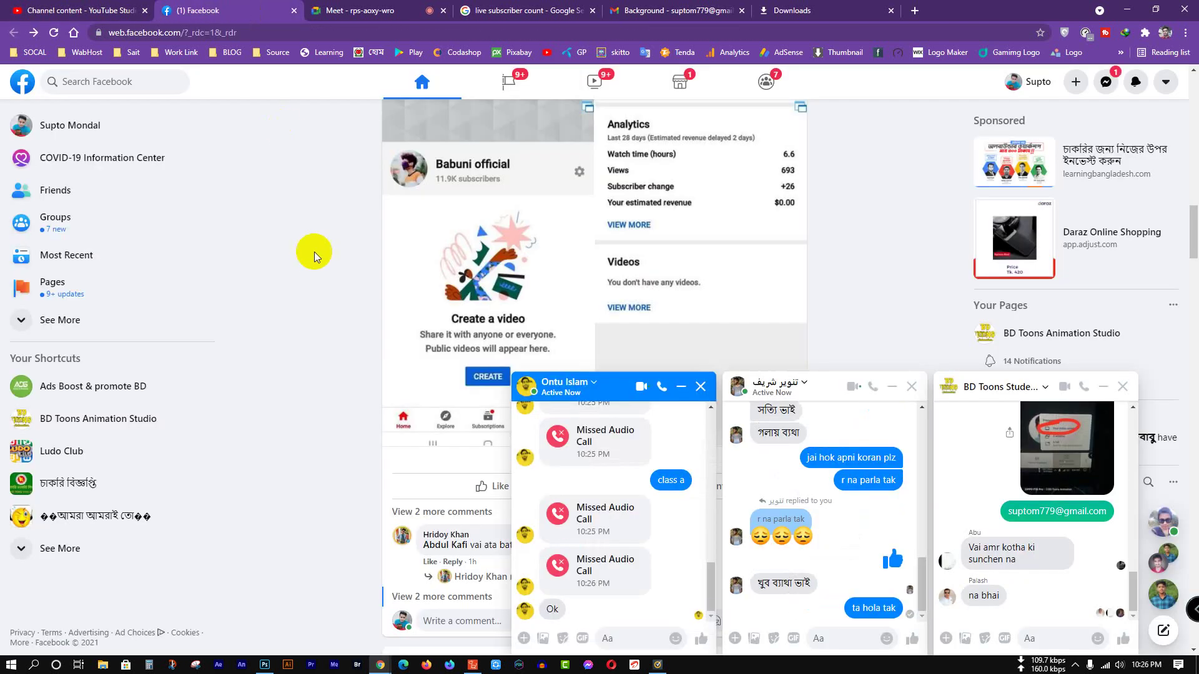
click(700, 387)
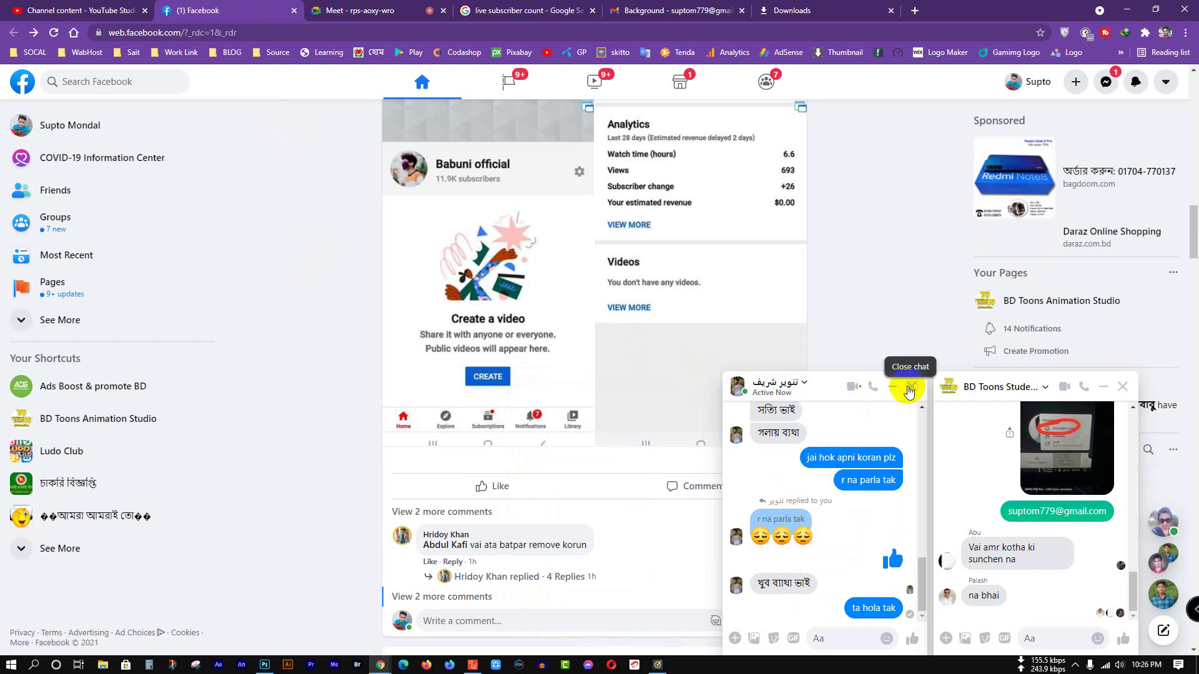
click(910, 388)
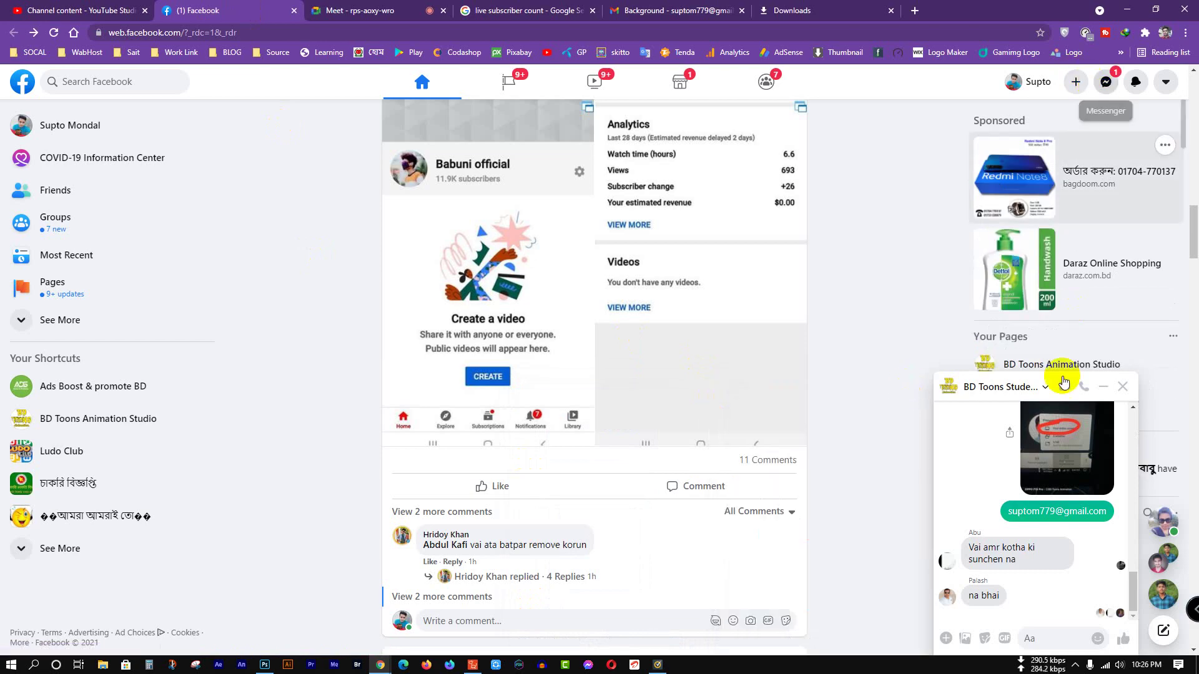
click(1123, 387)
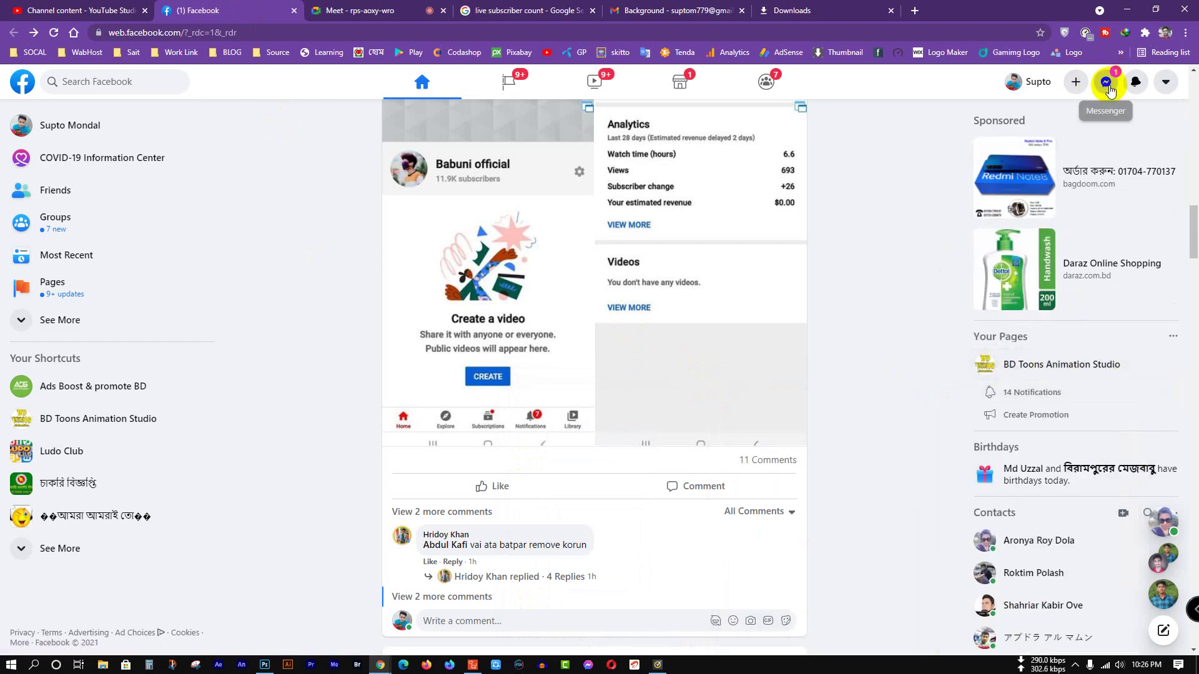
click(1106, 82)
click(905, 227)
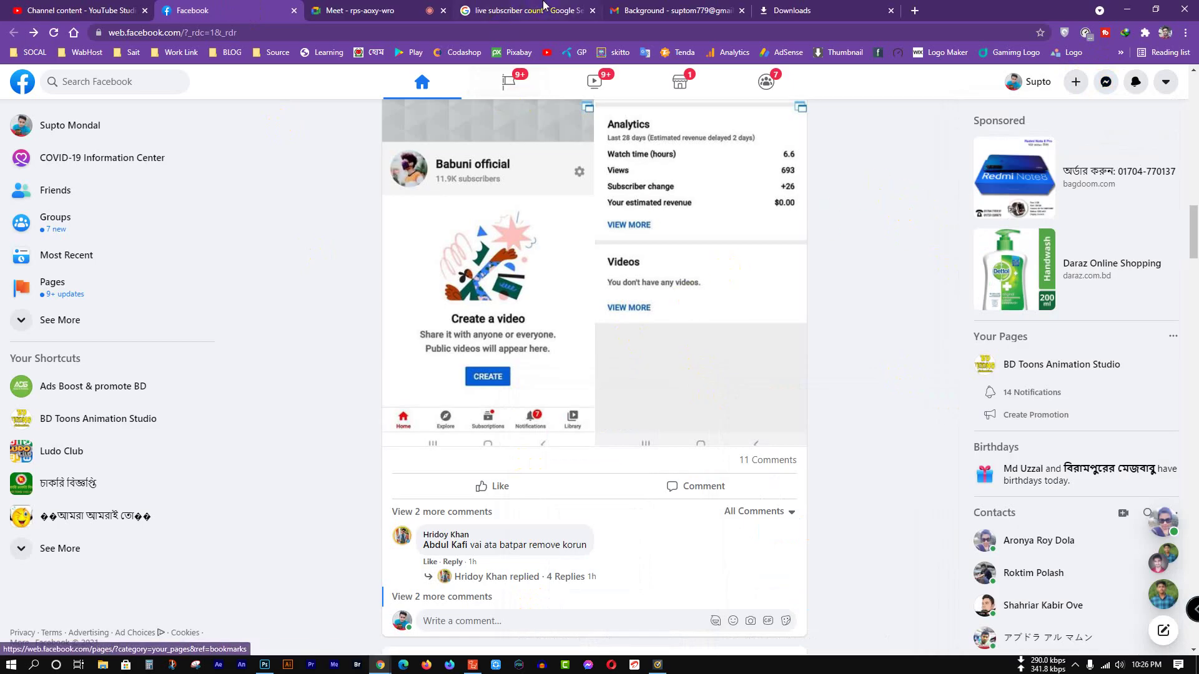
Step: Return to YouTube Studio, dismiss the video options, and open the analytics of the May 27 upload
click(34, 9)
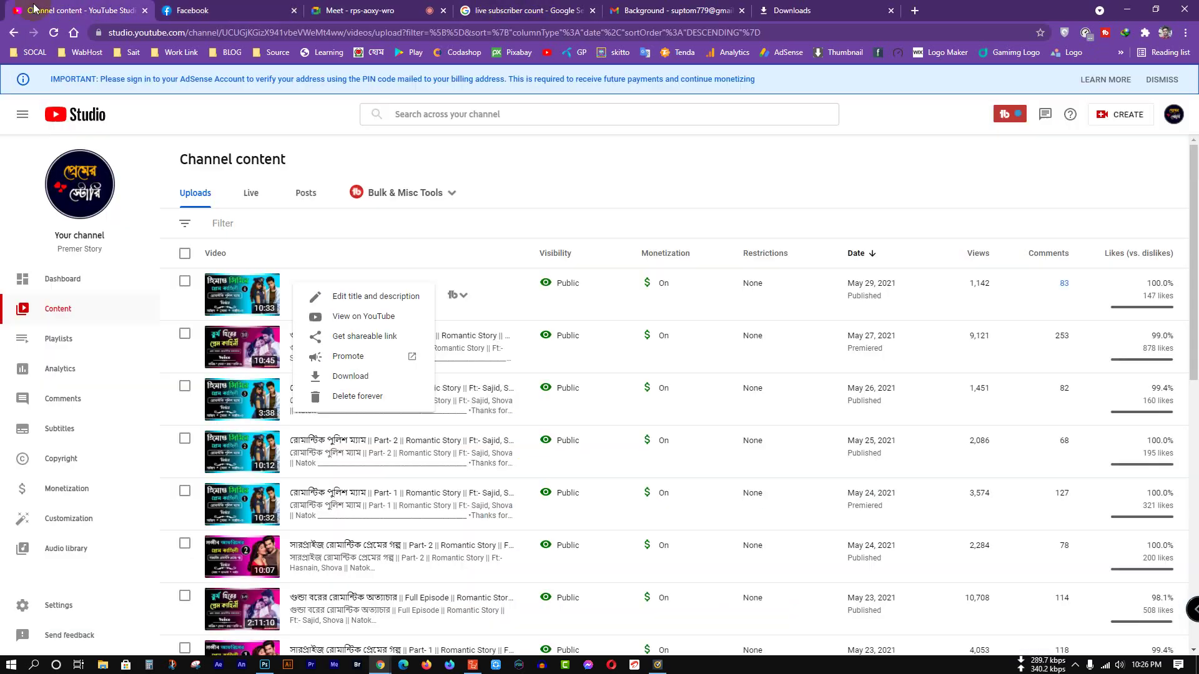
click(568, 179)
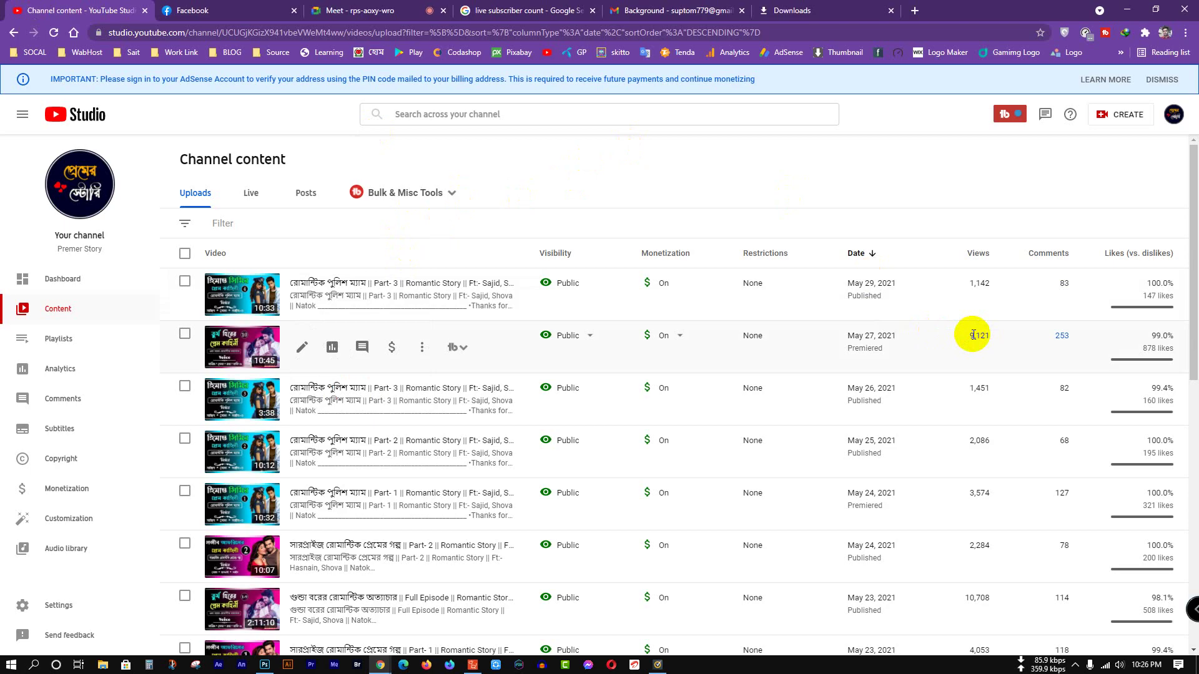
click(333, 347)
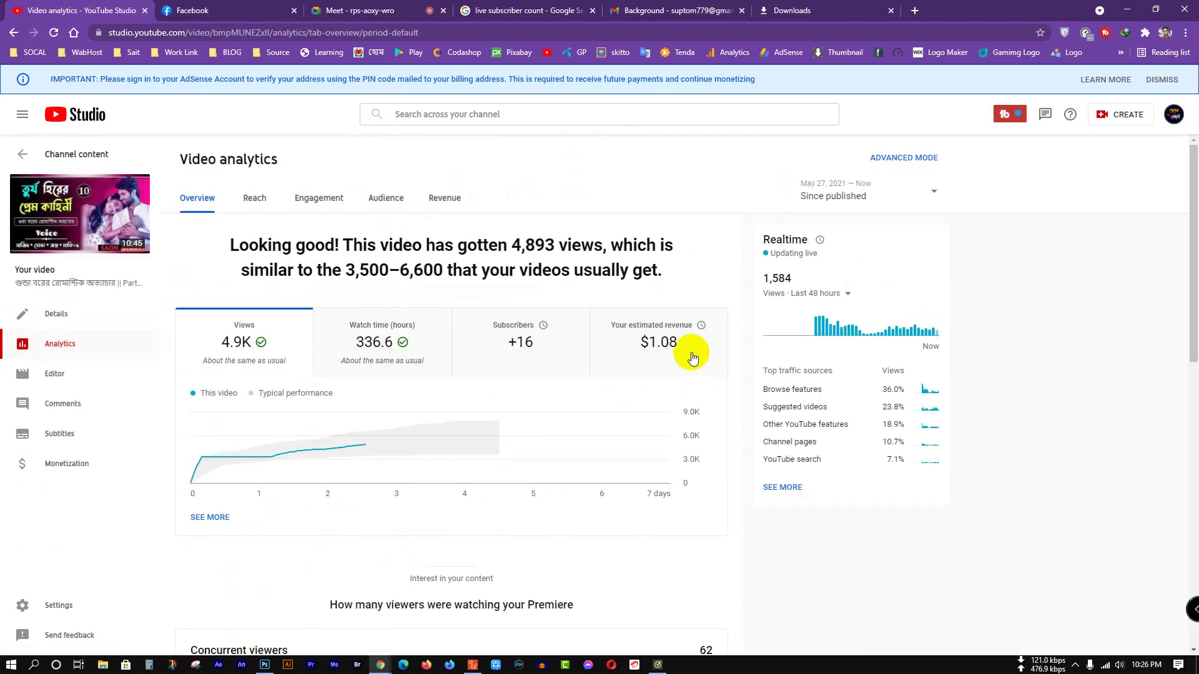
Step: Highlight the video's estimated revenue and realtime views in the analytics overview, and clear the selection
double_click(657, 347)
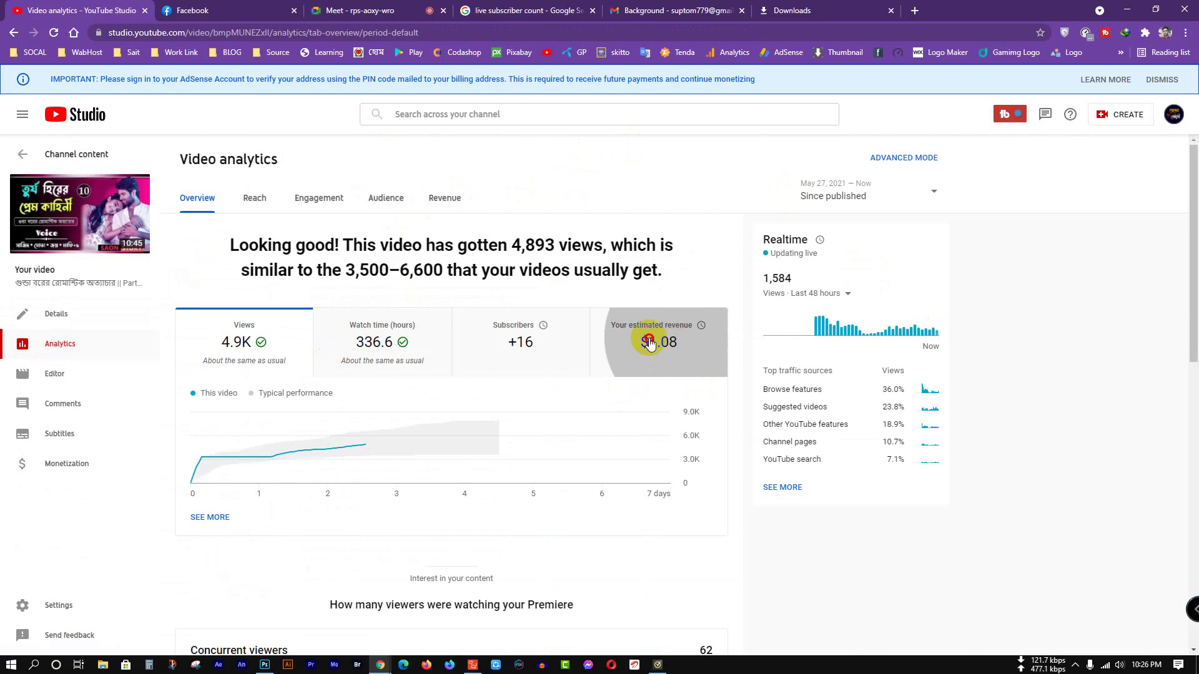
click(1035, 384)
drag(680, 342, 622, 341)
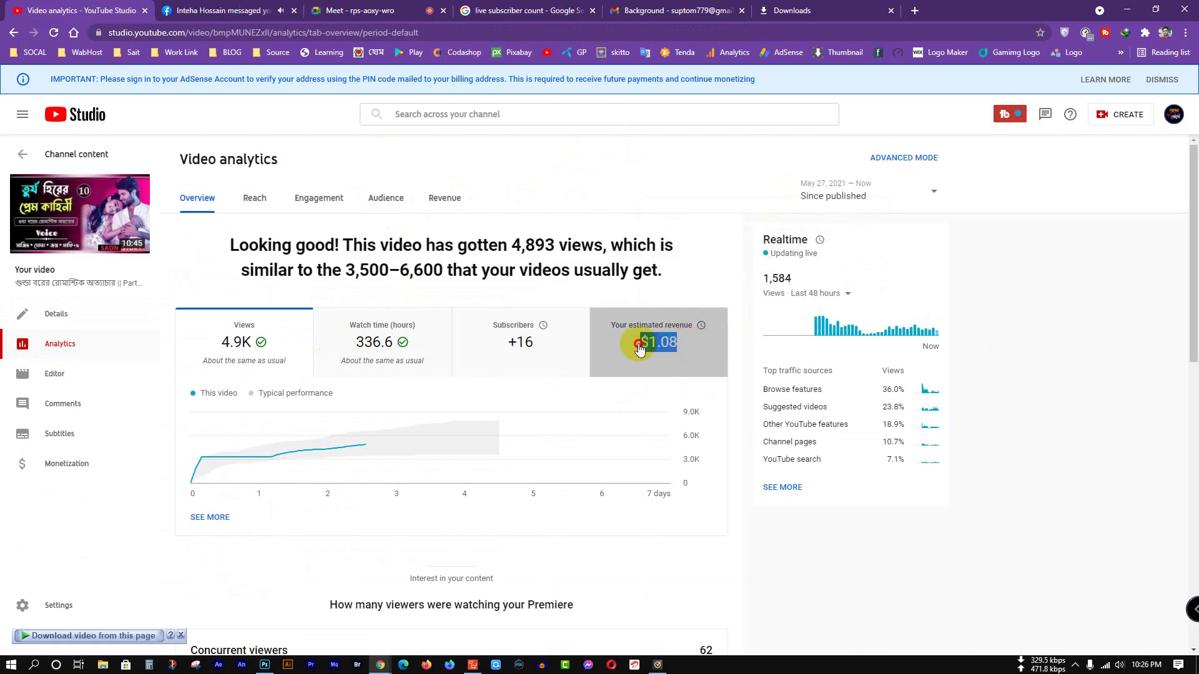
click(1018, 377)
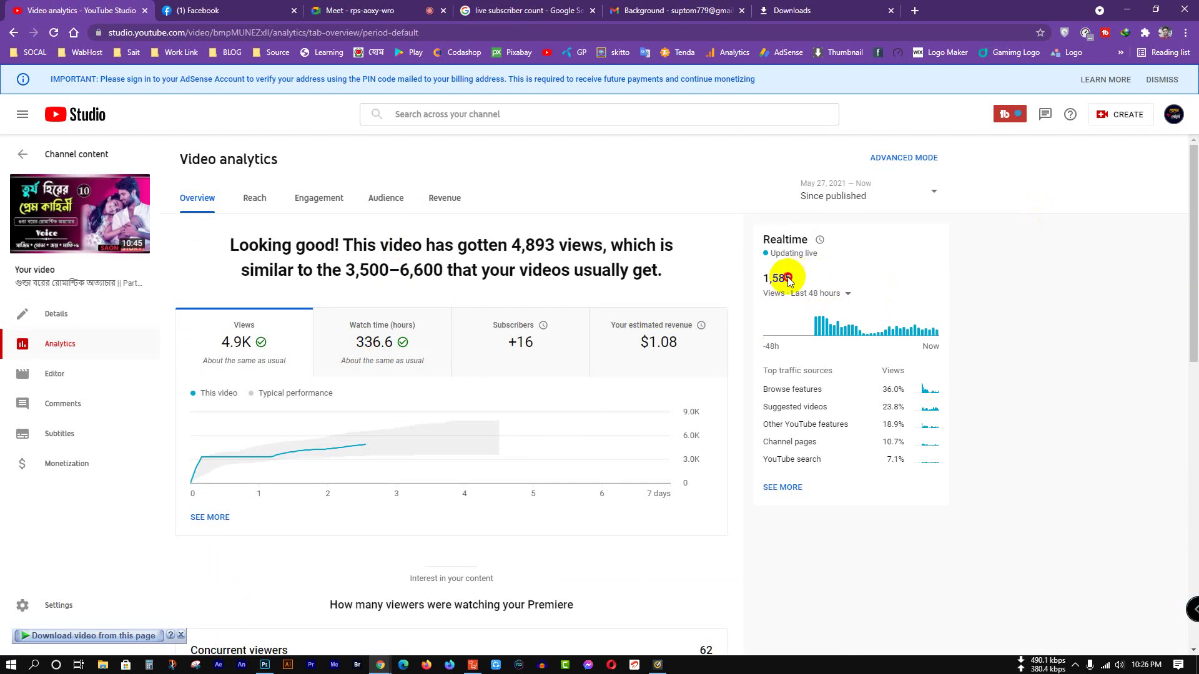
drag(793, 278, 768, 284)
drag(687, 343, 638, 342)
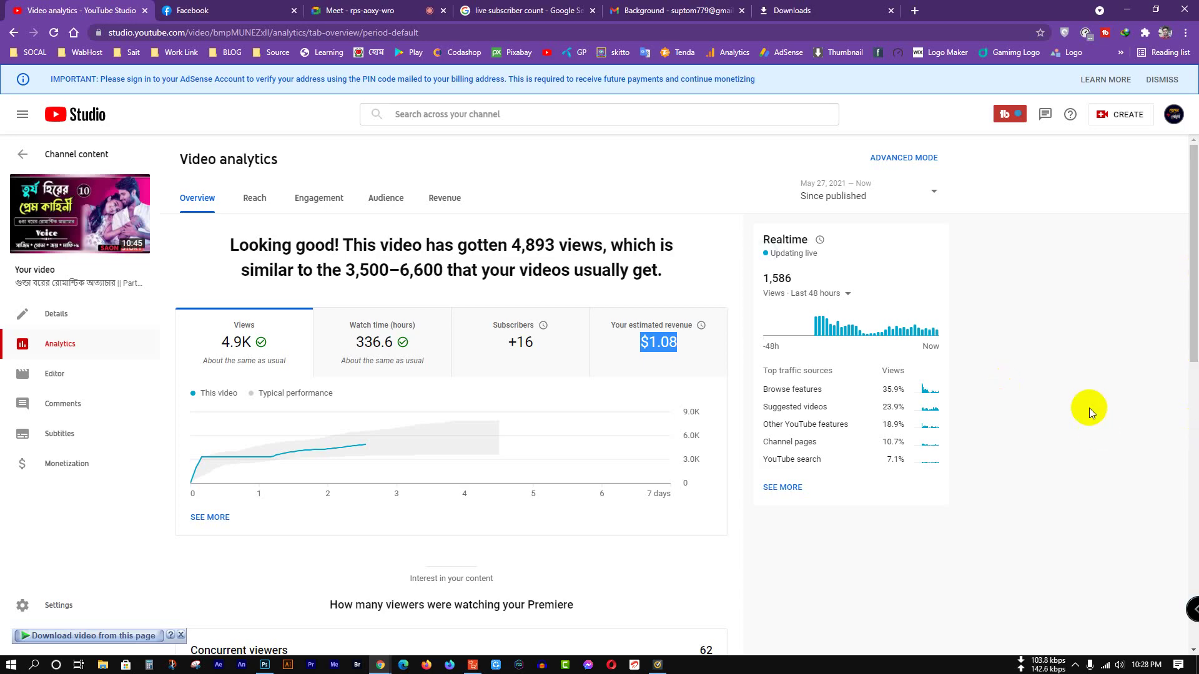
click(1093, 365)
Step: Browse the Small Video Clips and Love Story Sound FX folders inside the desktop's Love Story Make File folder, and close the window
click(1134, 11)
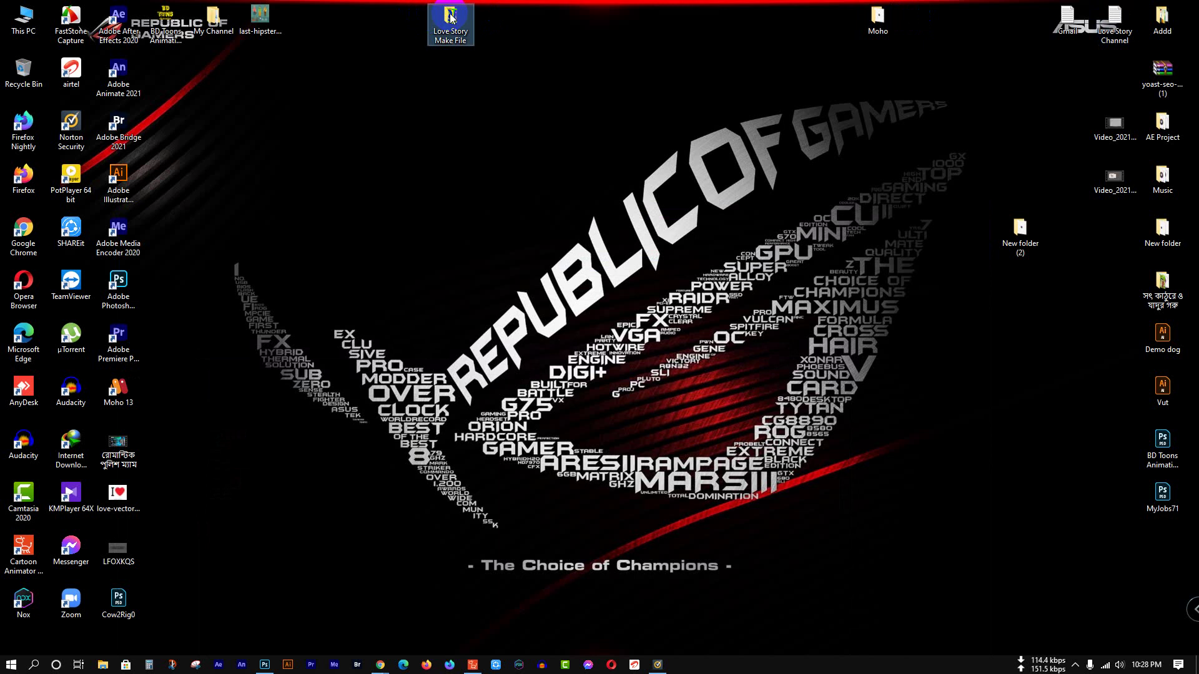
double_click(451, 19)
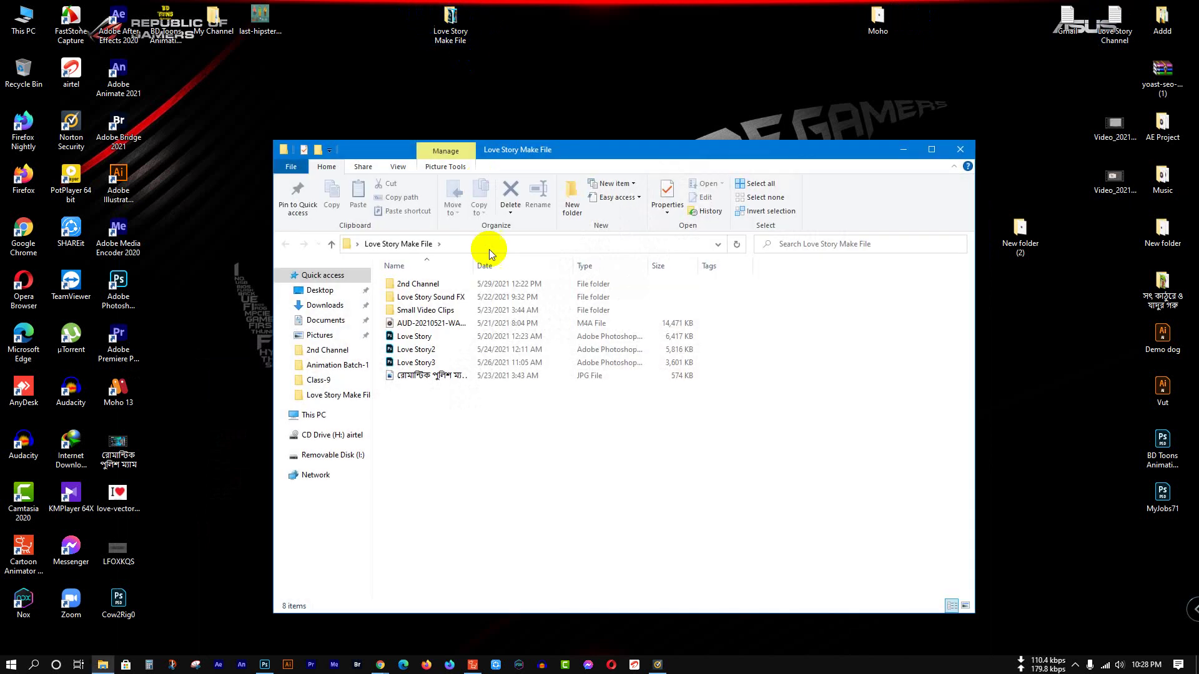
double_click(459, 310)
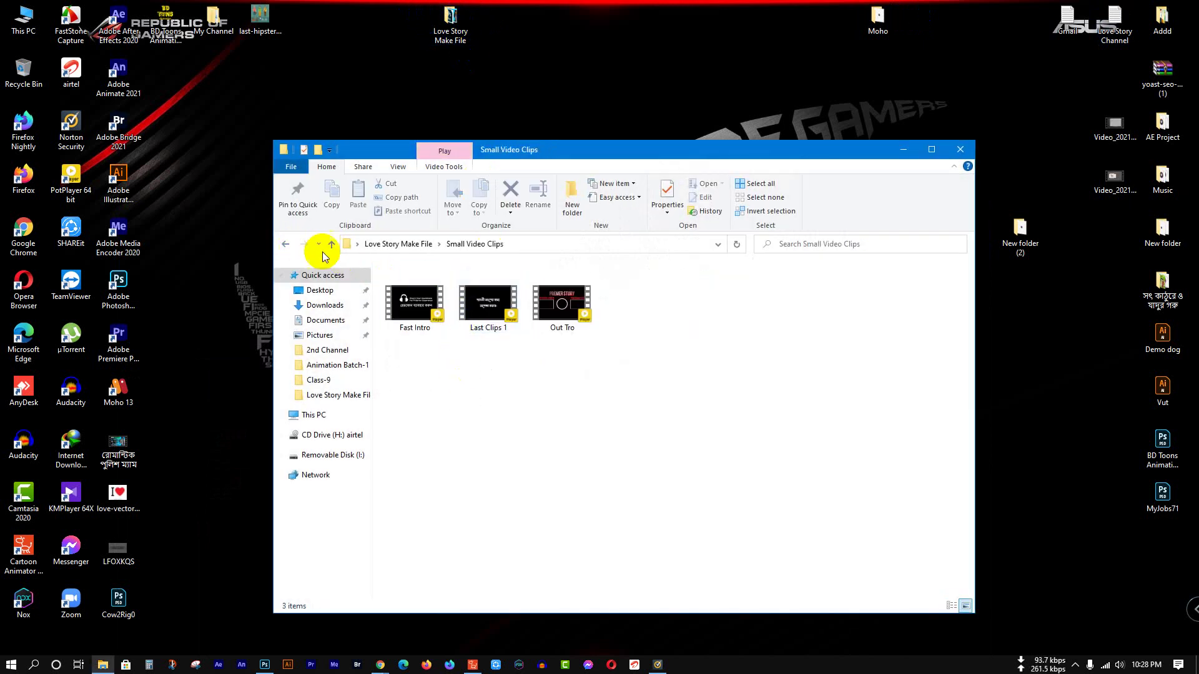
click(286, 244)
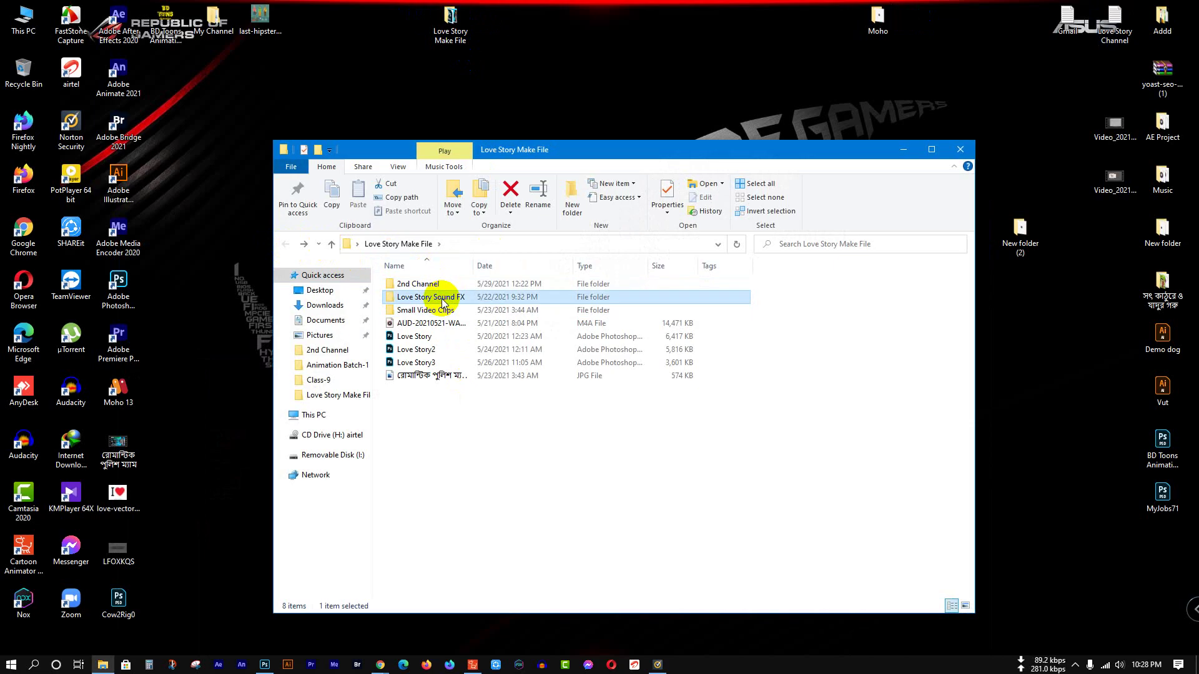
double_click(436, 297)
drag(444, 460, 448, 294)
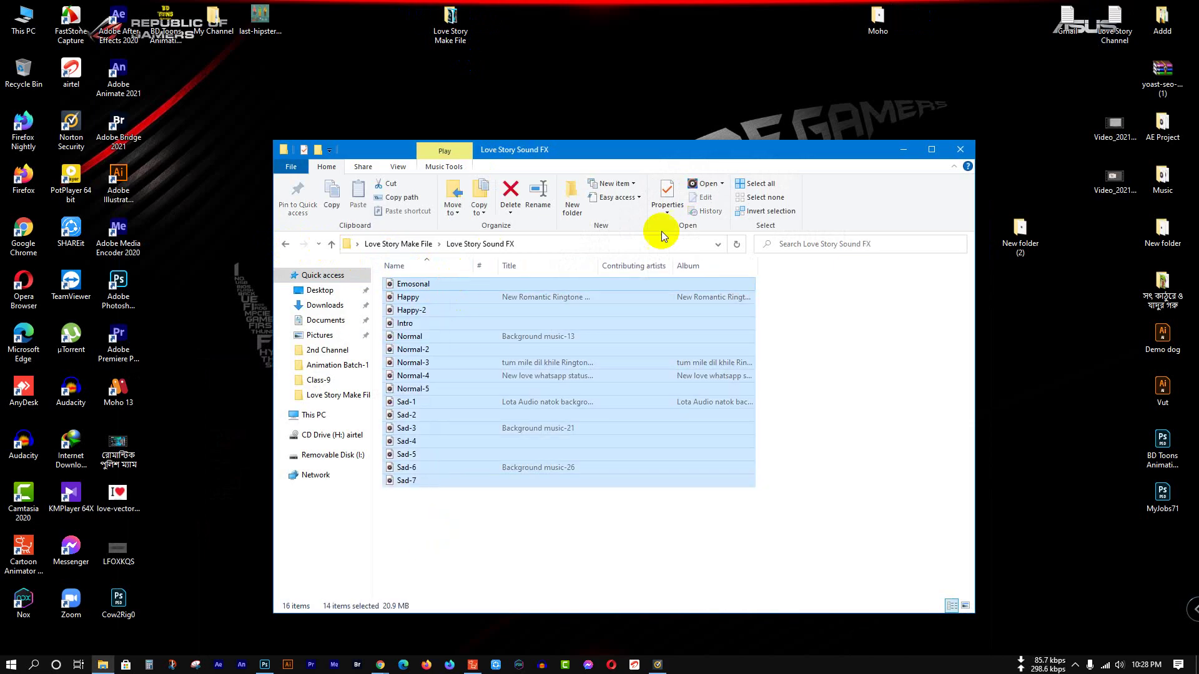
click(960, 150)
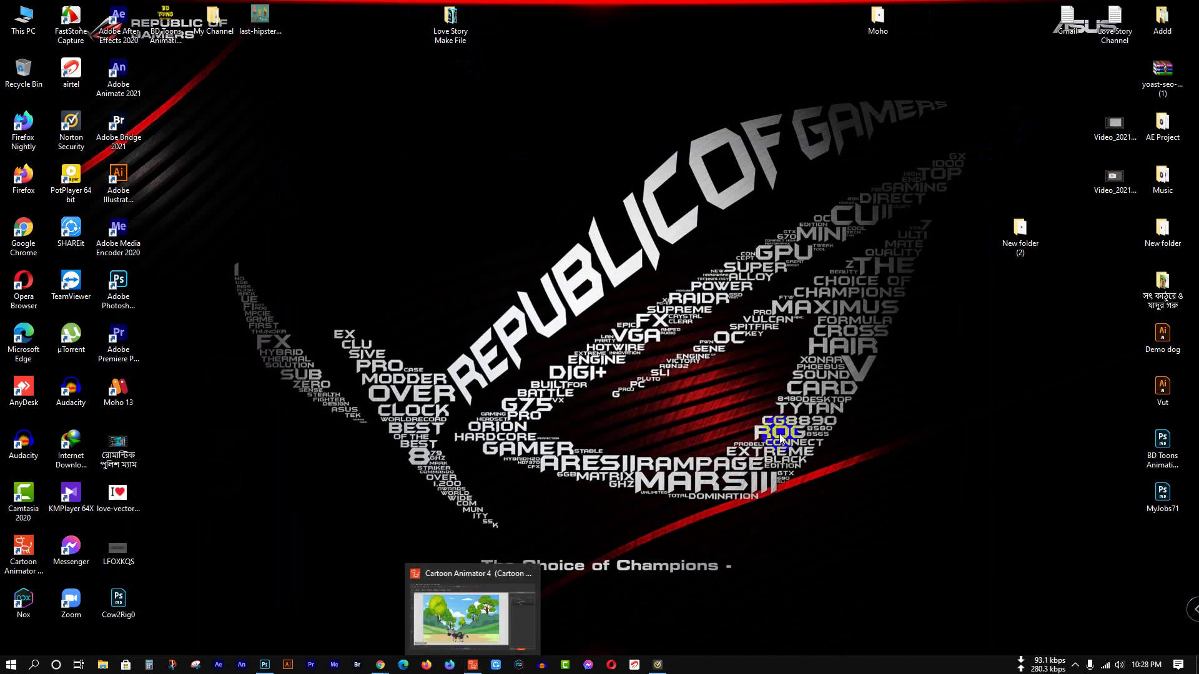
right_click(509, 155)
click(575, 208)
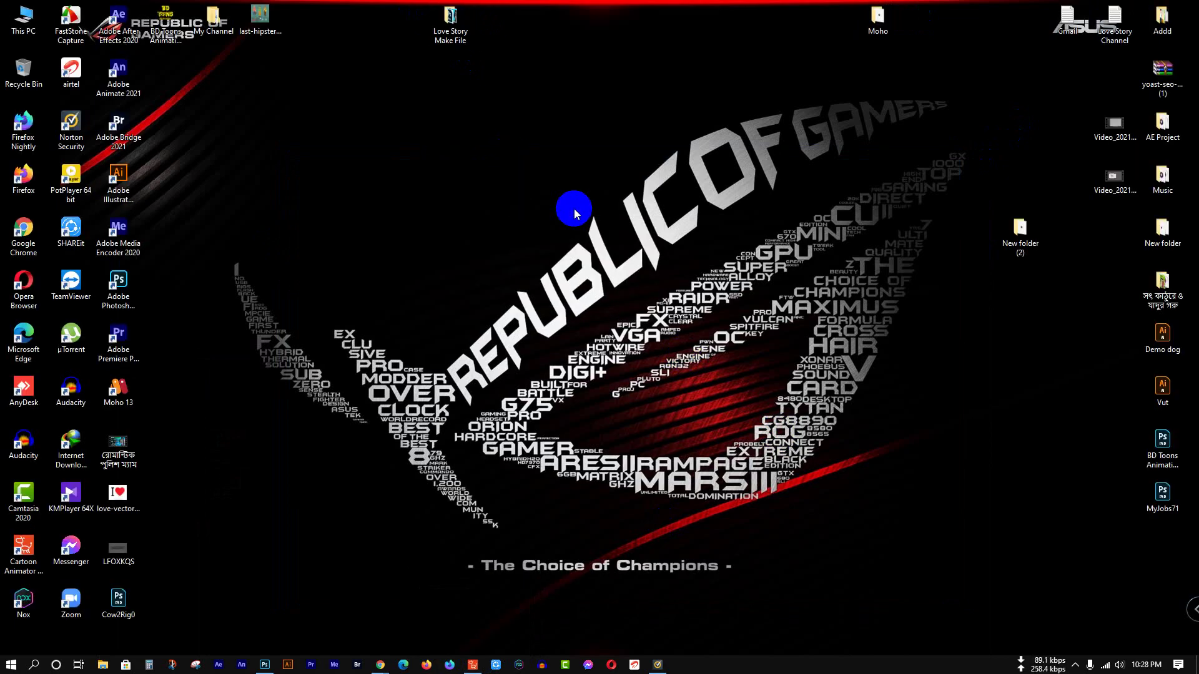
Step: Return to Cartoon Animator and delete the N B-2 prop from the scene
click(472, 664)
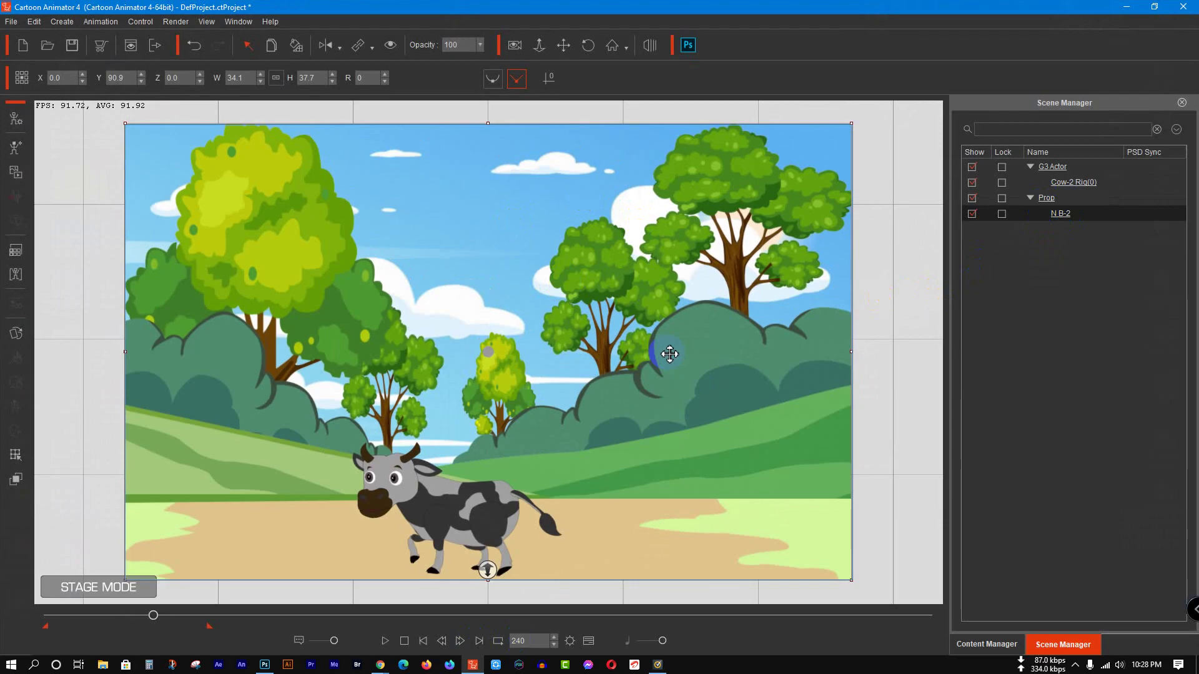
double_click(1046, 214)
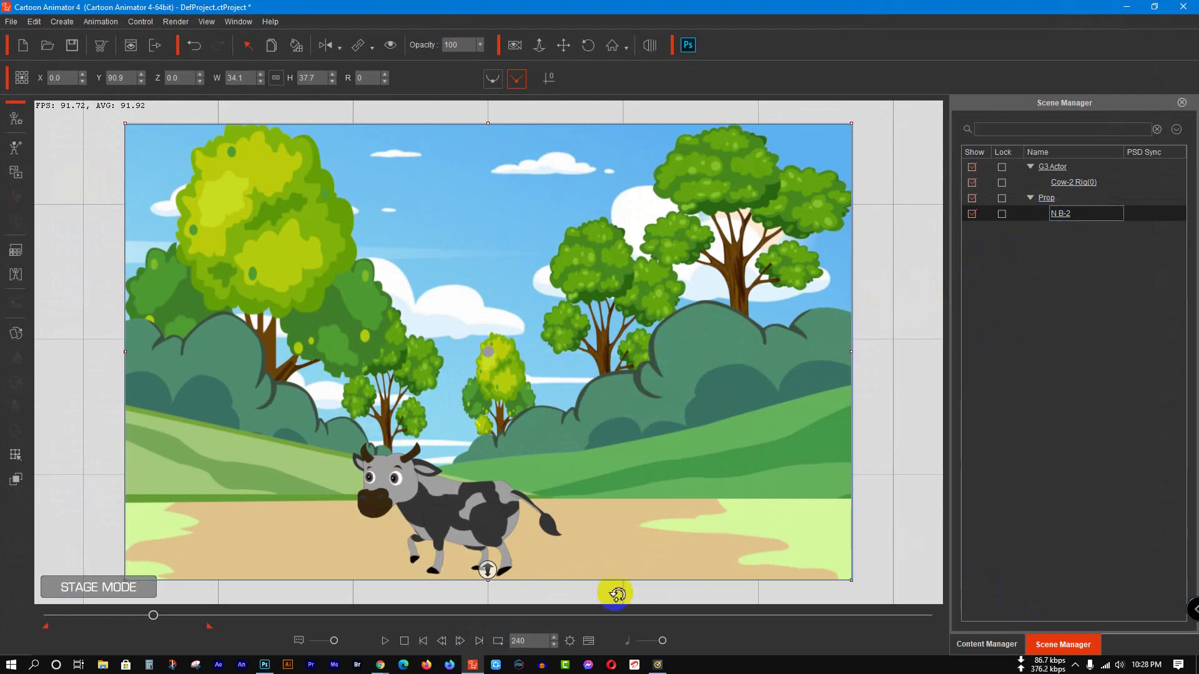
key(Delete)
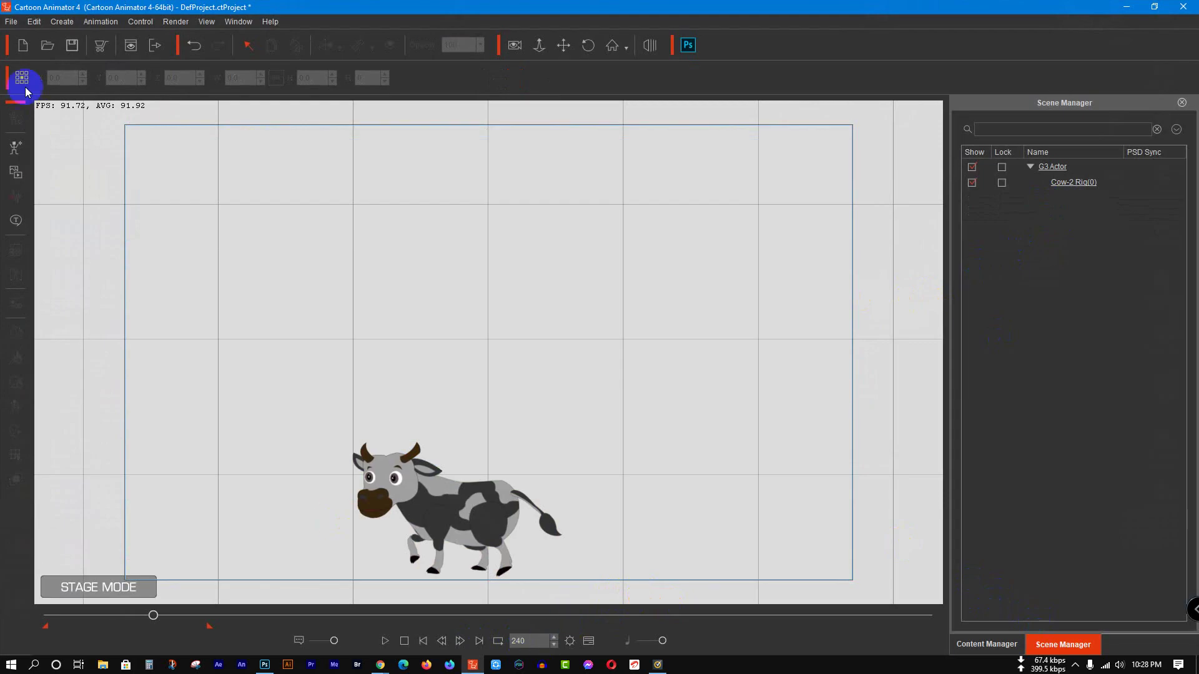
Step: Import the N B-1 PSD file from the Downloads folder as a scene
click(9, 173)
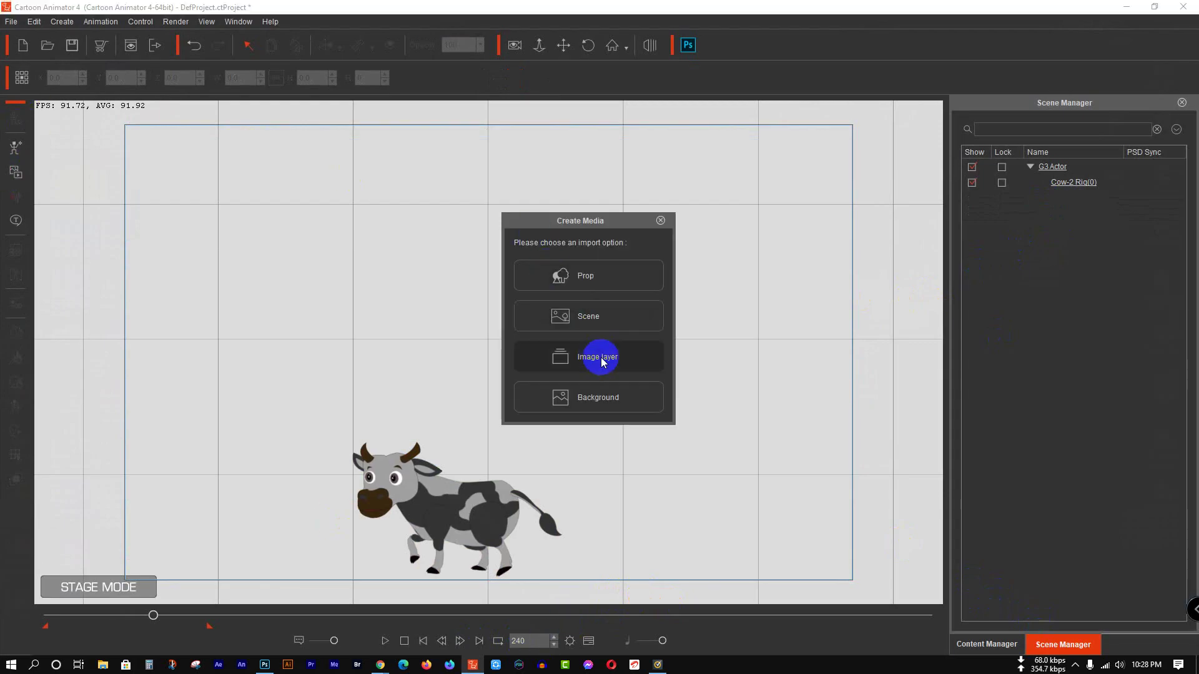
click(600, 308)
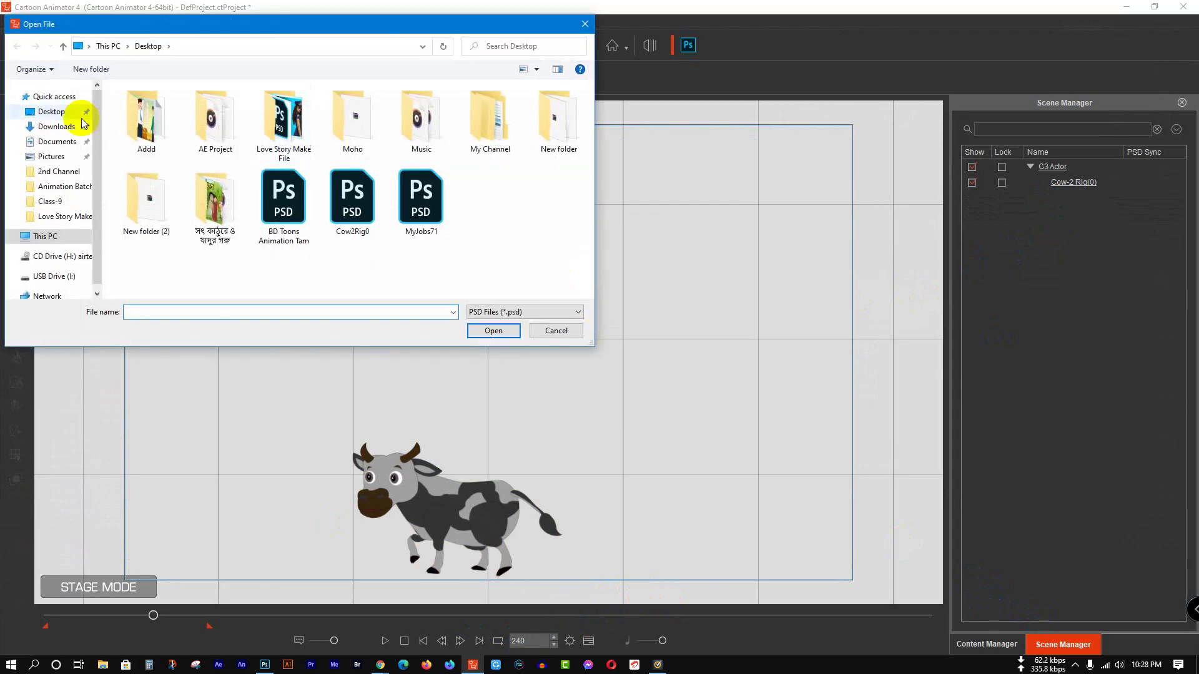
click(63, 128)
click(146, 133)
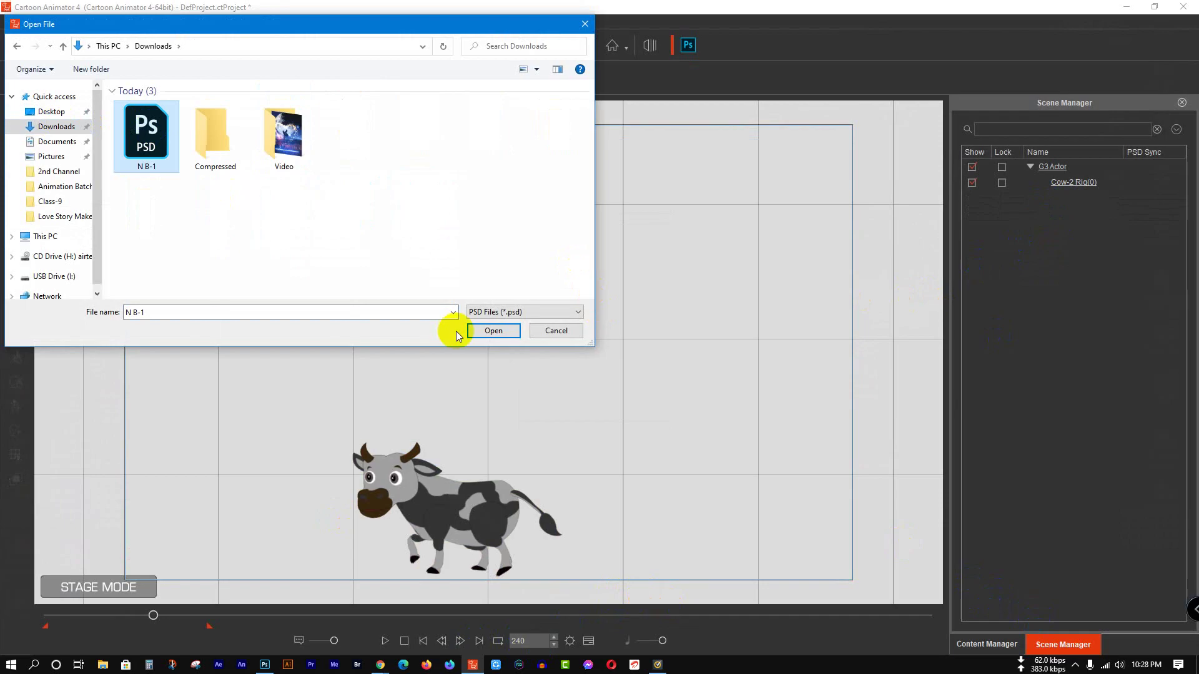
click(494, 331)
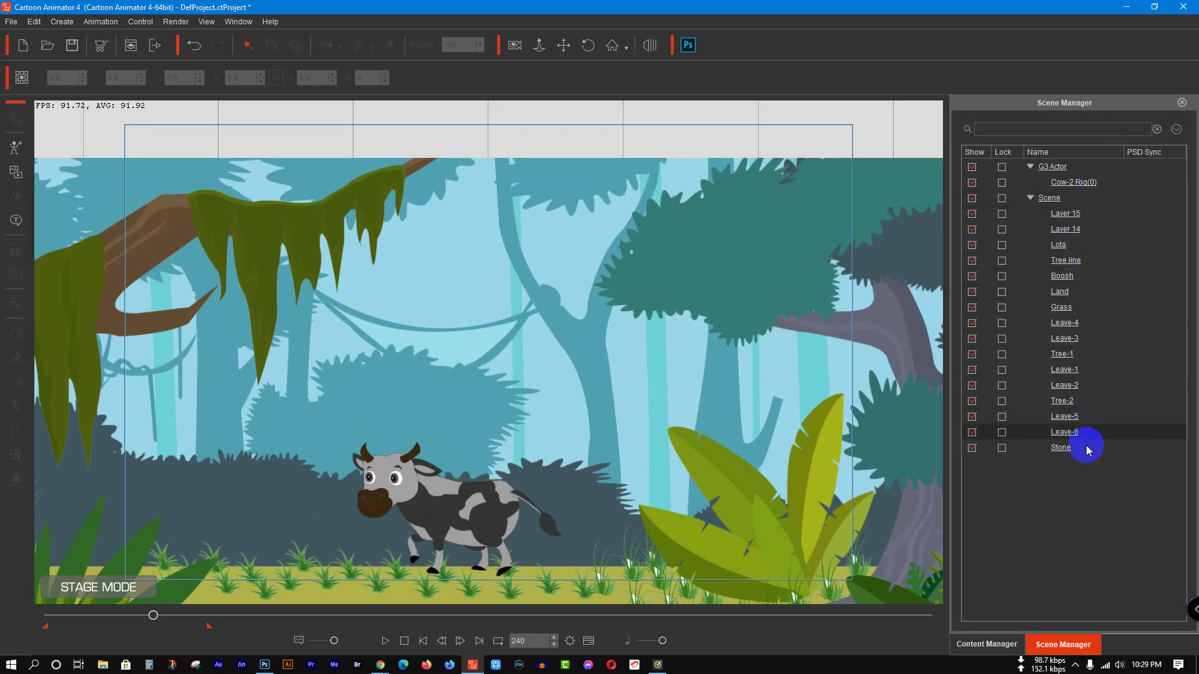
Step: Examine the imported forest's separate layers by selecting Leave-6, Tree-1 and Tree-2 on the stage, and clear the selection
click(726, 483)
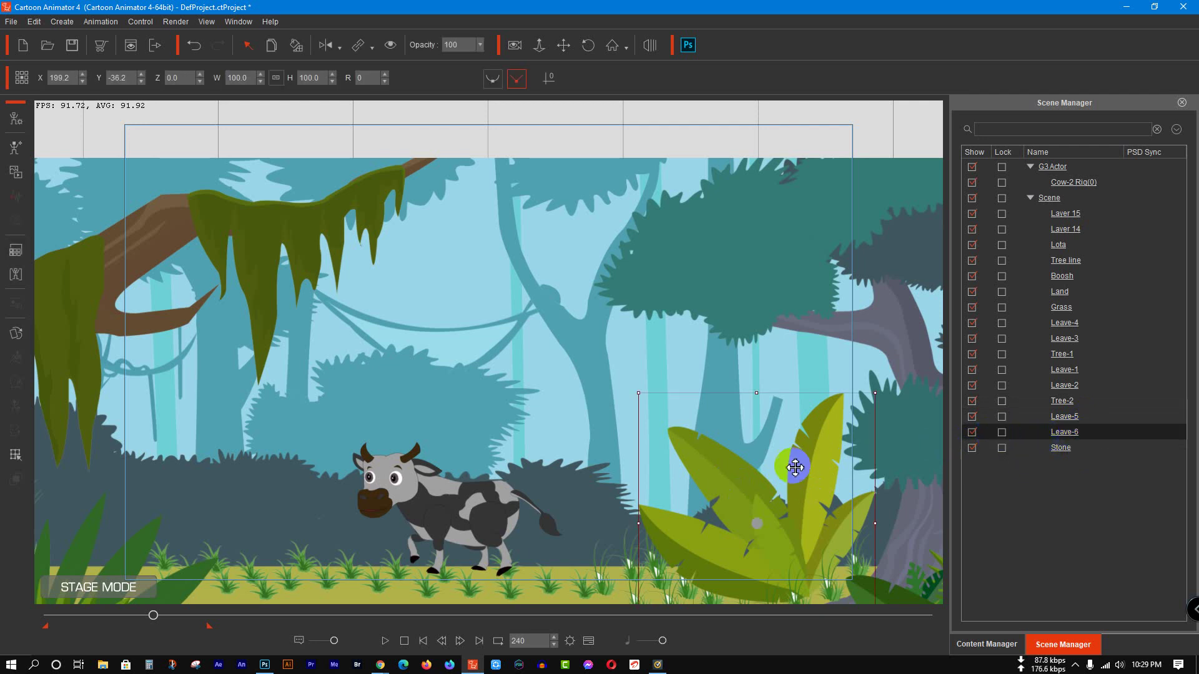
click(243, 245)
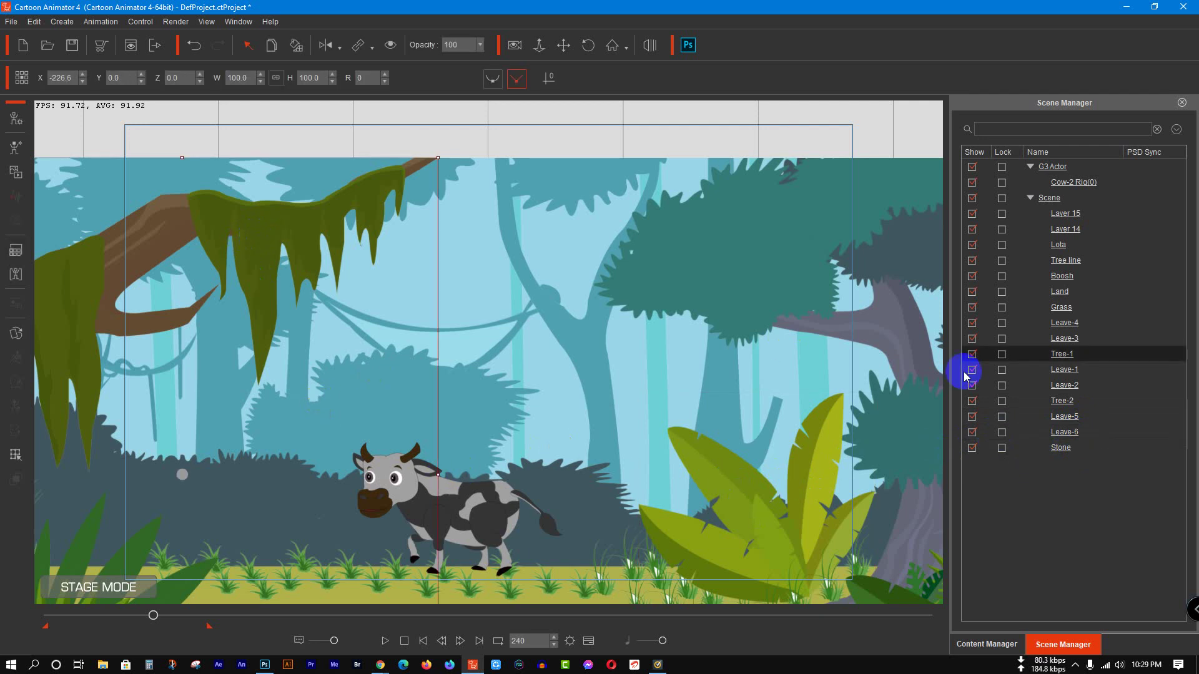
click(843, 280)
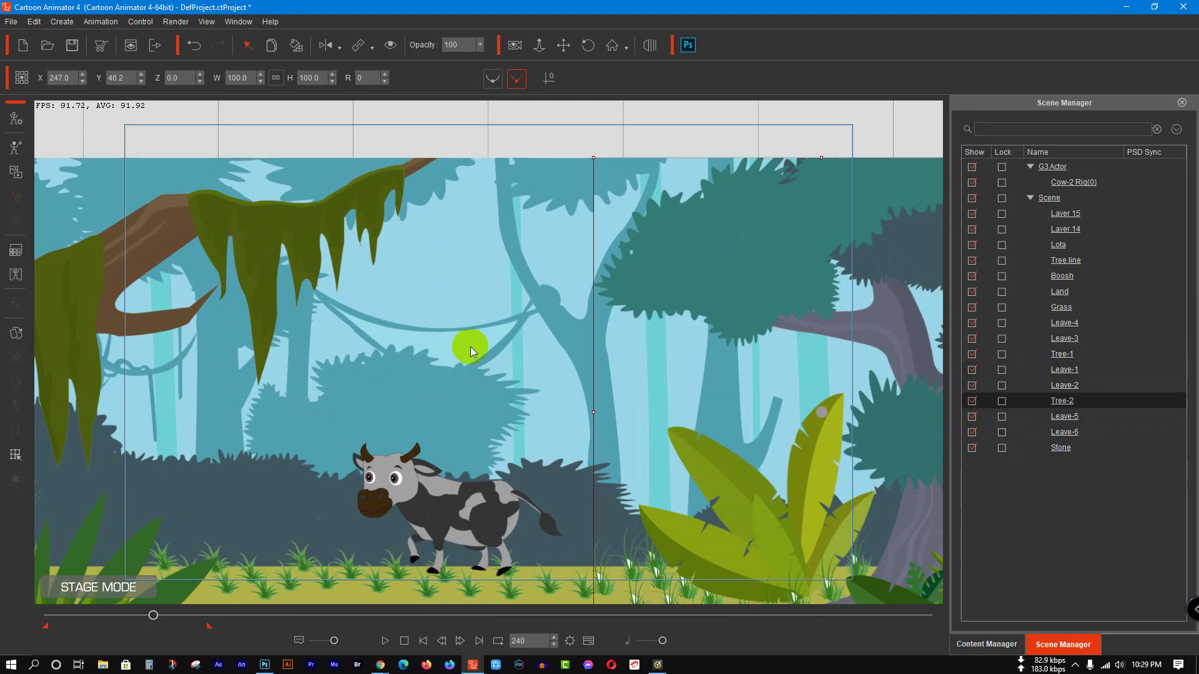
click(883, 150)
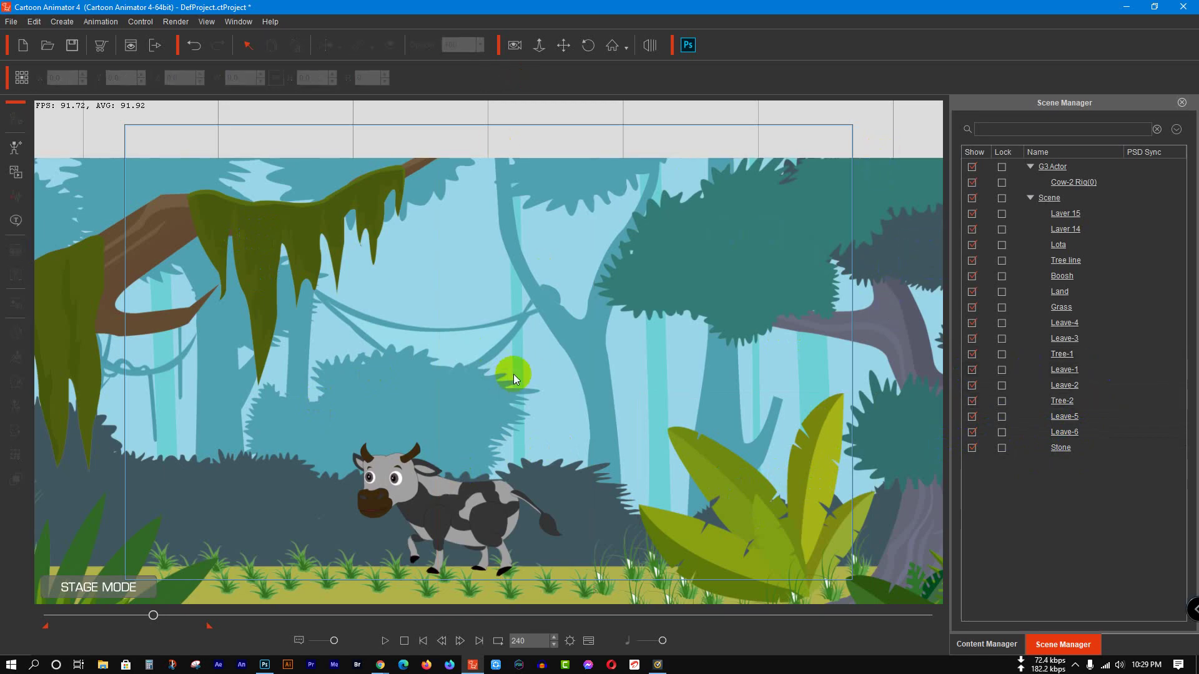
scroll(513, 369, down, 1)
scroll(513, 361, down, 1)
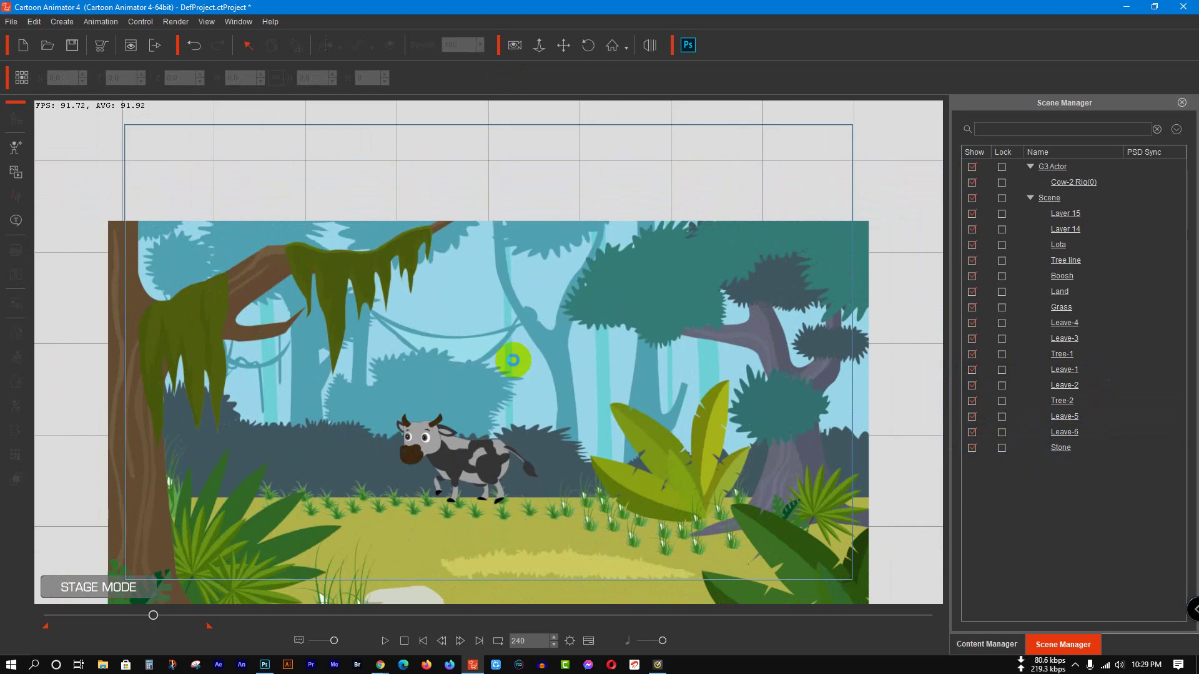
Step: Undo the N B-1 scene import and dismiss the image file dialog for creating an actor
key(ctrl+z)
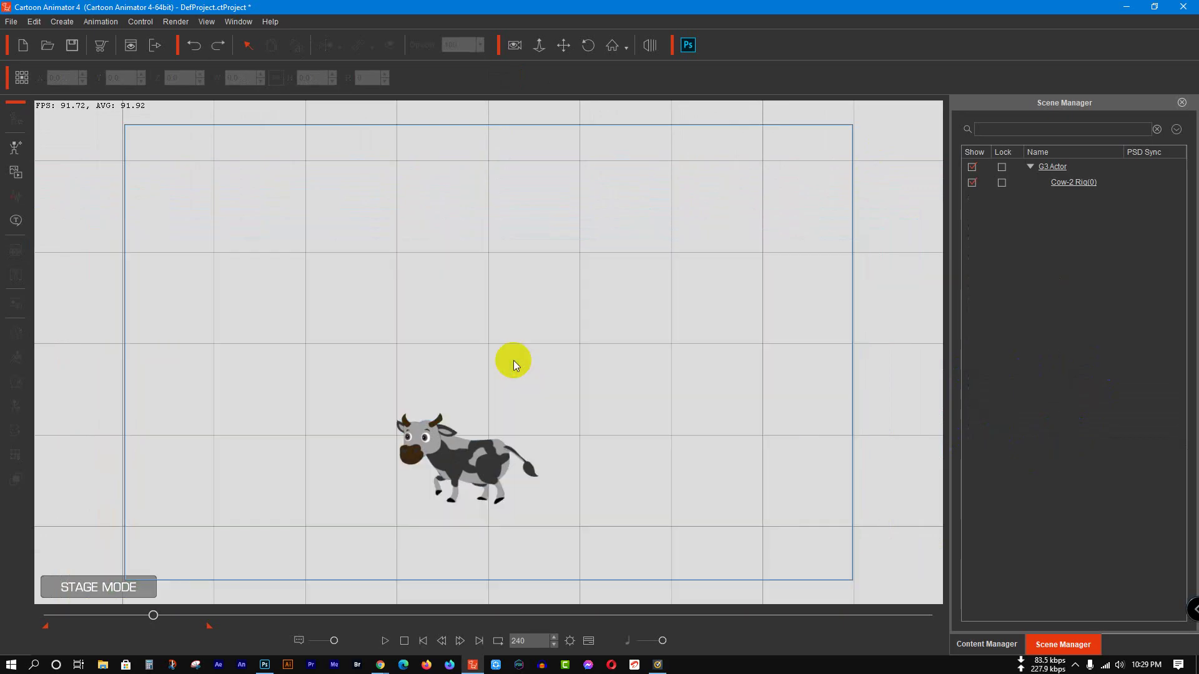
click(1060, 227)
click(17, 148)
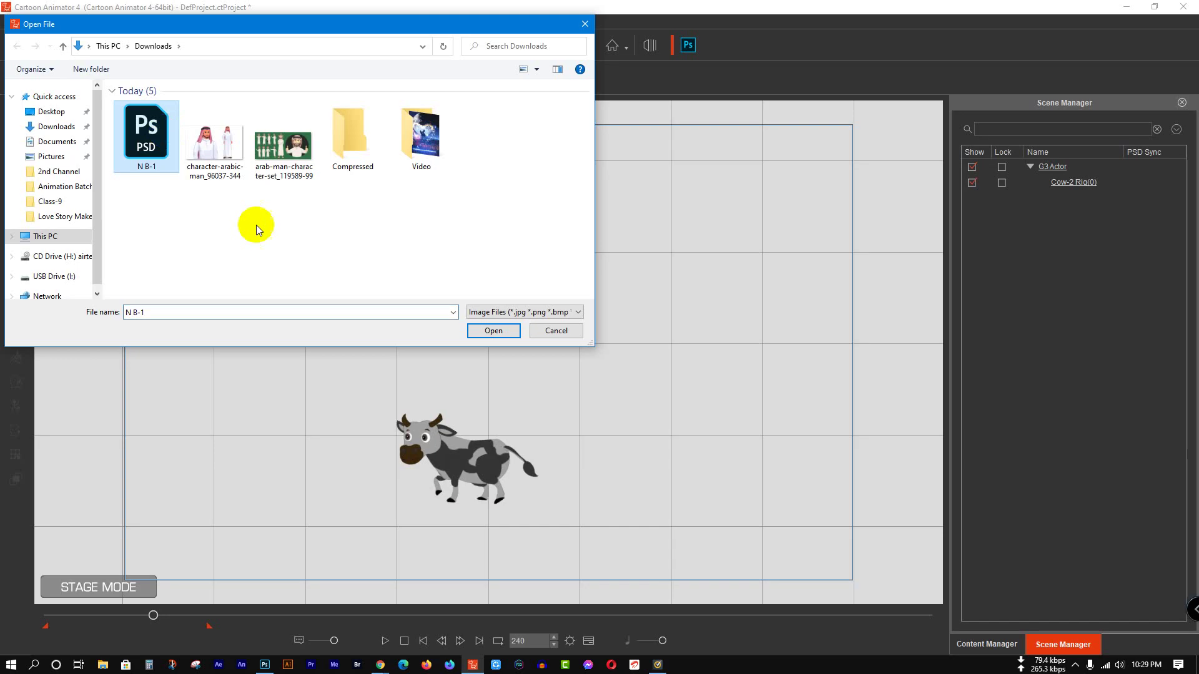
click(585, 25)
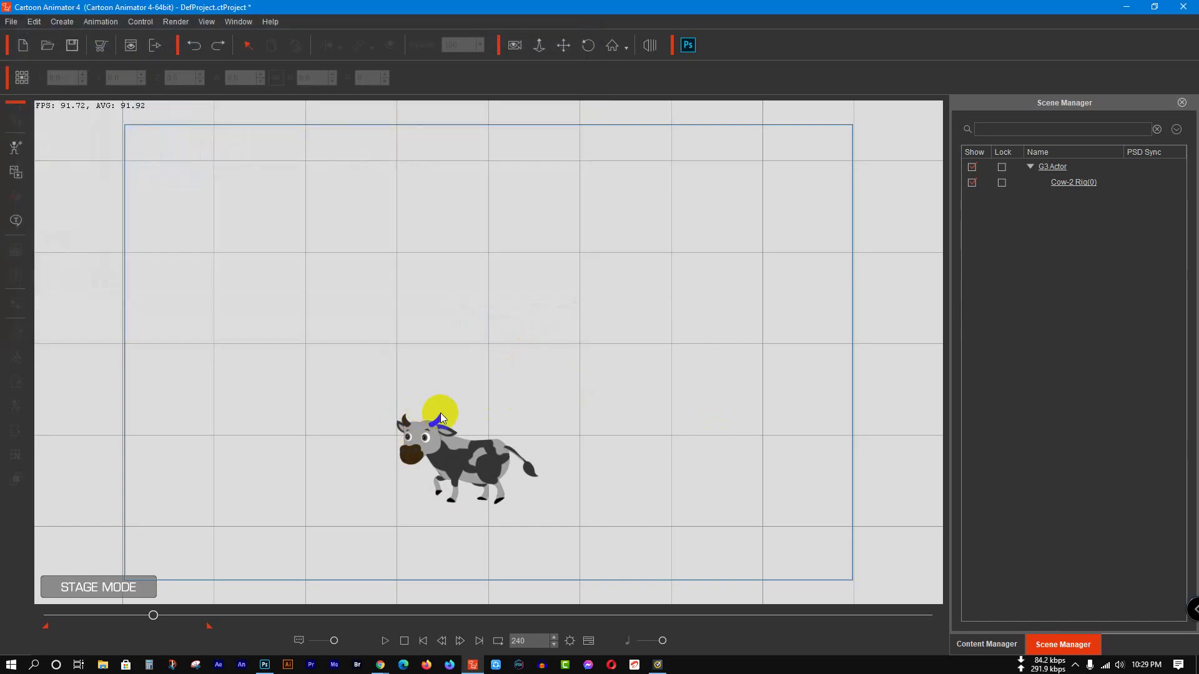
Step: Reimport the N B-1 PSD from Downloads as a layered scene behind the cow
scroll(441, 414, up, 2)
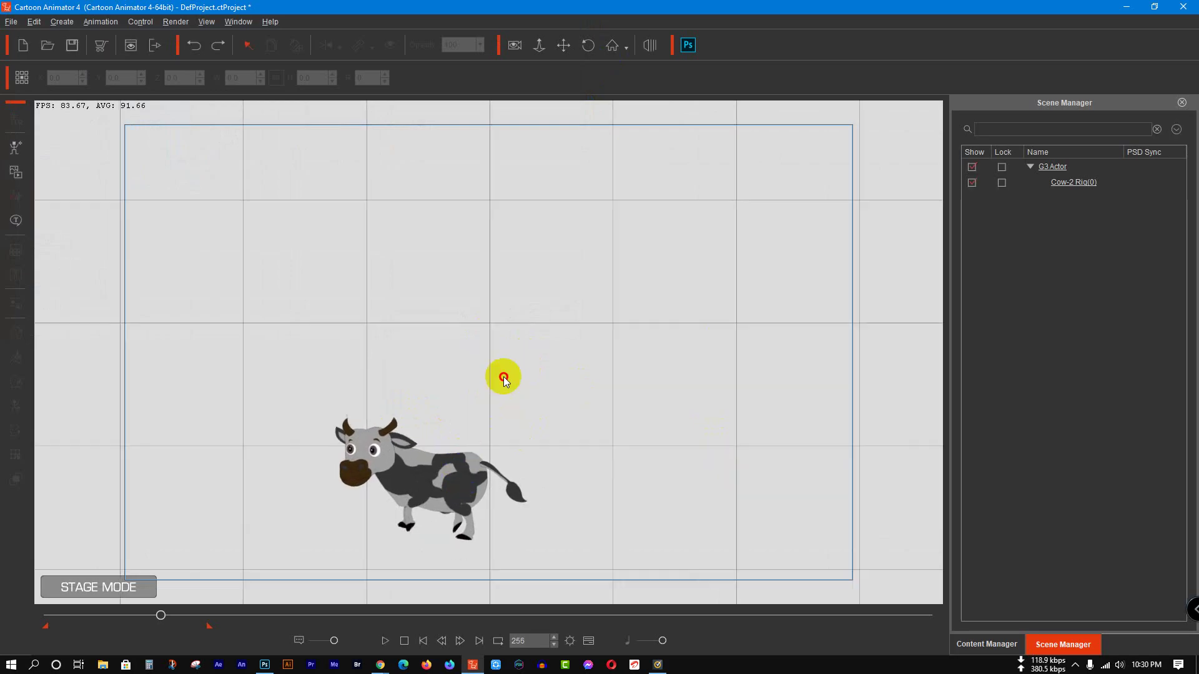
drag(504, 380, 508, 337)
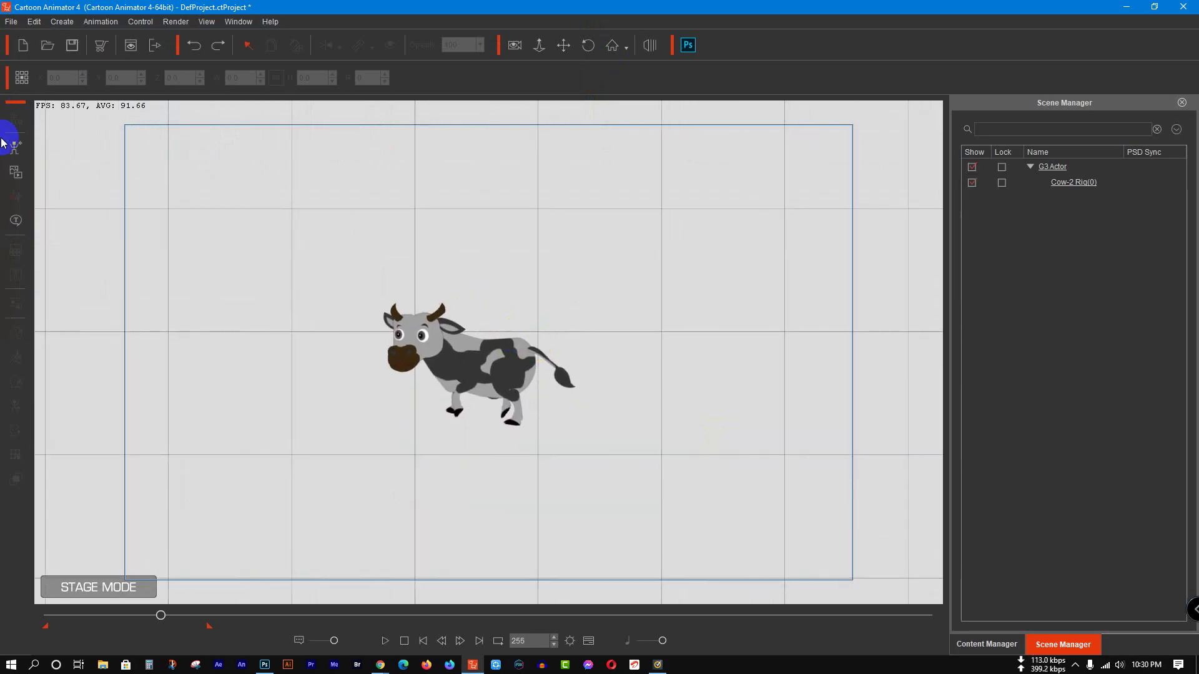
click(15, 171)
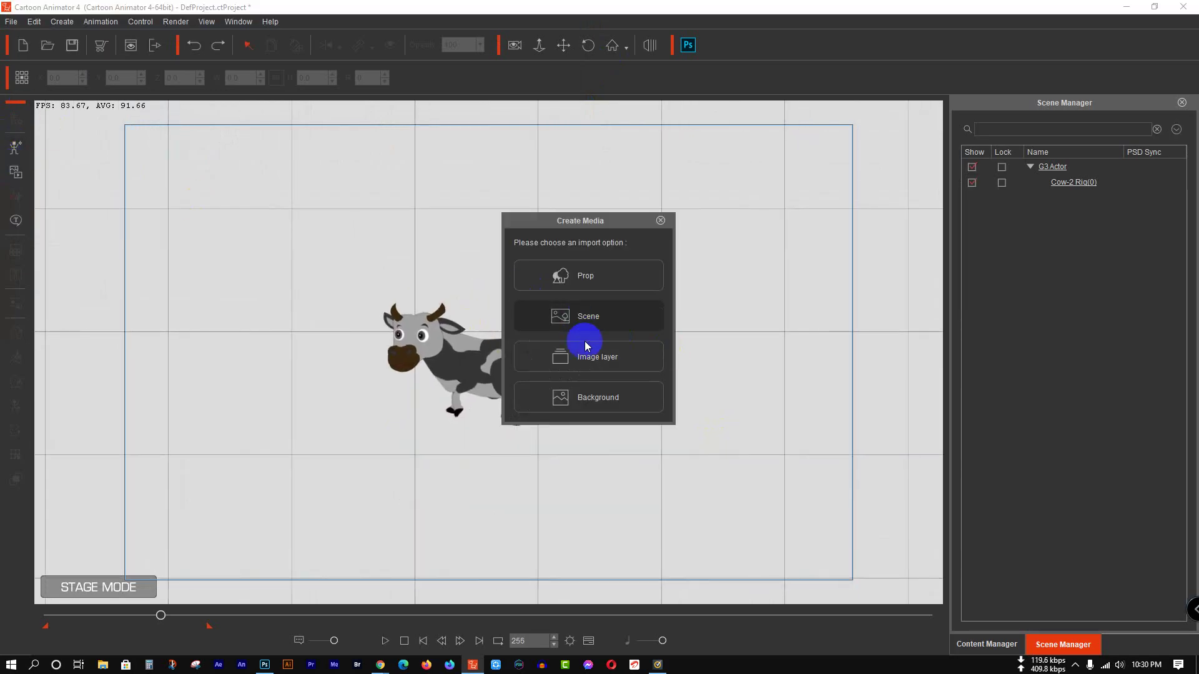
click(585, 320)
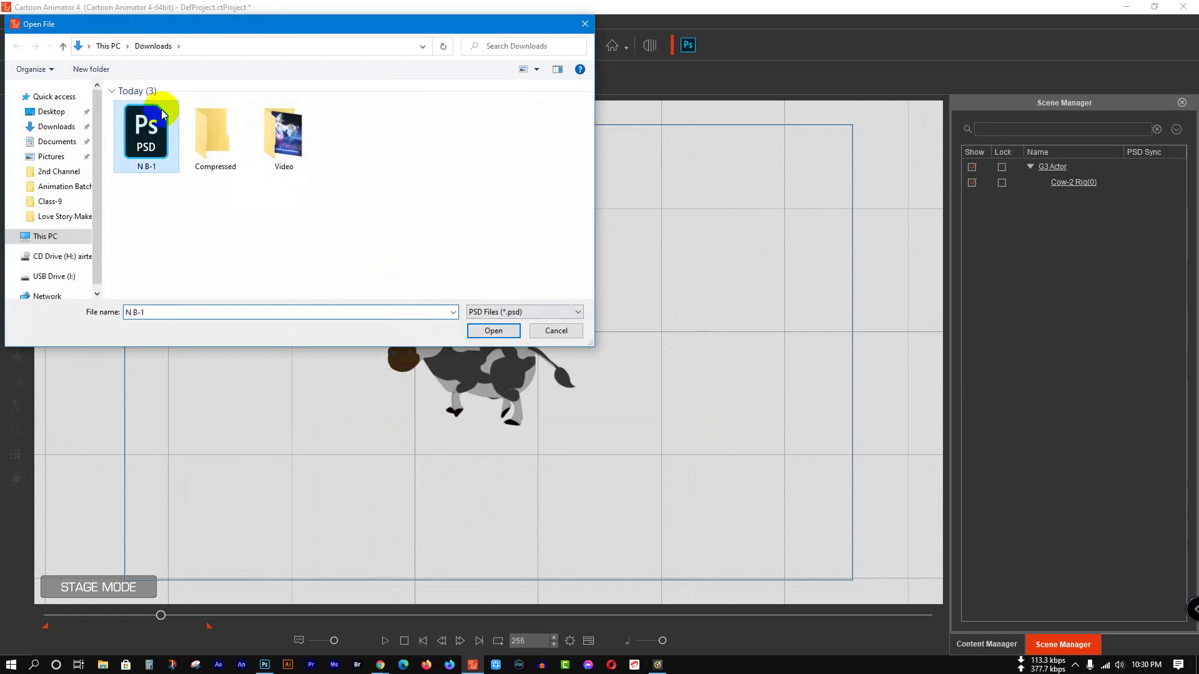
click(503, 332)
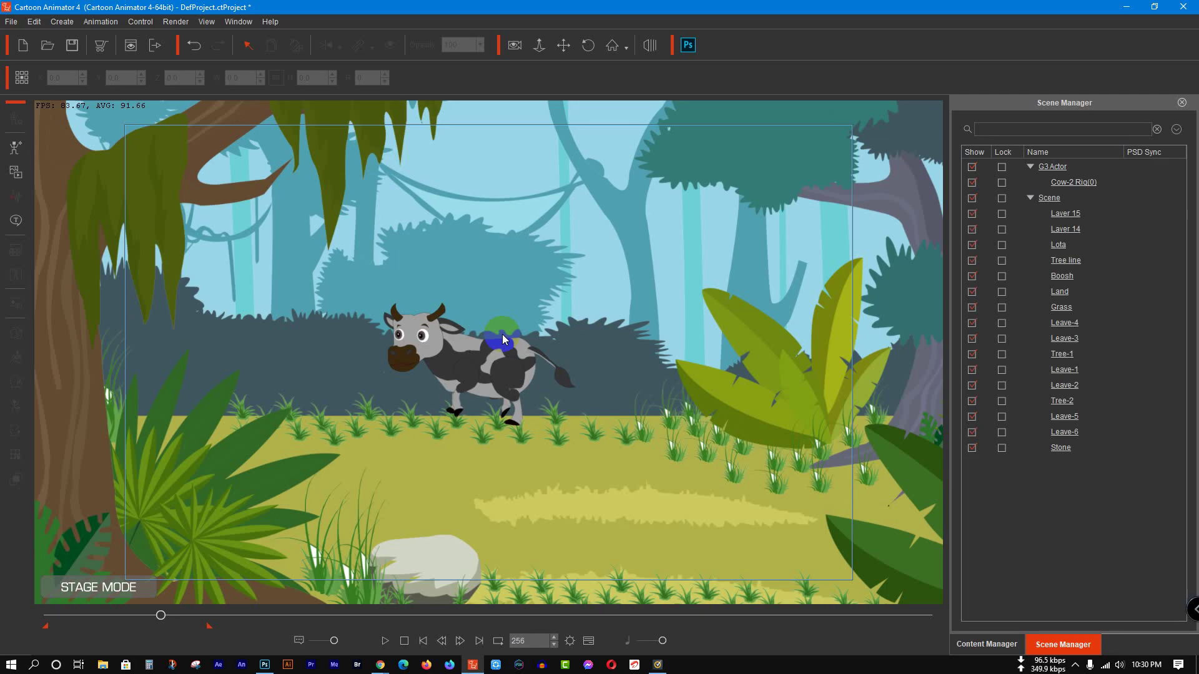
Step: Fit the whole forest scene around the camera frame in the view and move the timeline to frame 1
click(561, 46)
drag(587, 299, 590, 303)
scroll(590, 302, down, 5)
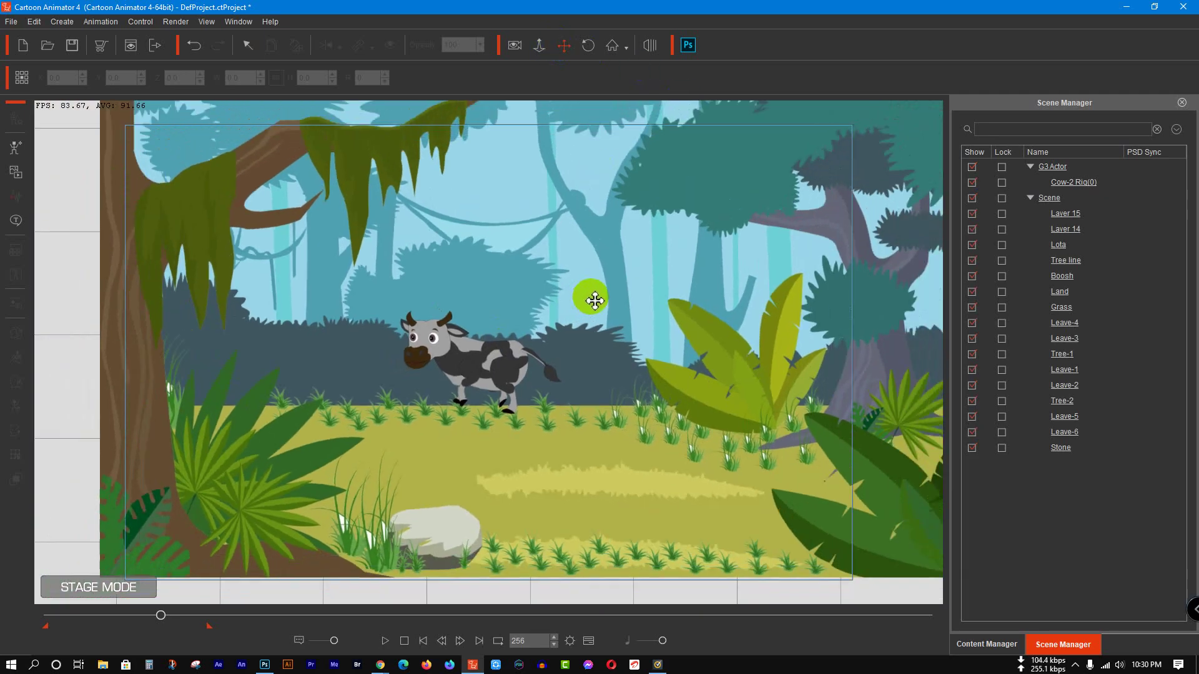
drag(523, 300, 564, 331)
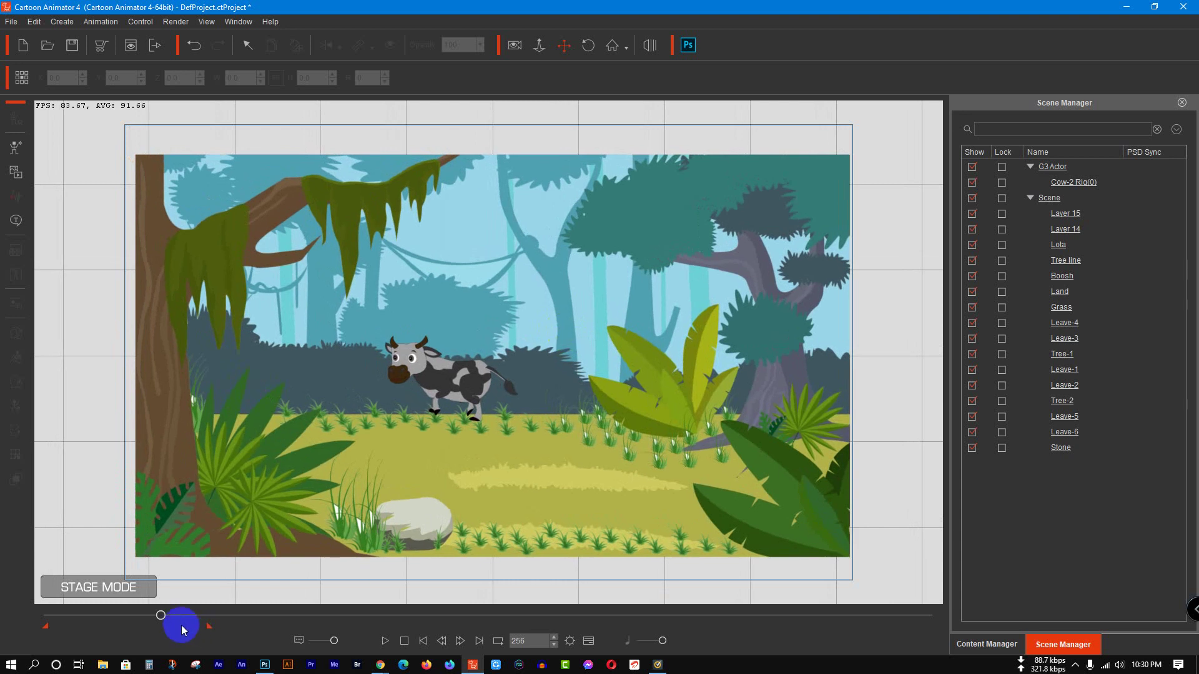
drag(161, 620, 3, 636)
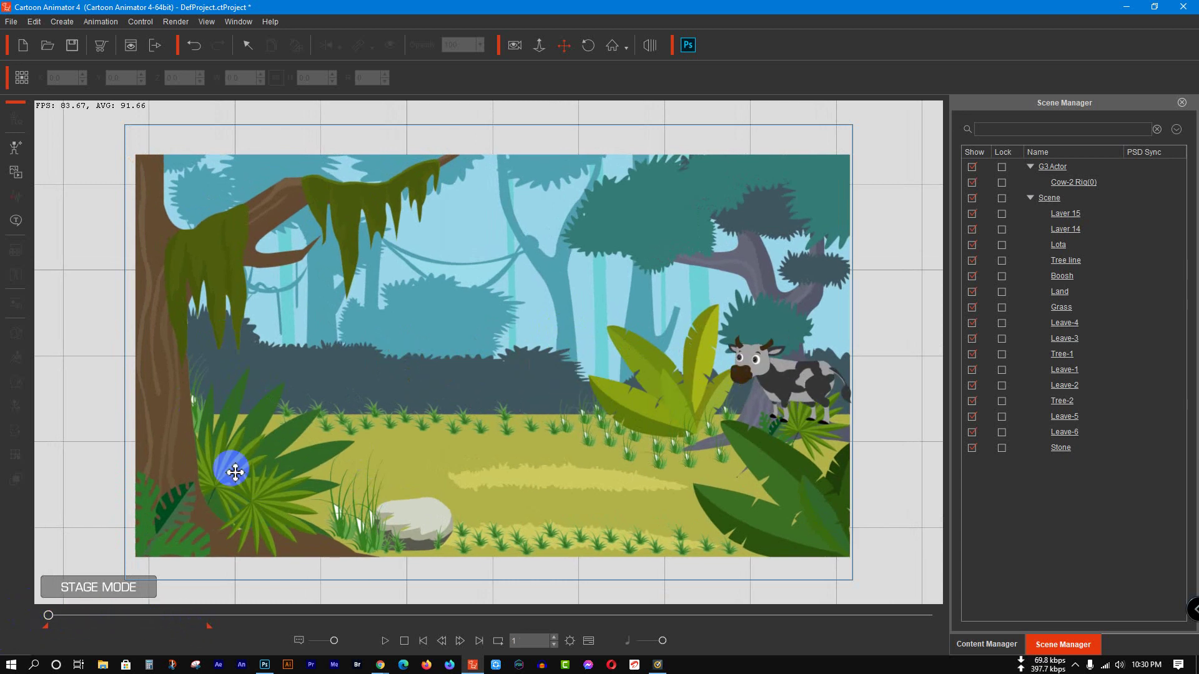
scroll(400, 369, up, 1)
scroll(400, 369, up, 3)
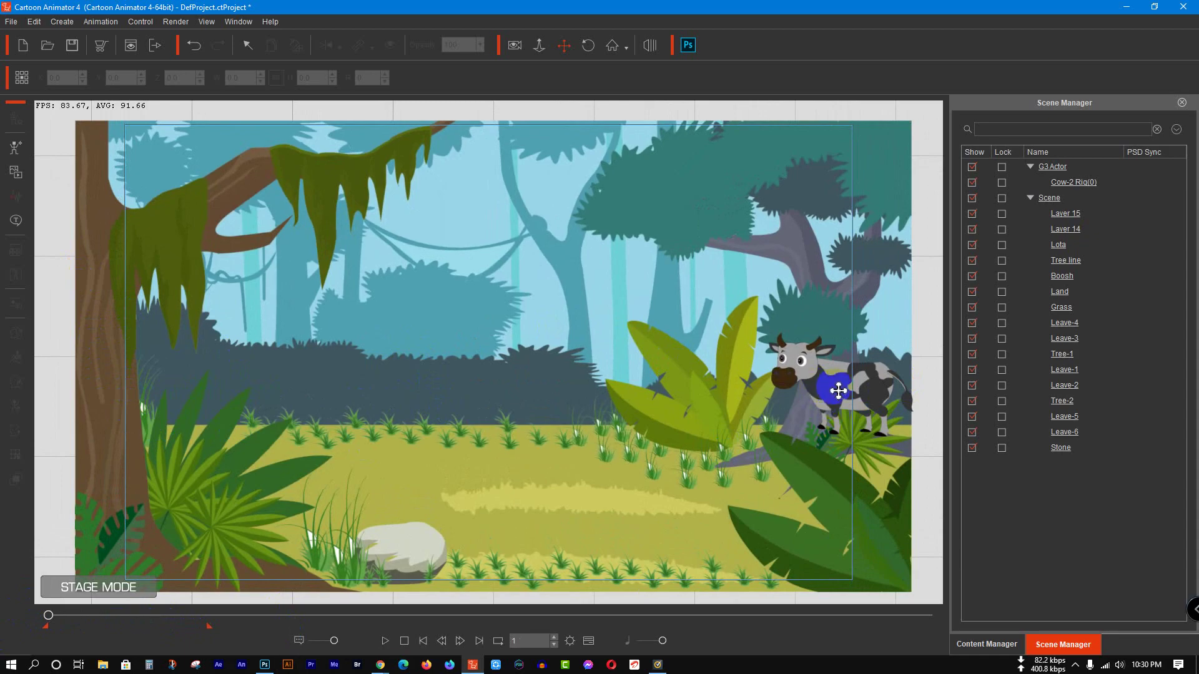
Step: Move the cow to X 442.0, Y -185.5 beyond the forest's right edge, and place its motion path's end level past the left edge
click(248, 45)
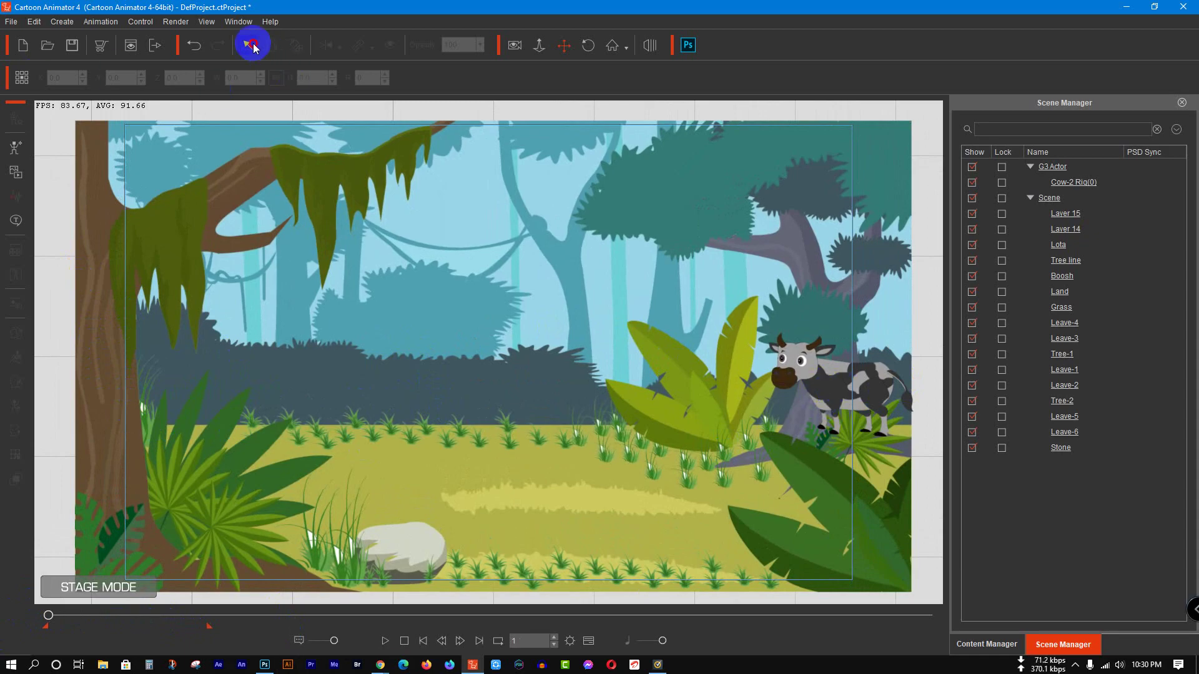
click(839, 385)
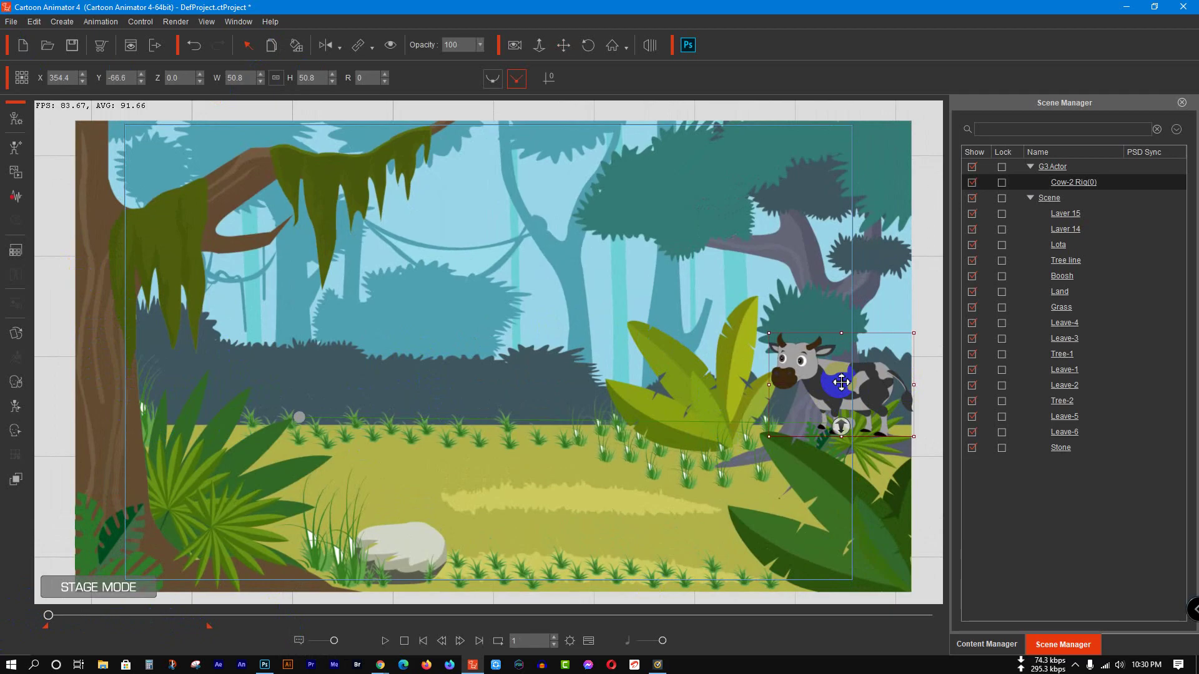
drag(838, 384, 925, 505)
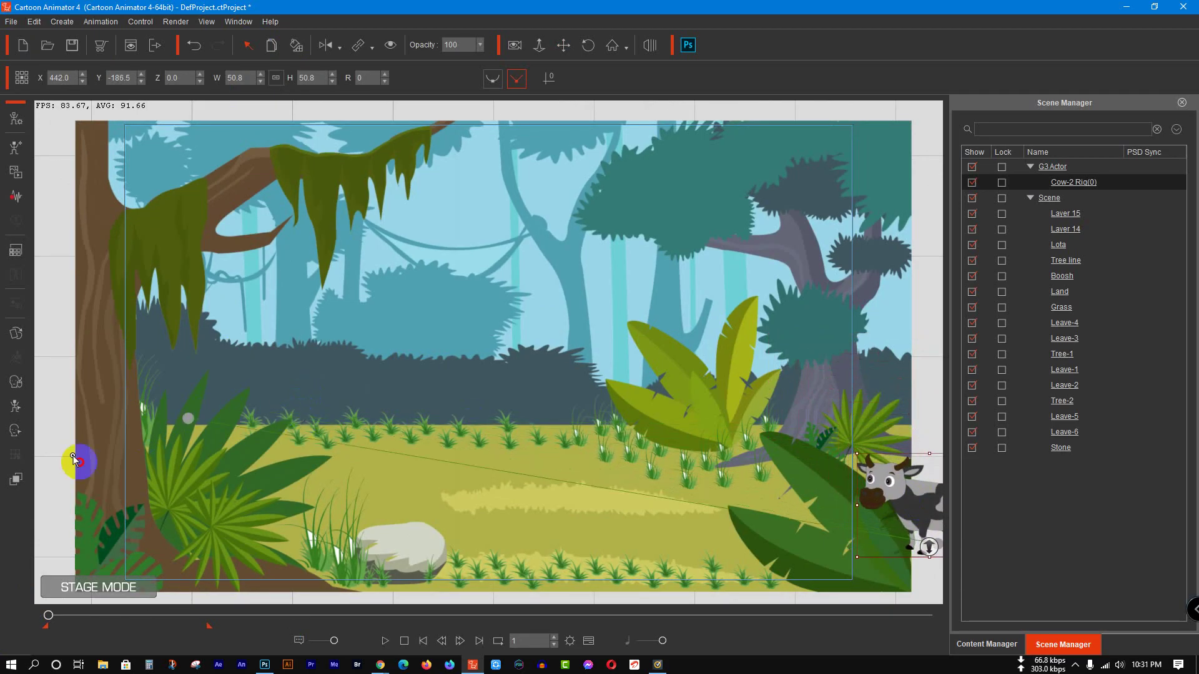
click(21, 554)
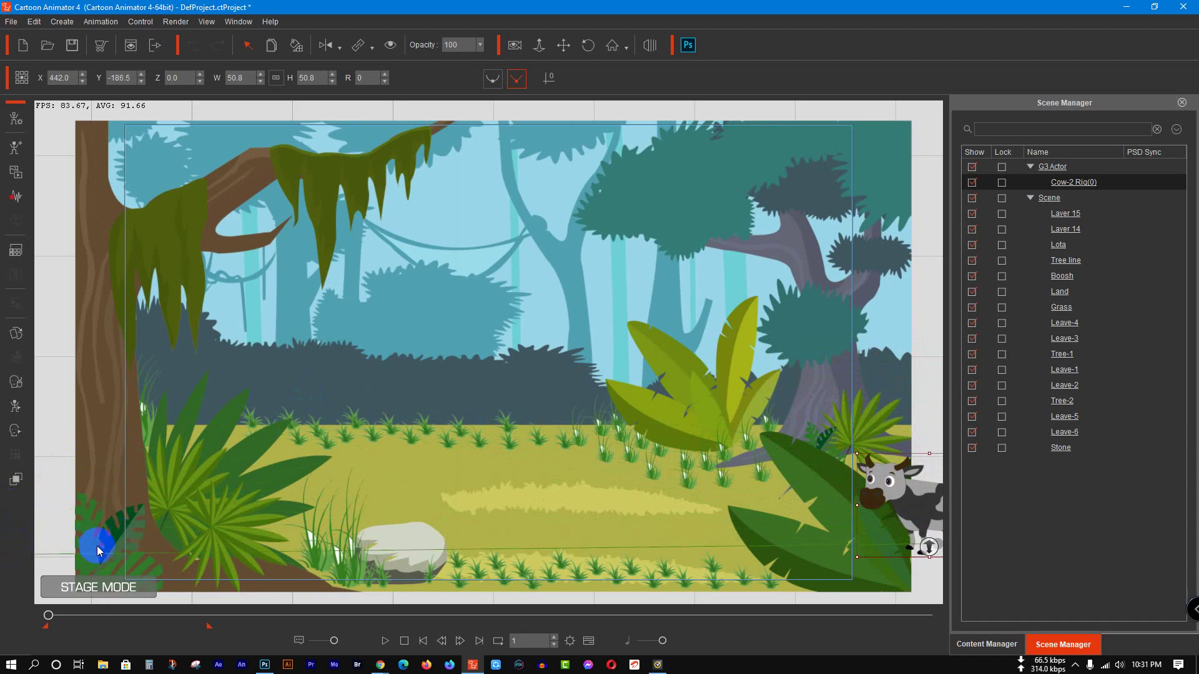
Step: Play the cow's walk to check how it passes the forest layers, stop it and return to frame 1
click(384, 642)
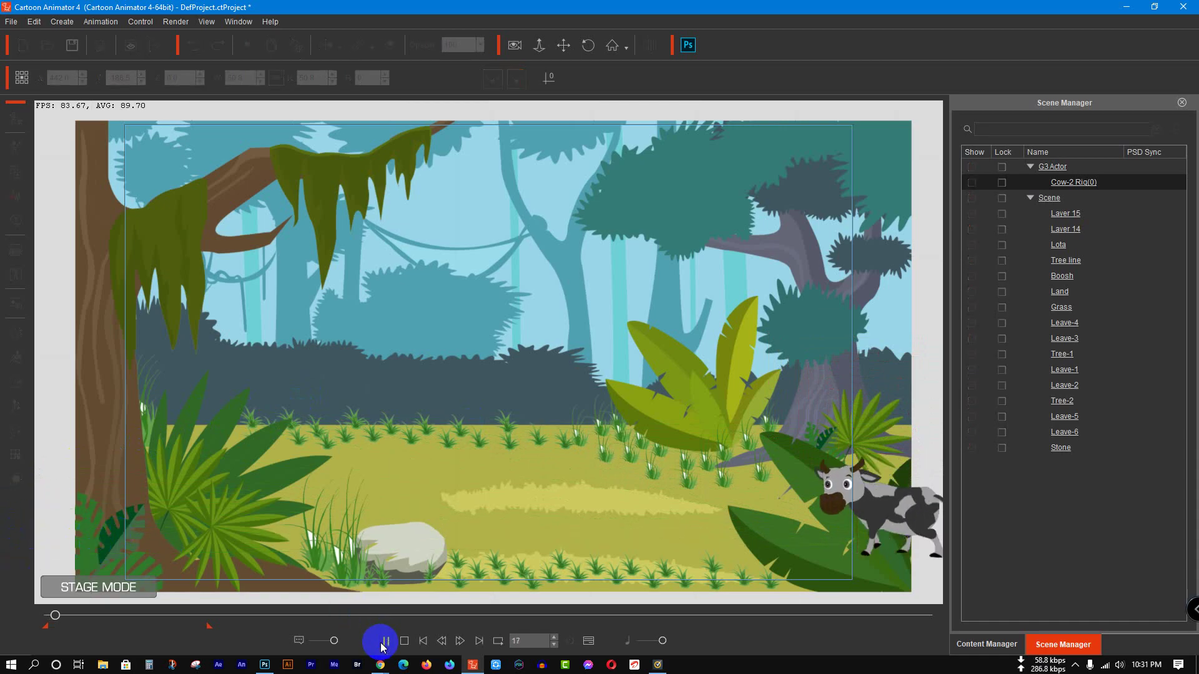
click(384, 642)
click(786, 534)
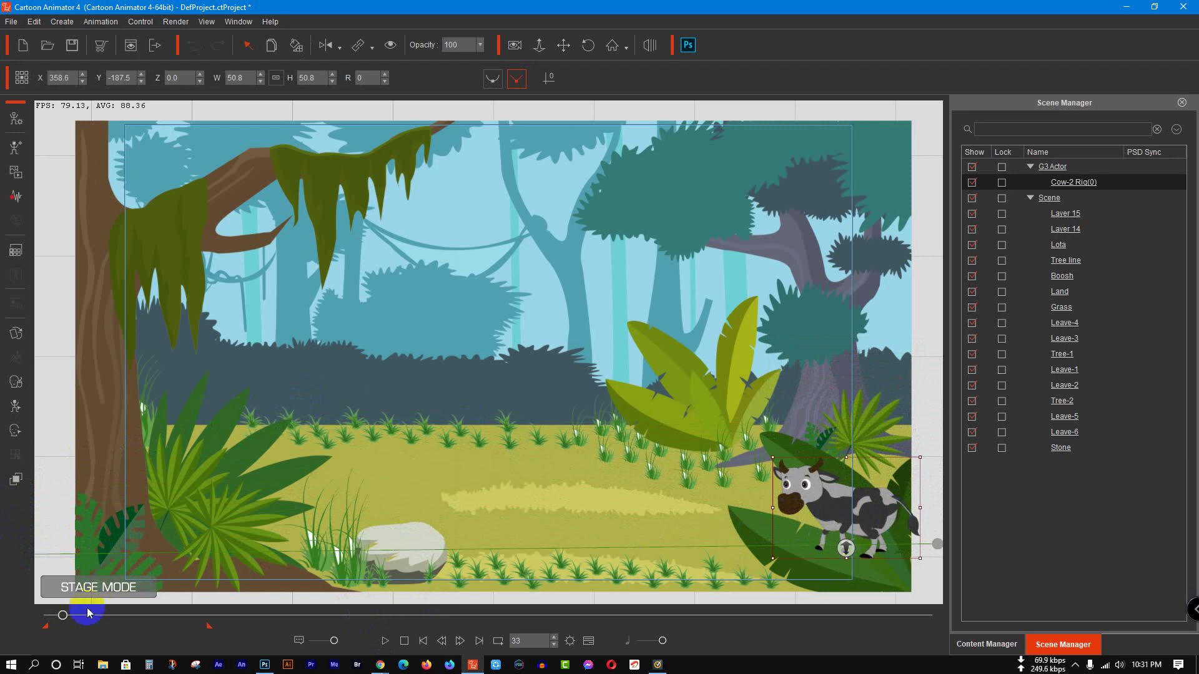
drag(57, 620, 1, 625)
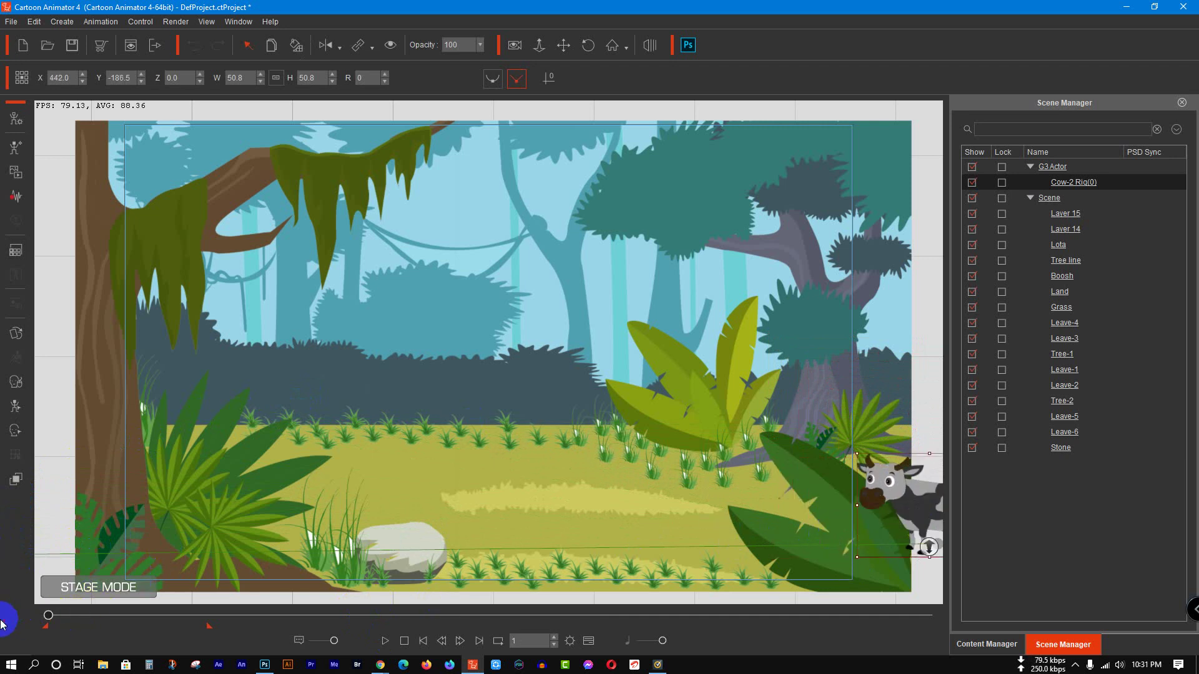
Step: Bring the Leave-5 foliage in front of the cow at Z 10.0, preview the walk and return to frame 1
click(818, 461)
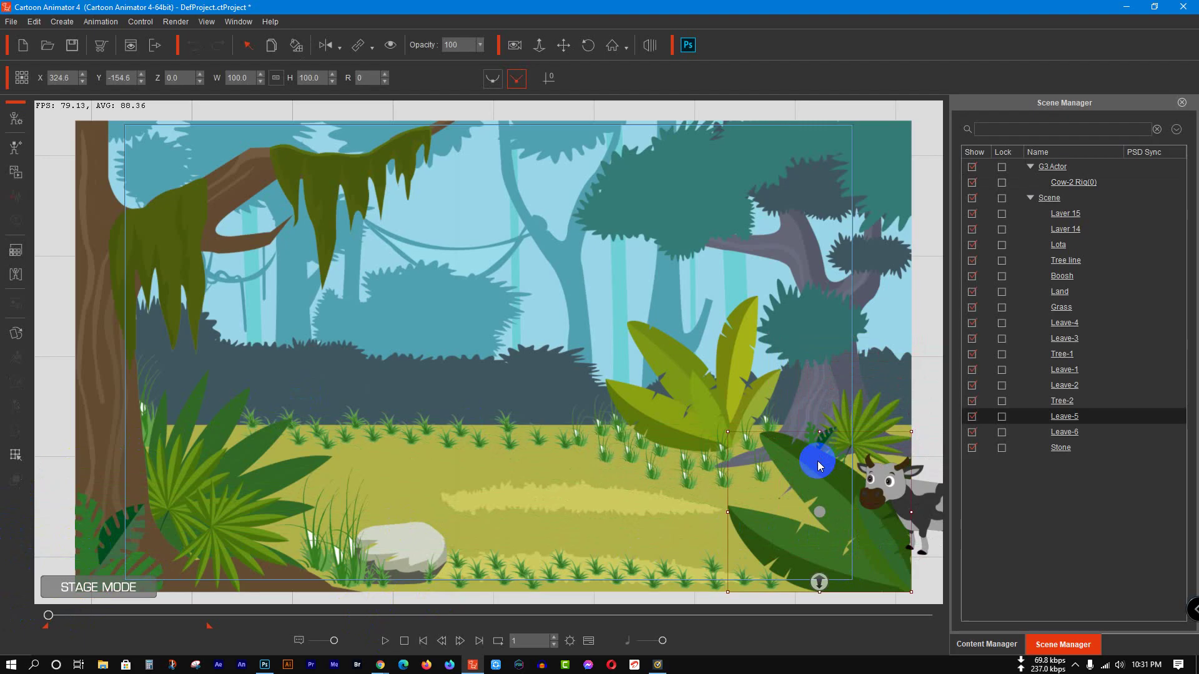
key(alt+Down)
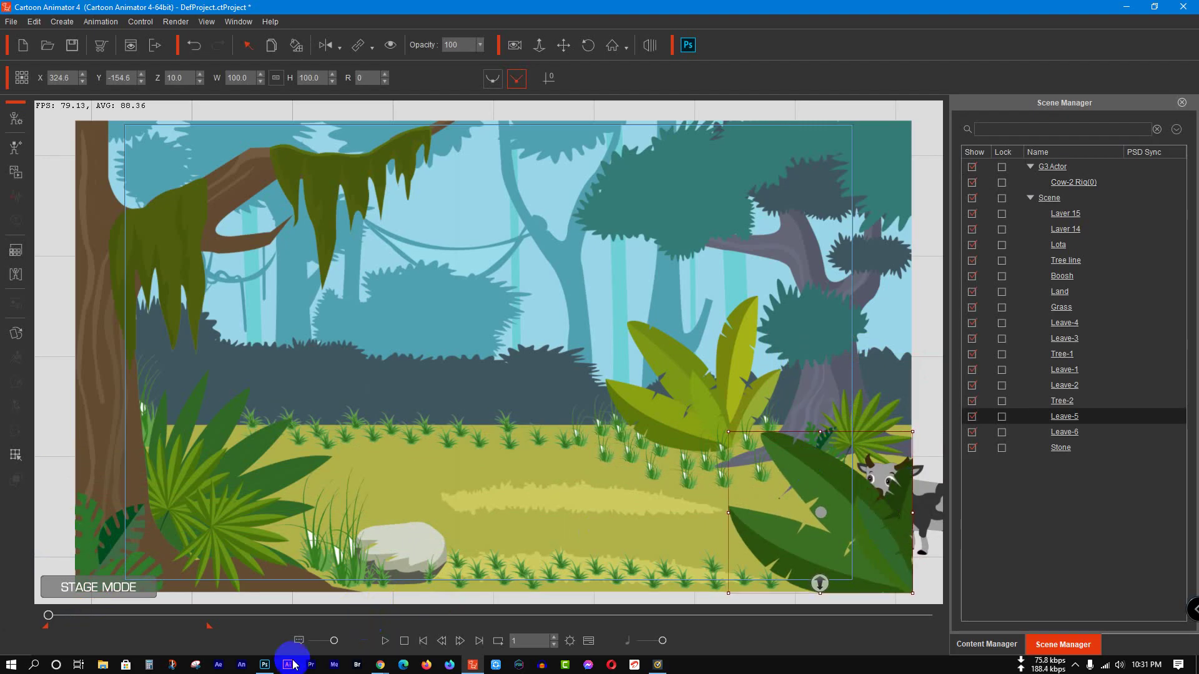
key(space)
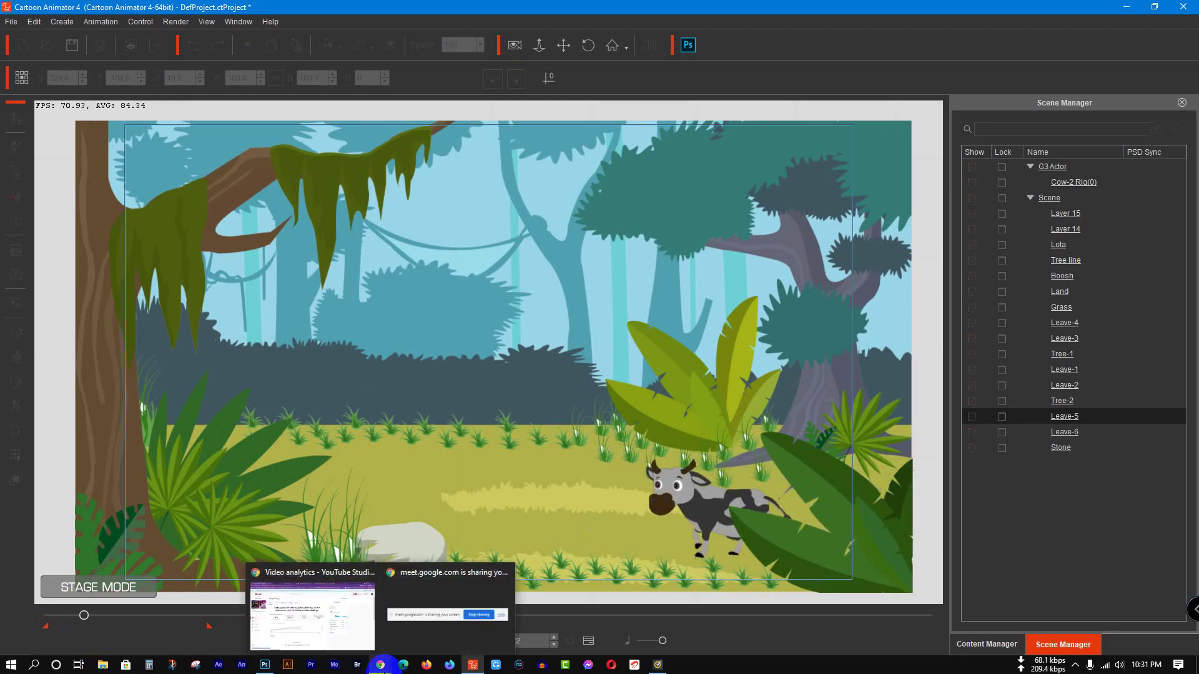
click(882, 501)
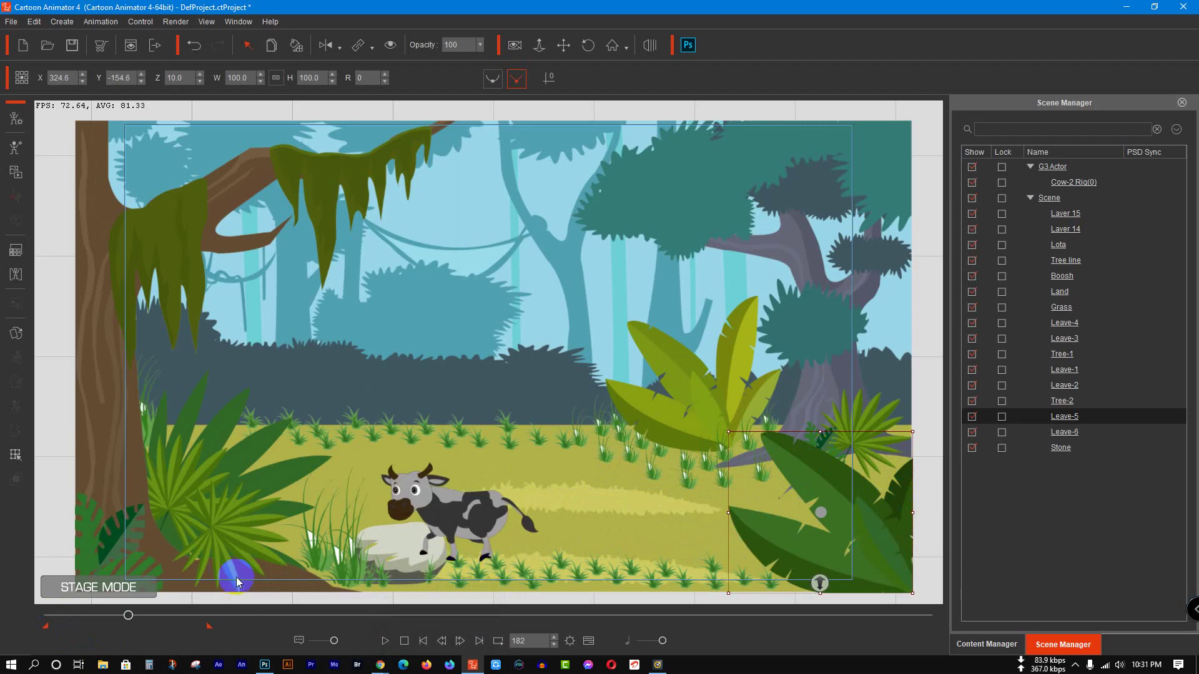
drag(128, 616, 2, 618)
Step: Bring the Grass layer forward to Z 10.0 and deselect it
click(43, 403)
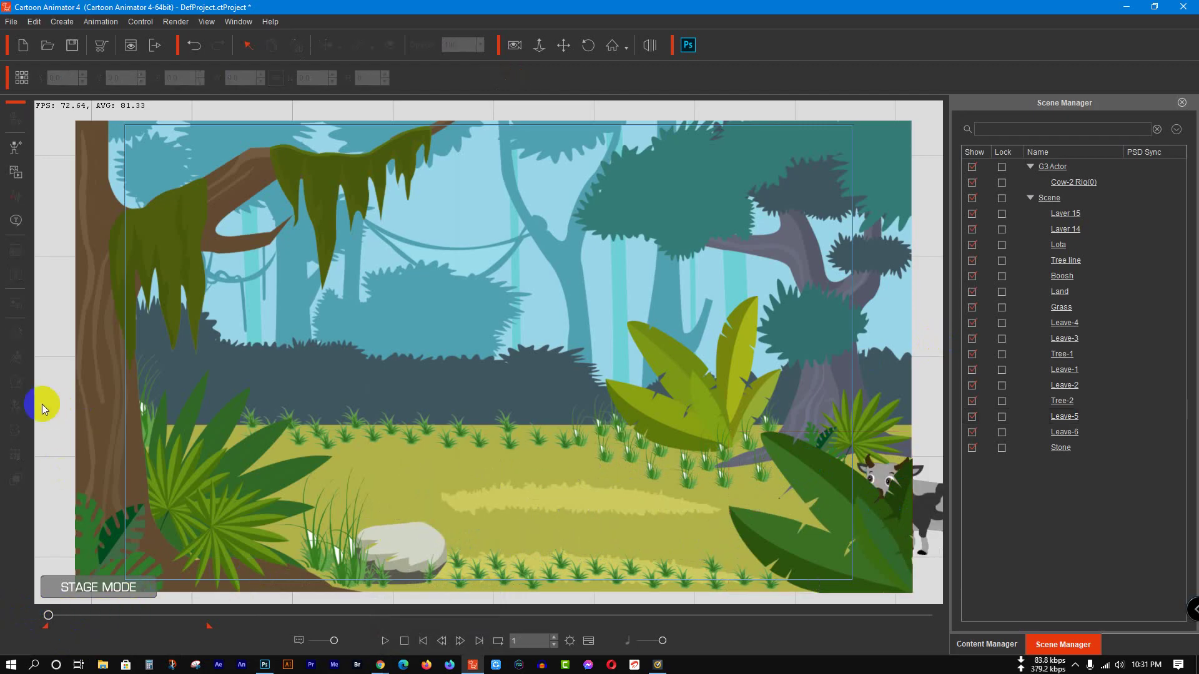
click(460, 567)
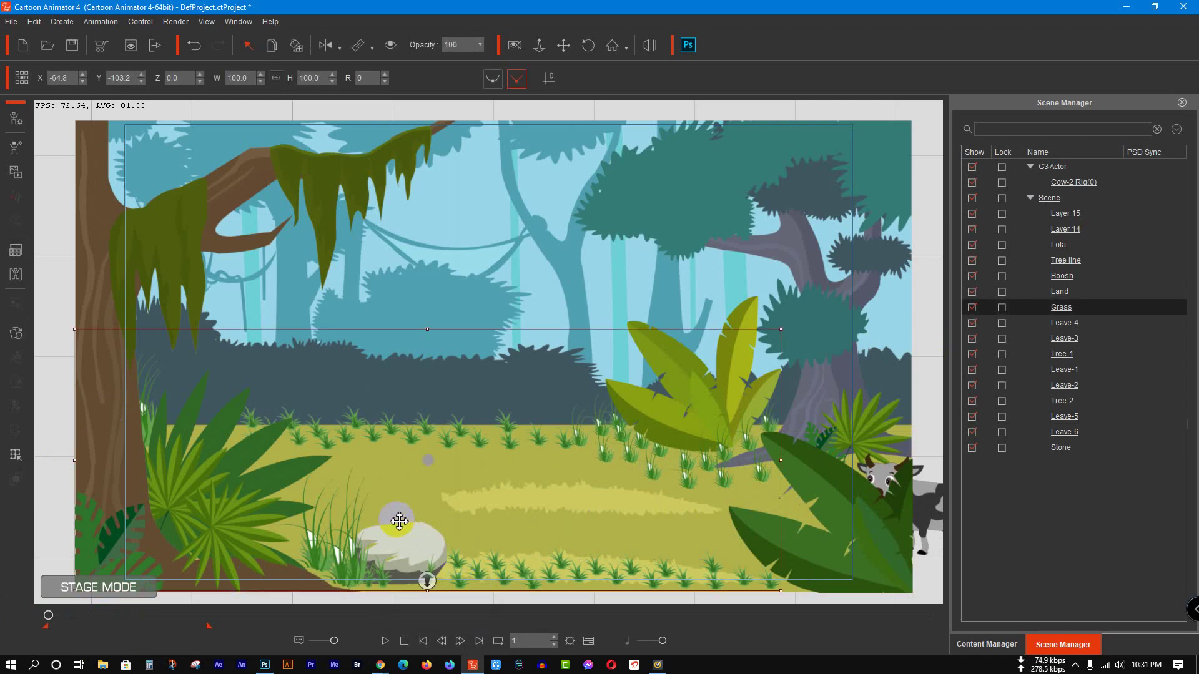
key(Page_Up)
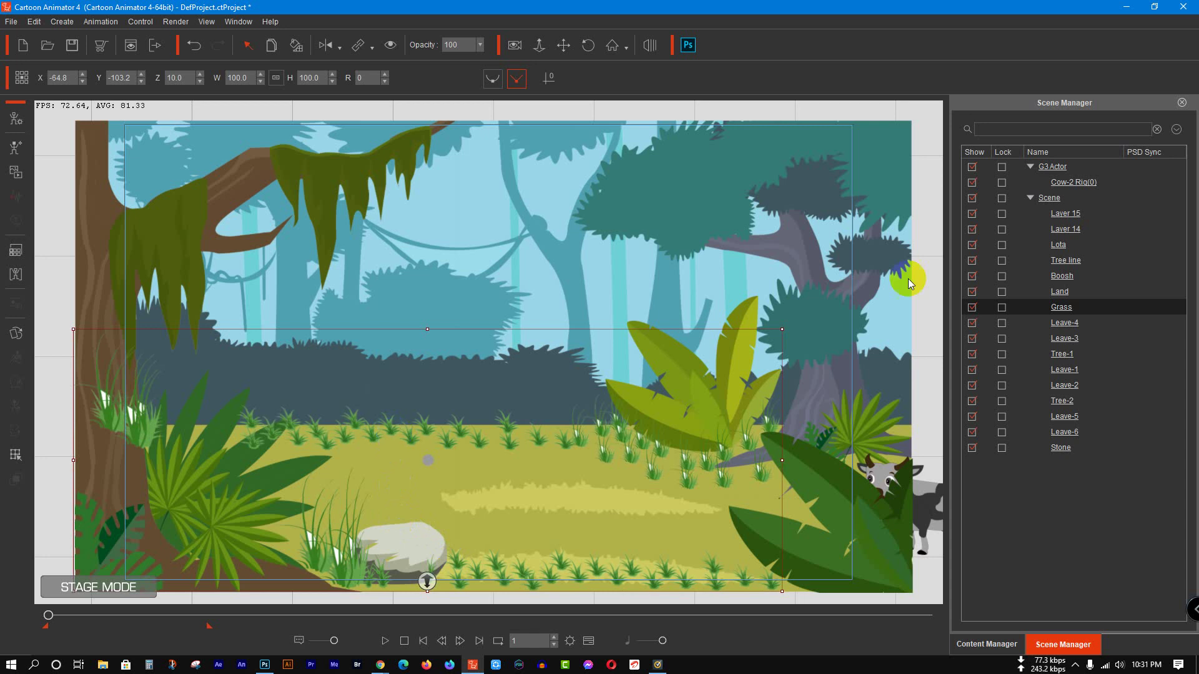
click(925, 237)
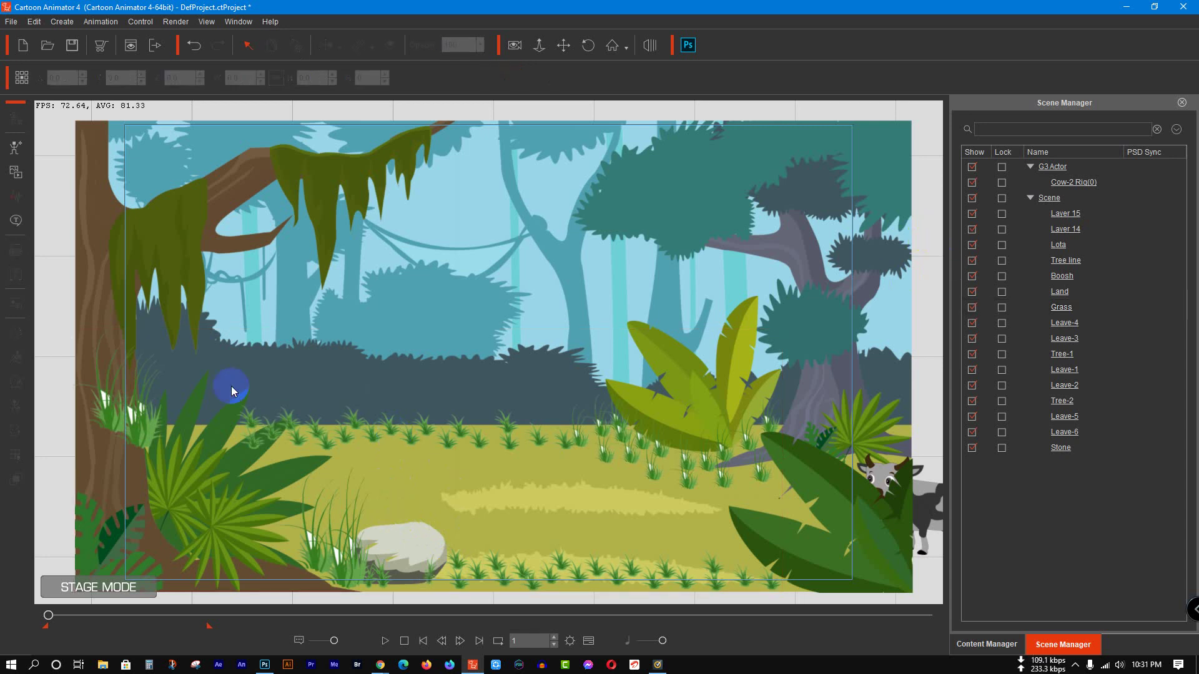
Step: Raise the Tree-1 layer to Z 30.0 so it stands in front of the cow and the grass
click(92, 336)
key(Page_Up)
key(Page_Up)
key(Page_Up)
key(Page_Up)
key(Page_Up)
key(Page_Up)
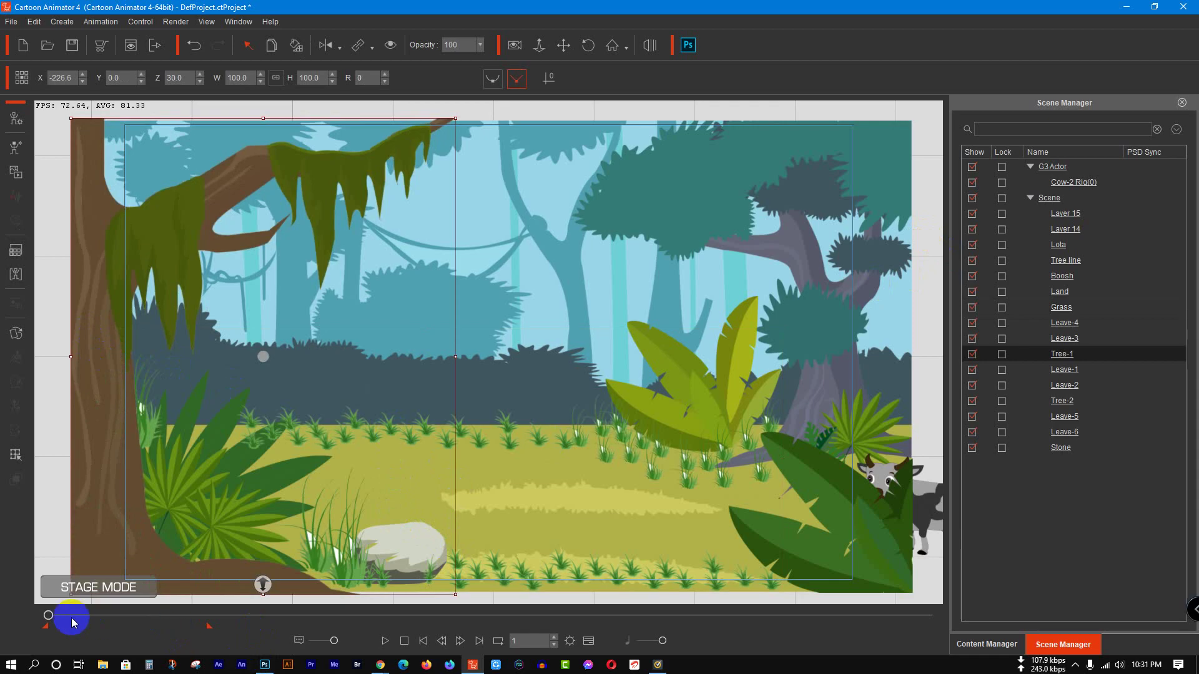
Step: Play the cow's walk until it passes behind Tree-1, stop it and return to frame 1
key(space)
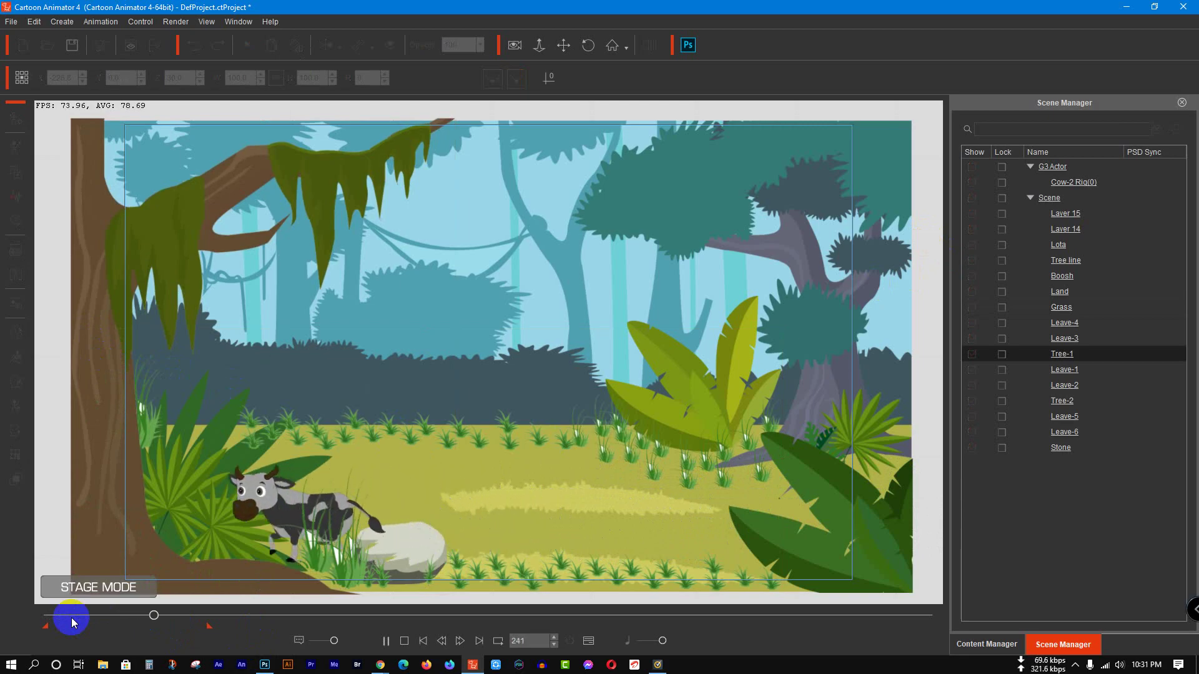
click(135, 574)
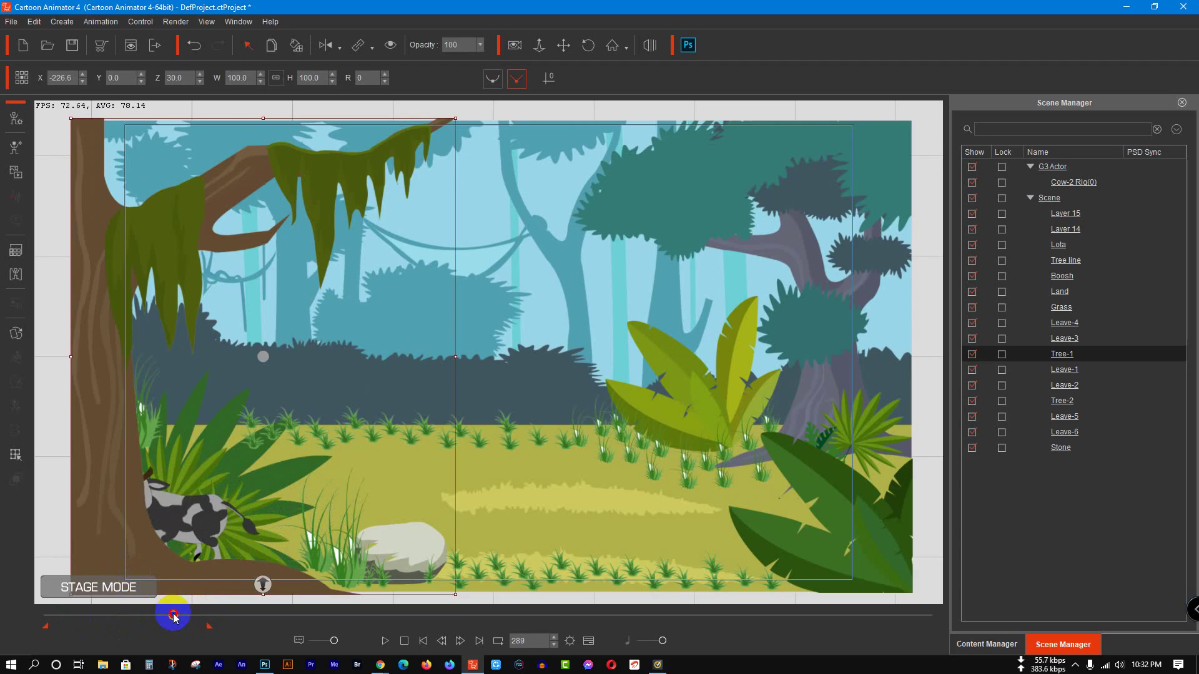
drag(173, 617, 48, 616)
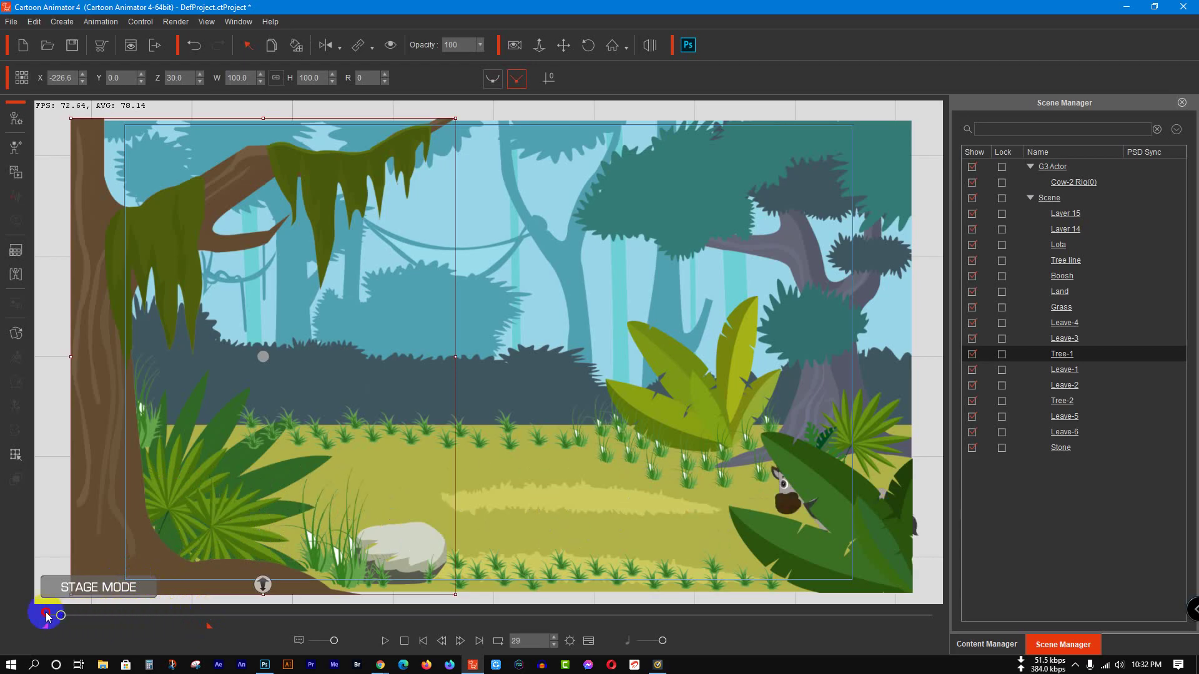
Step: Bring the foliage beside Tree-1 forward, with Leave-3 at Z 20.0, Leave-2 at Z 25.0 and Leave-4 at Z 15.0
click(198, 498)
click(178, 454)
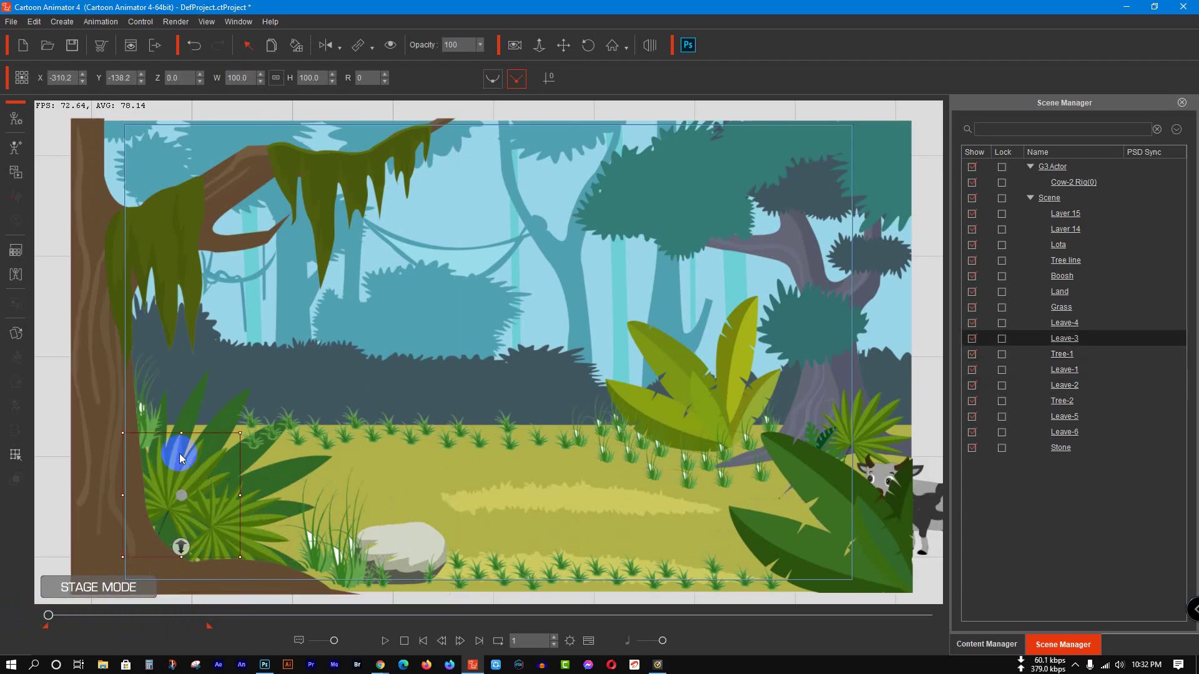
key(Page_Up)
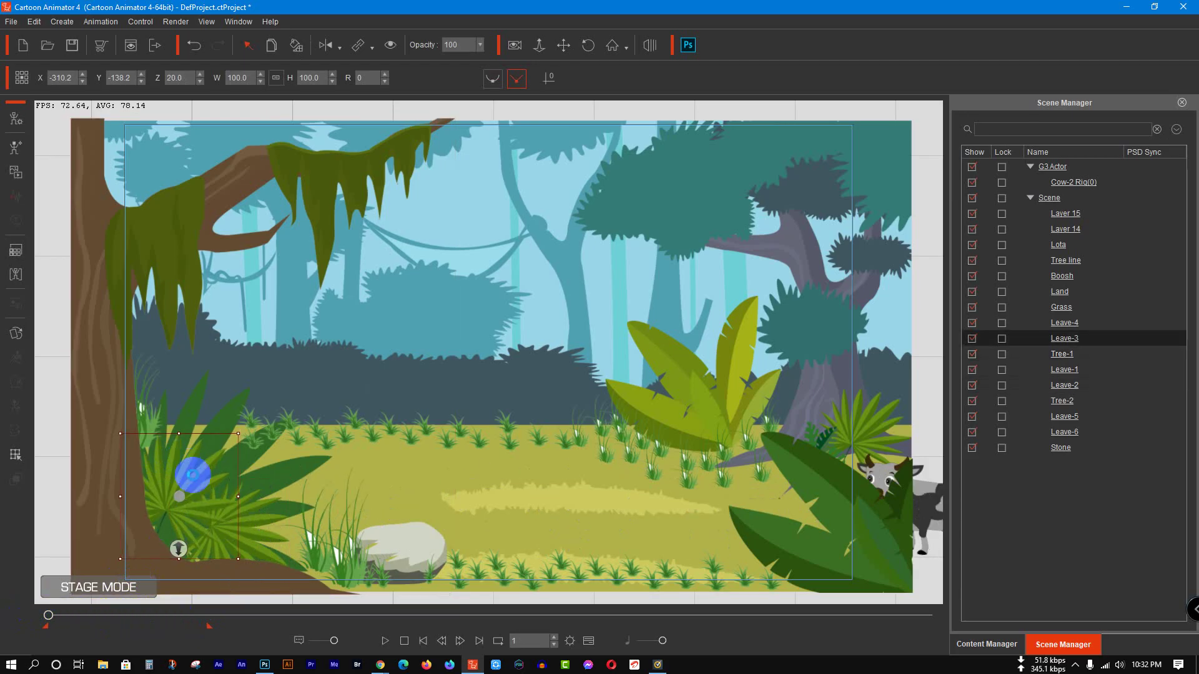
click(254, 519)
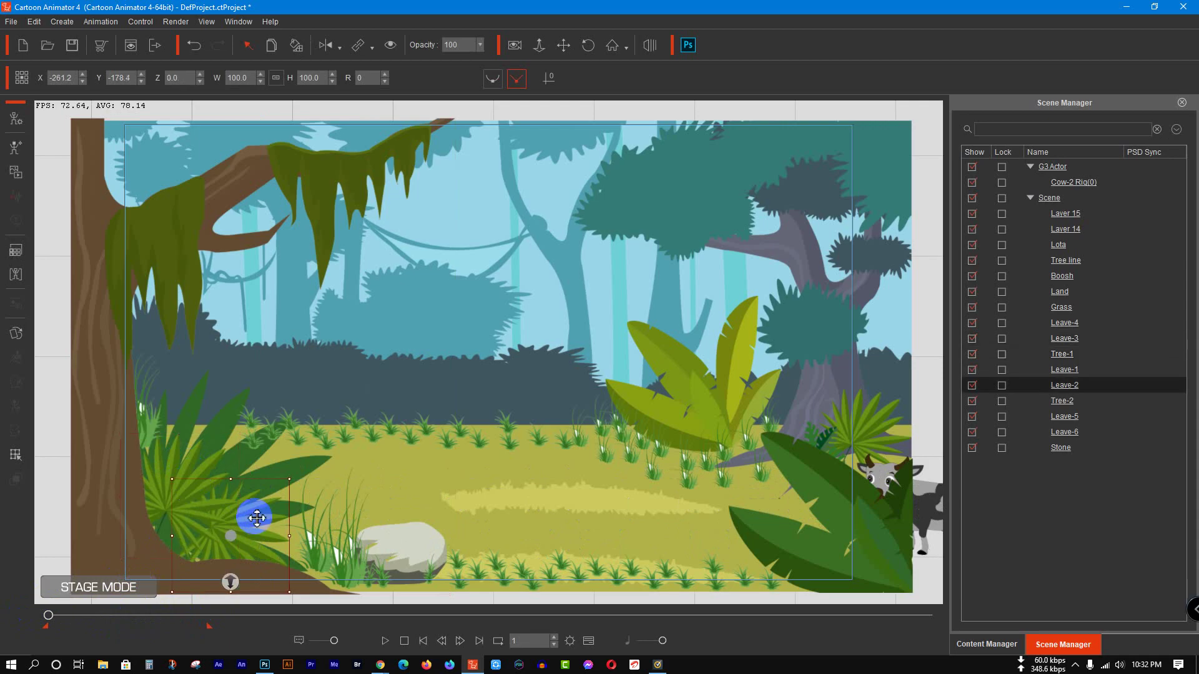
click(298, 471)
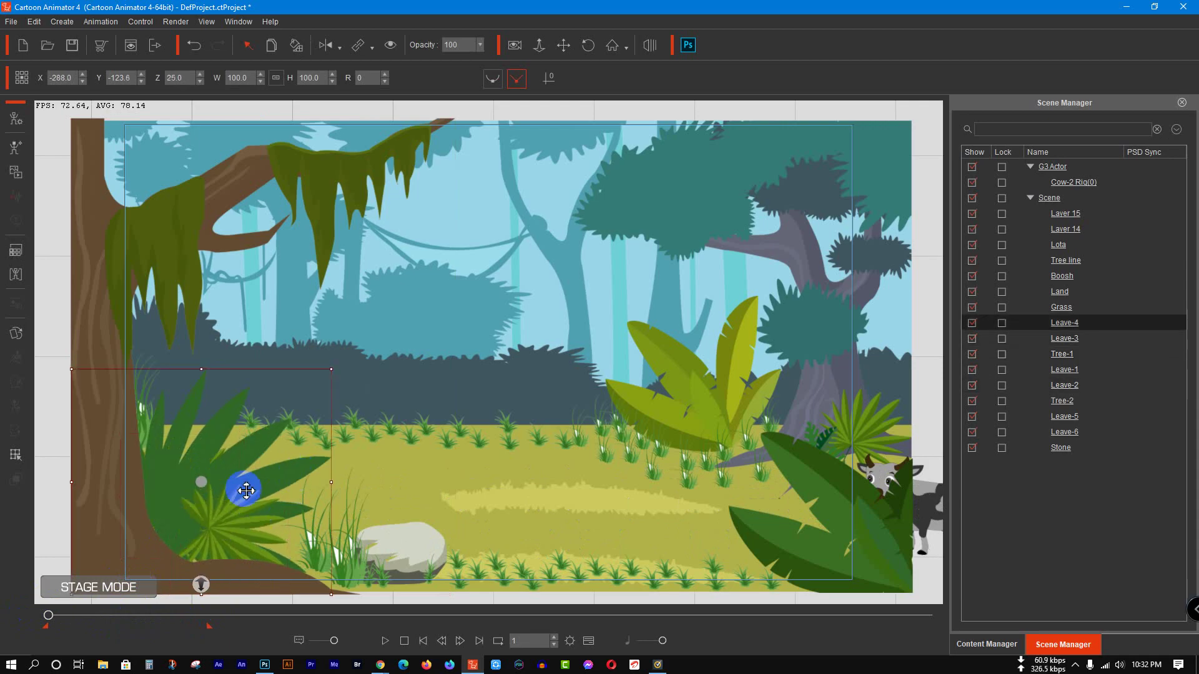
key(Page_Down)
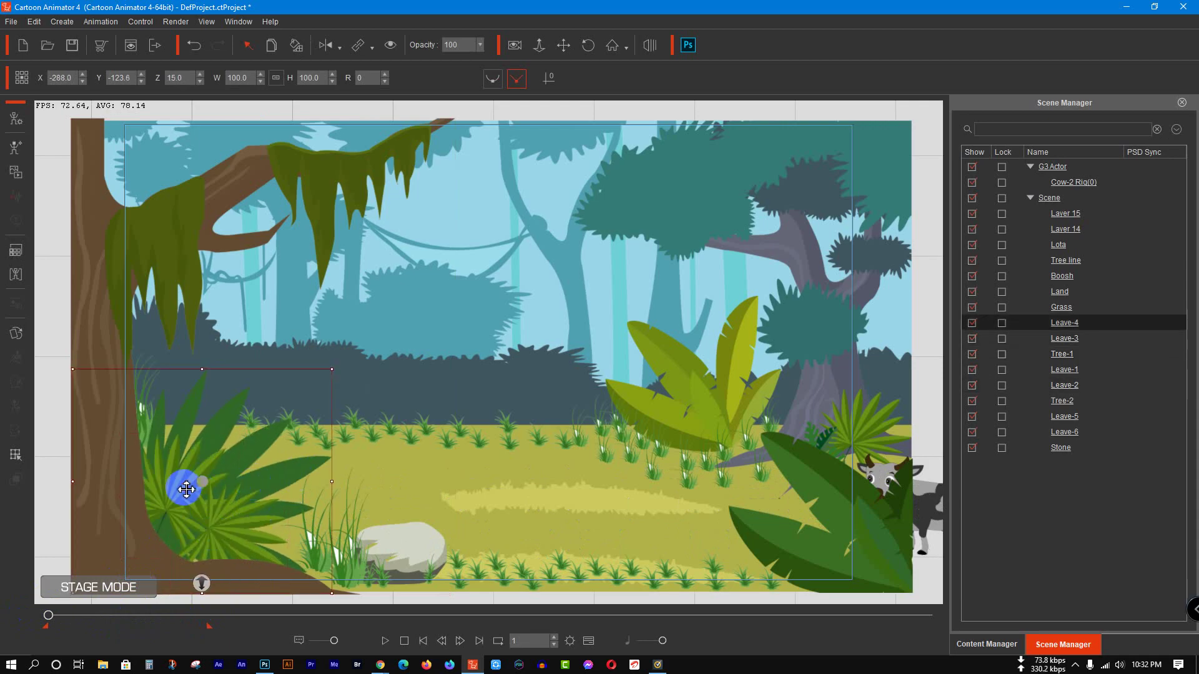
Step: Raise the foliage beside the trunk further, with Leave-3 at Z 40.0 and Leave-4 at Z 35.0, and put Tree-1 ahead at Z 45.0
click(187, 489)
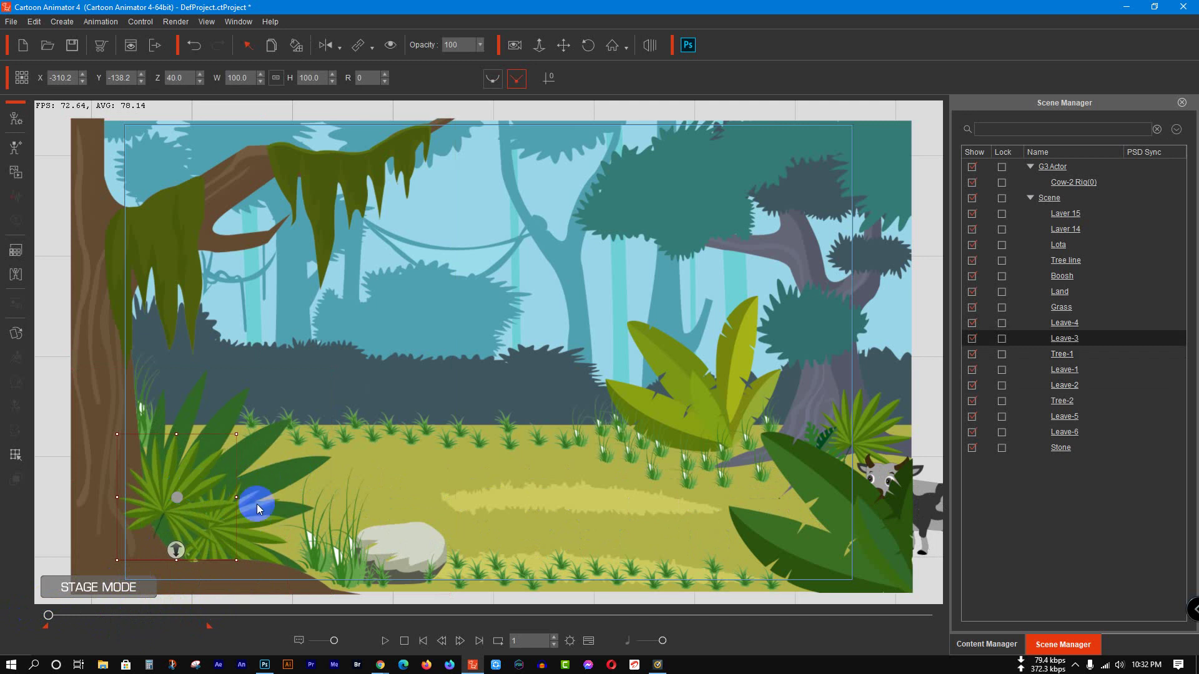
click(253, 521)
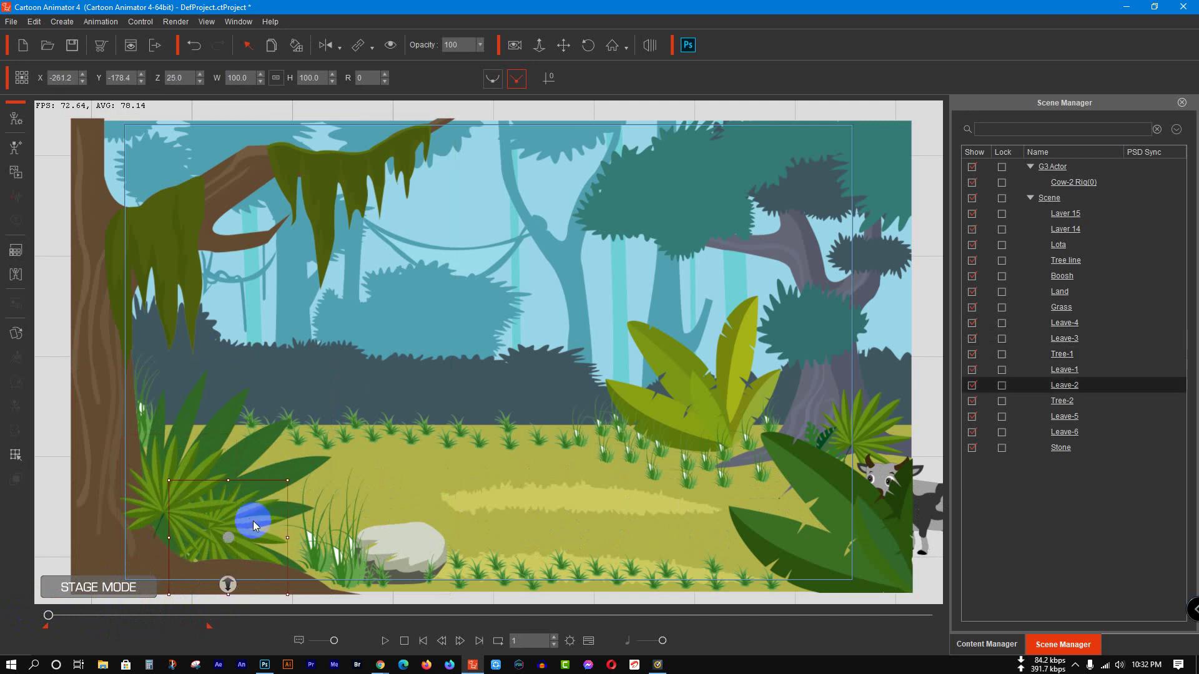
click(303, 469)
key(Page_Up)
key(Page_Up)
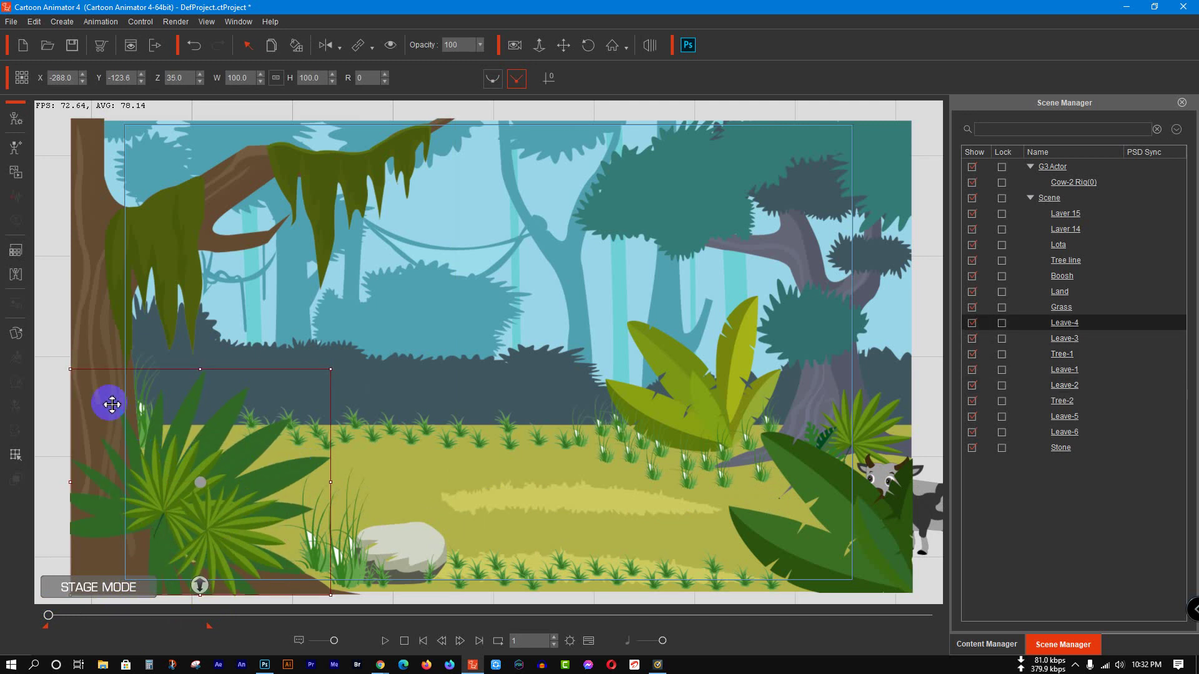
click(111, 404)
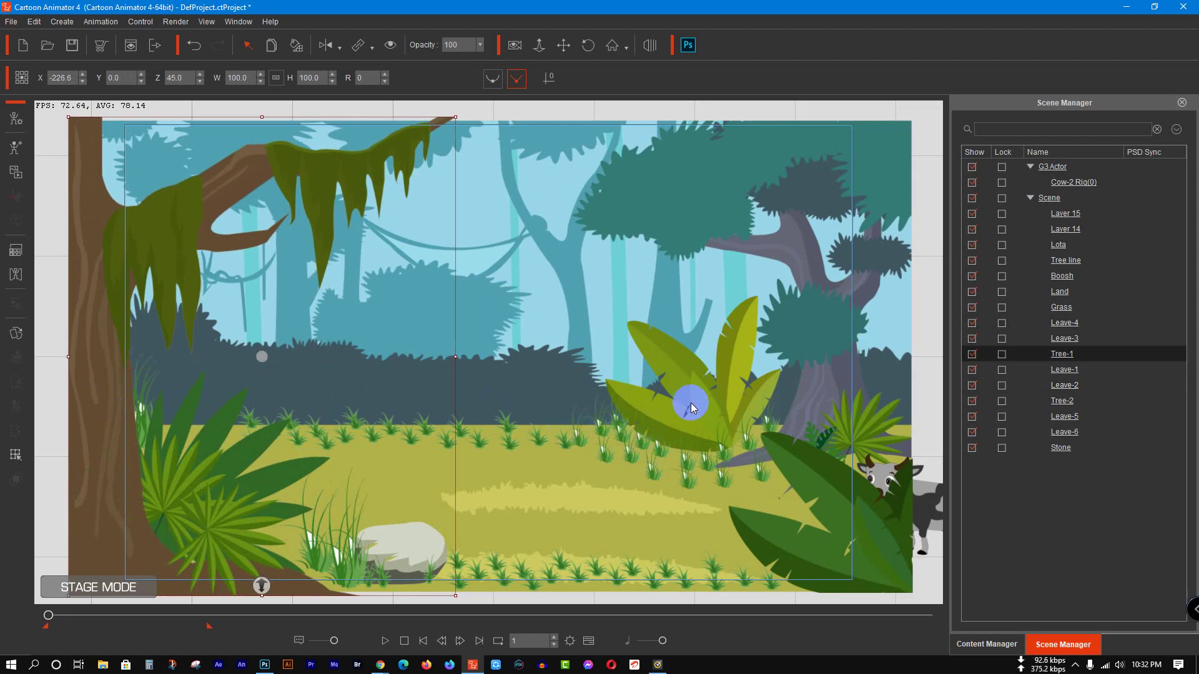
Step: Play the cow's walk to the stone to check its depth order, stop it and return to frame 1
click(383, 642)
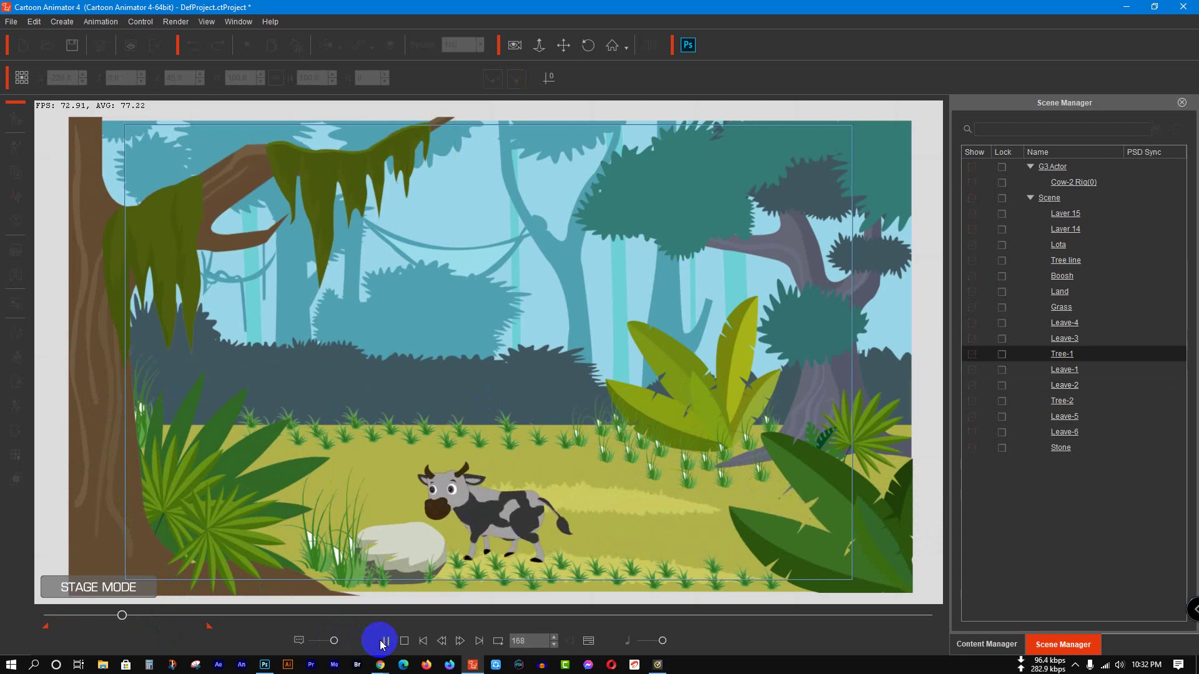
click(383, 642)
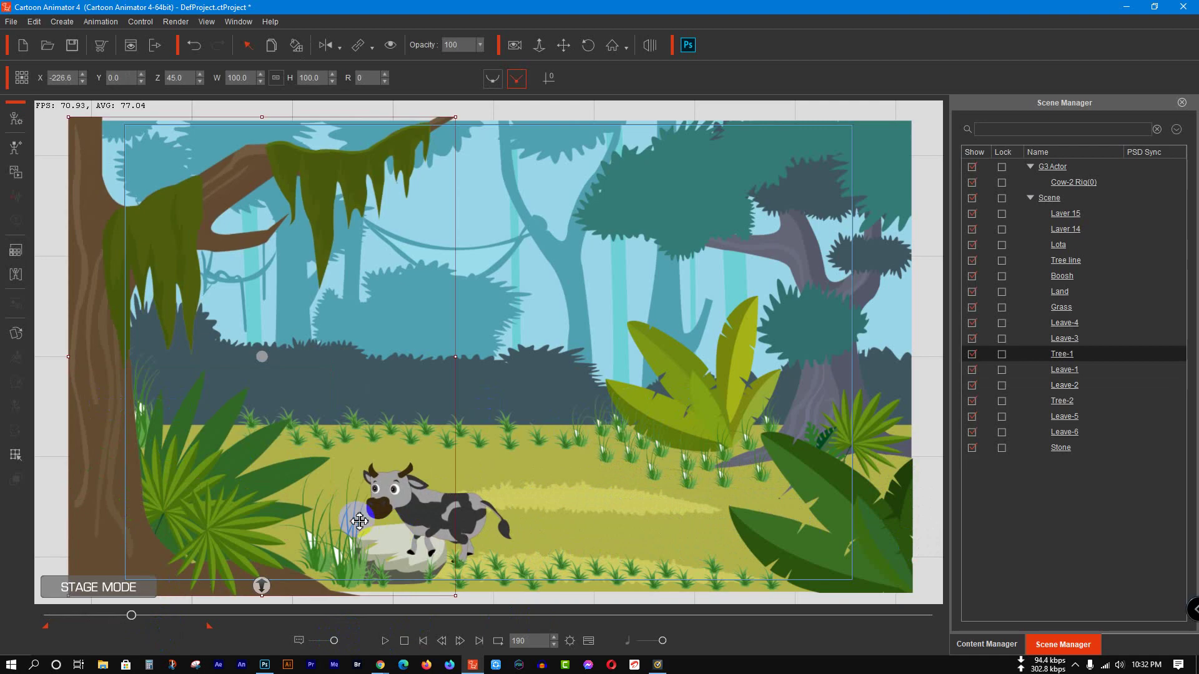
click(458, 541)
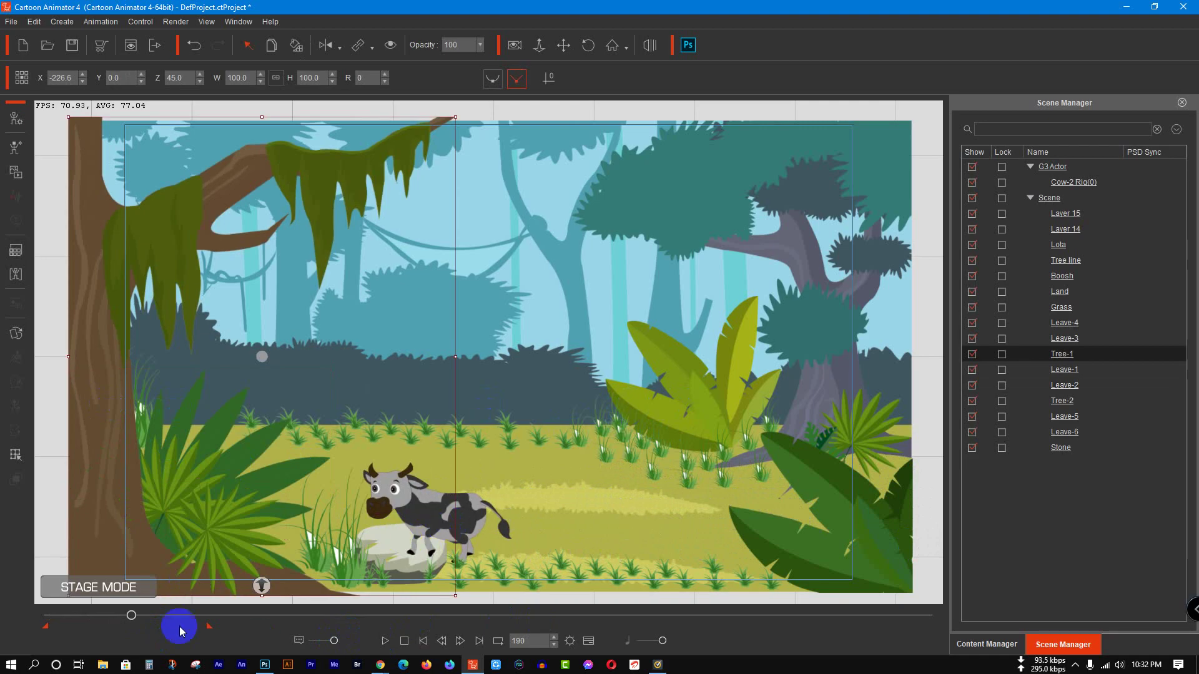
drag(131, 615, 2, 627)
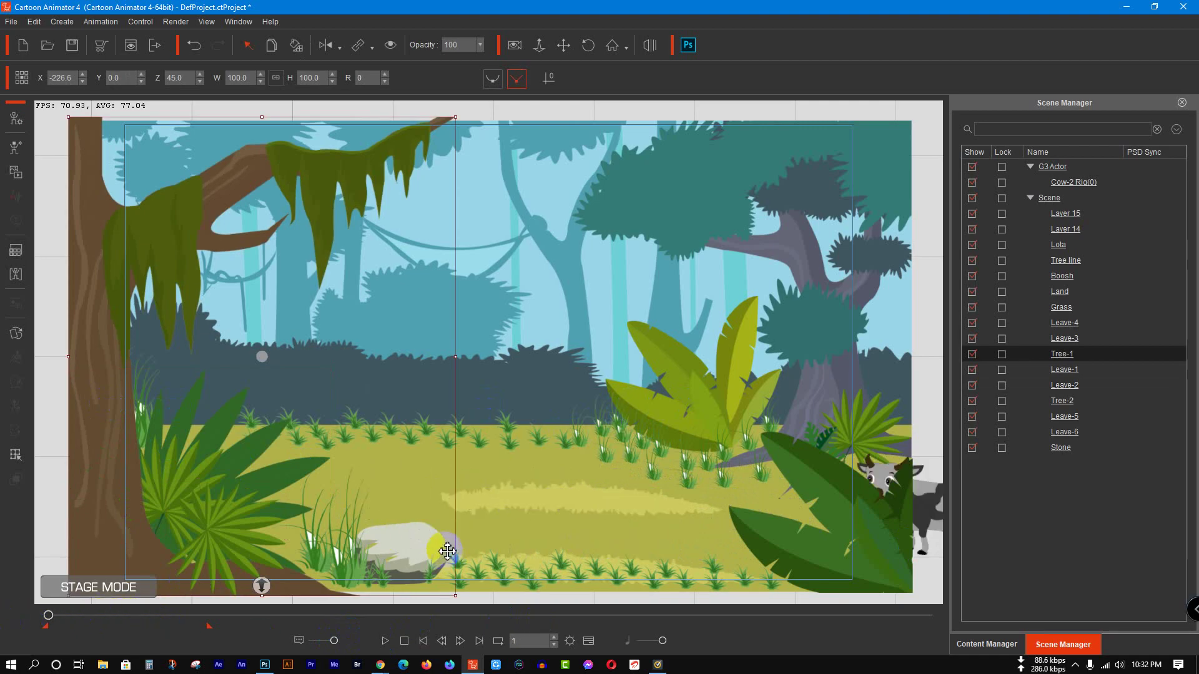
Step: Bring the Stone layer in front of the cow at Z 15.0, keeping the timeline at frame 1
click(429, 547)
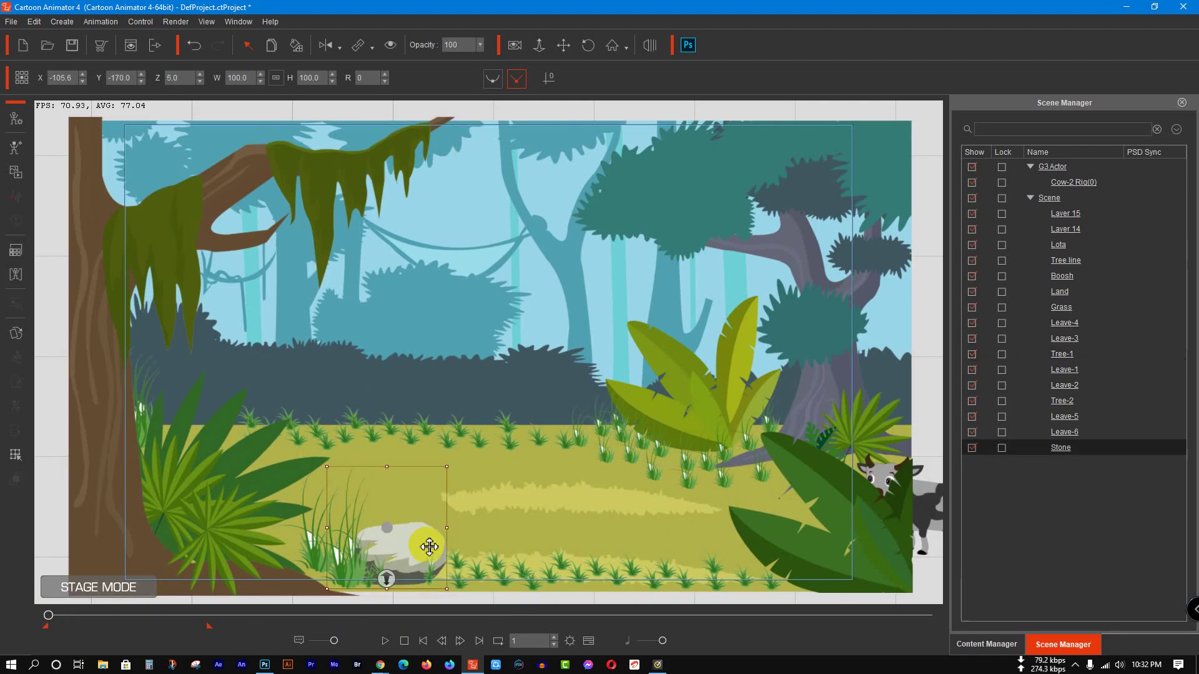
scroll(429, 547, down, 1)
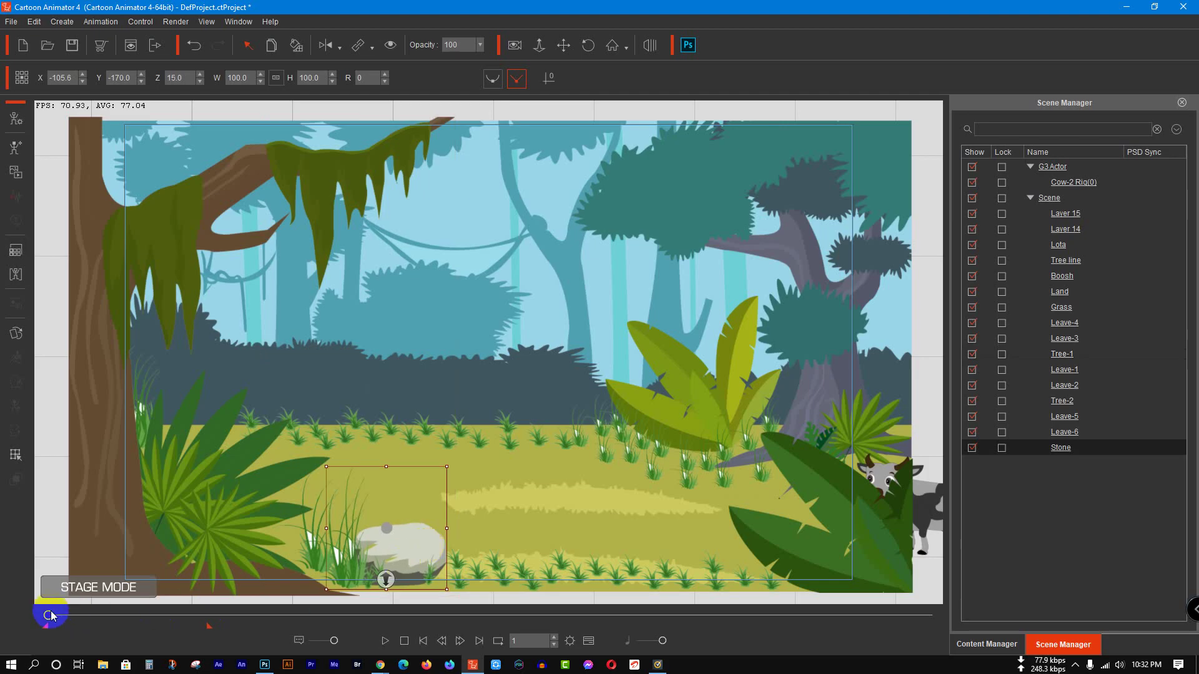
drag(48, 615, 19, 618)
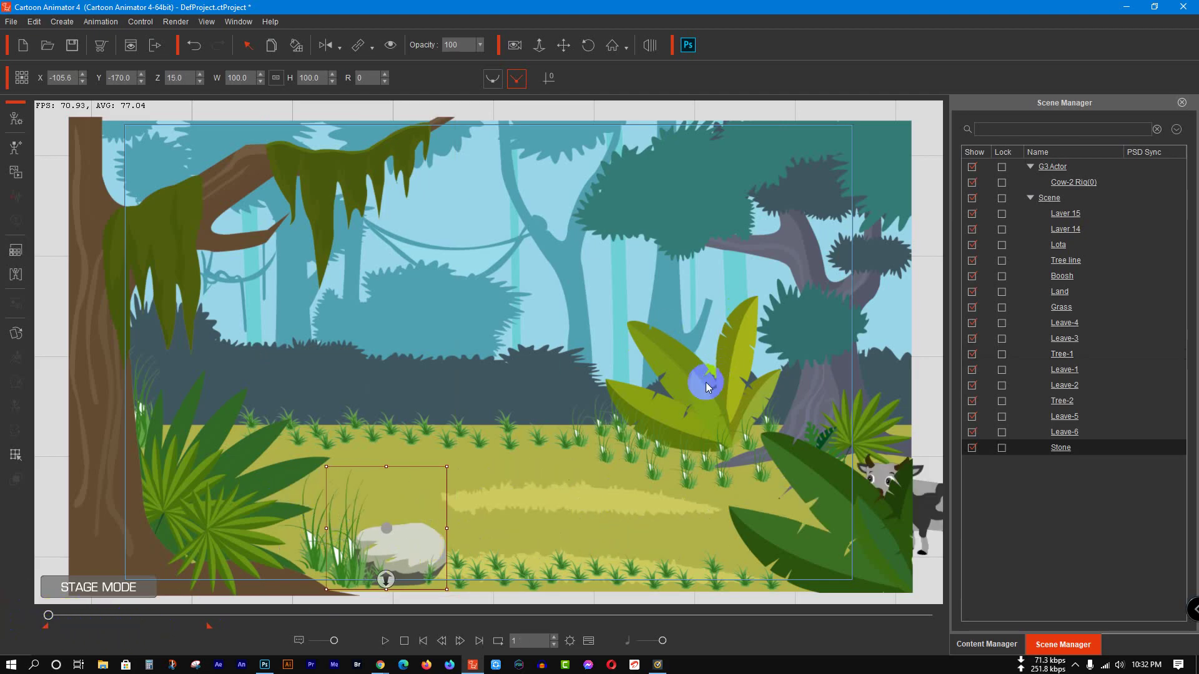
Step: Open the Leave-6 plant in Composer Mode, return to the stage and select the plant there
click(704, 387)
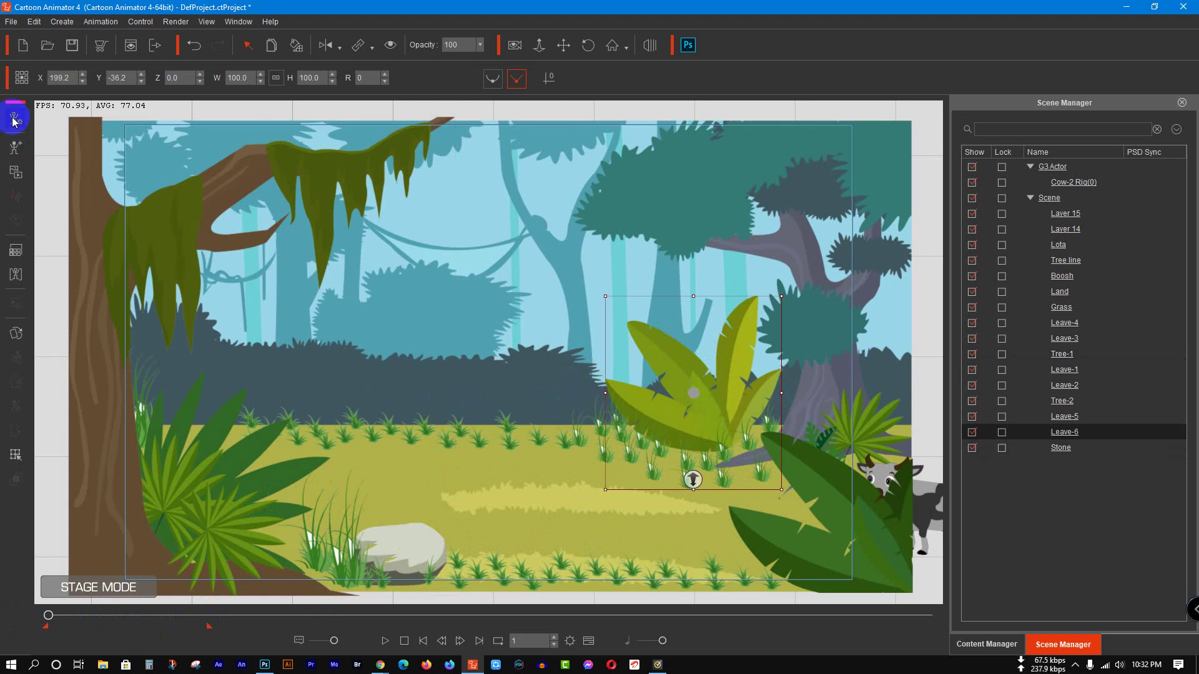
key(Tab)
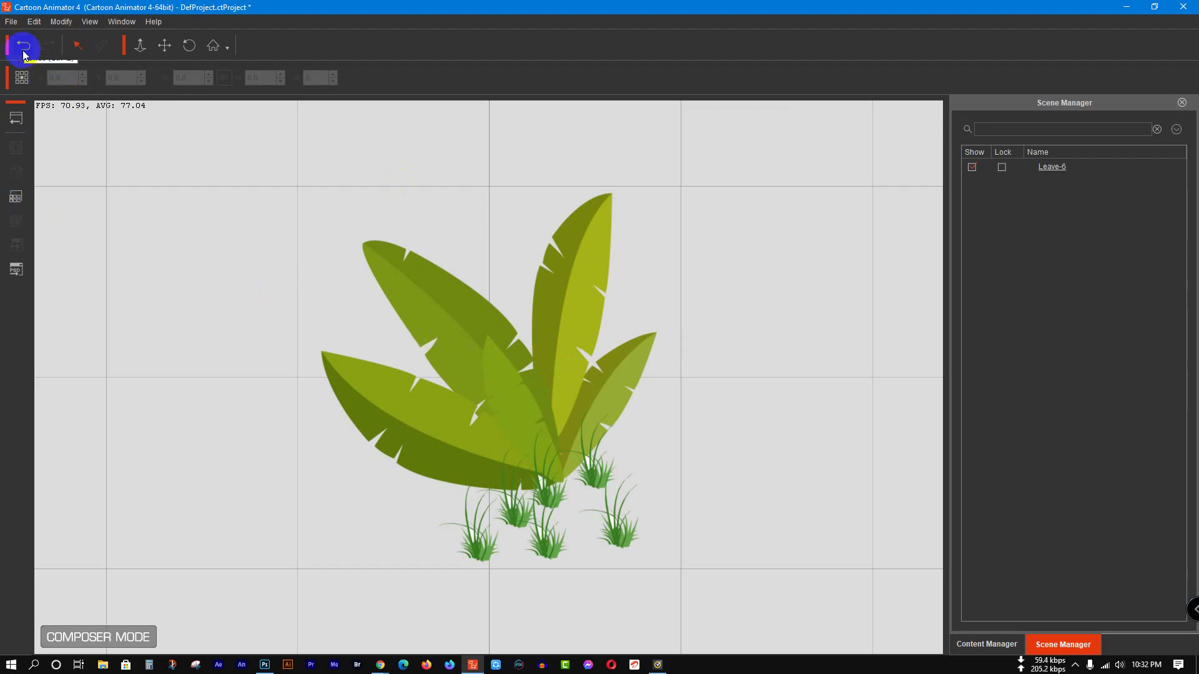
click(20, 120)
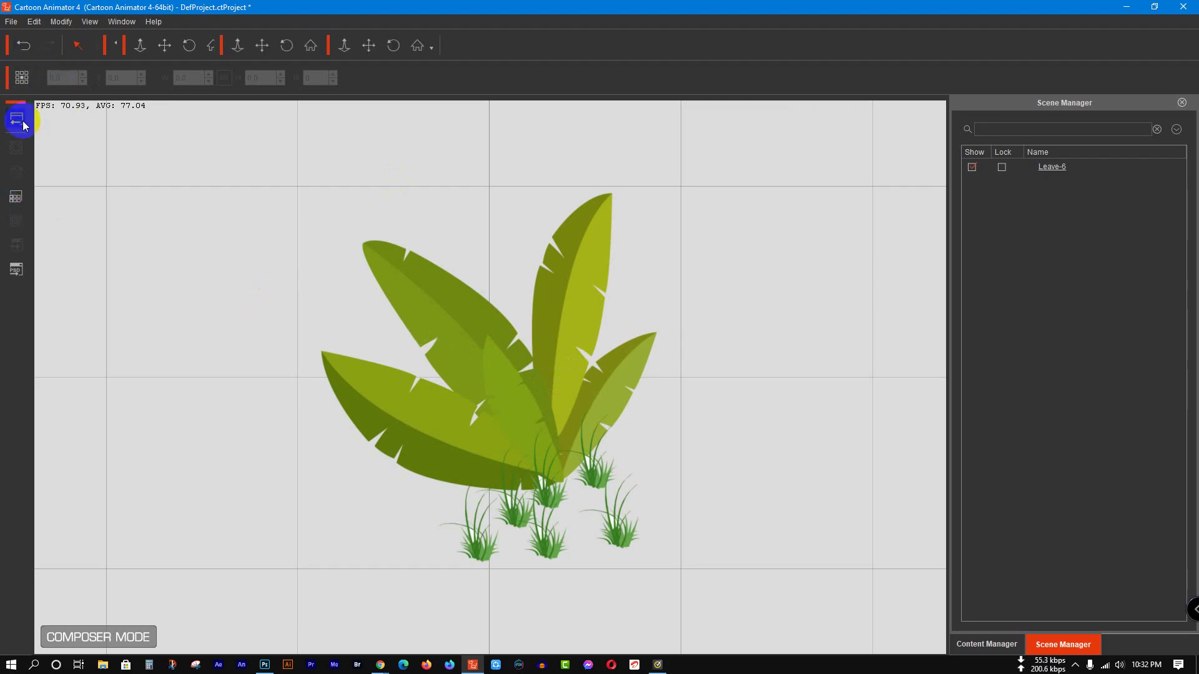
click(715, 402)
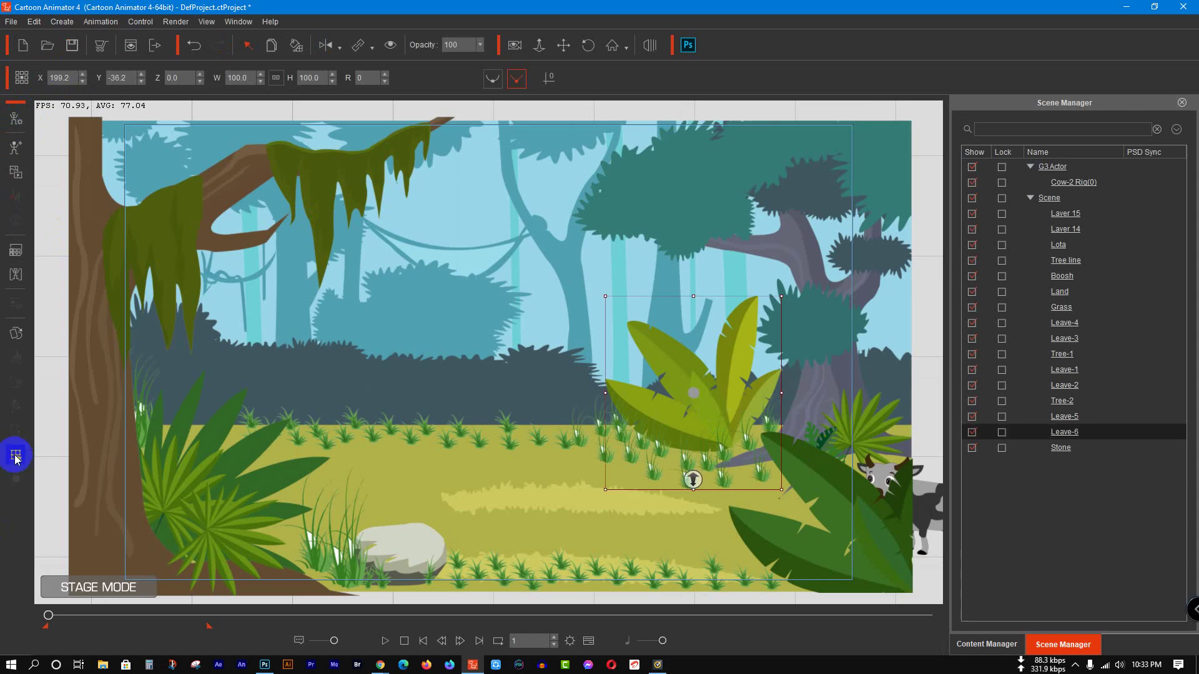
Step: Open the Prop Key Editor for Leave-6 in Deform mode and bend the plant's upper corners leftward at frame 53
click(17, 457)
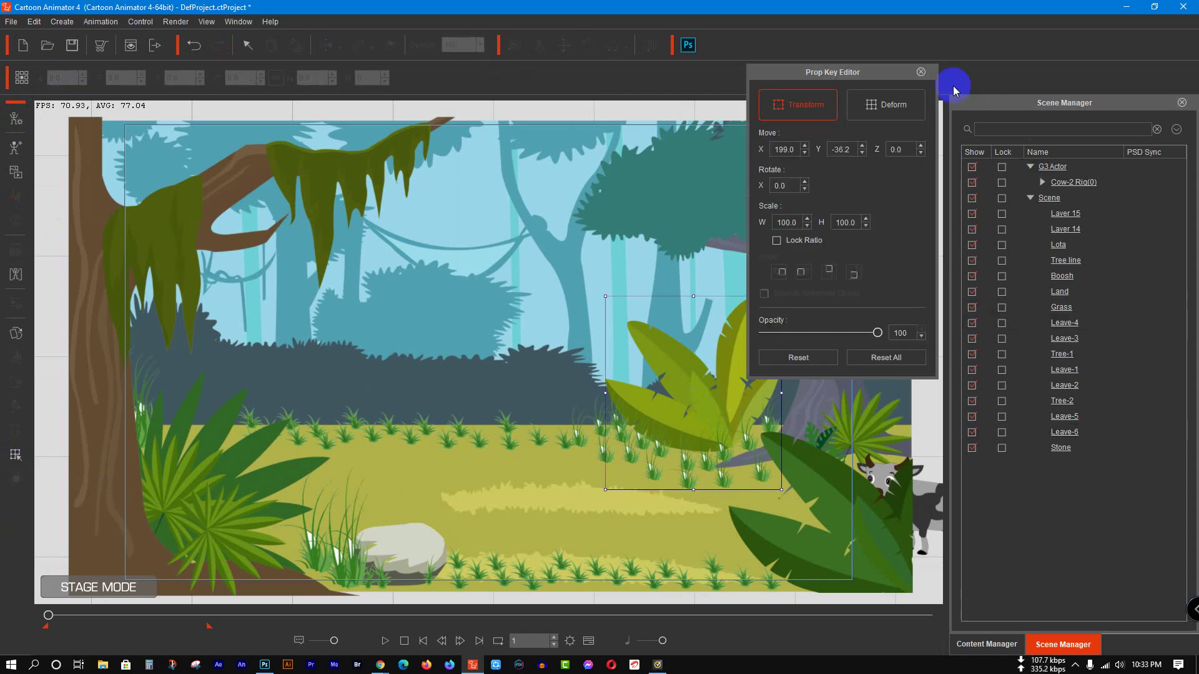
click(913, 96)
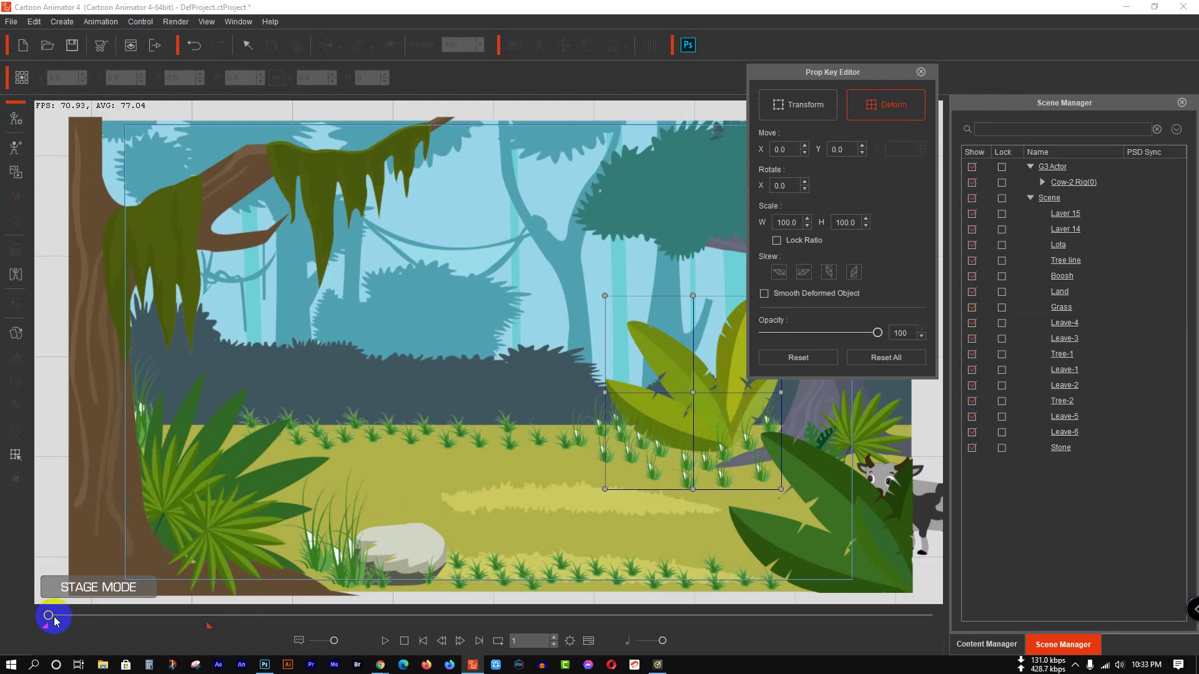
drag(53, 619, 71, 616)
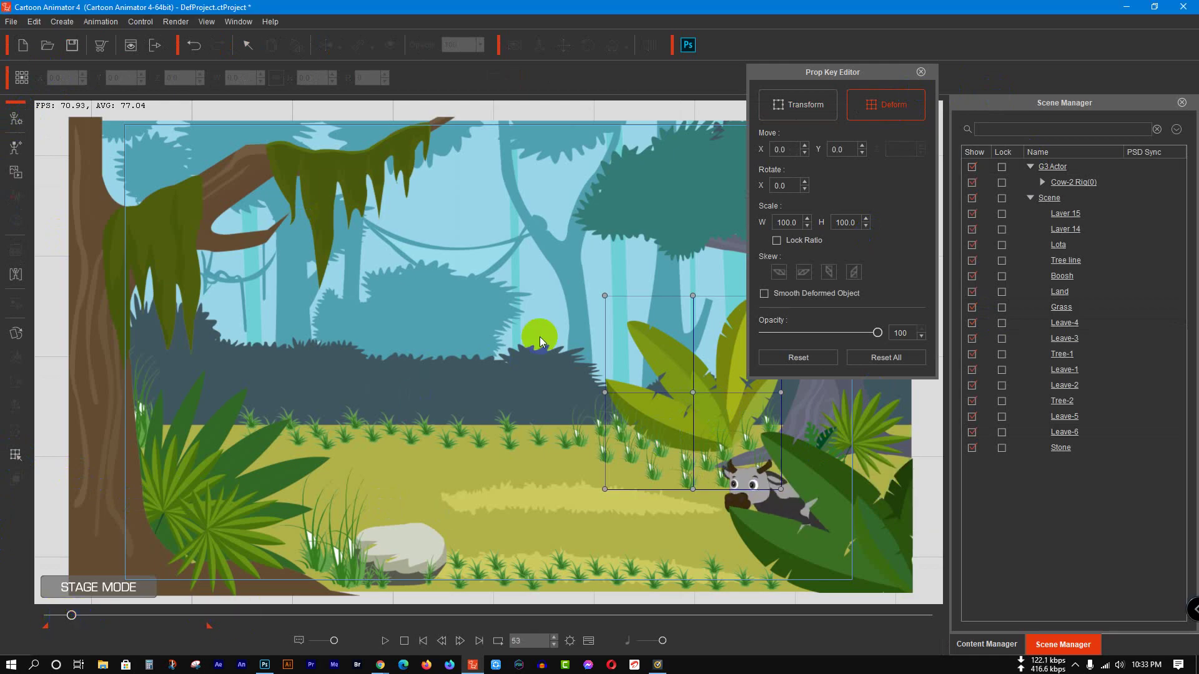
drag(604, 298, 568, 326)
drag(849, 73, 997, 98)
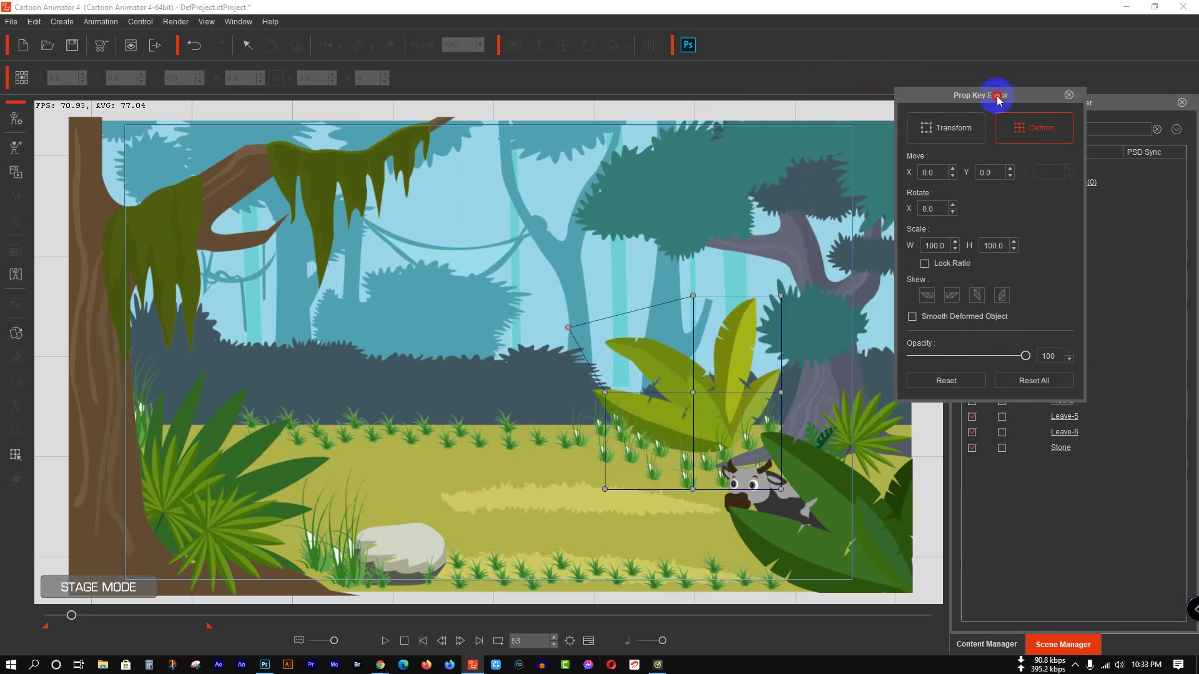
drag(779, 296, 736, 292)
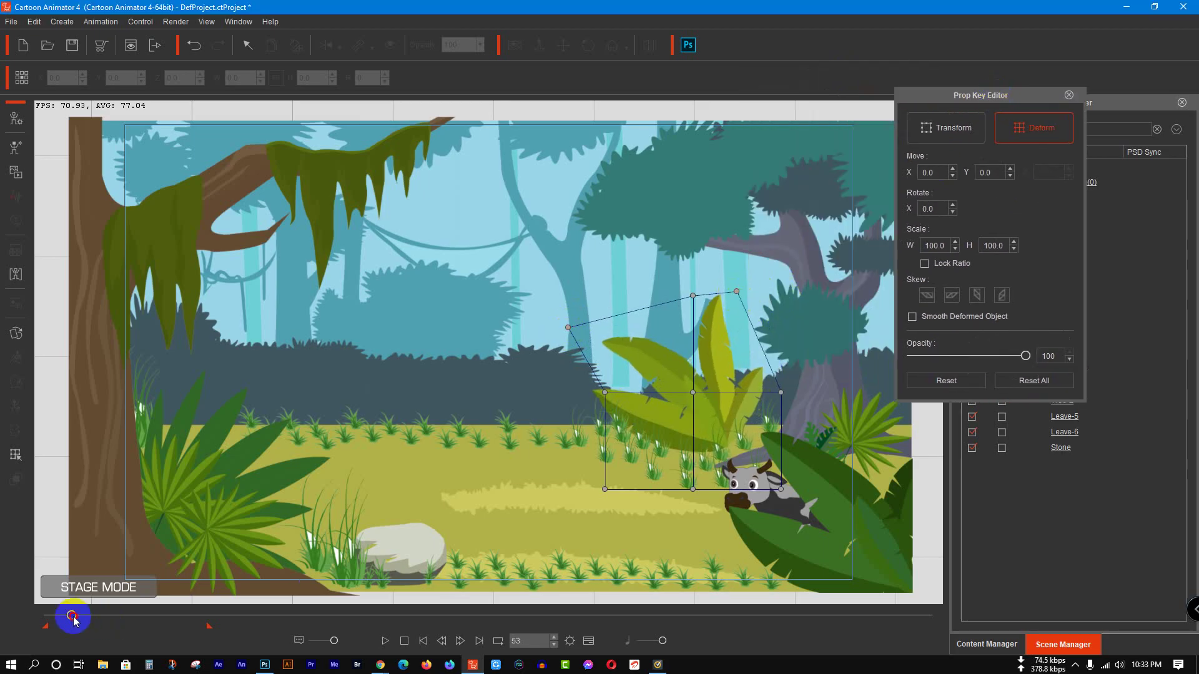
Step: At frame 144, deform Leave-6 so the top of the plant leans to the right
drag(73, 620, 111, 616)
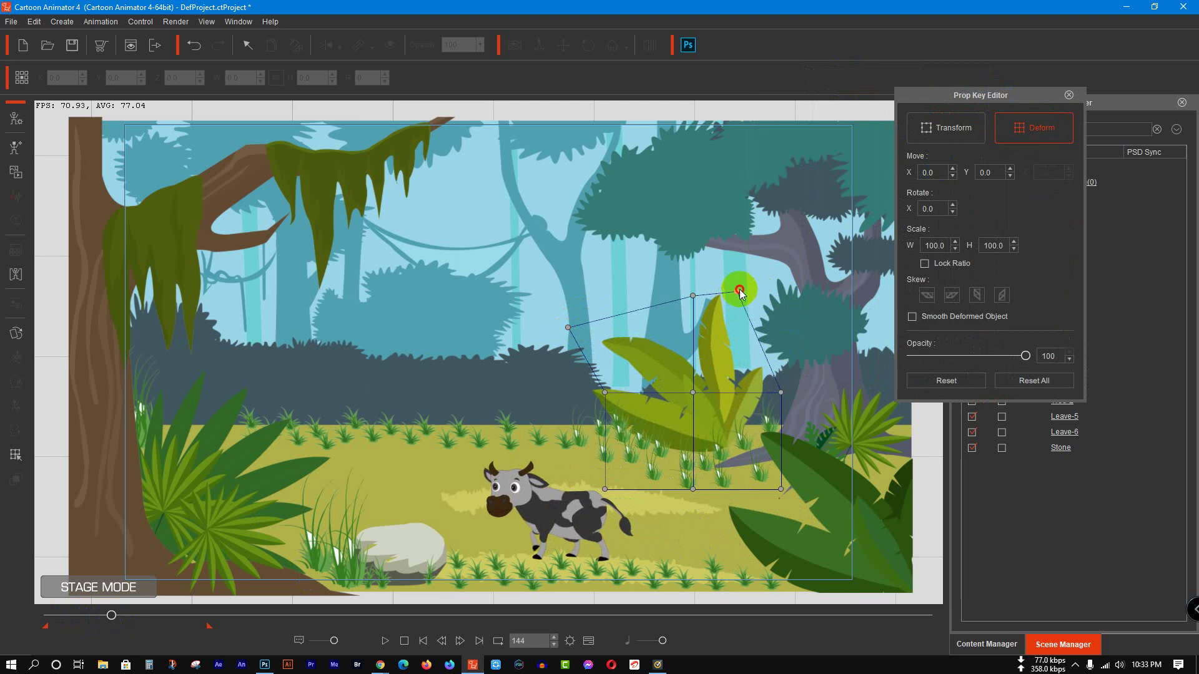
drag(740, 292, 804, 300)
drag(569, 327, 748, 295)
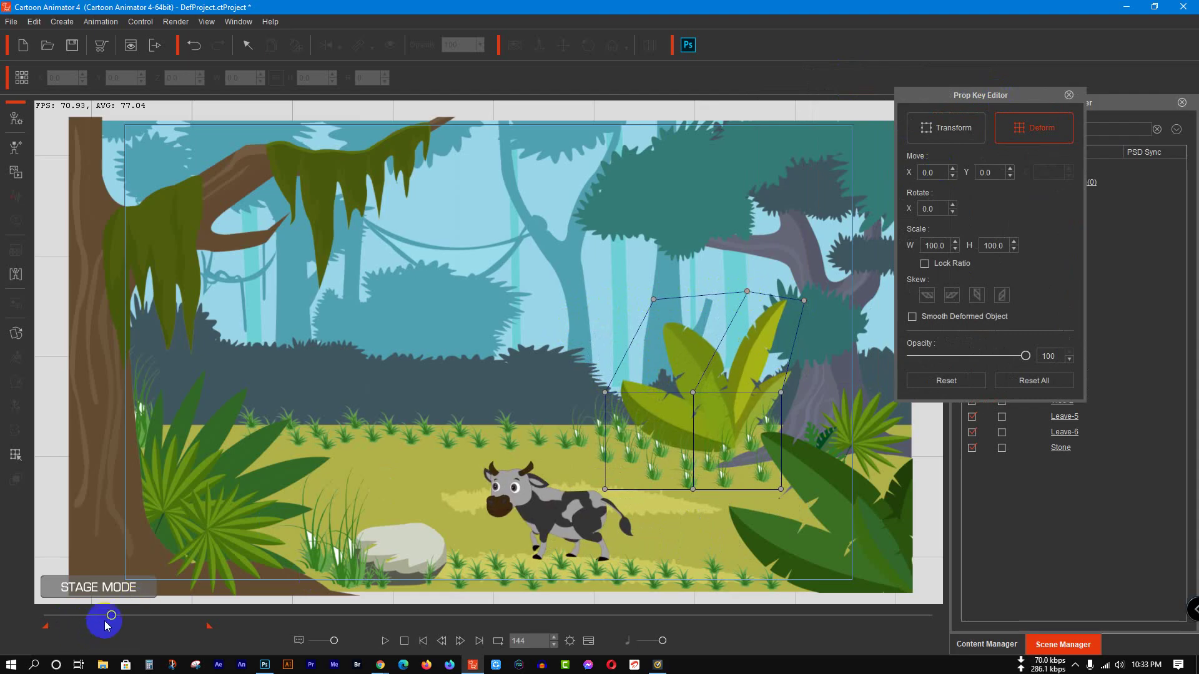
Step: Further along the timeline, between frames 144 and 278, bend the top of Leave-6 back to the left
drag(113, 617, 140, 615)
drag(655, 300, 557, 323)
drag(747, 292, 673, 292)
drag(804, 301, 747, 292)
Step: At frame 278, shift the three upper deform points of Leave-6 so the plant sways right again
drag(143, 617, 170, 616)
drag(748, 292, 820, 299)
drag(672, 292, 743, 285)
drag(564, 320, 629, 292)
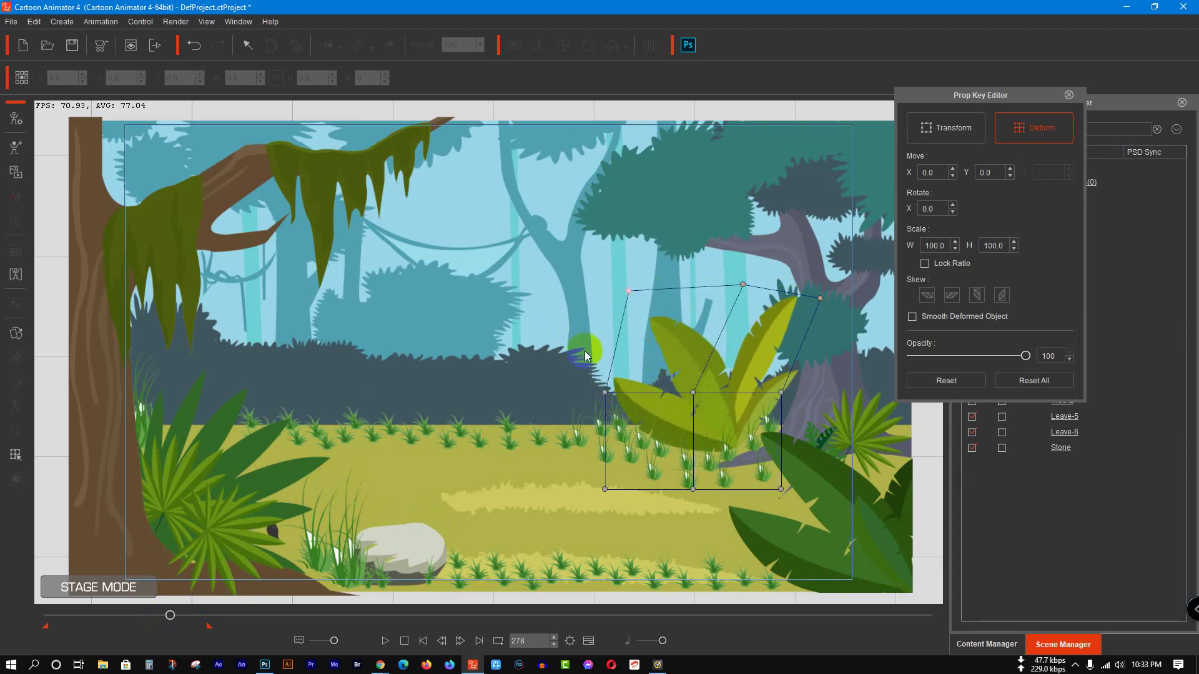
Step: Reset the deformation of Leave-6 at frame 330 and play the animation to check the plant's sway
drag(171, 620, 193, 618)
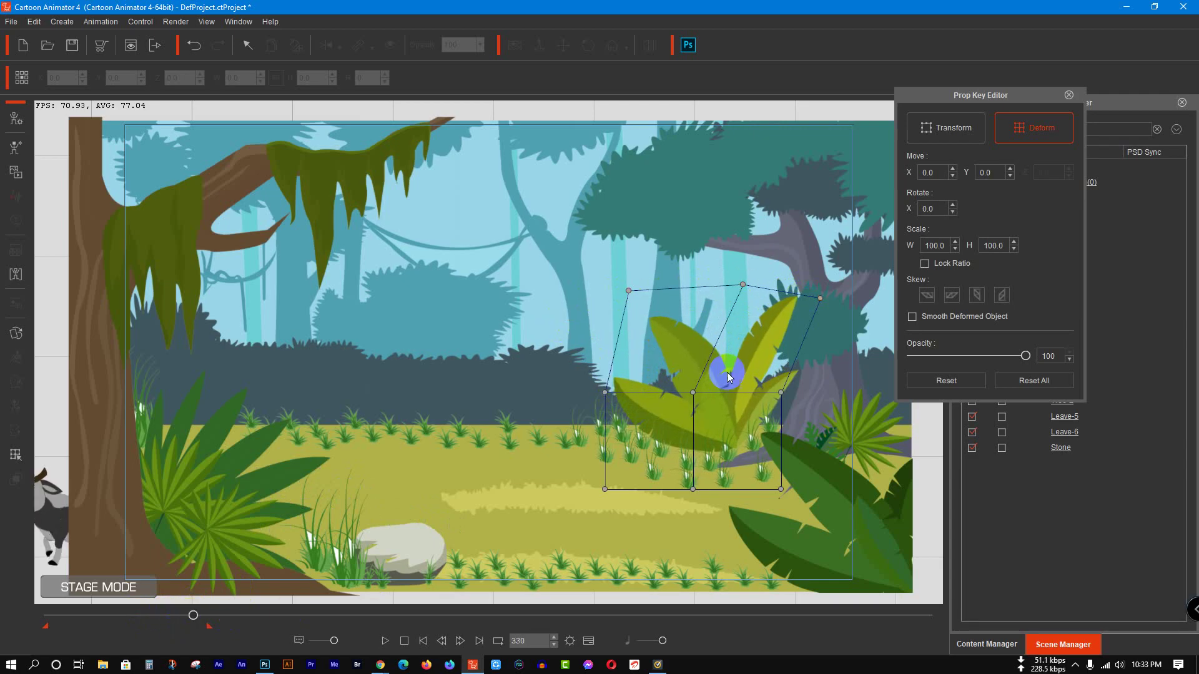
click(946, 381)
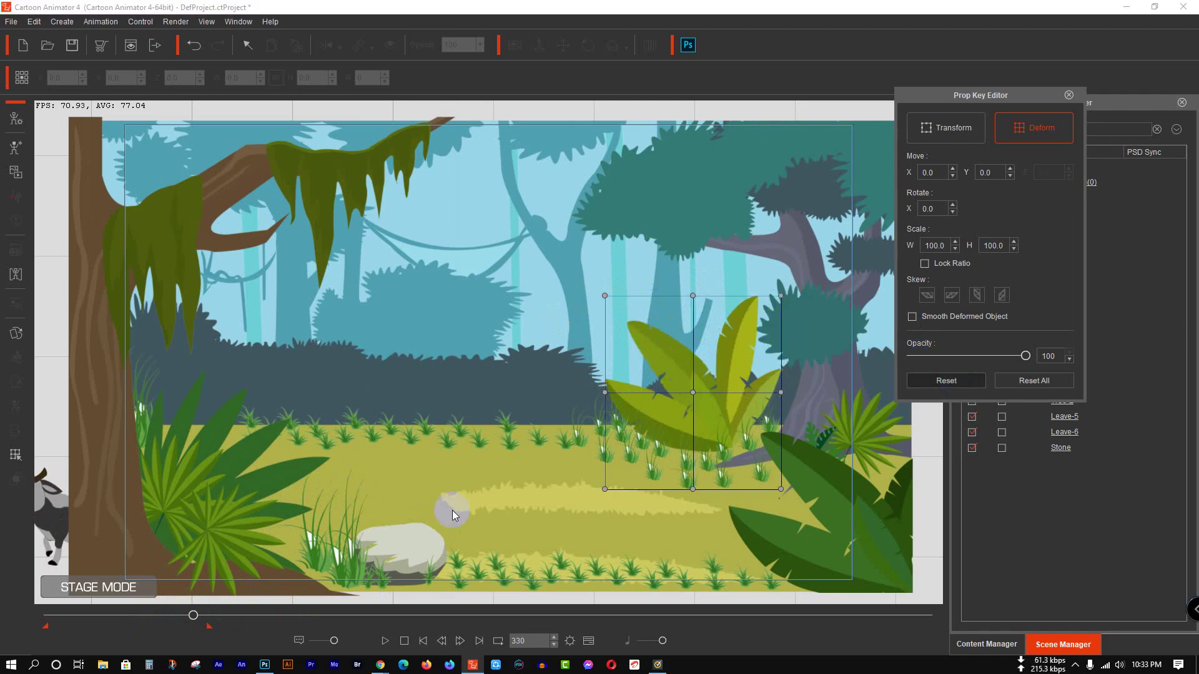
drag(190, 617, 99, 631)
key(space)
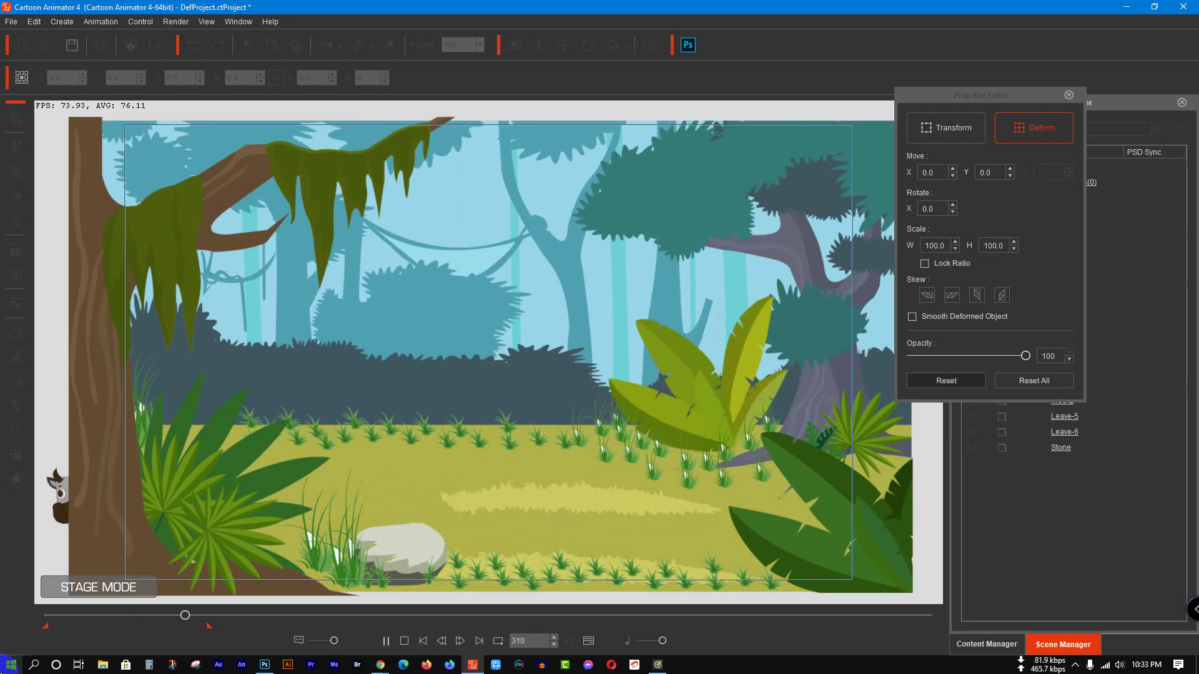
key(space)
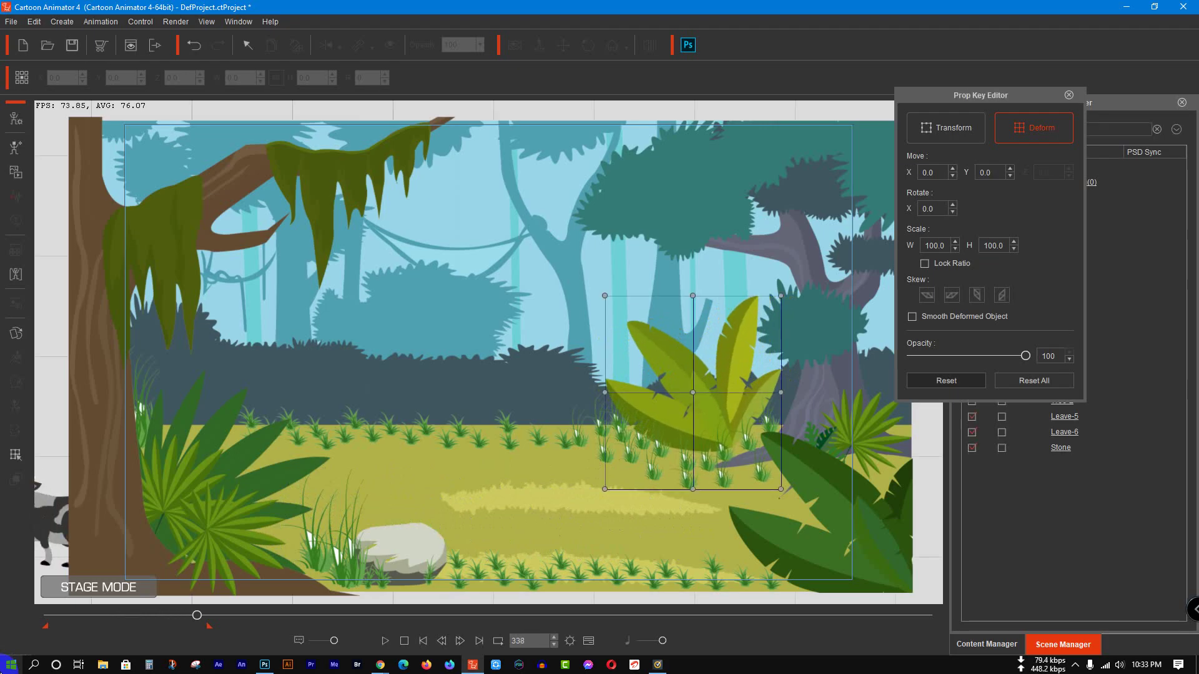
Step: Close the Prop Key Editor, collapse the Scene group in the object list and deselect the plant
click(1069, 95)
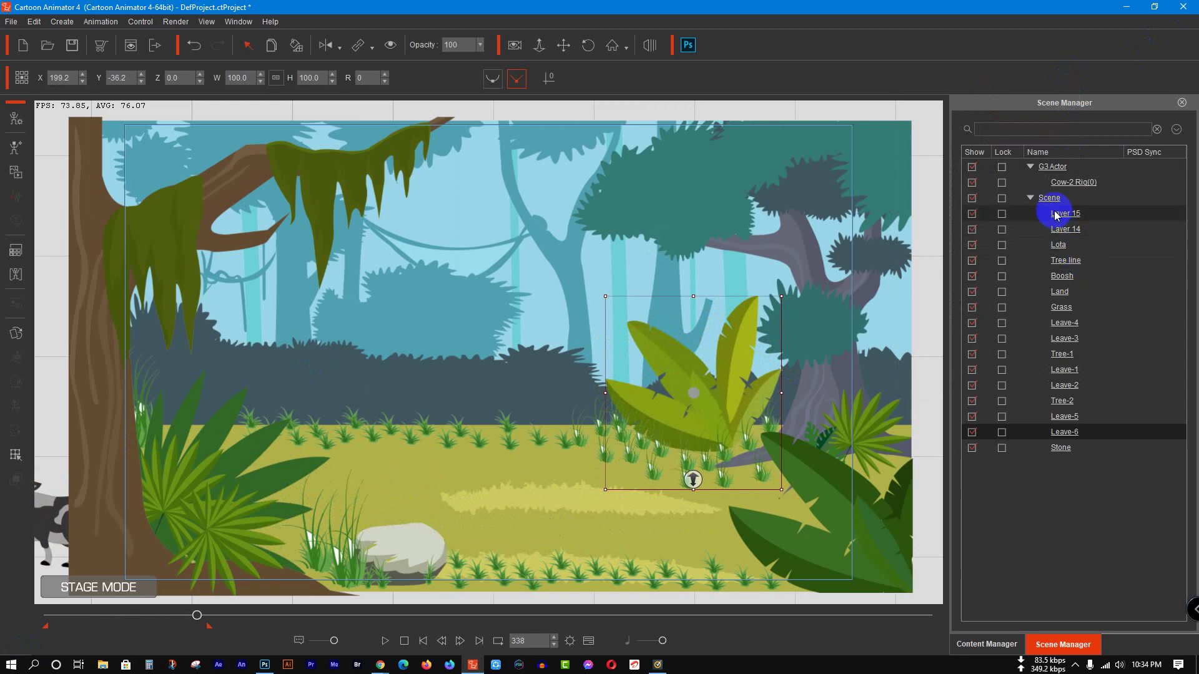
click(1030, 197)
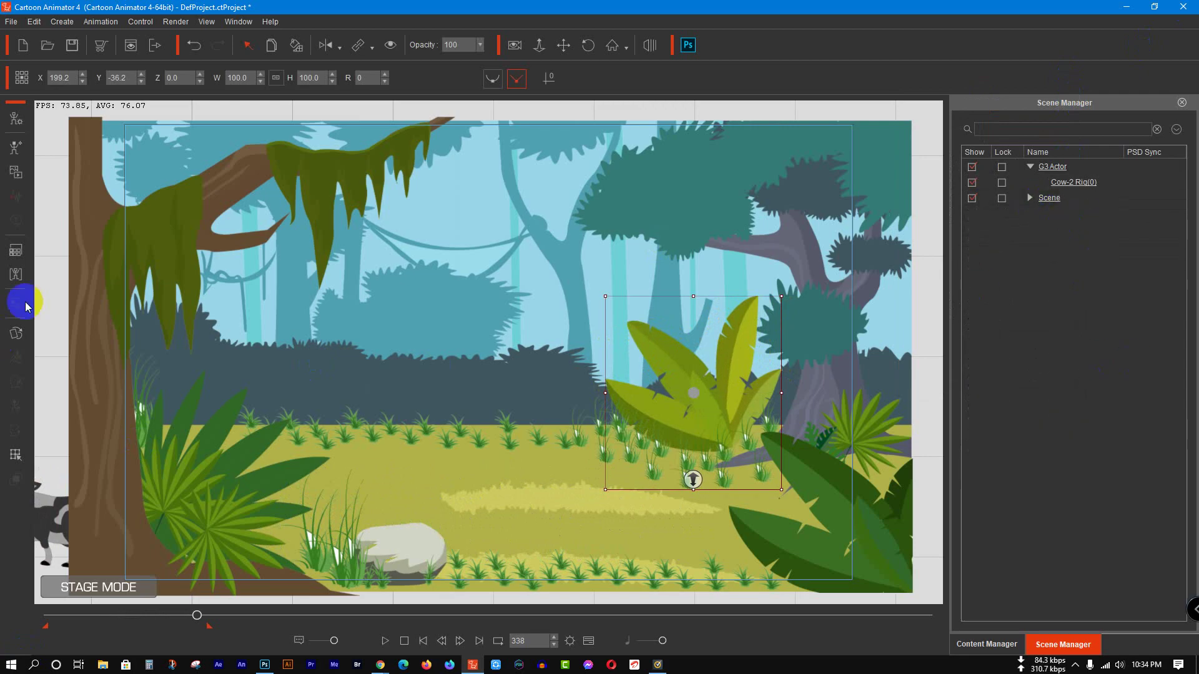
click(45, 278)
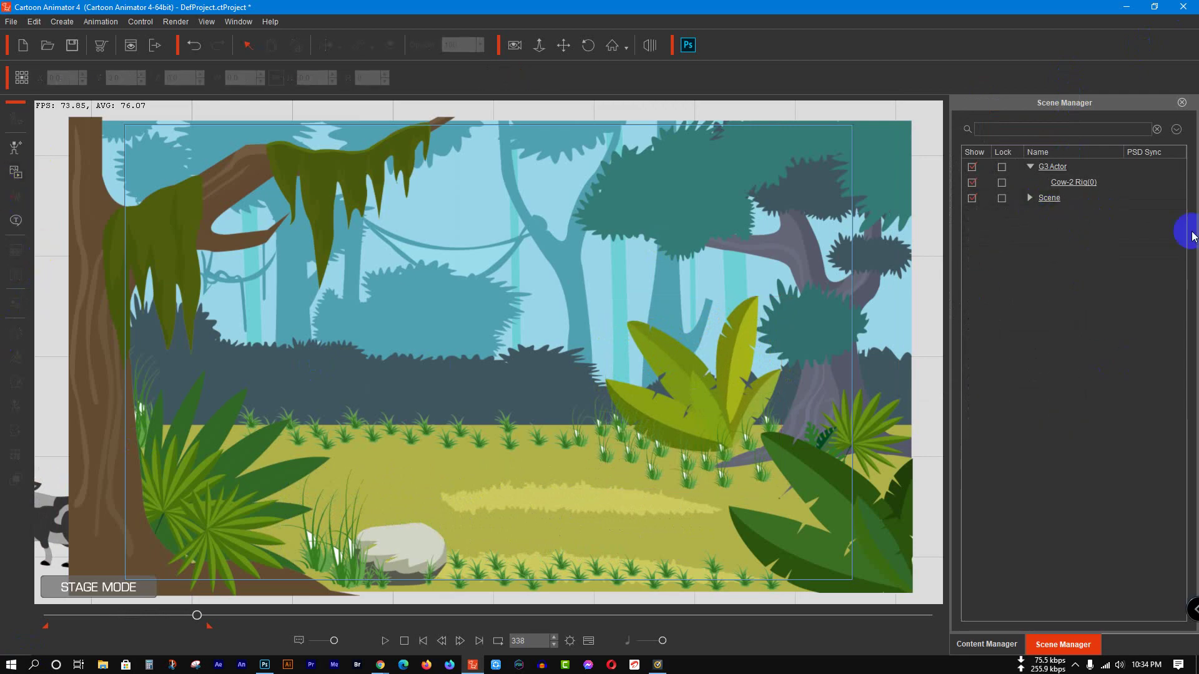
Step: Select the whole Scene group, return the timeline to frame 1 and clear the selection
click(1041, 197)
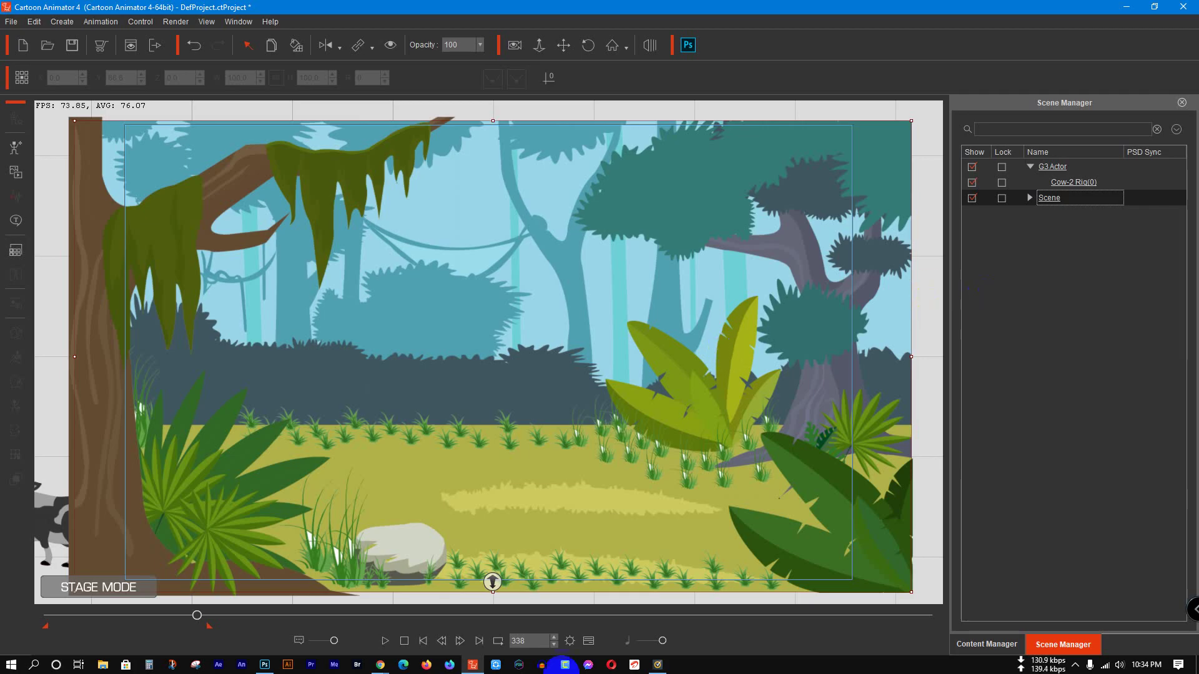
drag(191, 623, 8, 618)
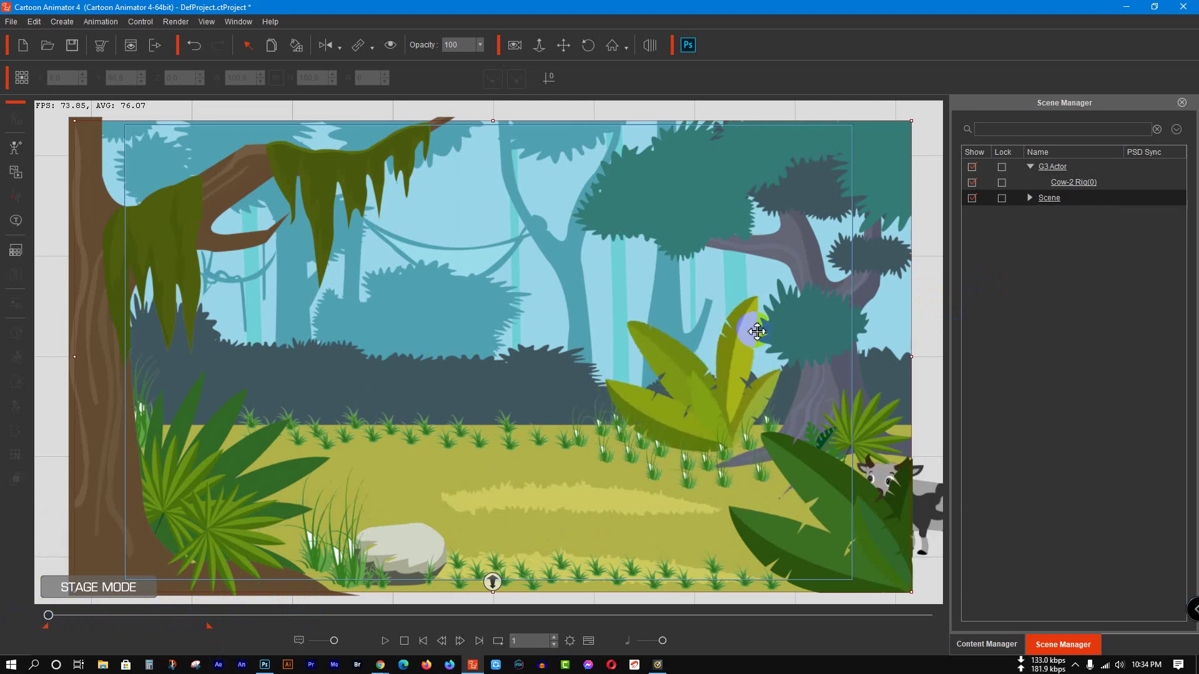
click(927, 215)
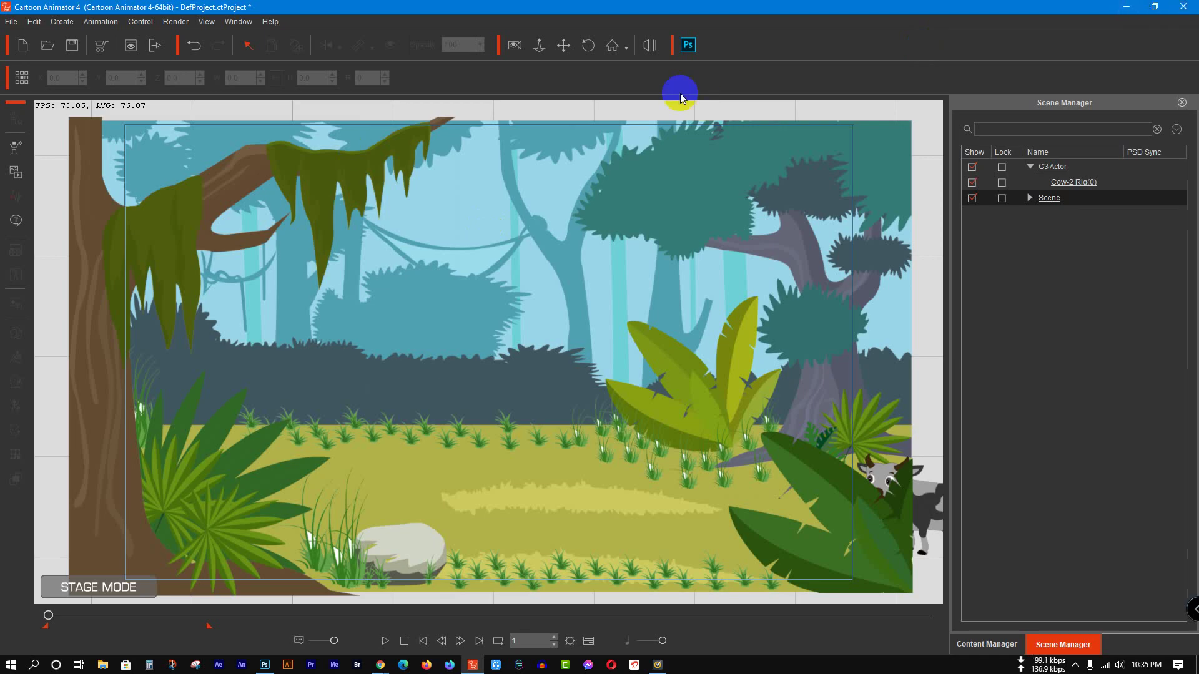
Step: Look into the Love Story Make File folder on the desktop, close it and return to Cartoon Animator
click(1126, 7)
double_click(454, 22)
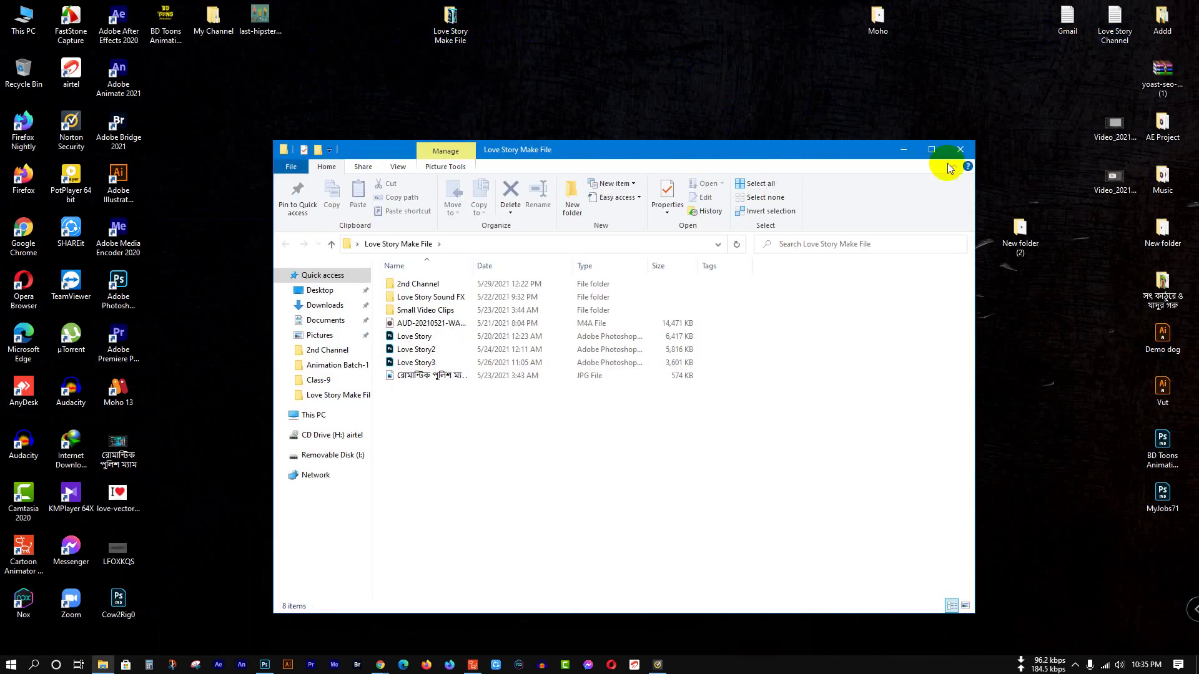
click(962, 151)
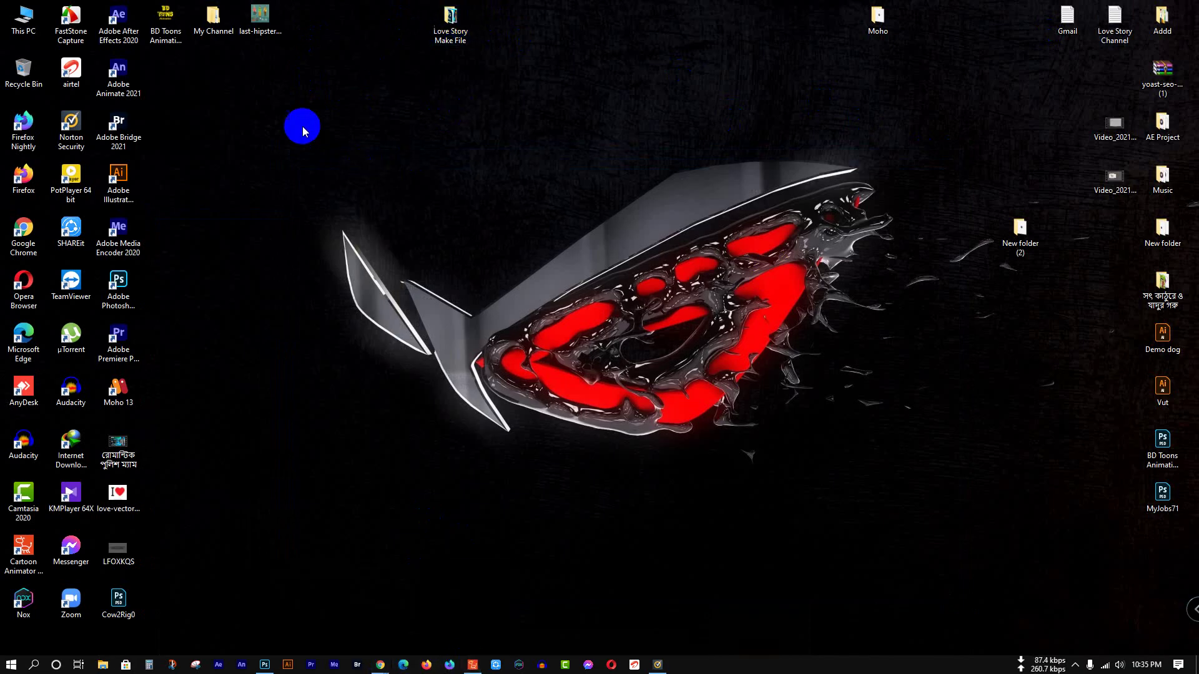
click(473, 665)
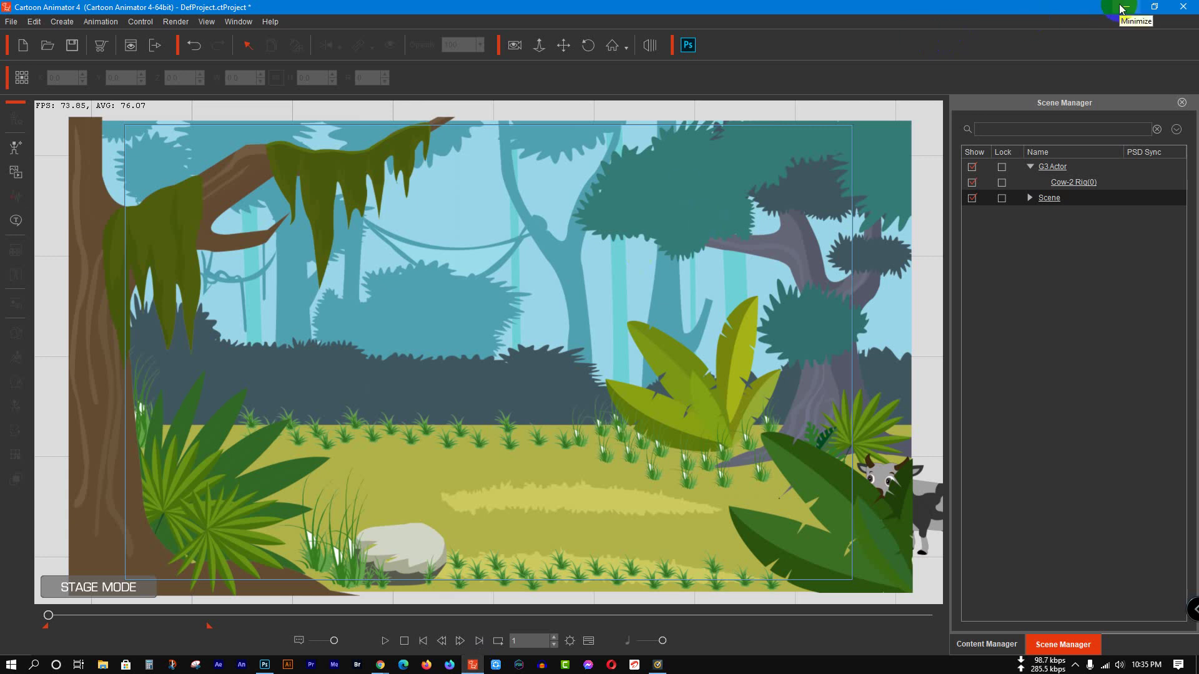
click(1122, 7)
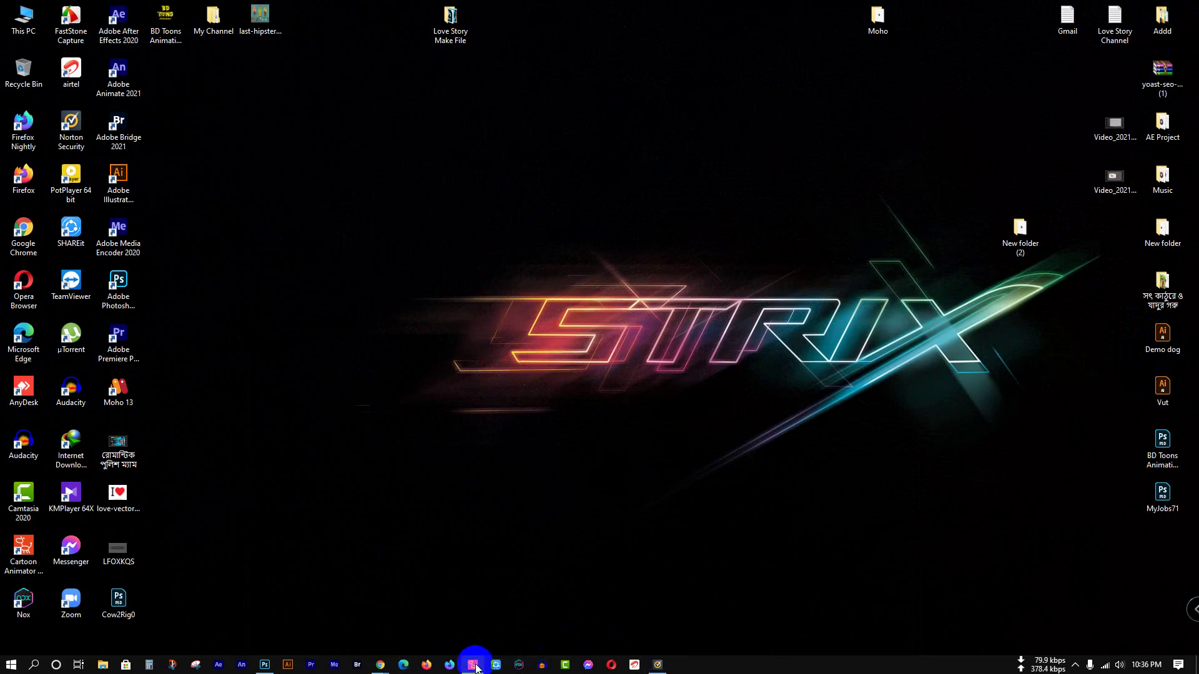
click(473, 665)
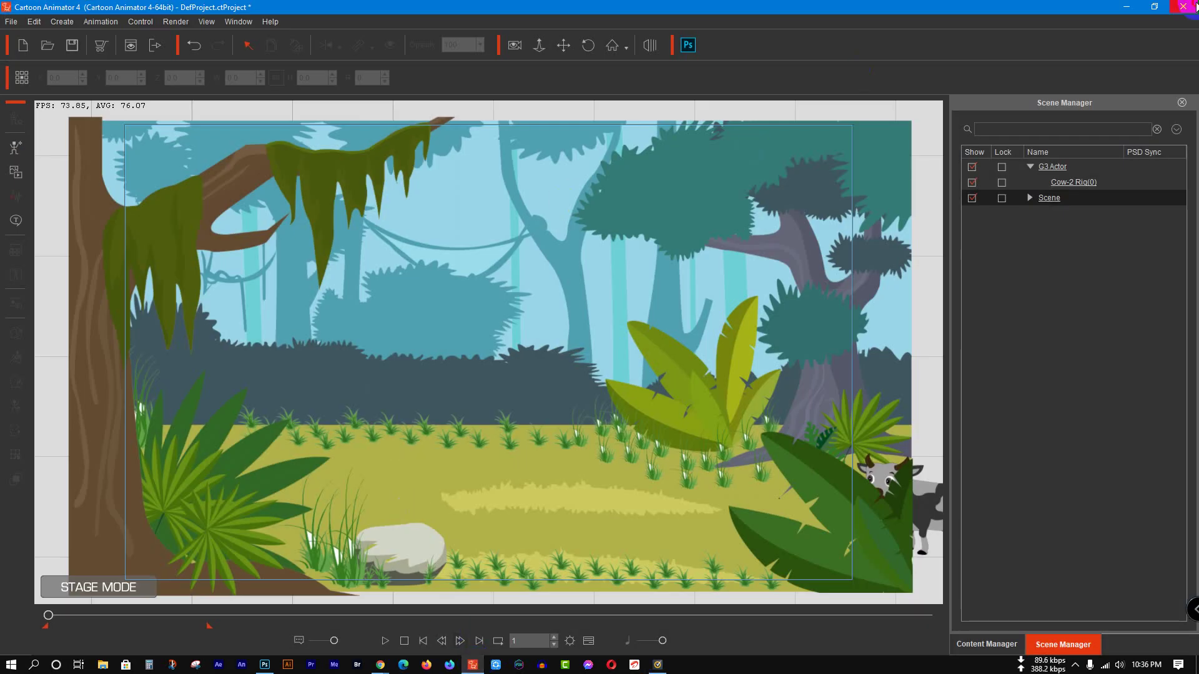
Step: Close Cartoon Animator and answer its closing prompt
click(1183, 7)
click(609, 366)
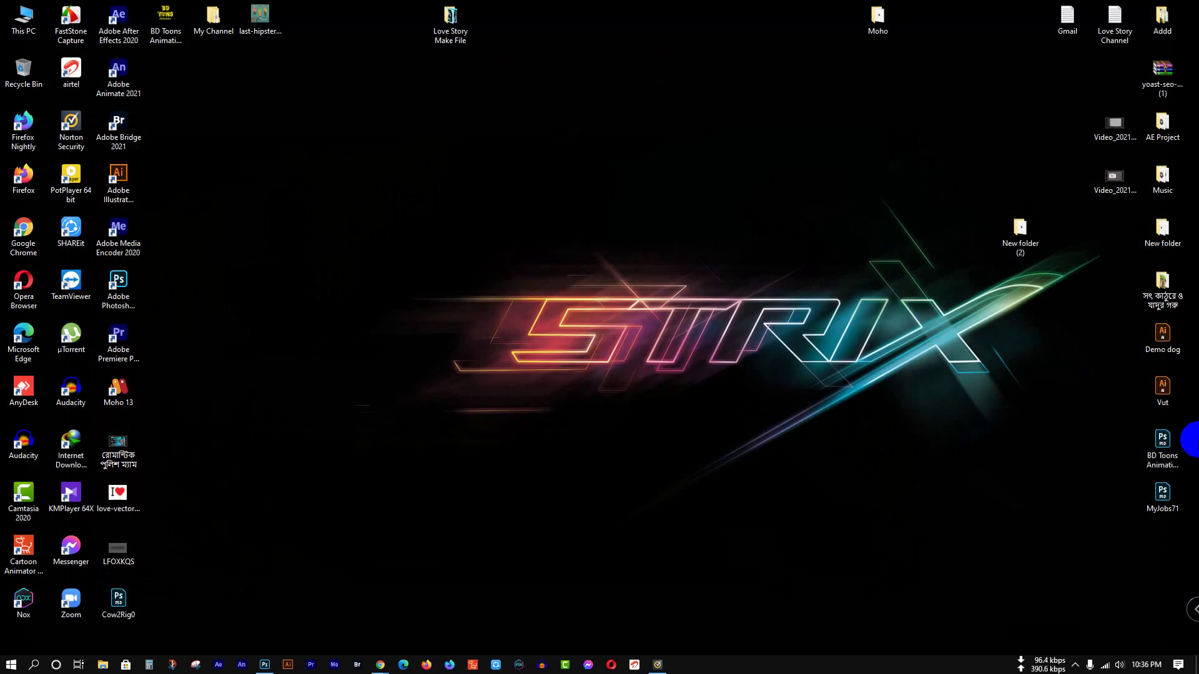
Step: Open the airtel connection manager from the desktop and refresh the desktop
click(635, 665)
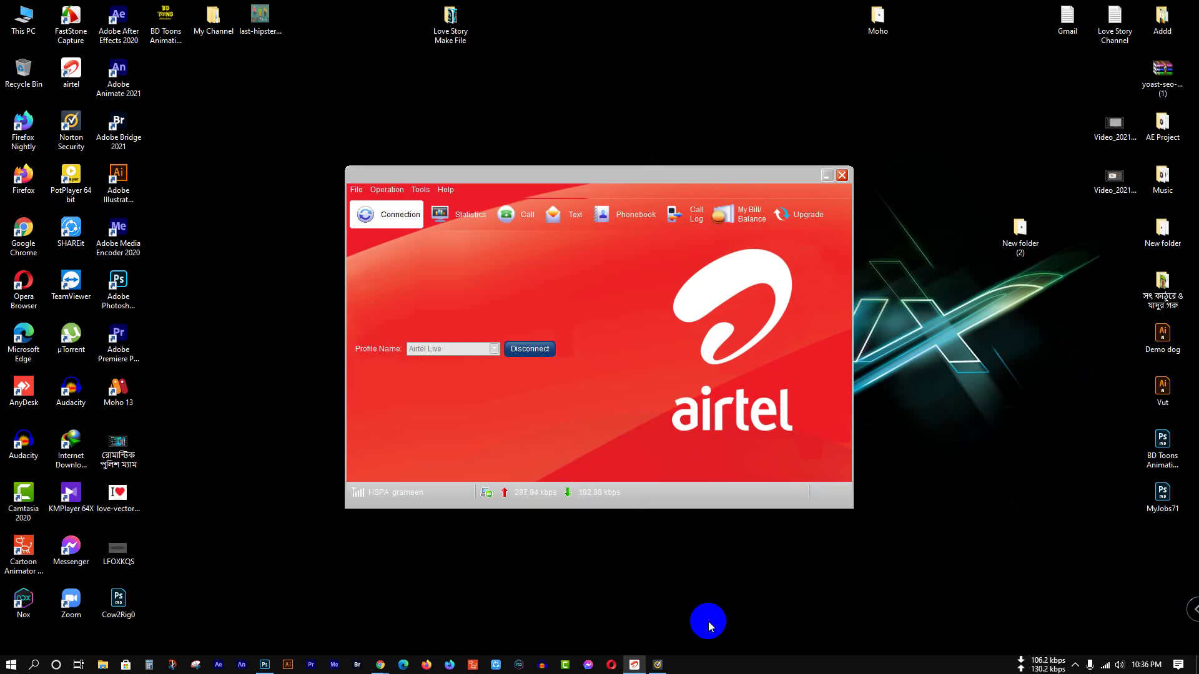
right_click(294, 149)
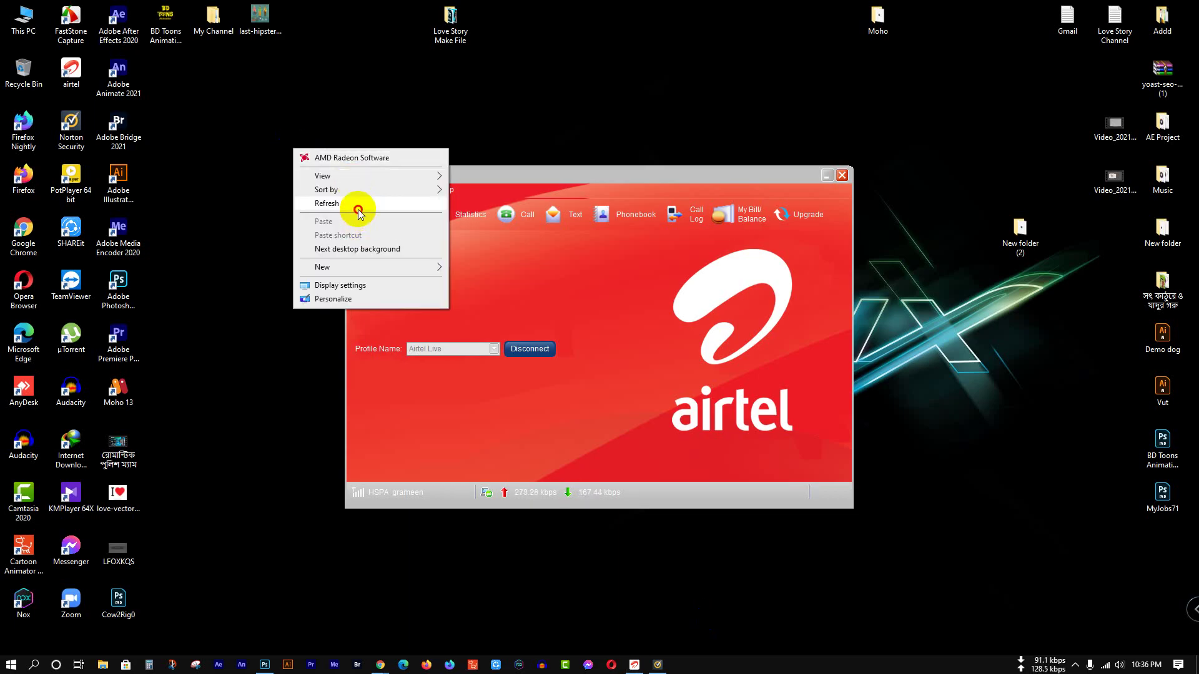
click(358, 204)
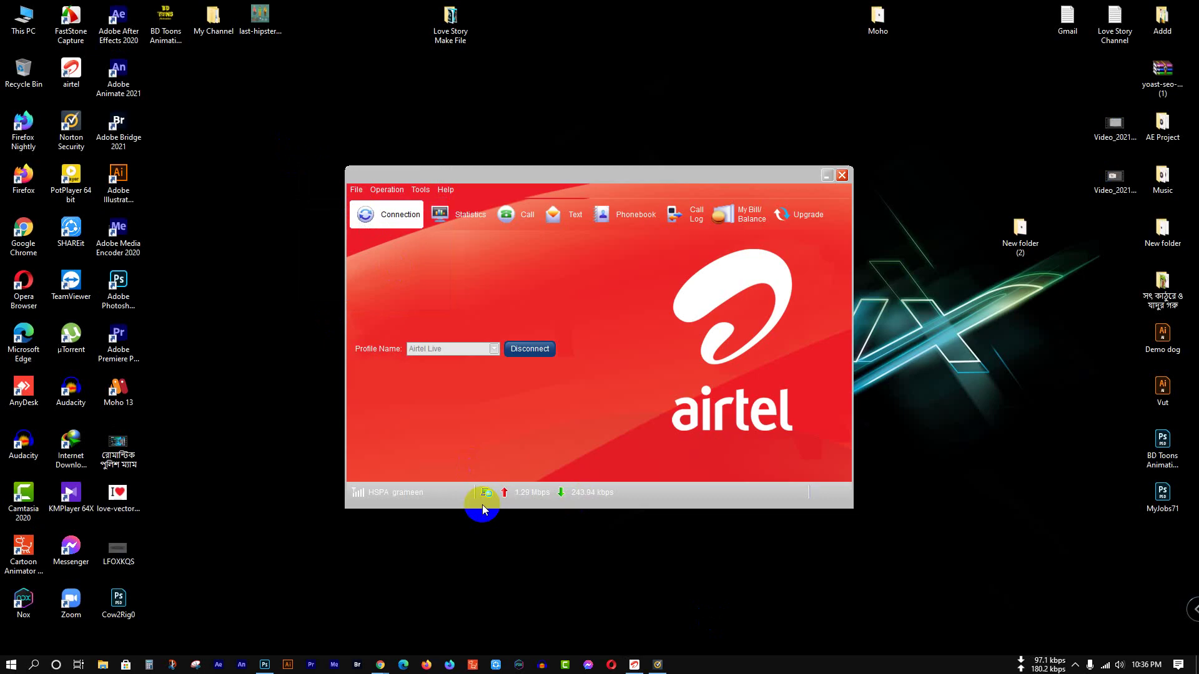